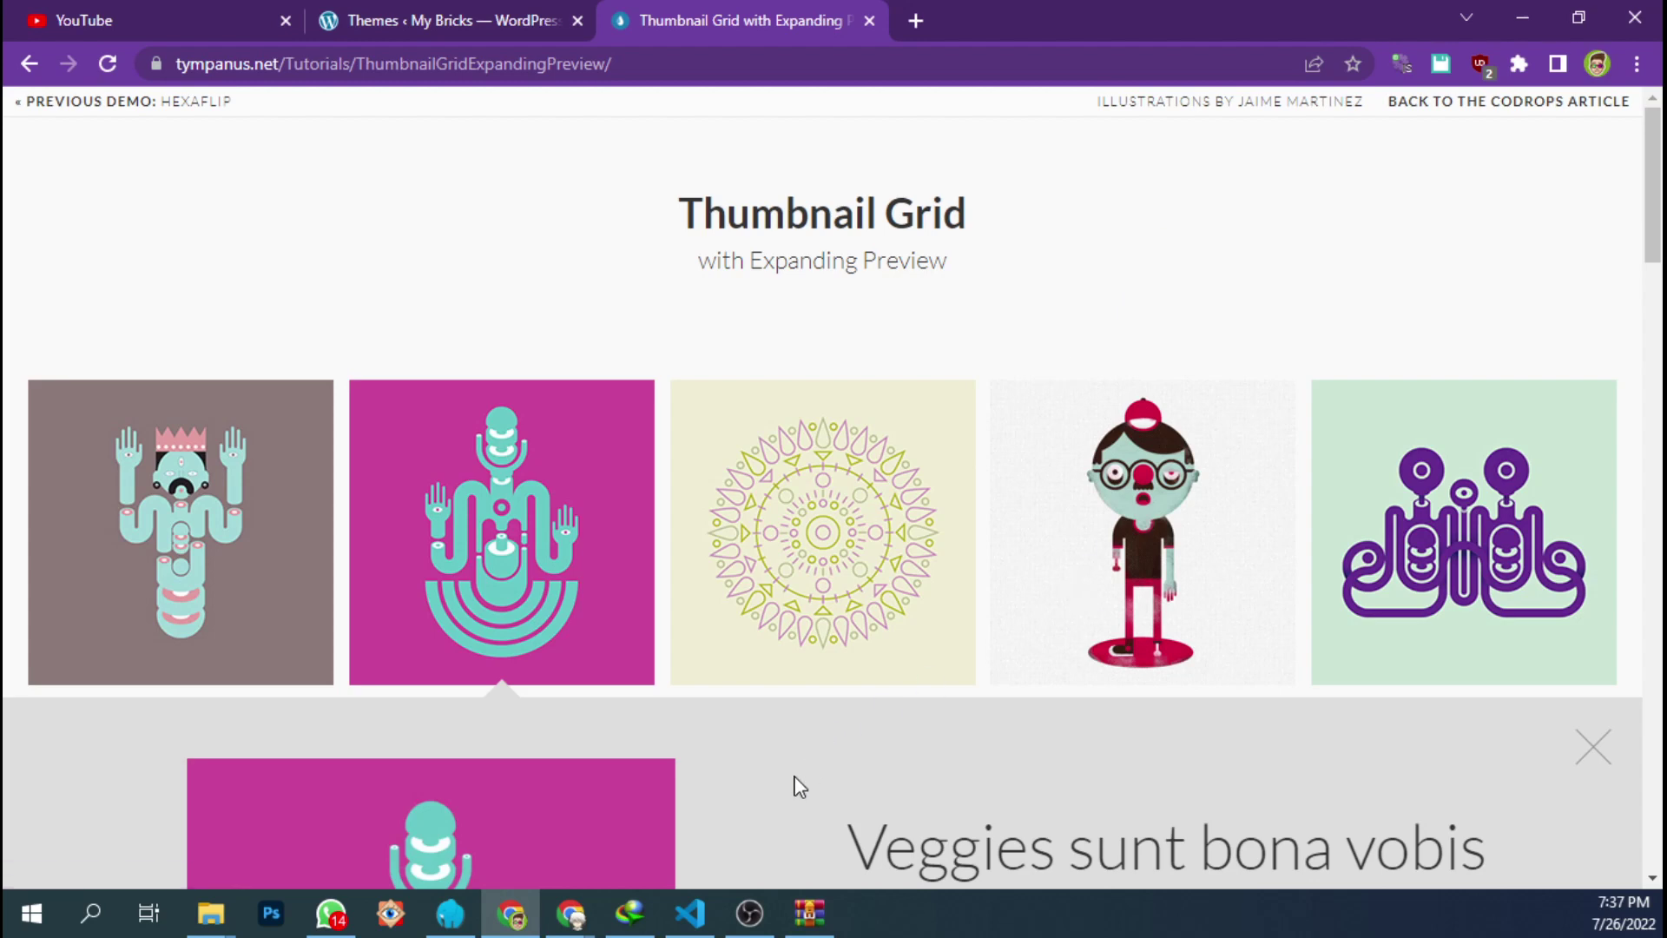
# - Look over the bricks-child repository on GitHub in the other browser window and return to the Thumbnail Grid demo page
pyautogui.moveTo(691, 918)
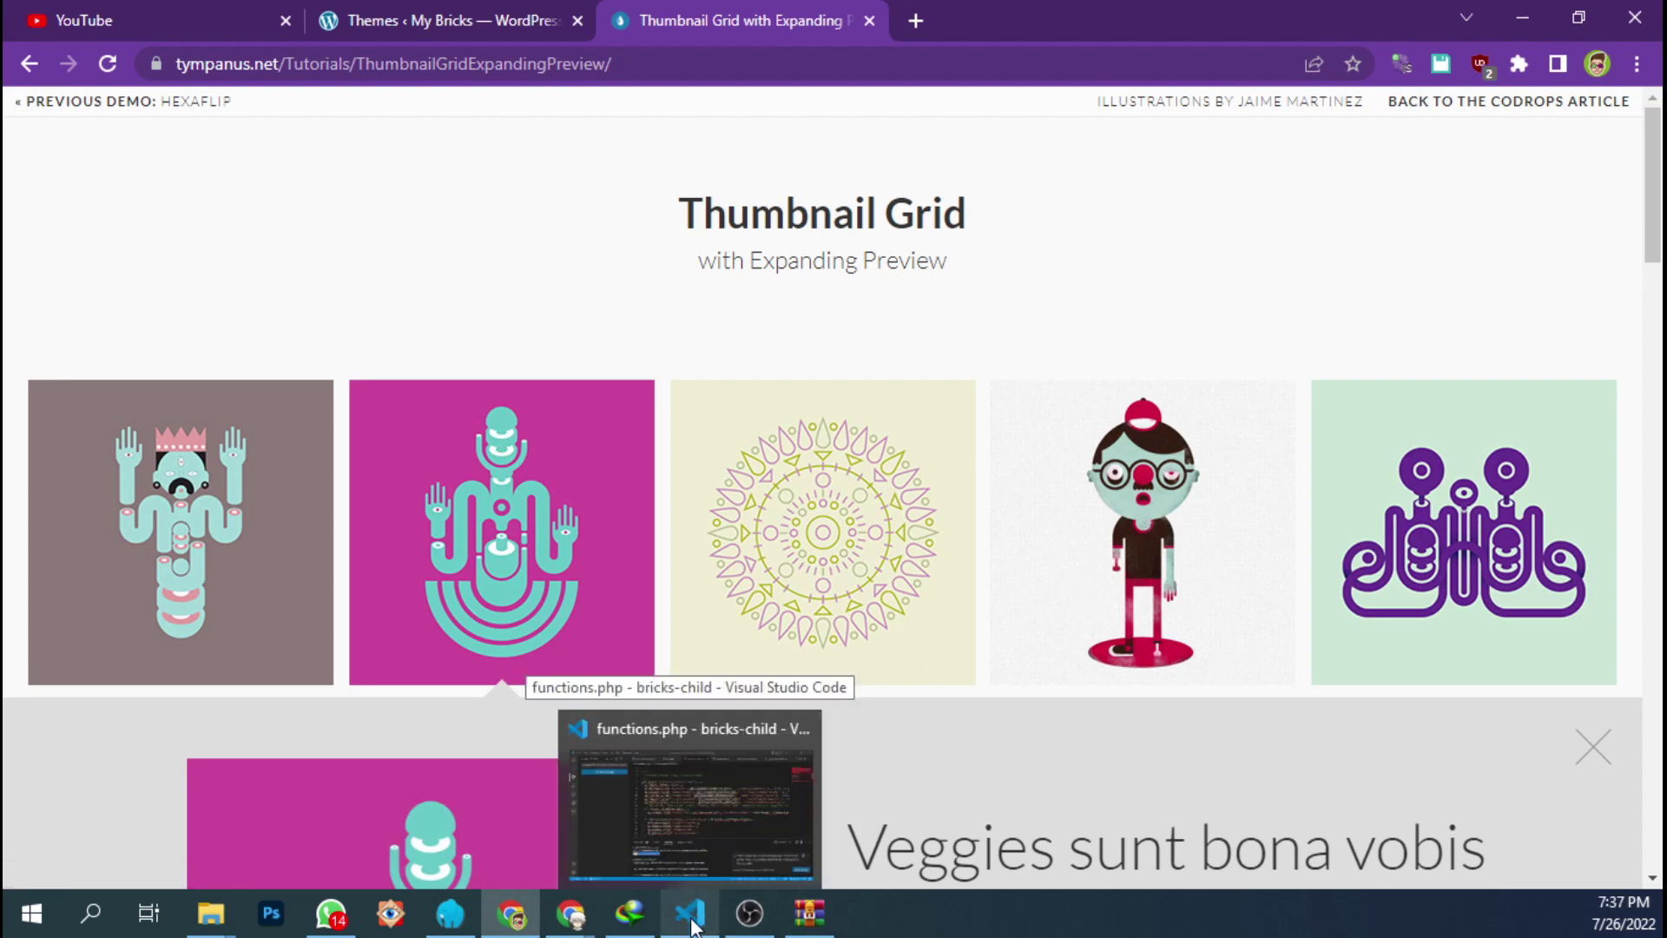
pyautogui.moveTo(553, 911)
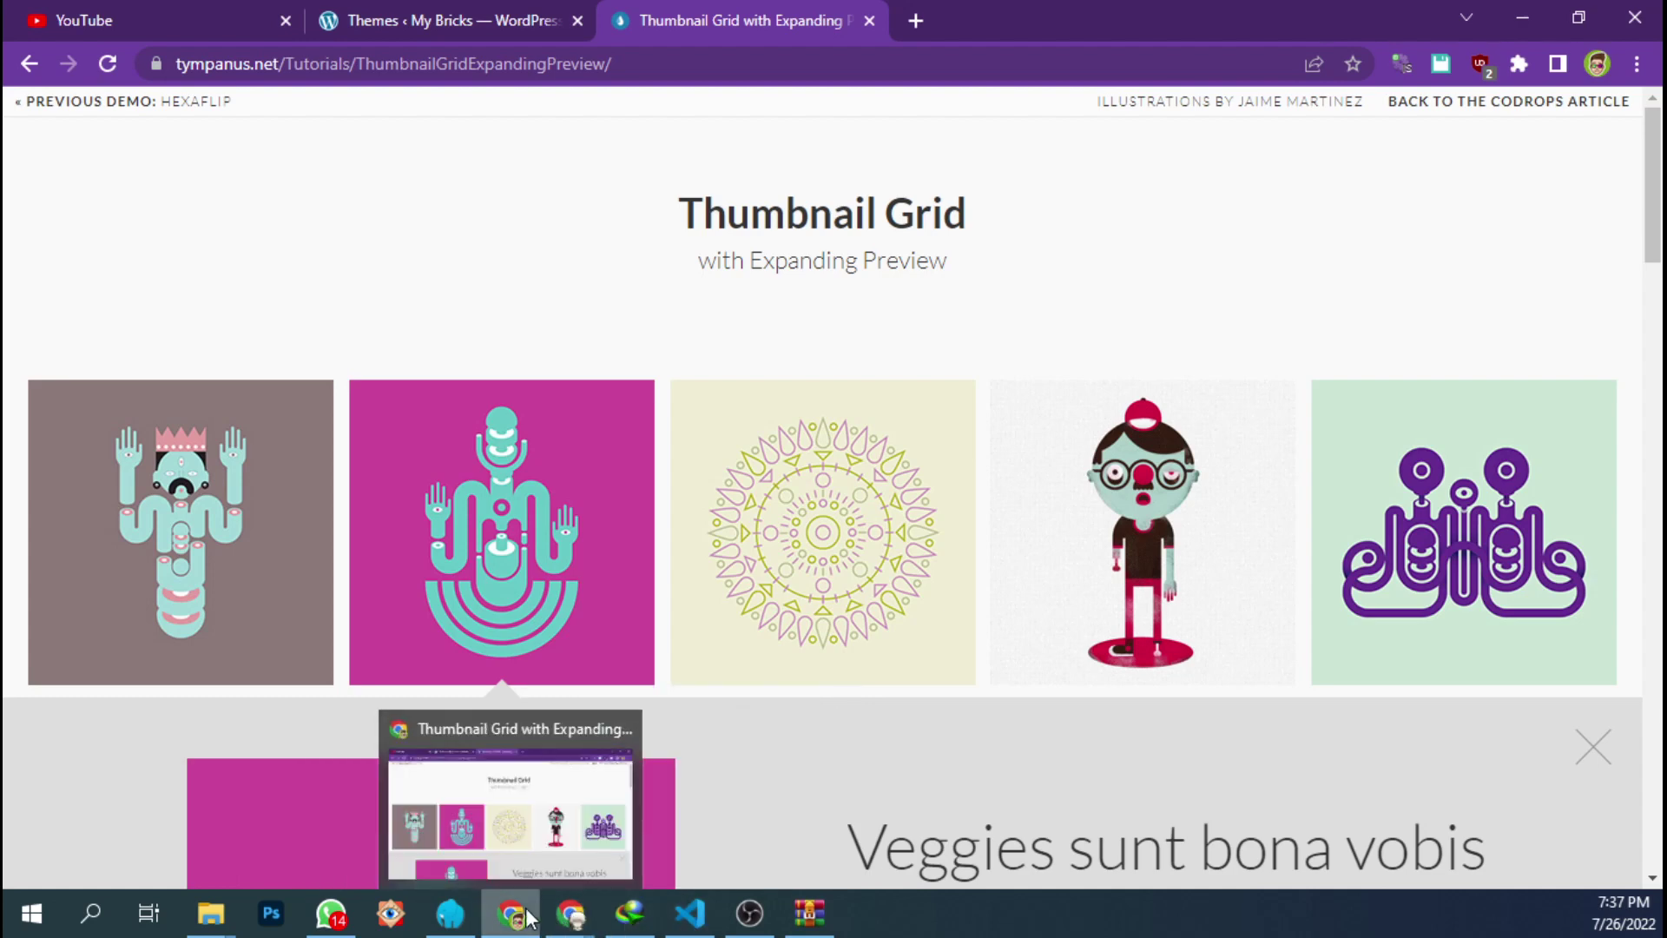
pyautogui.click(678, 808)
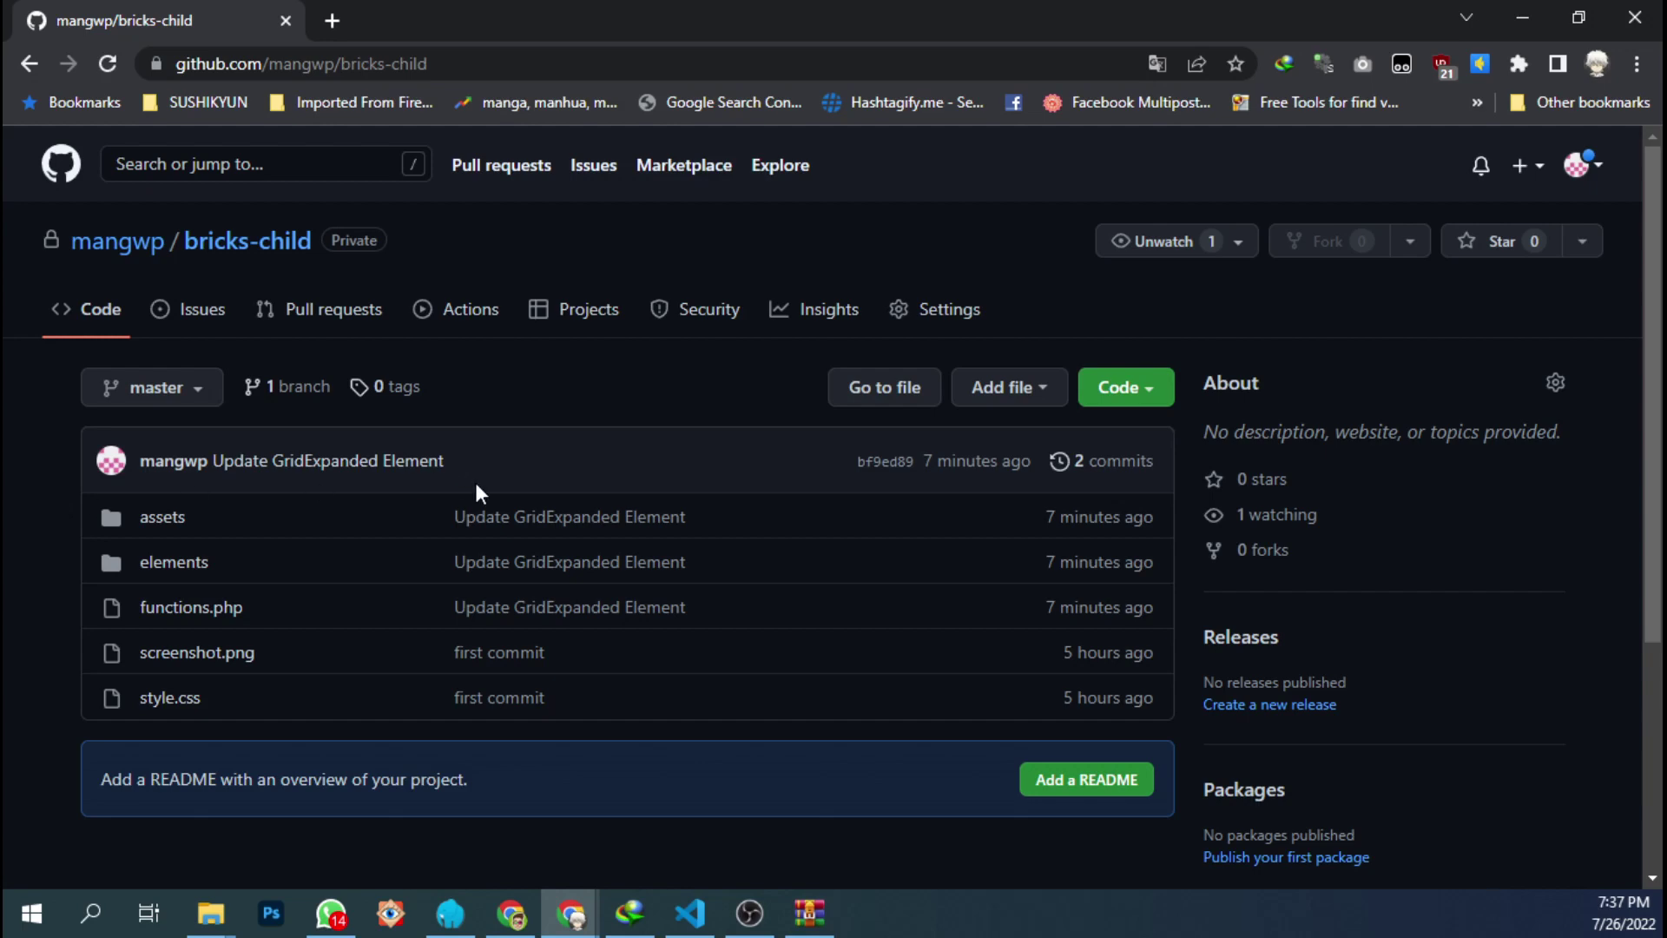
pyautogui.scroll(-1, 474, 478)
pyautogui.scroll(1, 476, 483)
pyautogui.click(512, 913)
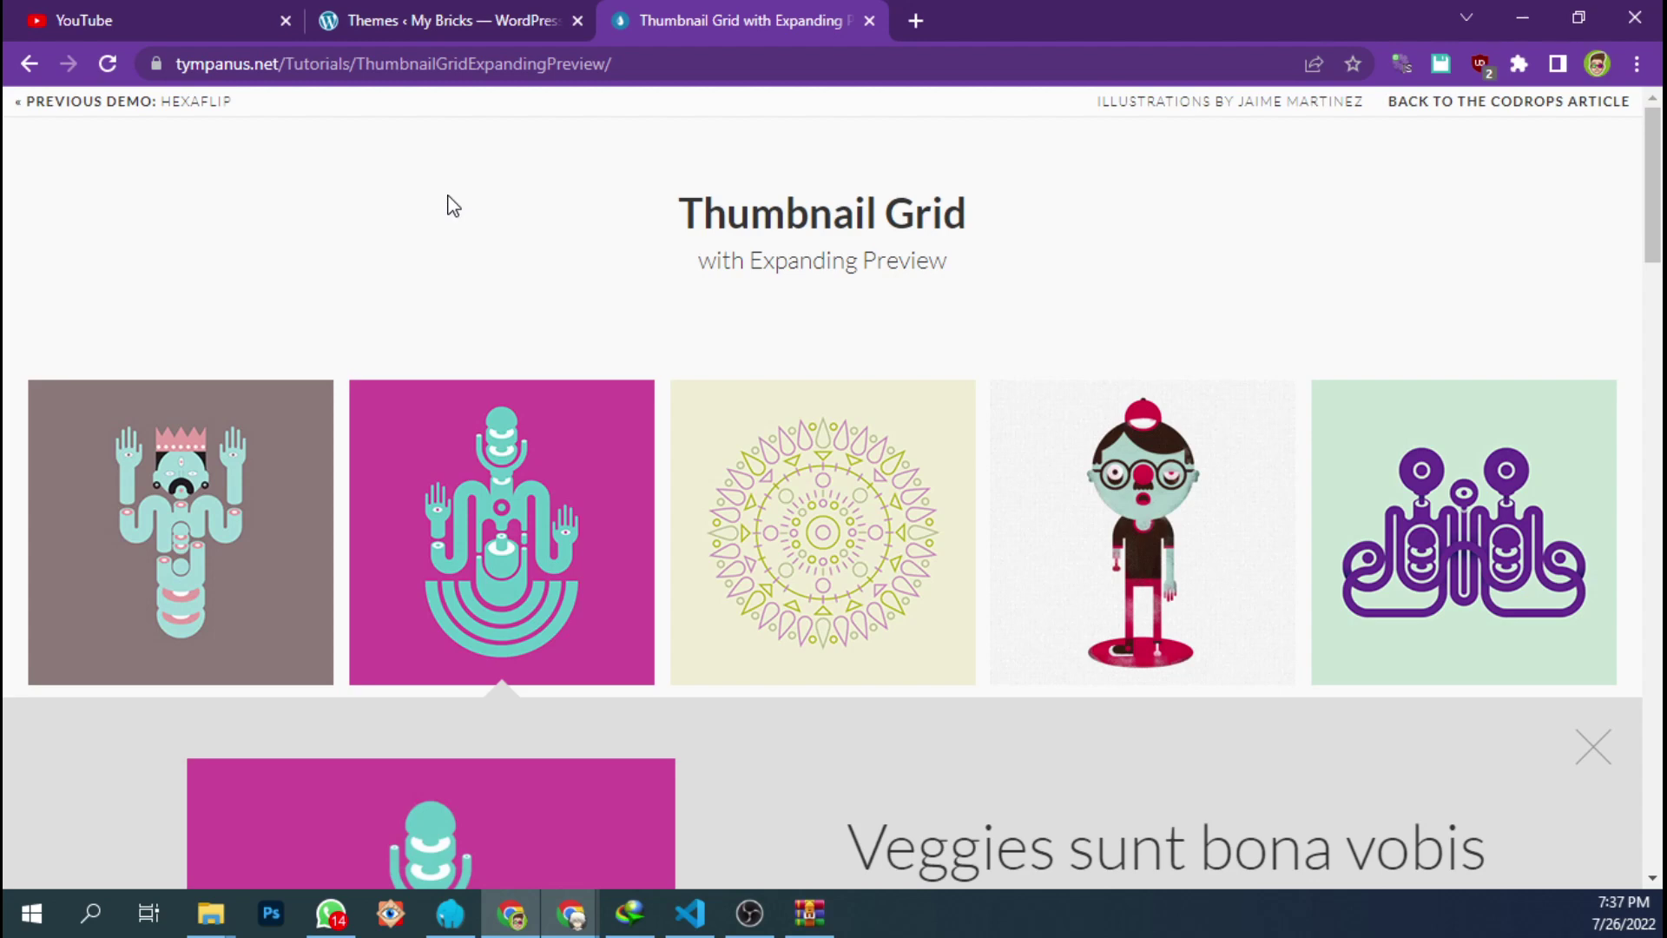
# - Preview the expanding details of the second to fifth thumbnails in the demo grid's first row
pyautogui.scroll(-1, 472, 233)
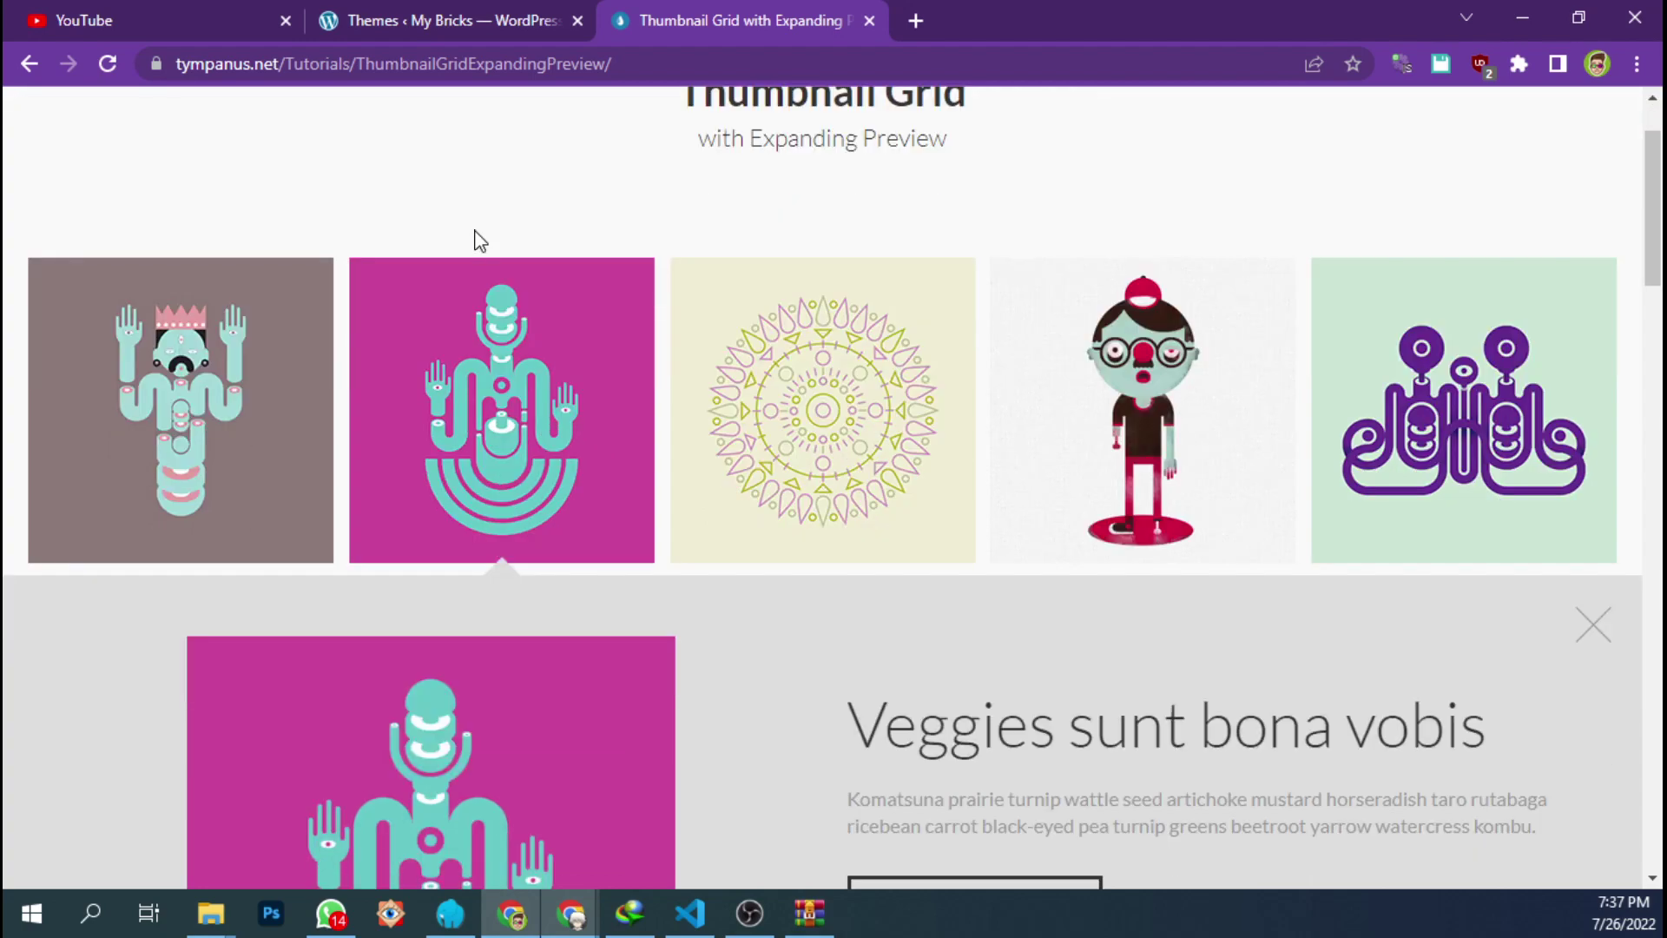
pyautogui.scroll(1, 307, 339)
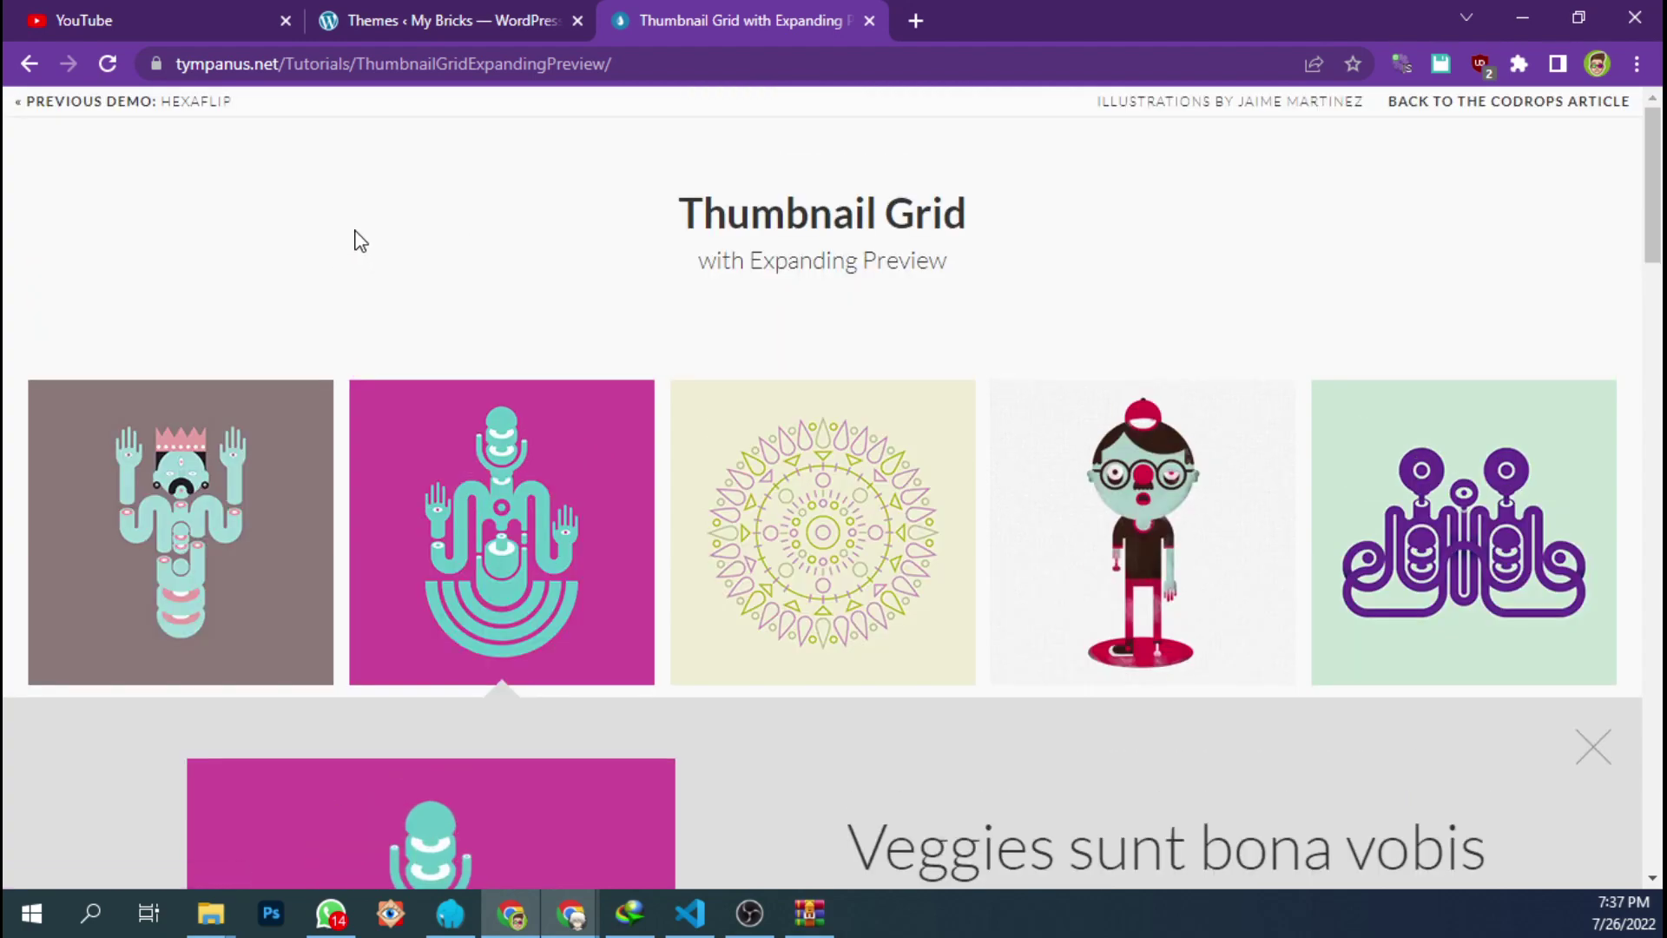
pyautogui.click(424, 469)
pyautogui.click(856, 494)
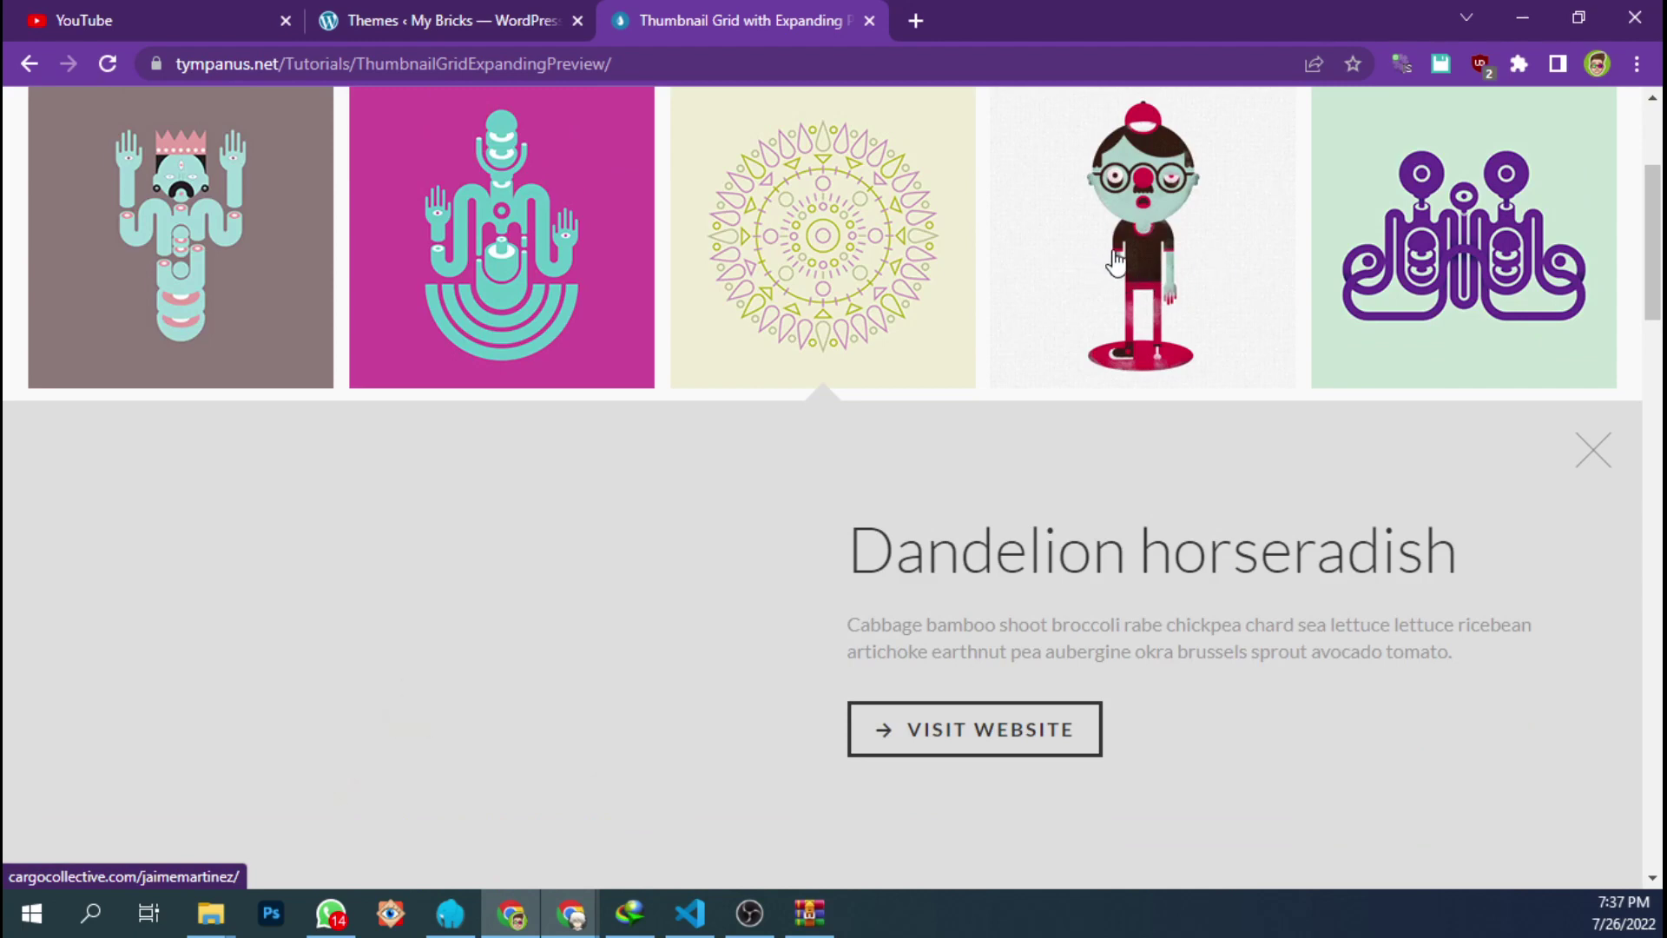
pyautogui.click(1120, 260)
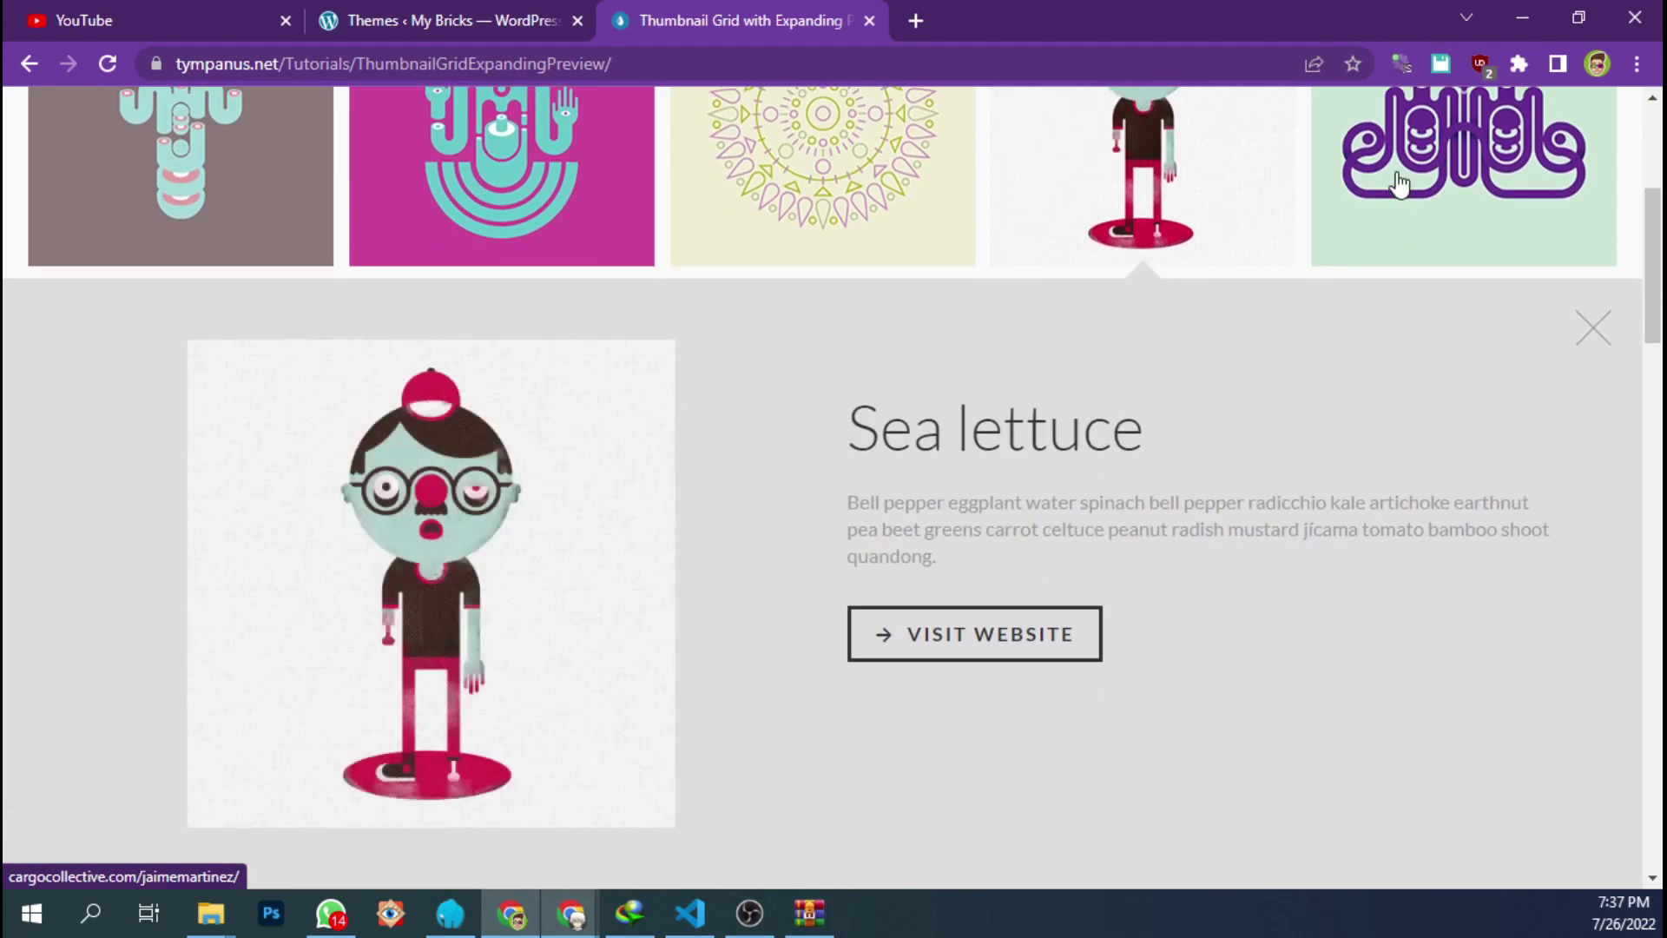
pyautogui.click(1397, 184)
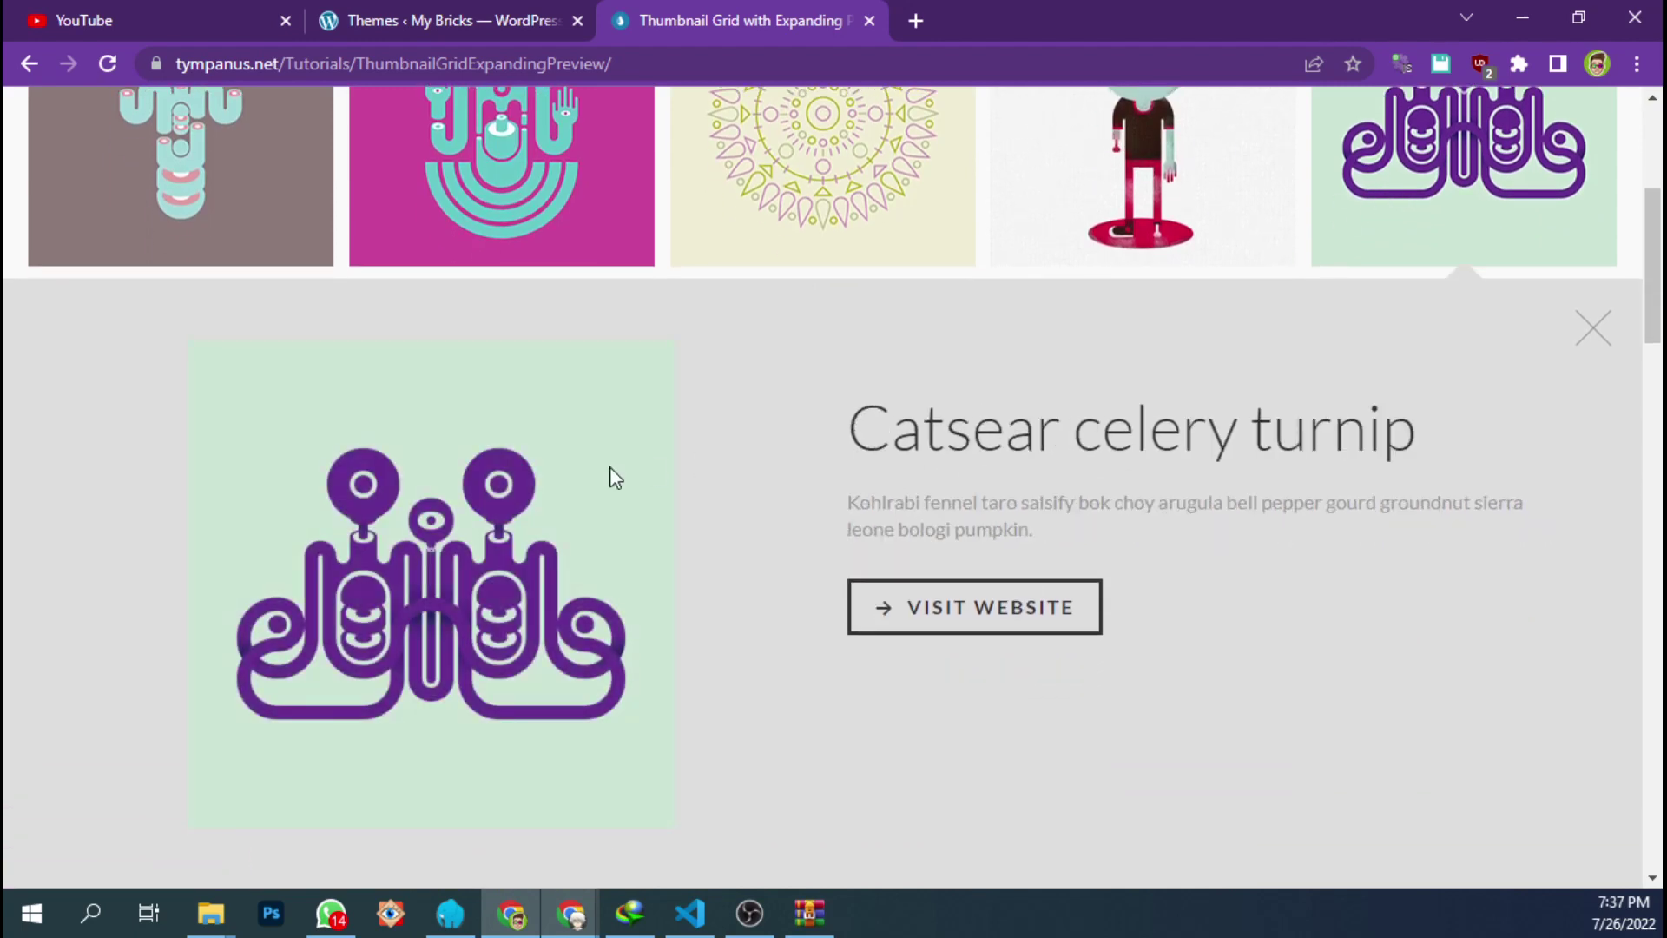
# - Preview the first three thumbnails of the grid's second row and the black mandala in the third row
pyautogui.scroll(-4, 394, 510)
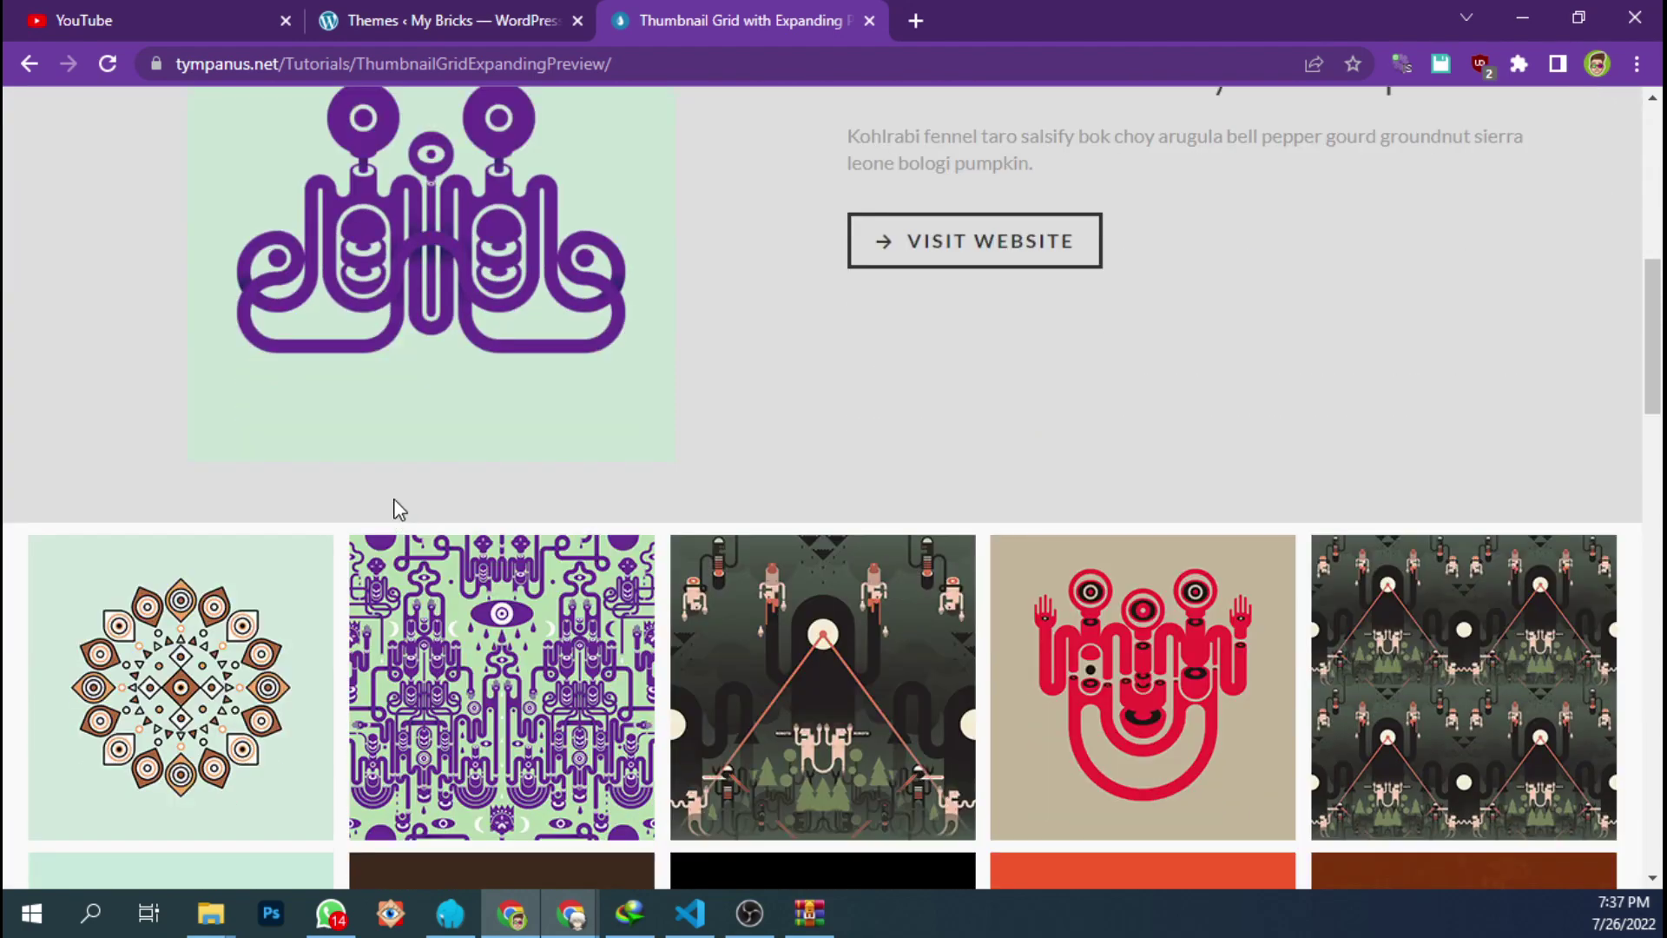
pyautogui.click(271, 638)
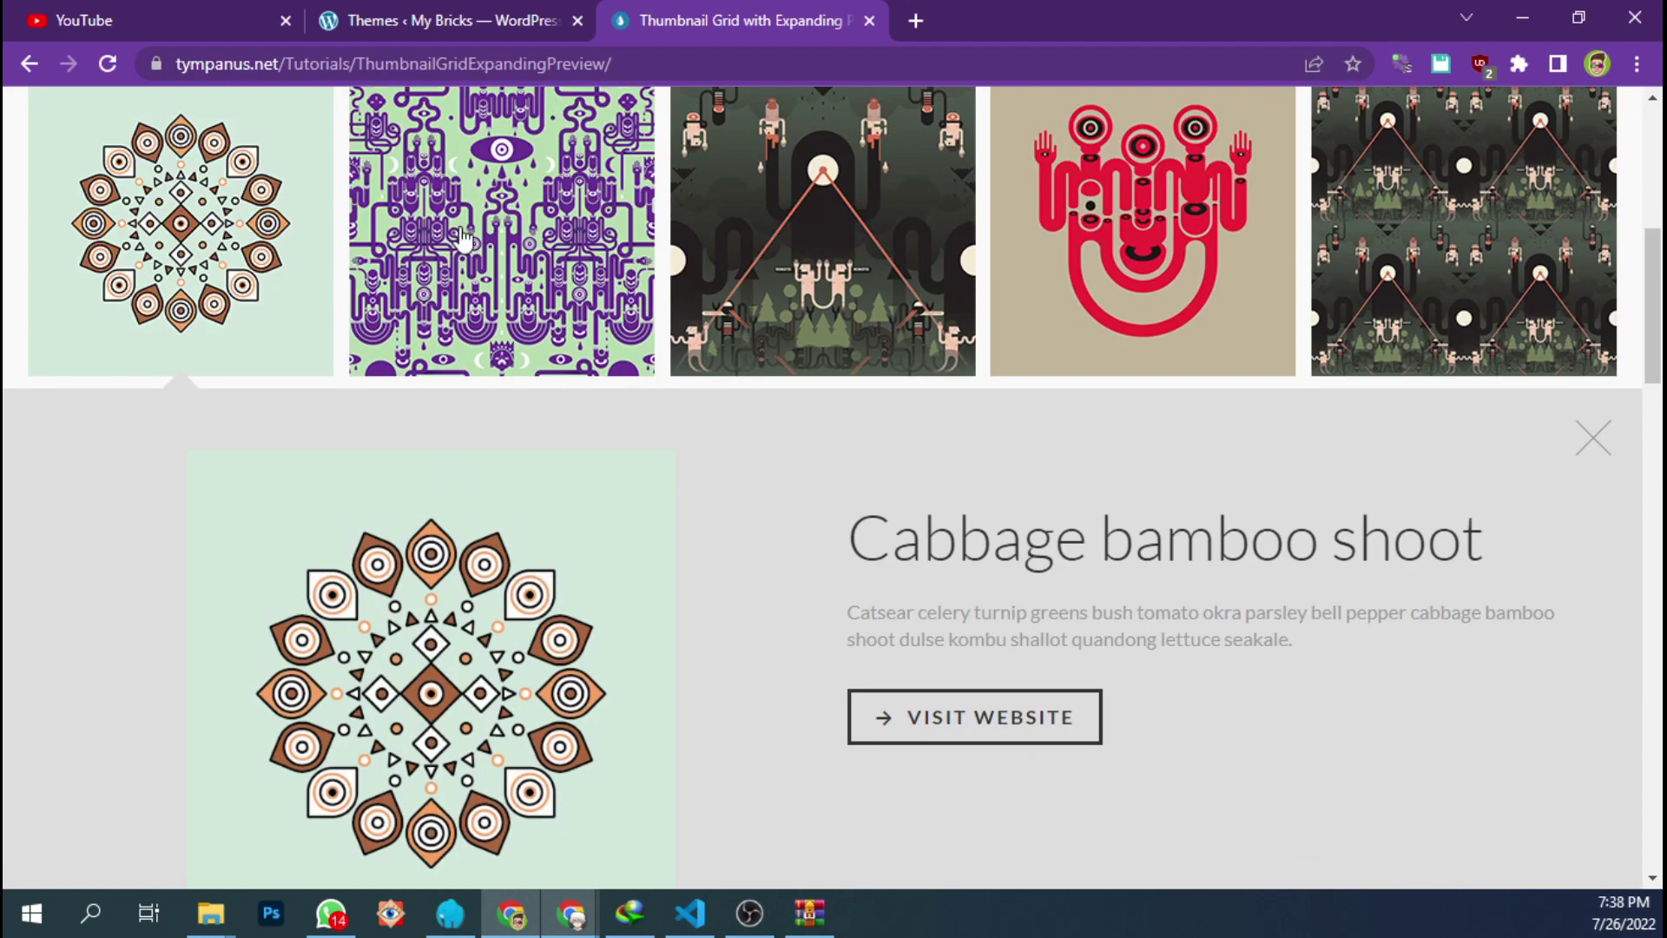
pyautogui.click(479, 239)
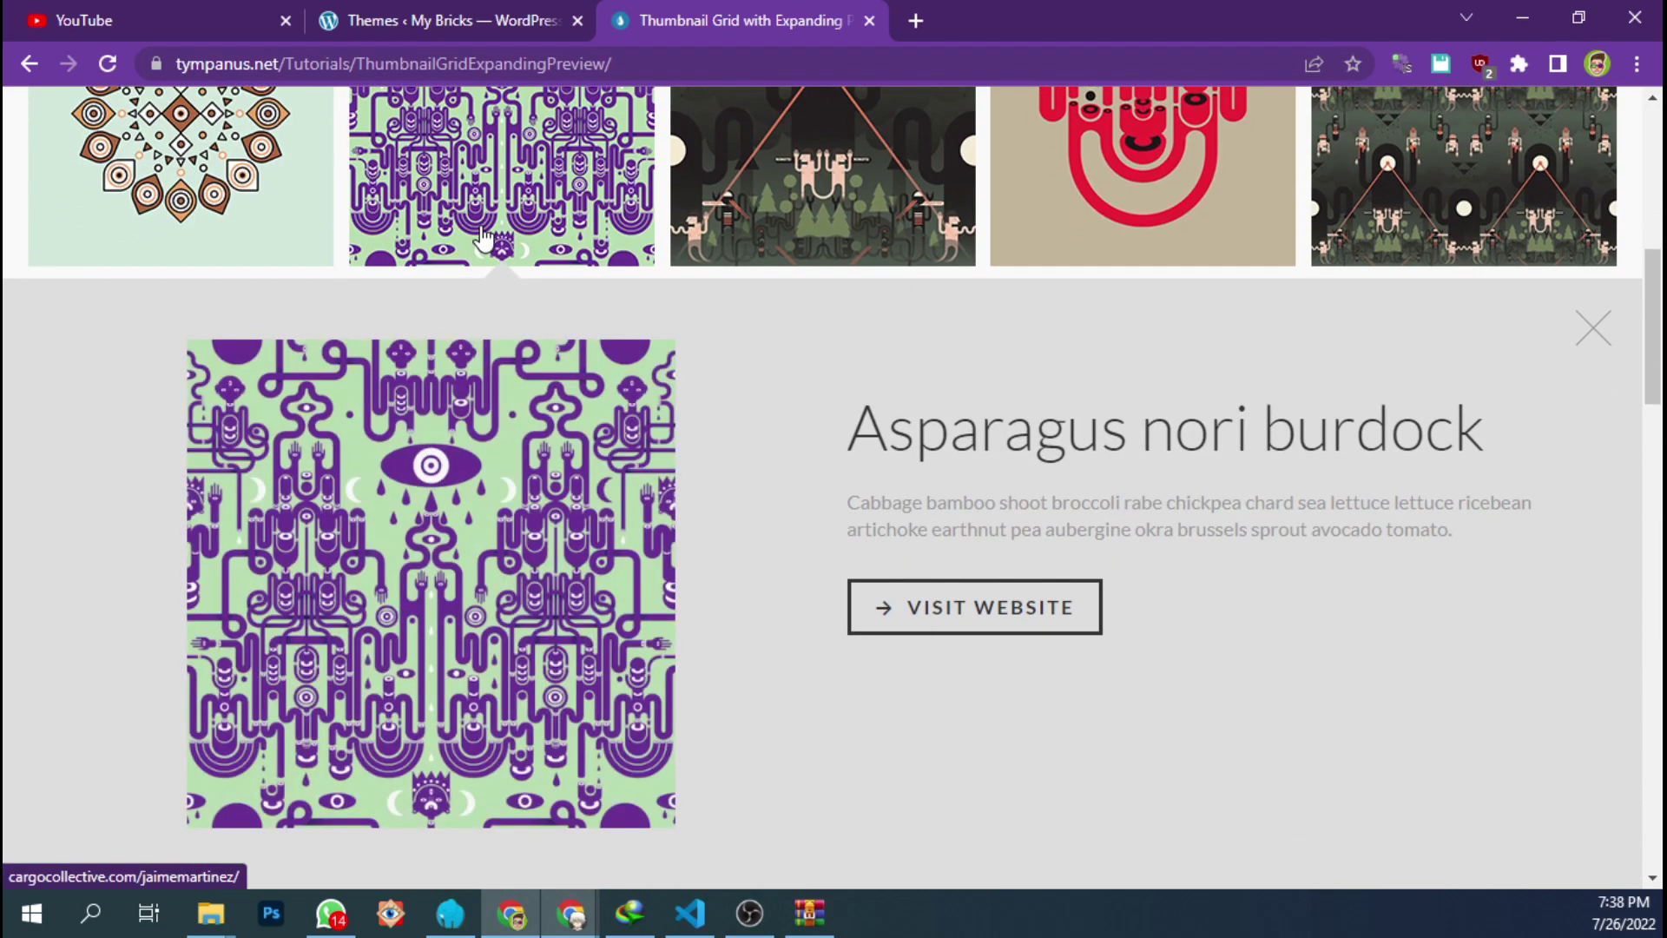
pyautogui.scroll(2, 879, 343)
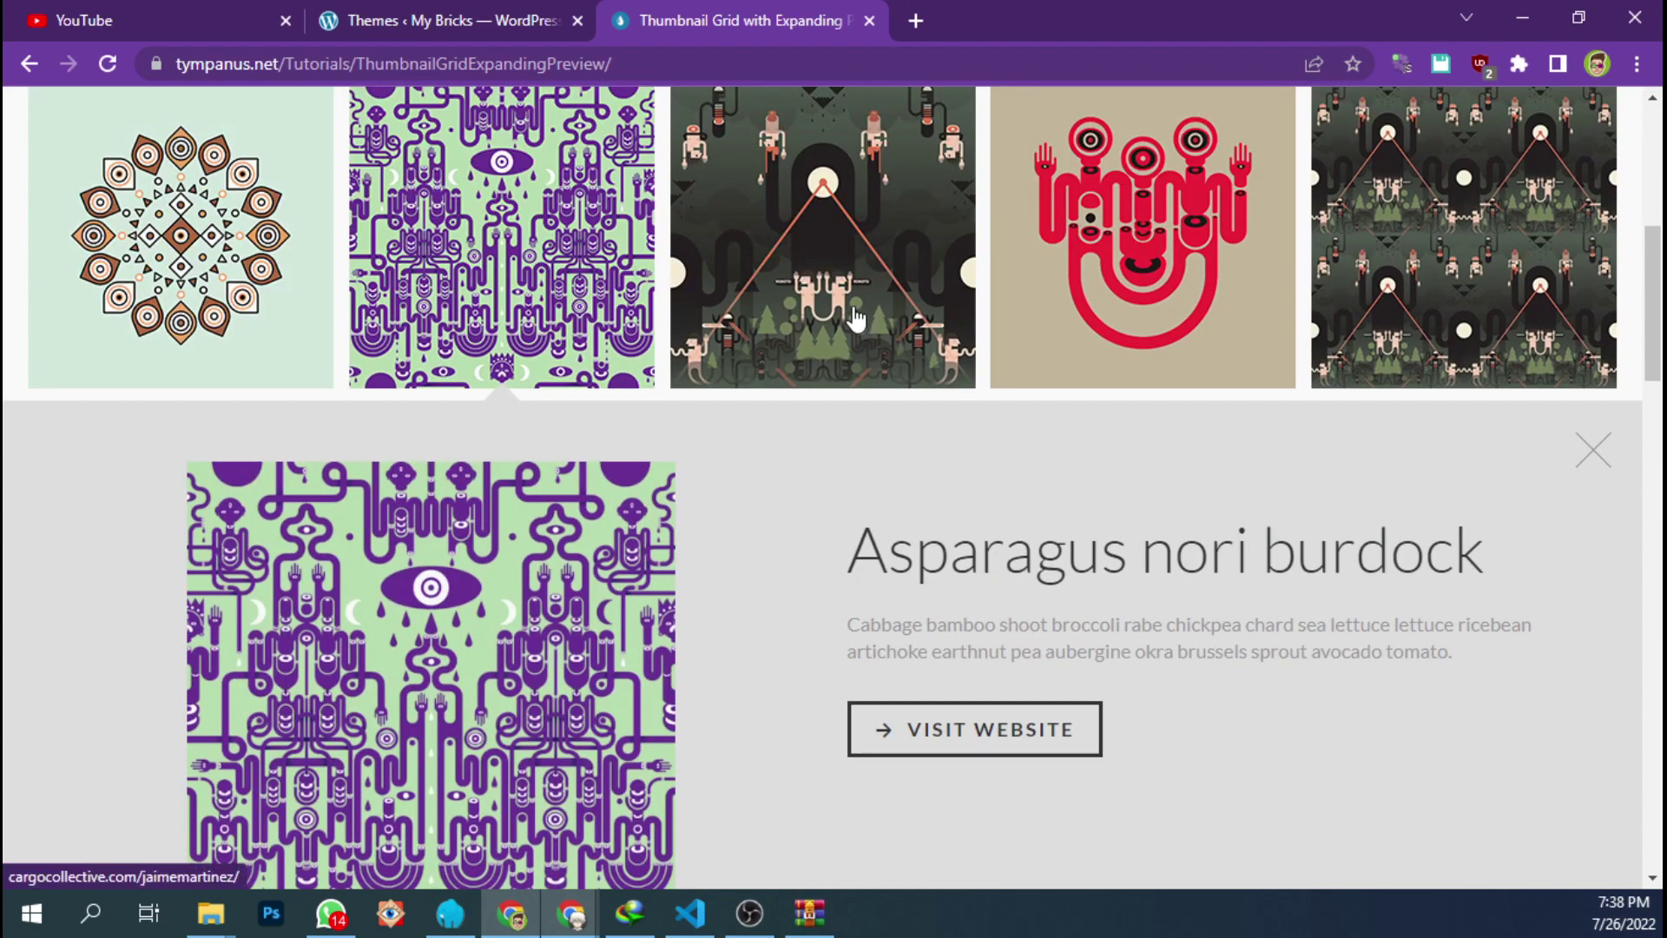
pyautogui.click(855, 320)
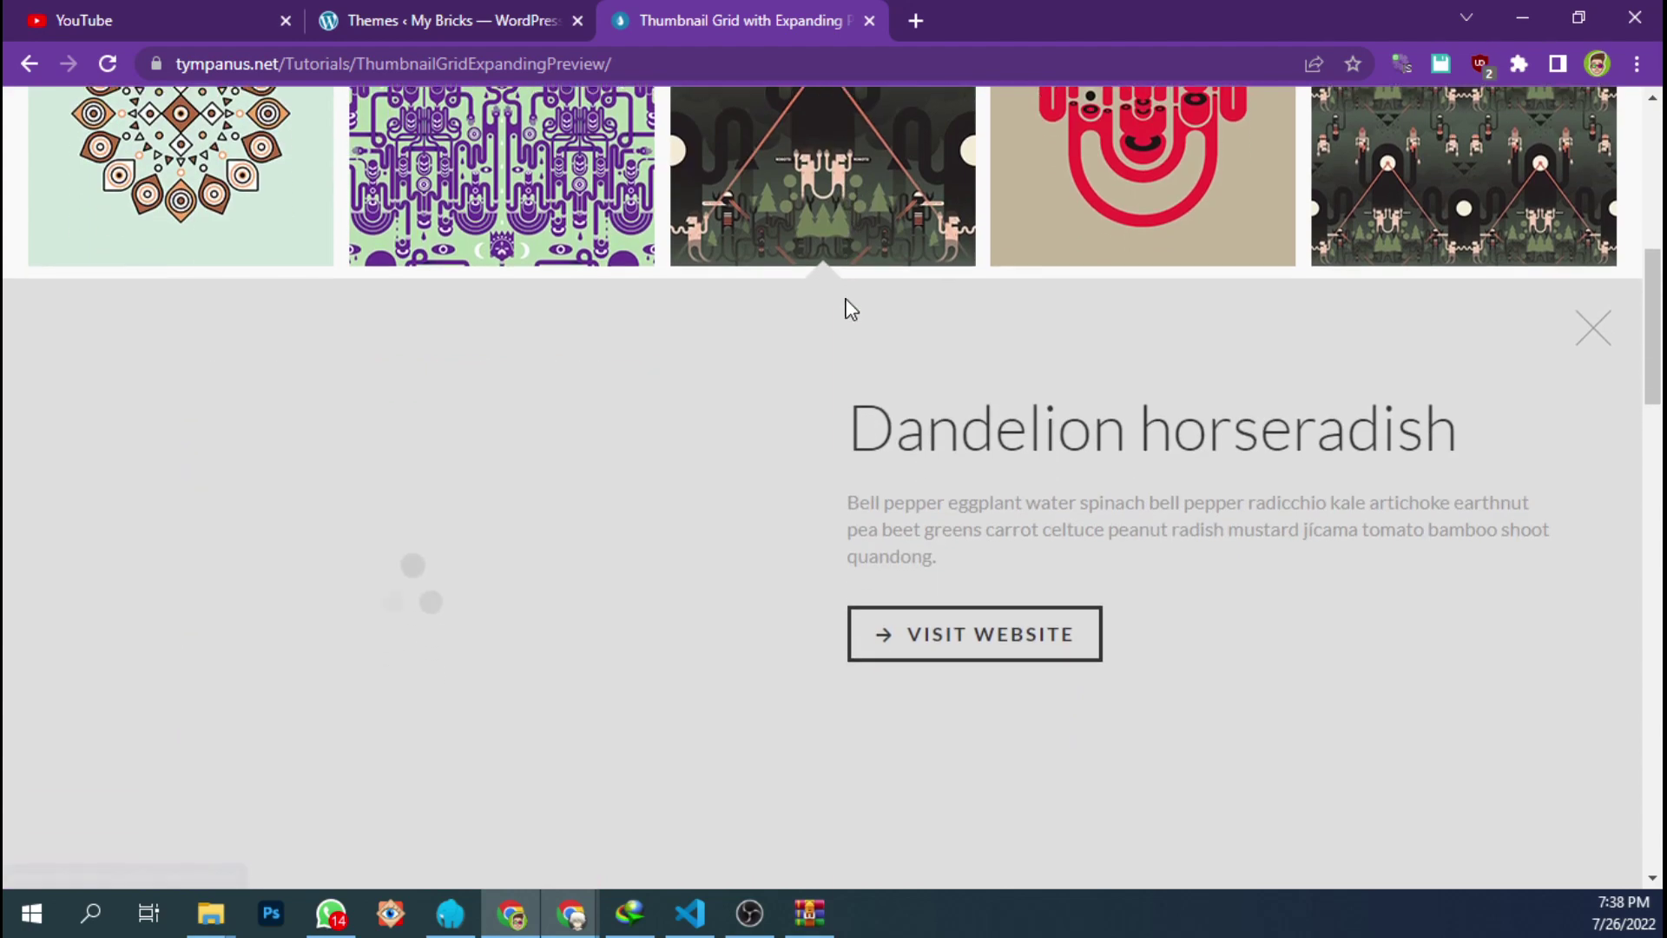
pyautogui.scroll(4, 1041, 337)
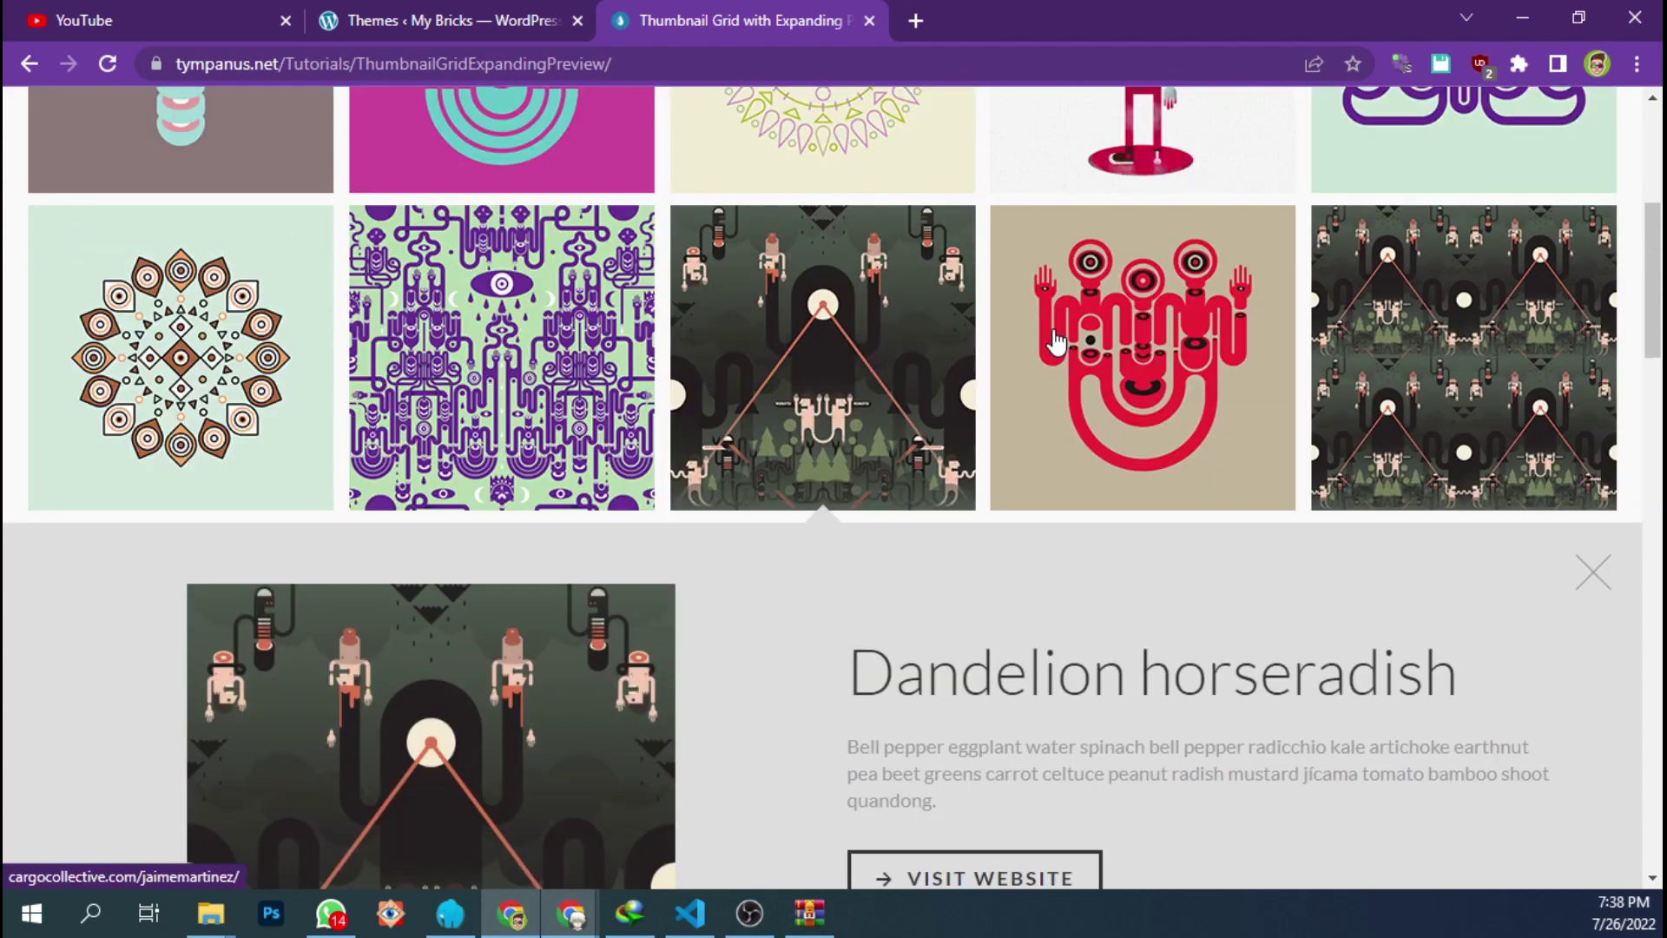
pyautogui.scroll(-10, 1055, 342)
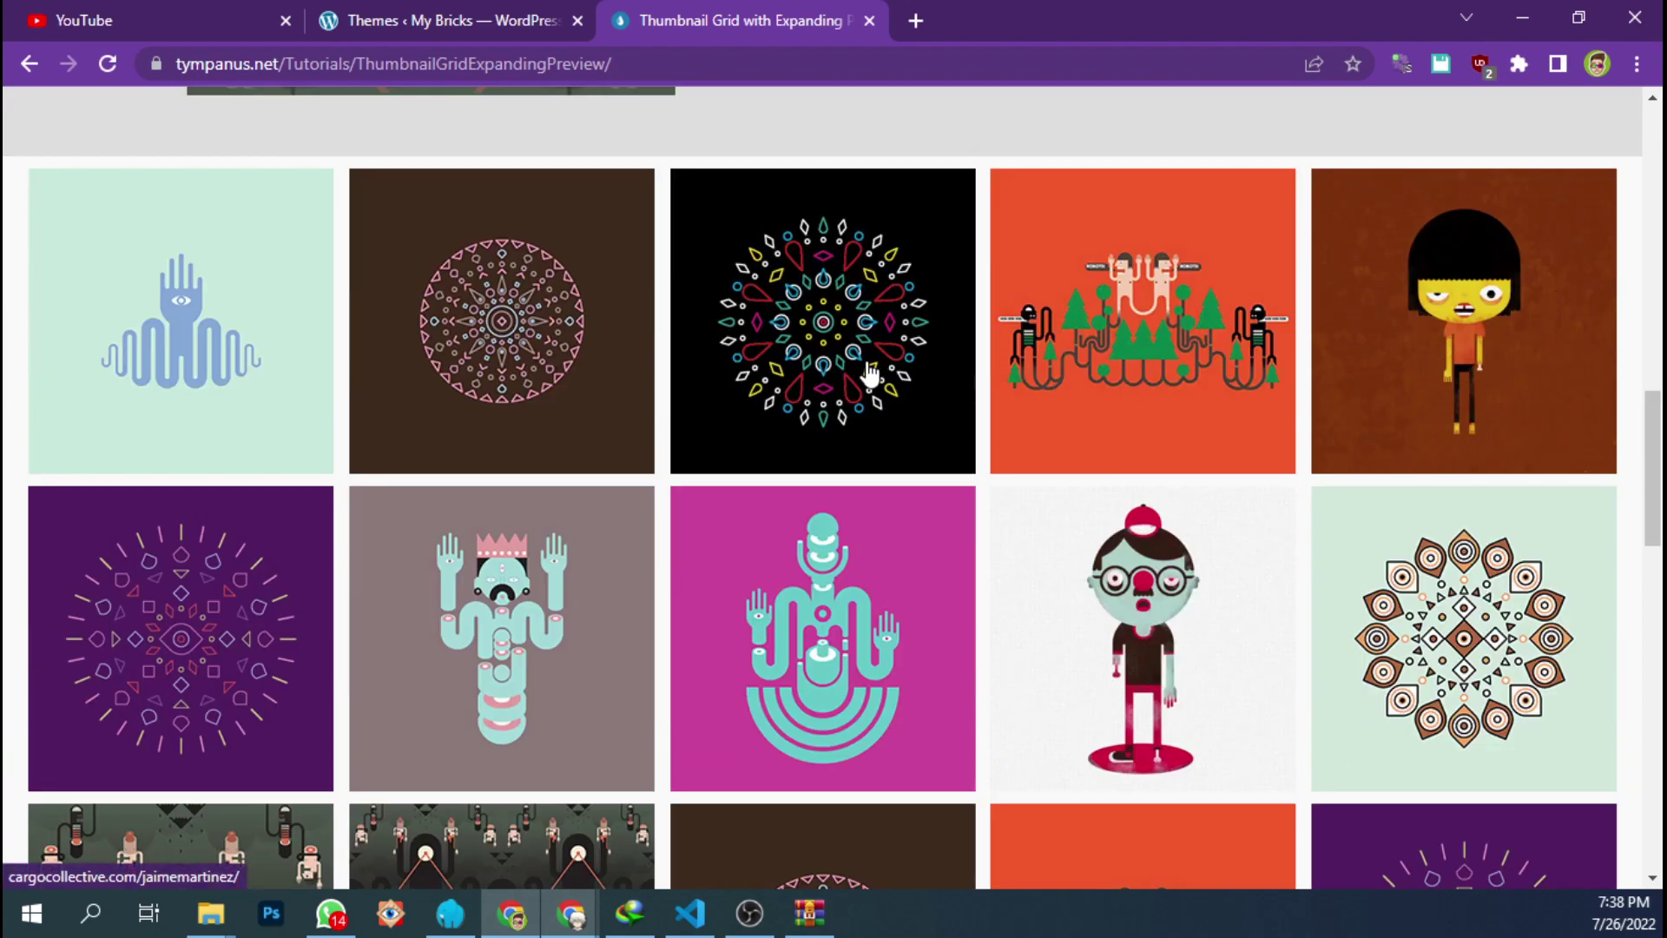
pyautogui.click(869, 373)
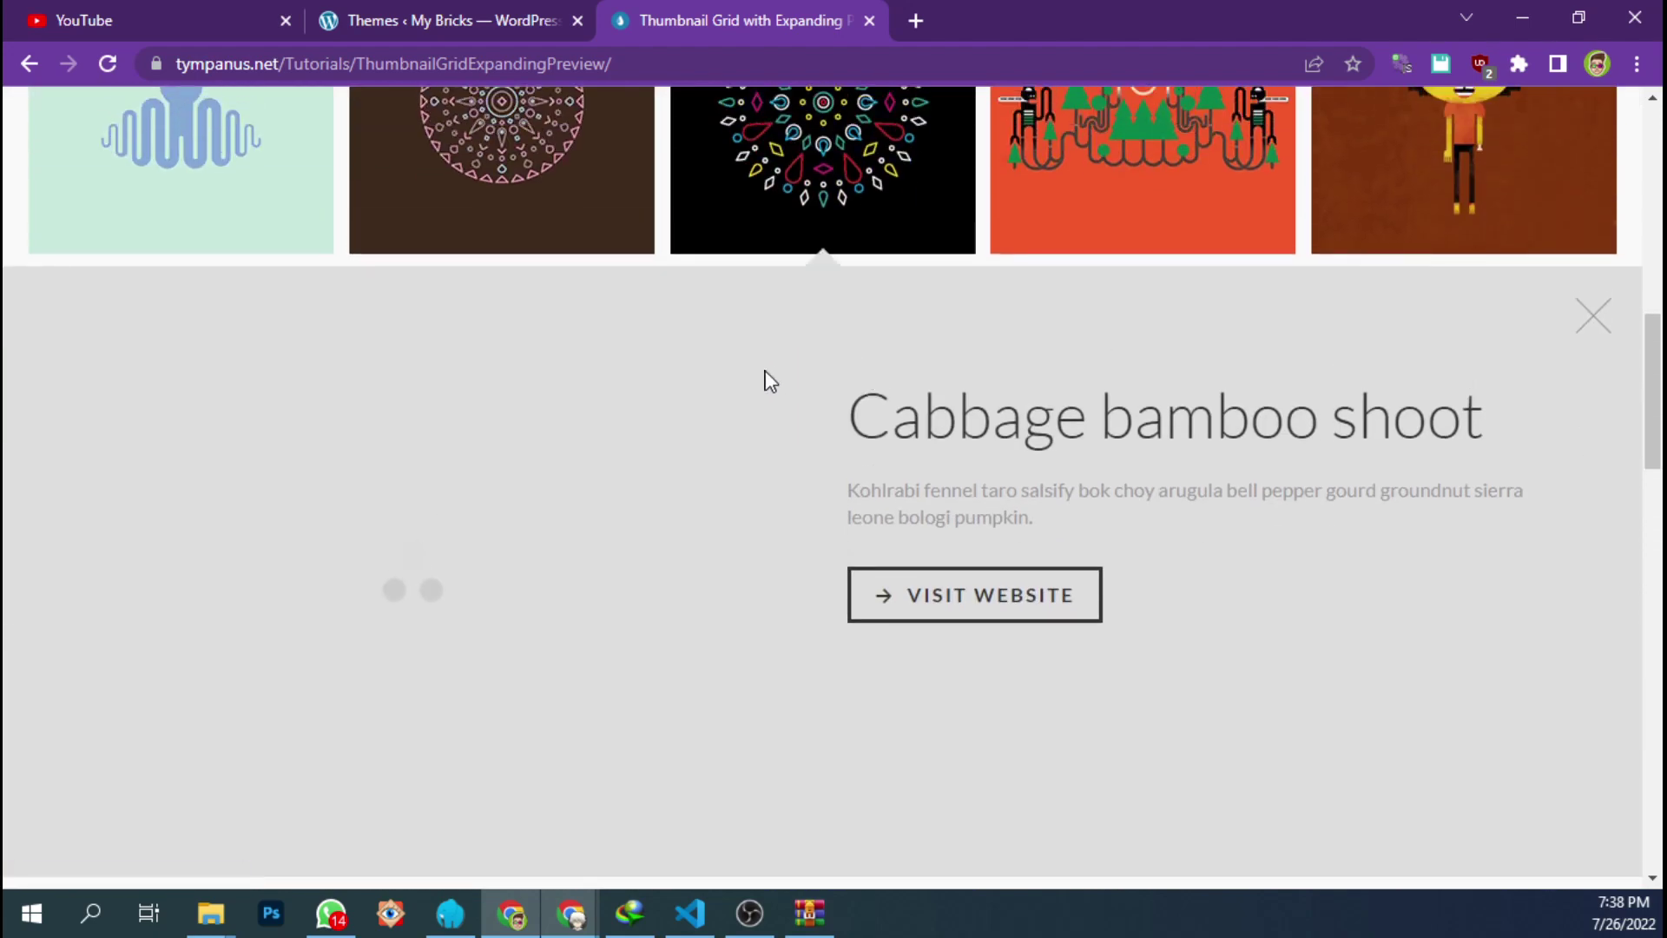
pyautogui.scroll(4, 767, 376)
pyautogui.scroll(12, 764, 369)
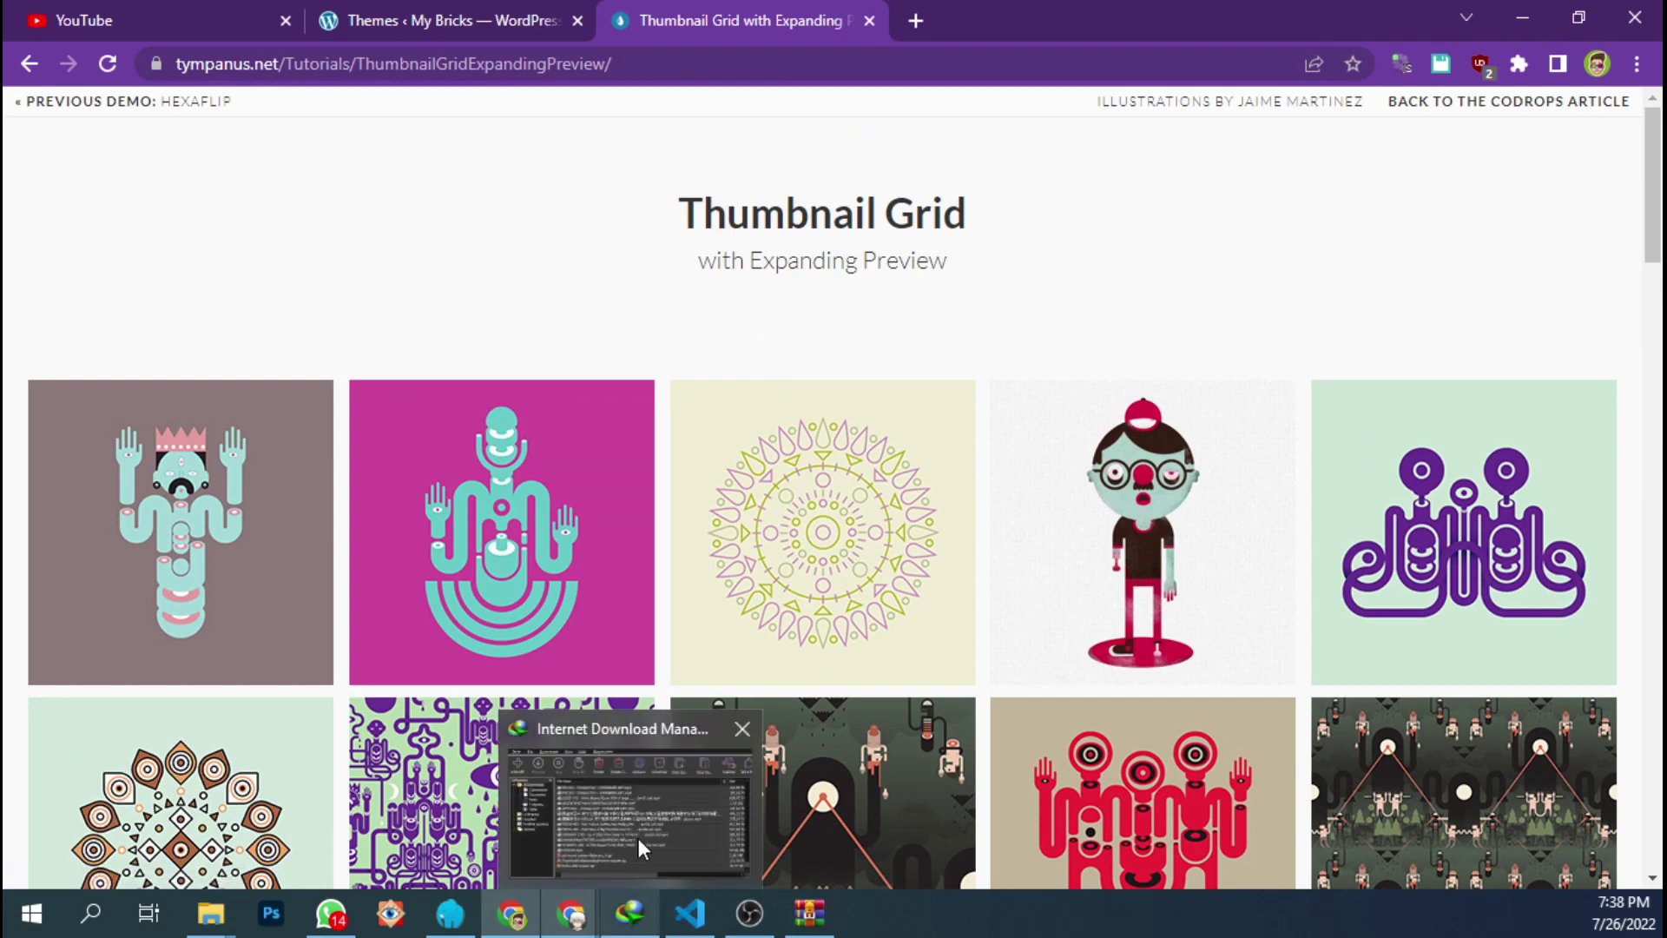
# - Download the bricks-child repository from GitHub as a ZIP into the Downloads\Compressed folder
pyautogui.moveTo(595, 927)
pyautogui.click(666, 825)
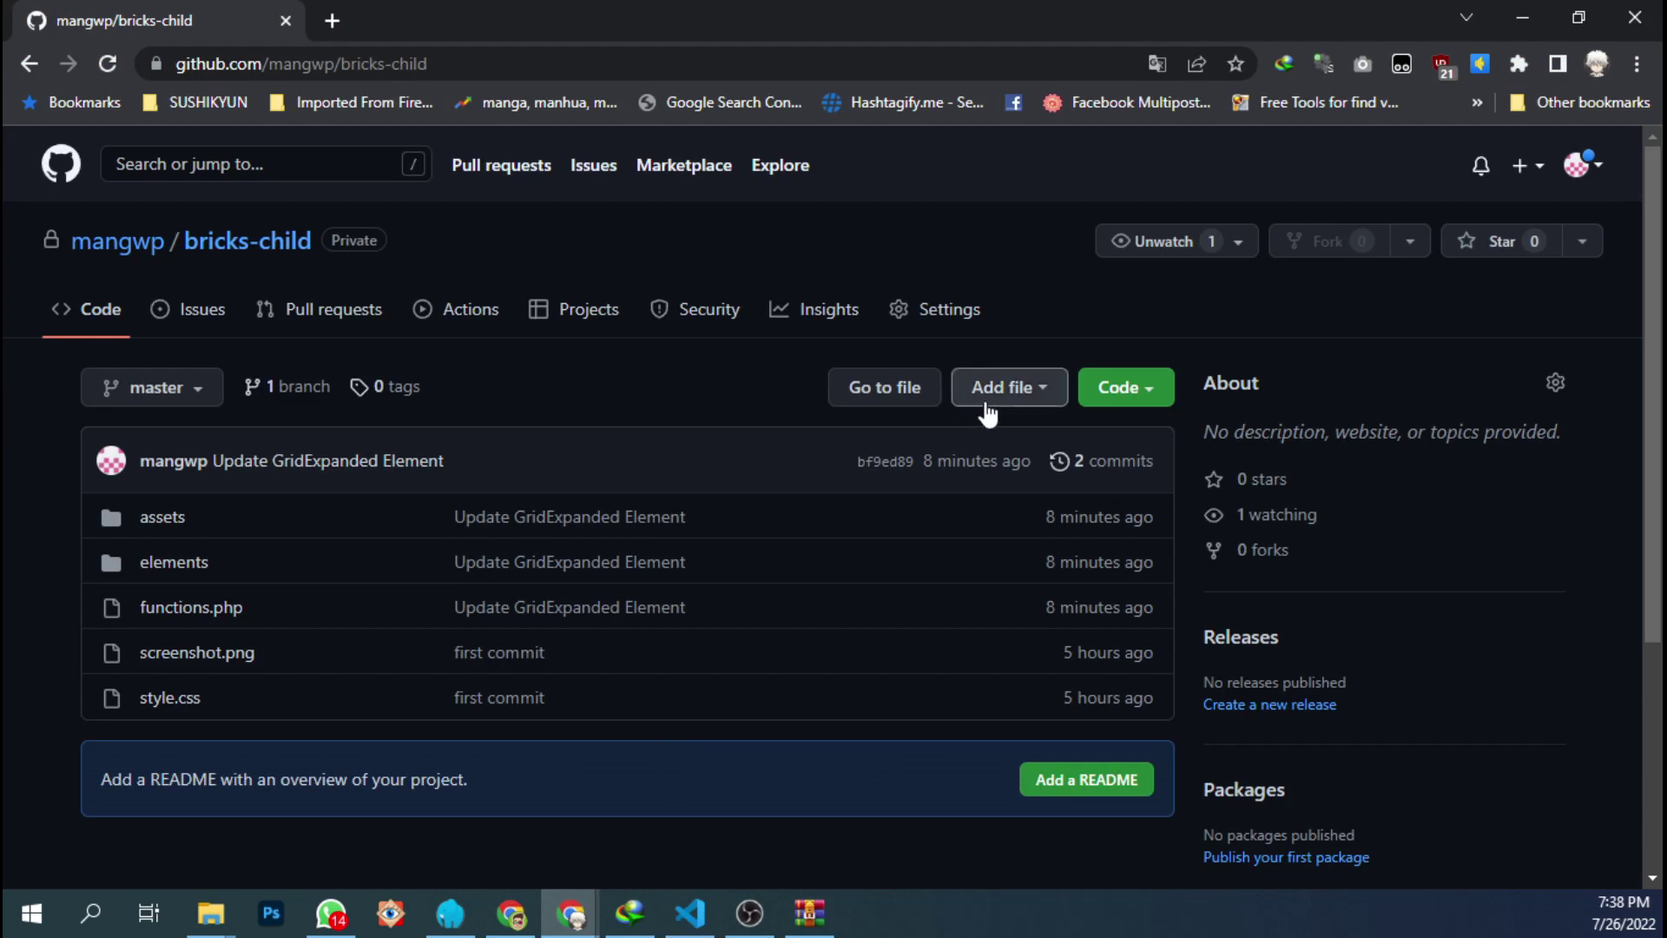
pyautogui.click(1121, 387)
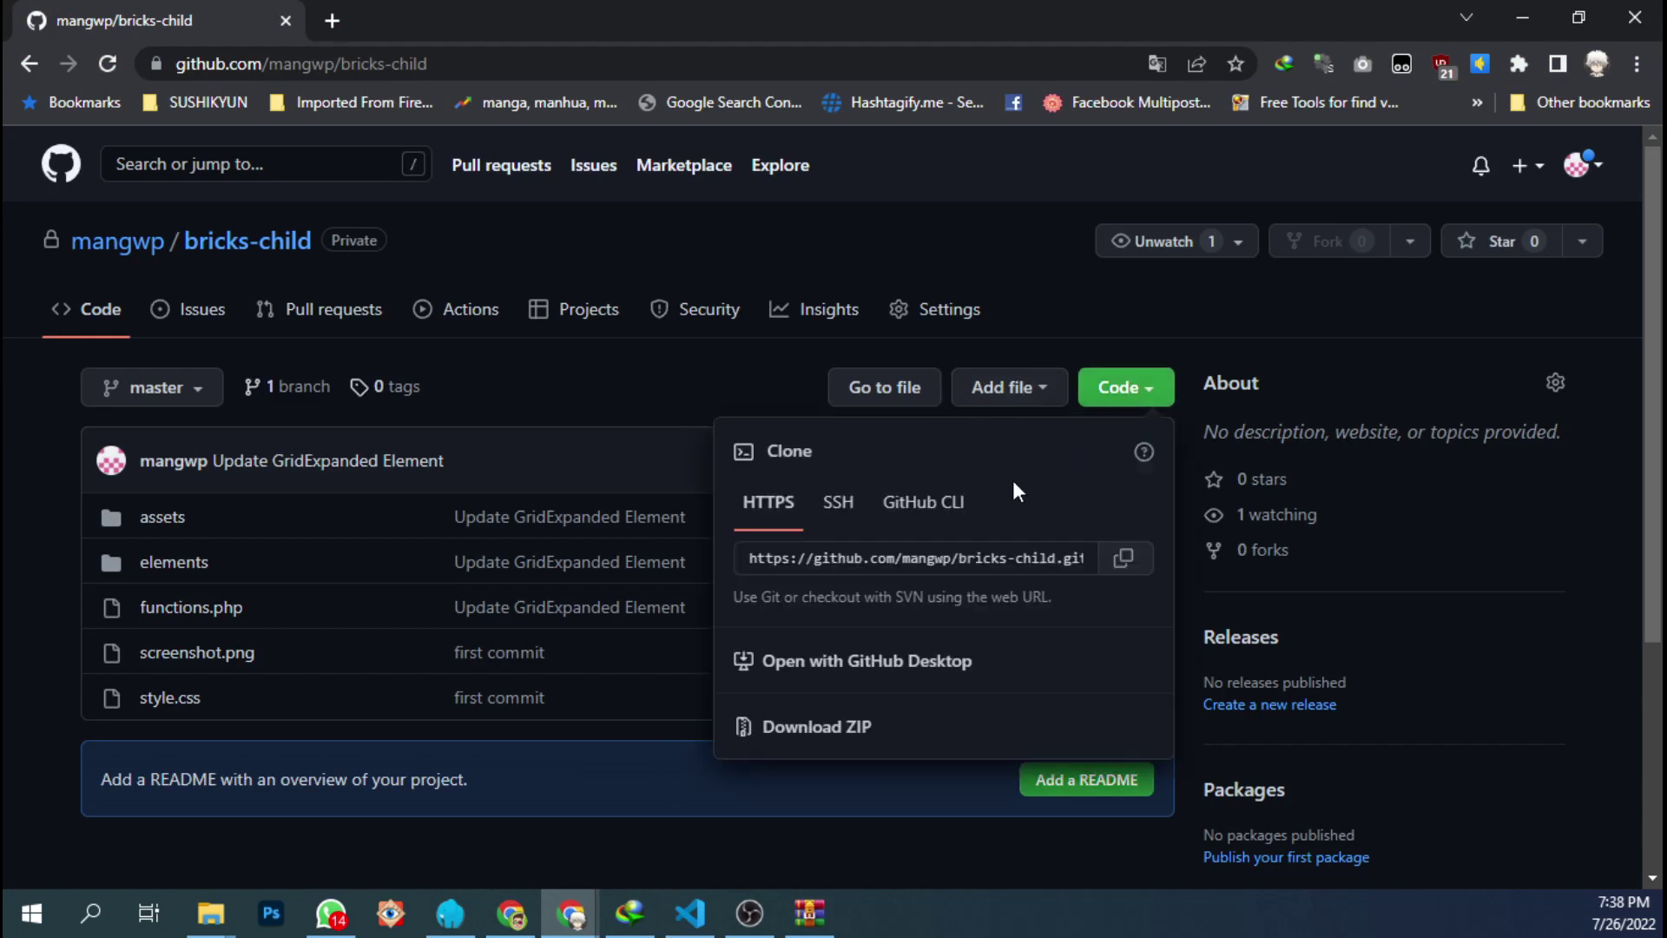
pyautogui.click(823, 730)
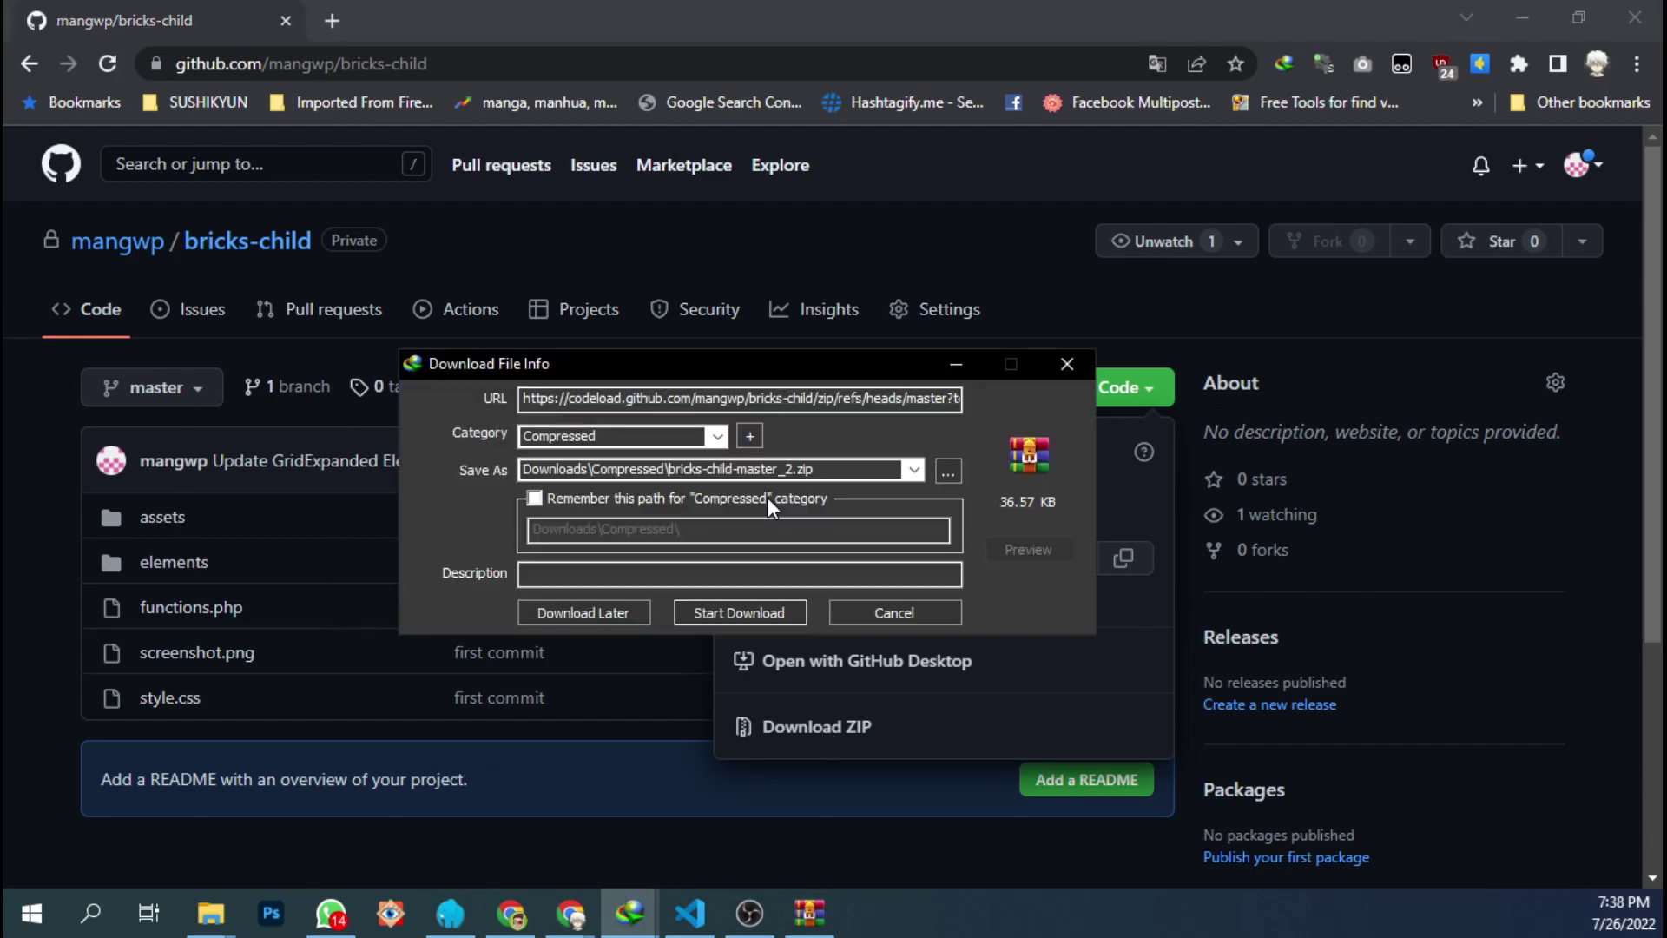
pyautogui.click(730, 469)
pyautogui.click(745, 609)
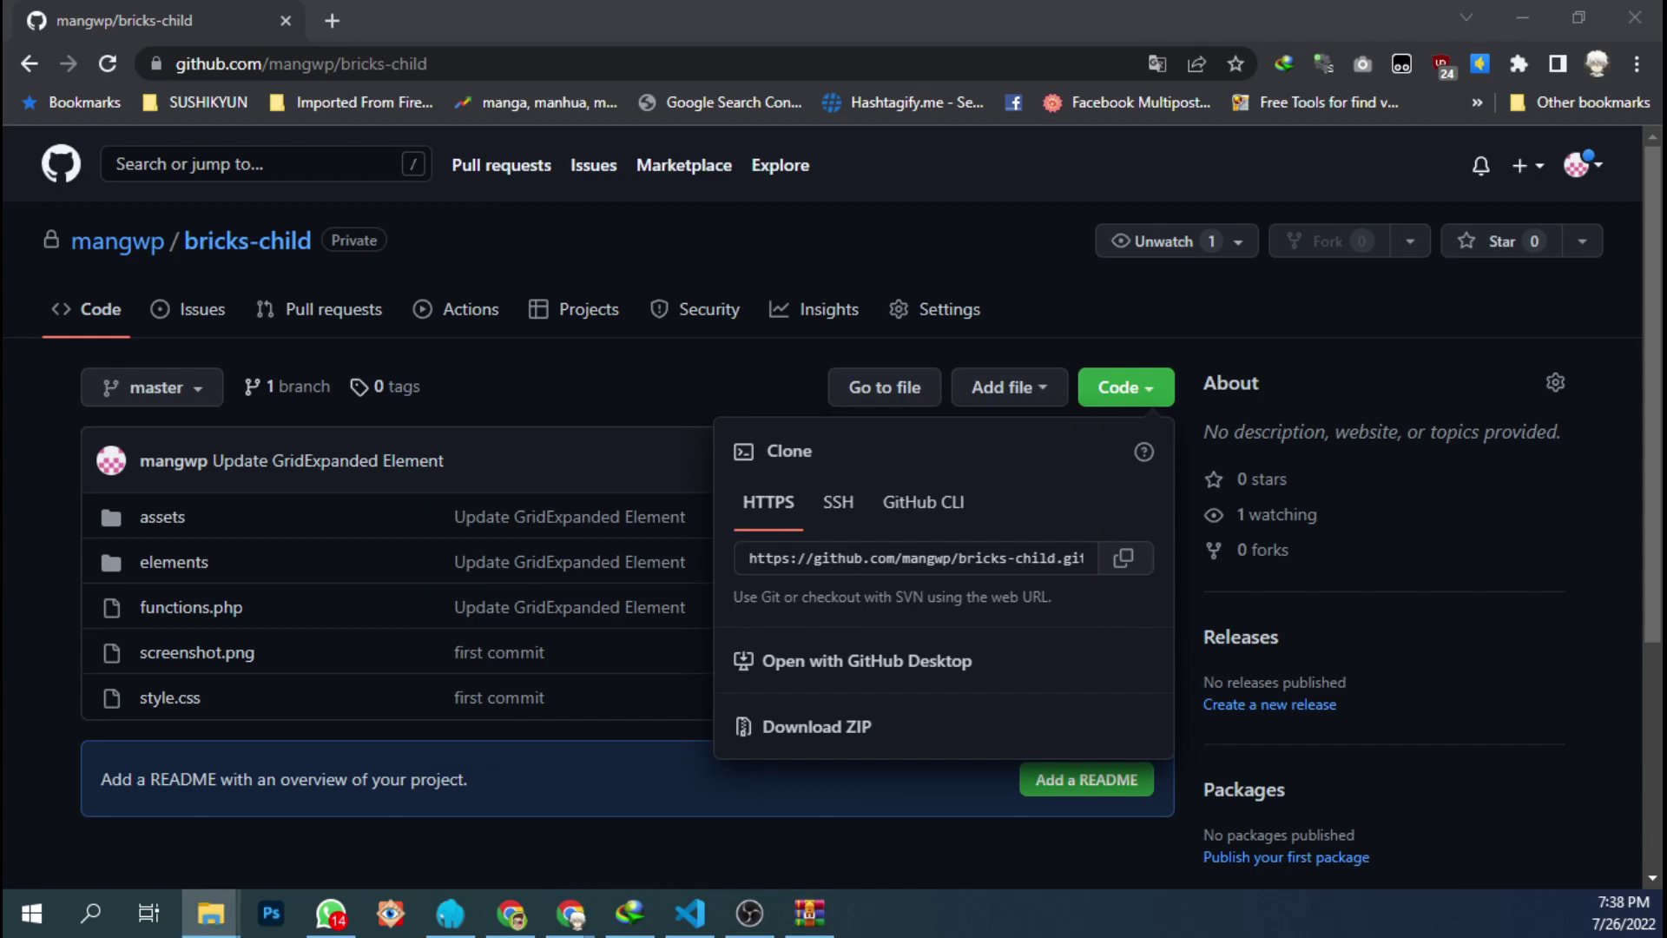
# - Switch to a maximized File Explorer and open the my-bricks site's wp-content\themes folder, going through the site's root folder
pyautogui.click(210, 913)
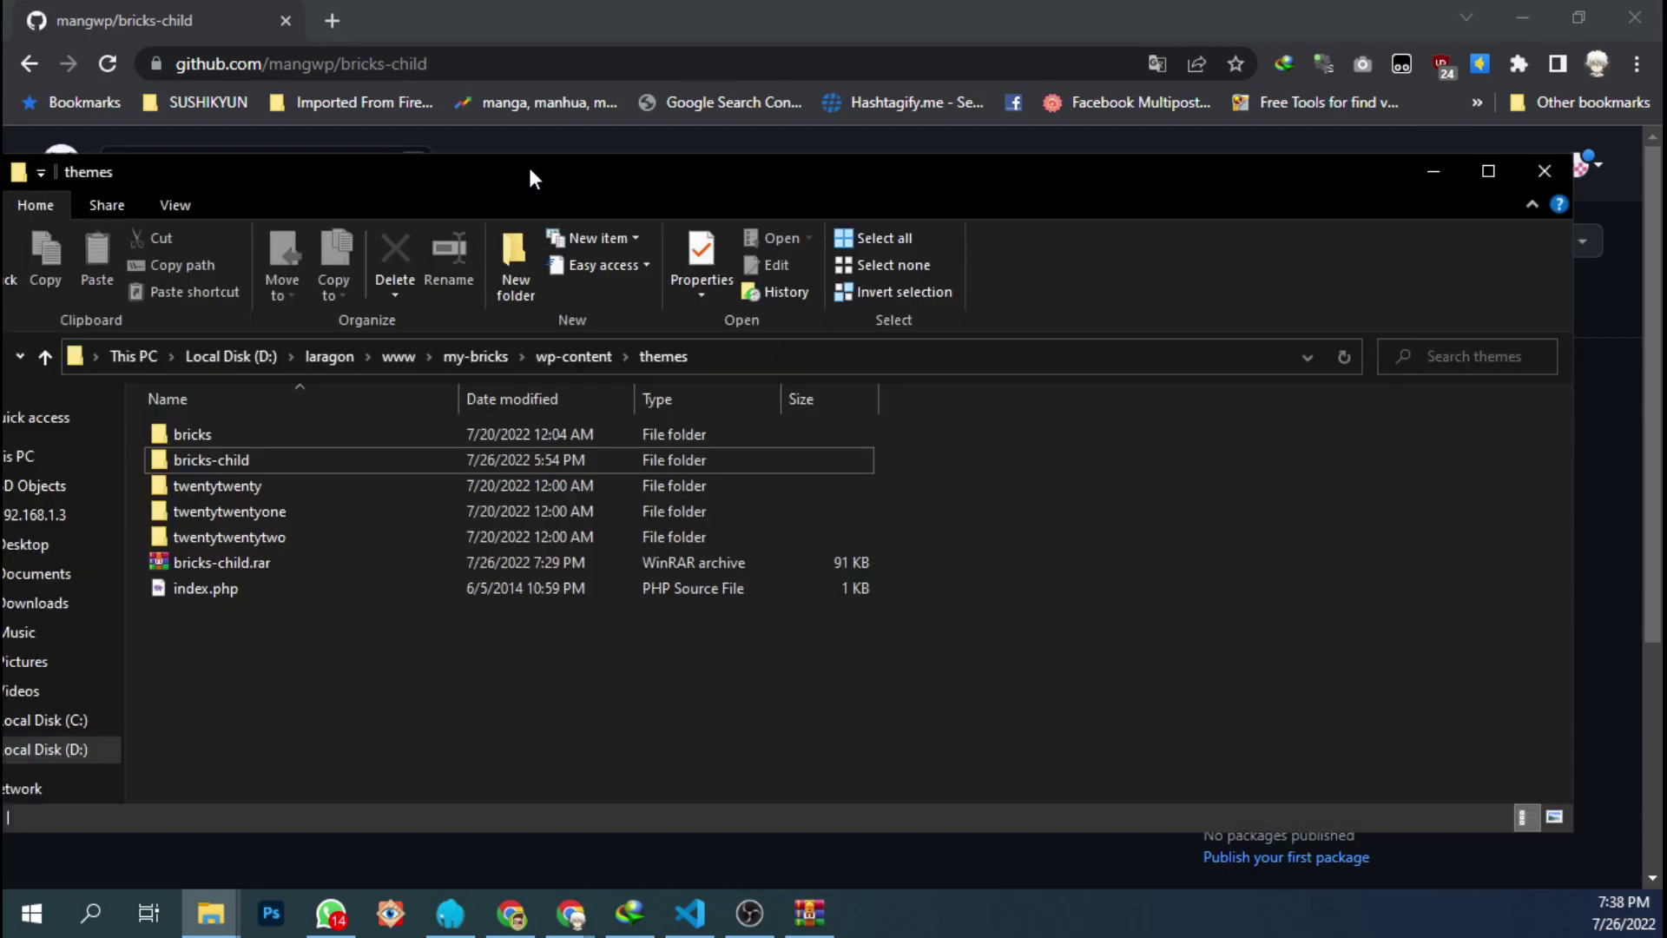
pyautogui.doubleClick(531, 173)
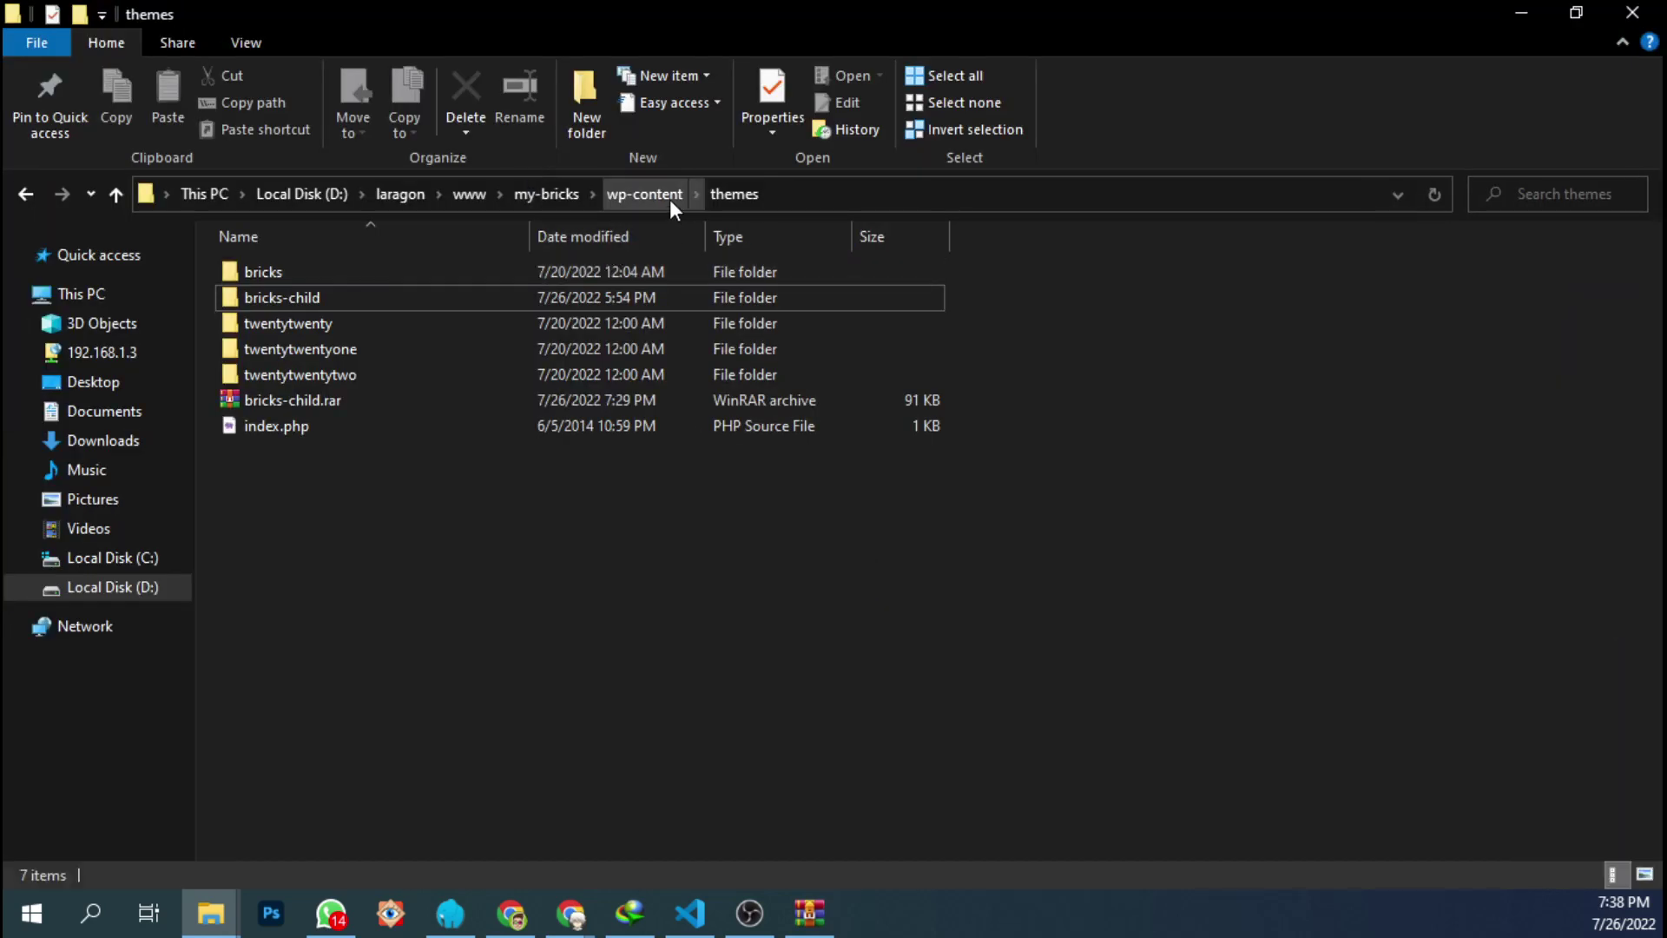
pyautogui.click(670, 200)
pyautogui.click(570, 196)
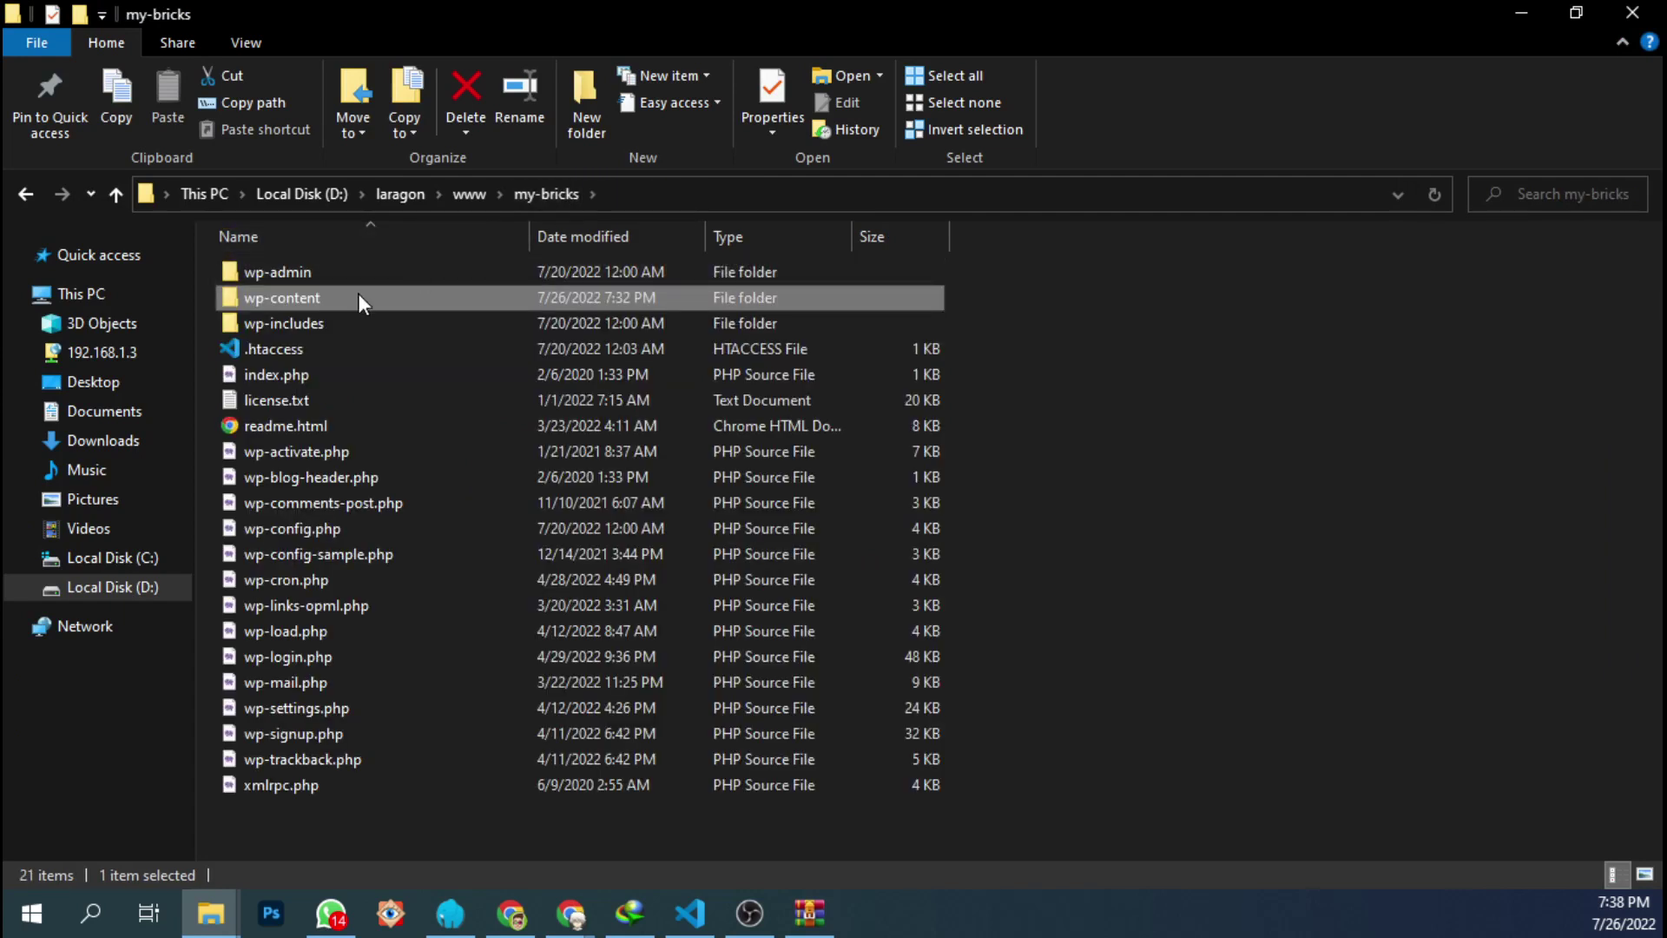
pyautogui.doubleClick(354, 297)
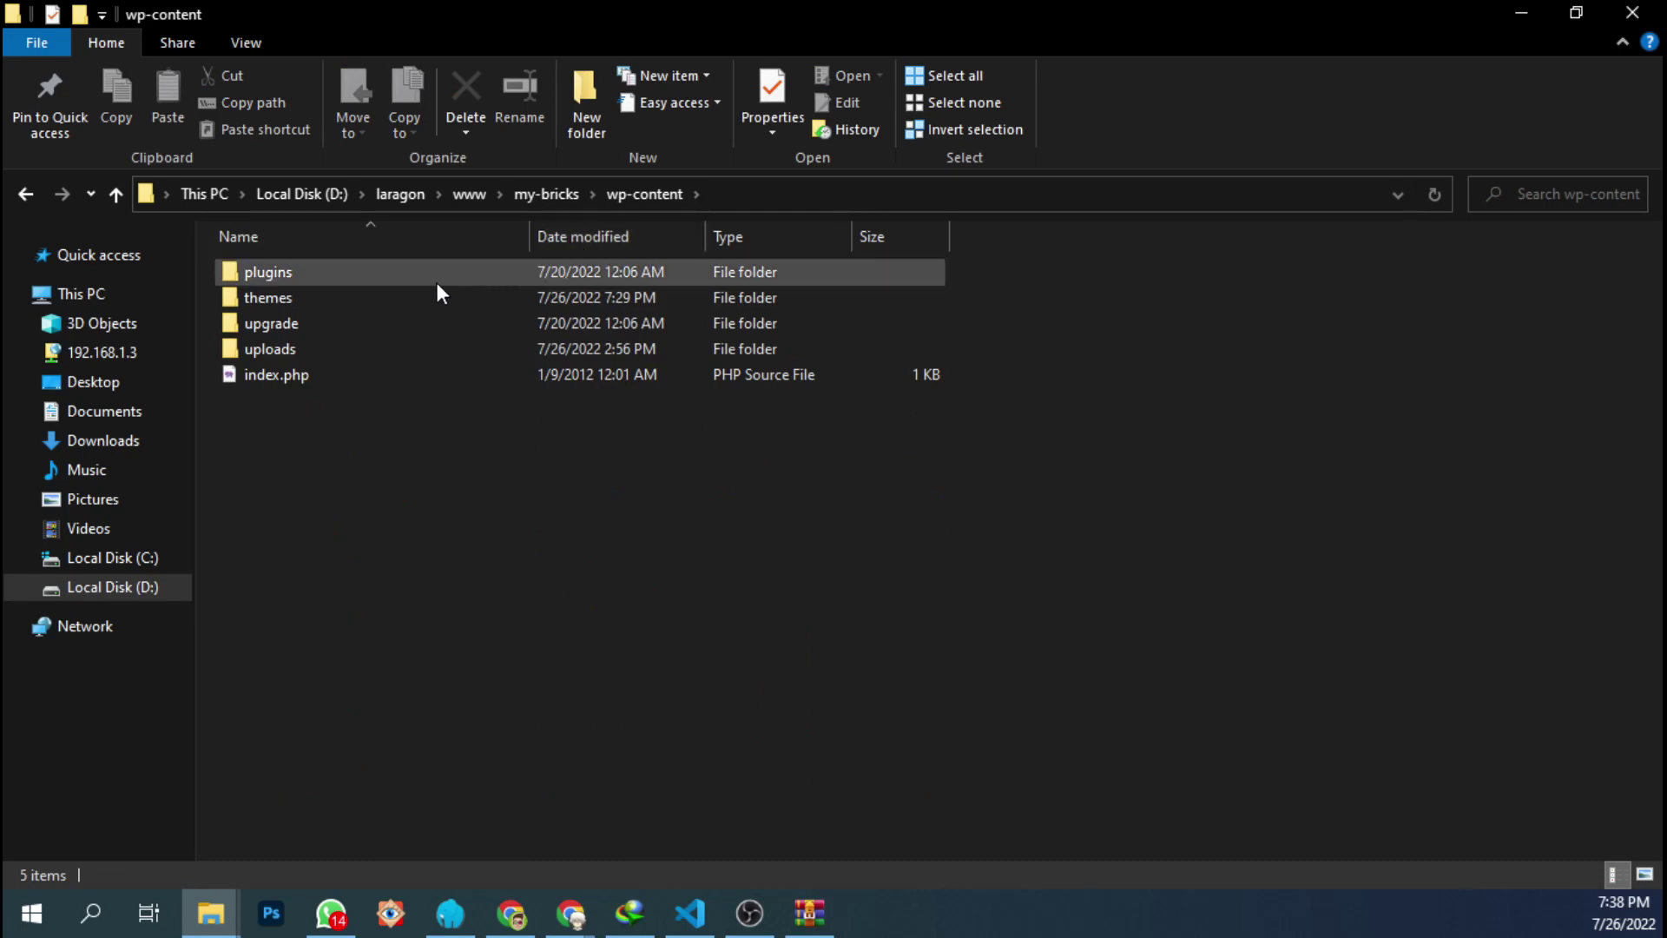
pyautogui.doubleClick(371, 300)
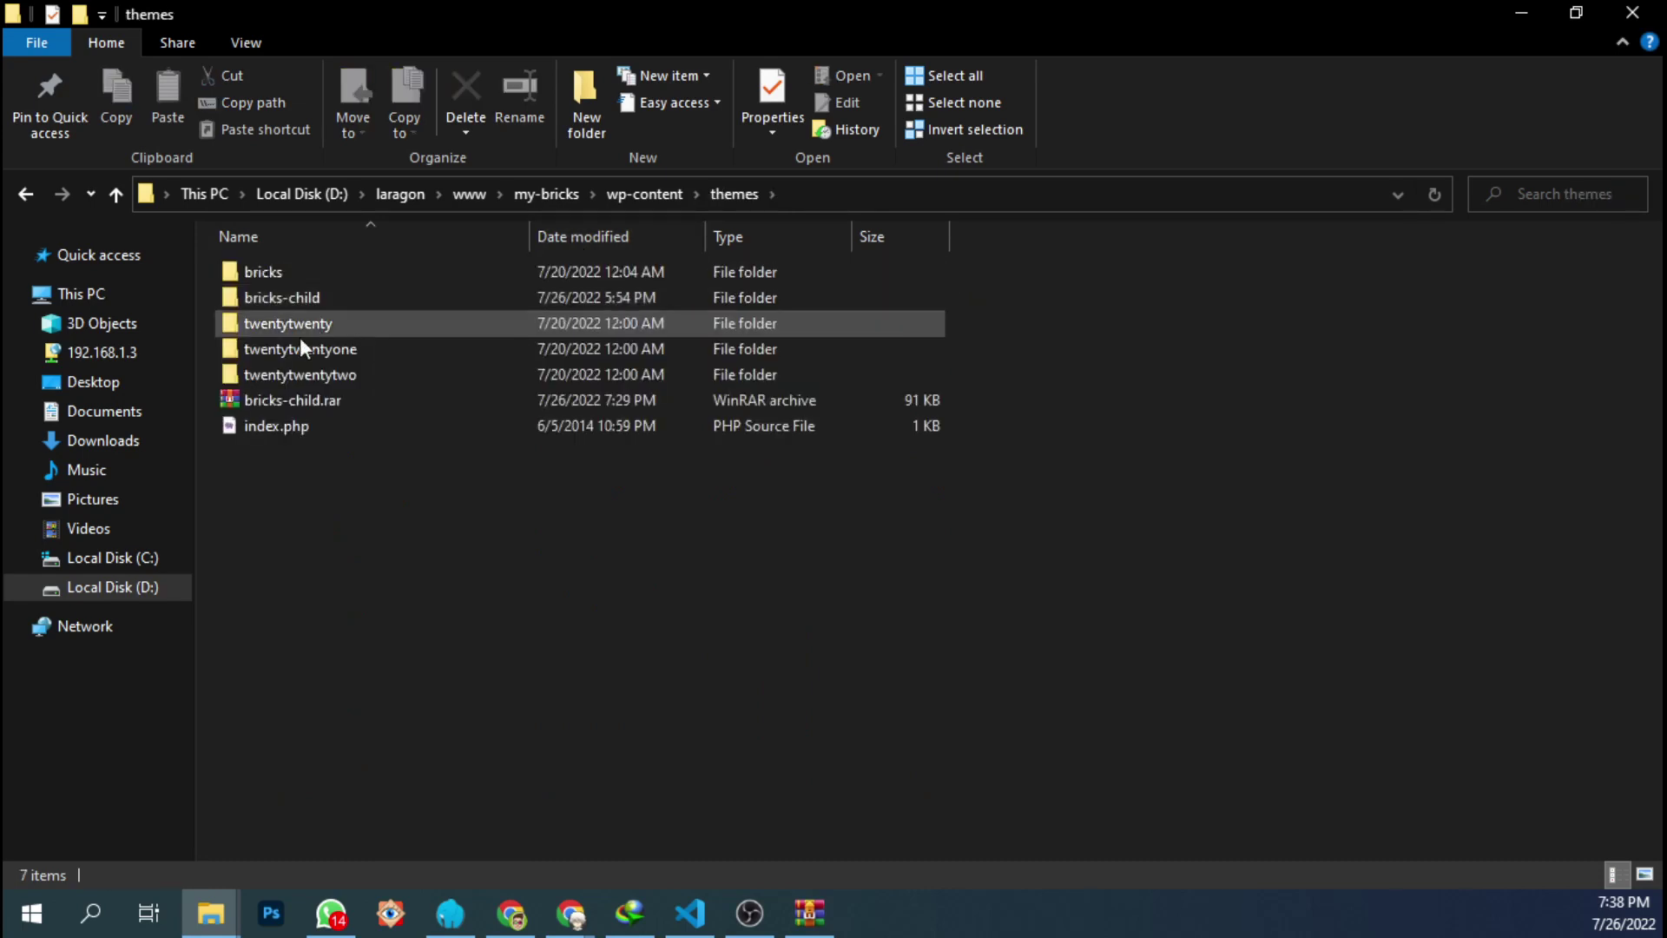
# - Place the downloaded bricks-child-master.zip into the site's themes folder
pyautogui.click(300, 399)
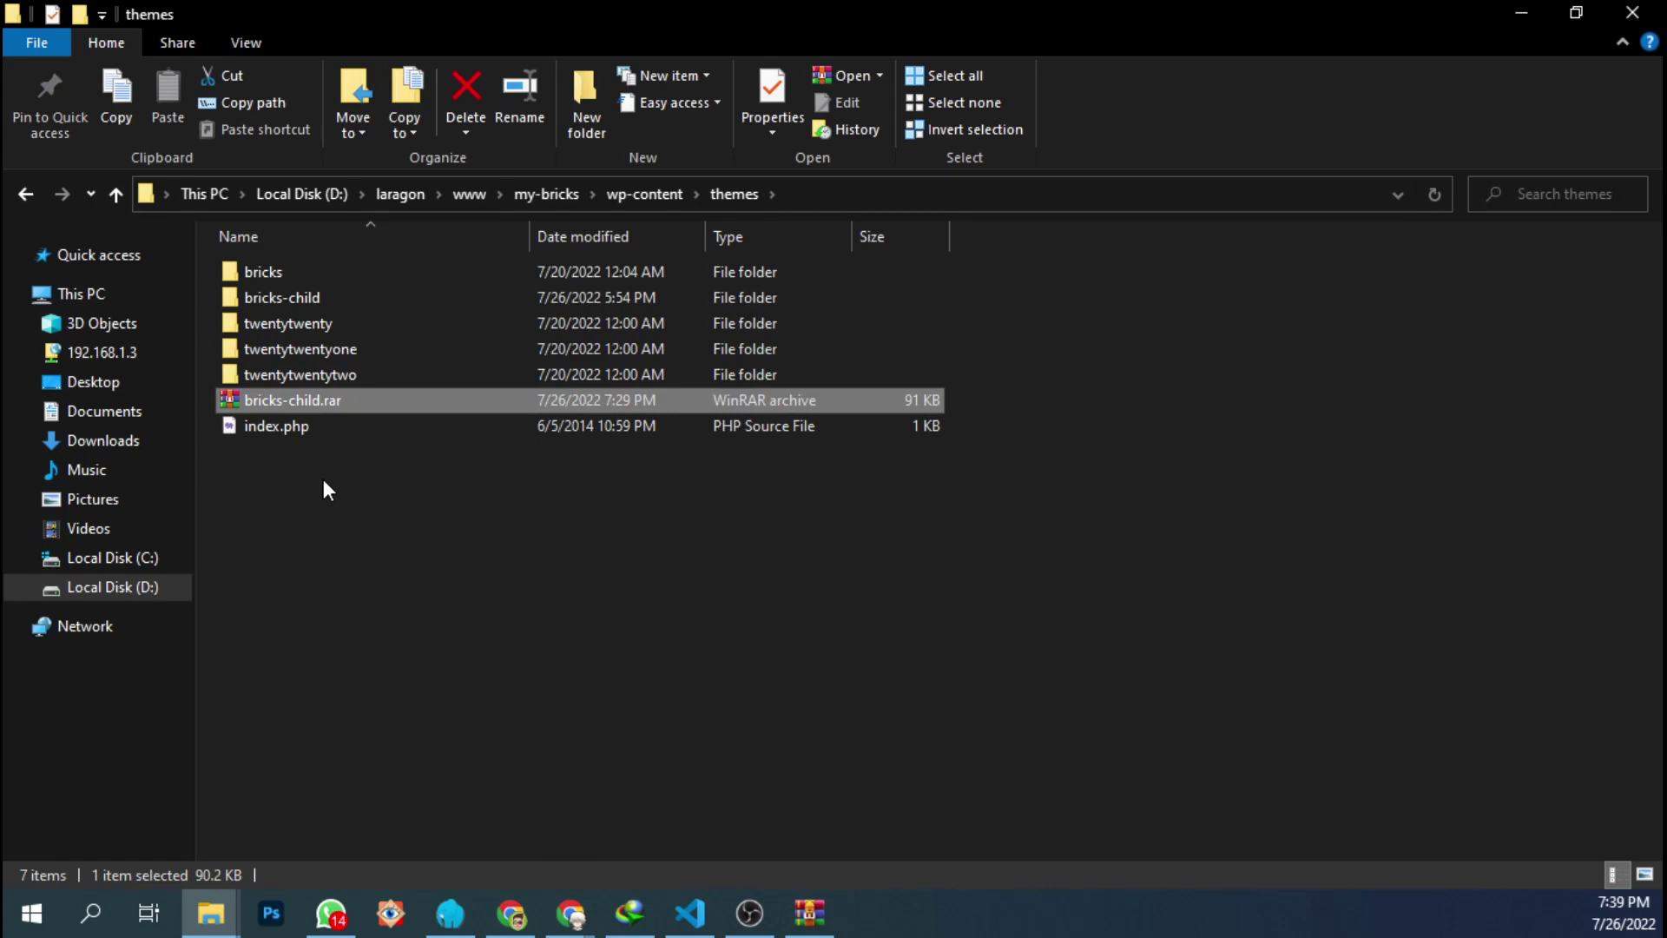
pyautogui.click(325, 526)
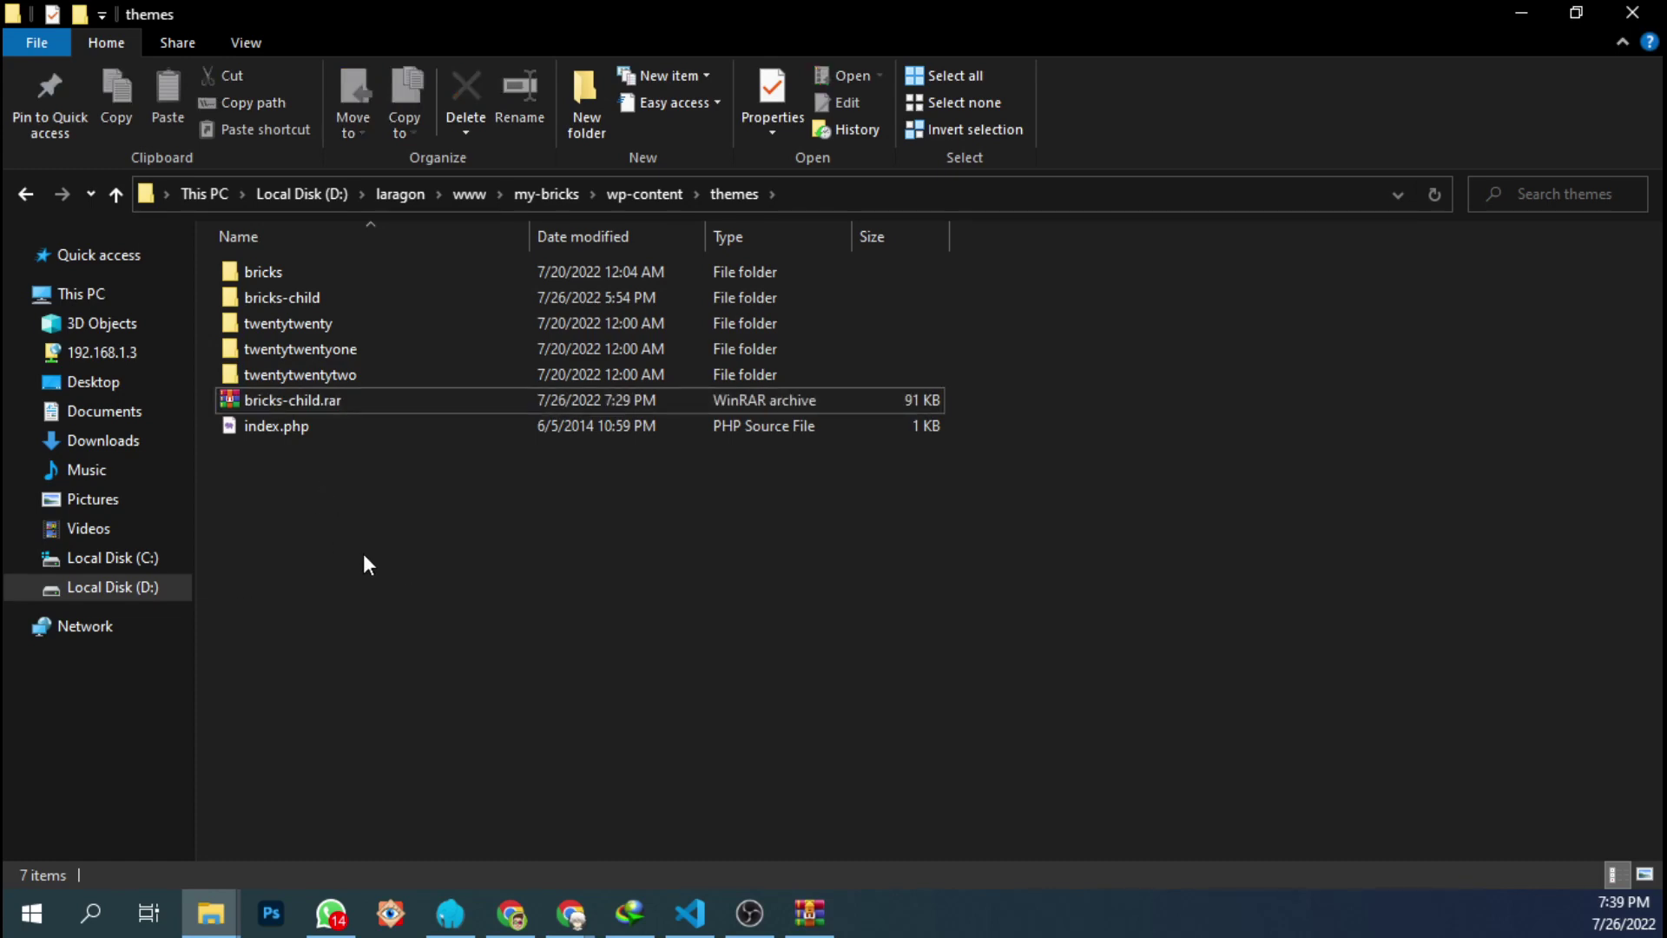
pyautogui.hotkey('alt', 'Tab')
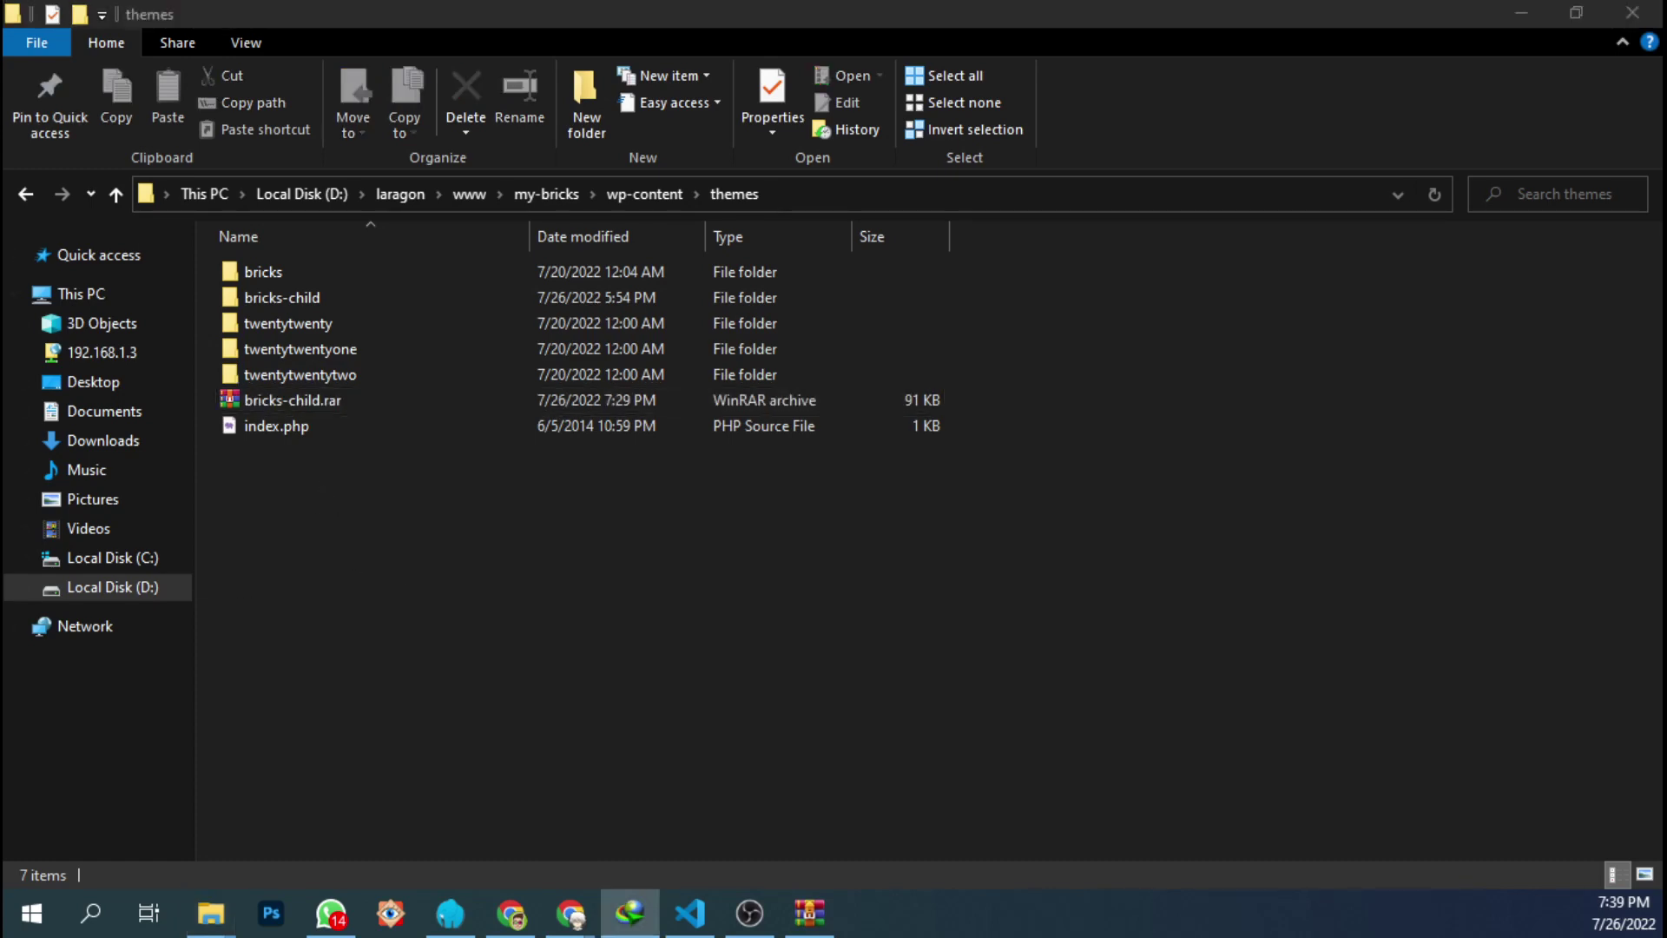
pyautogui.moveTo(426, 627); pyautogui.dragTo(429, 628)
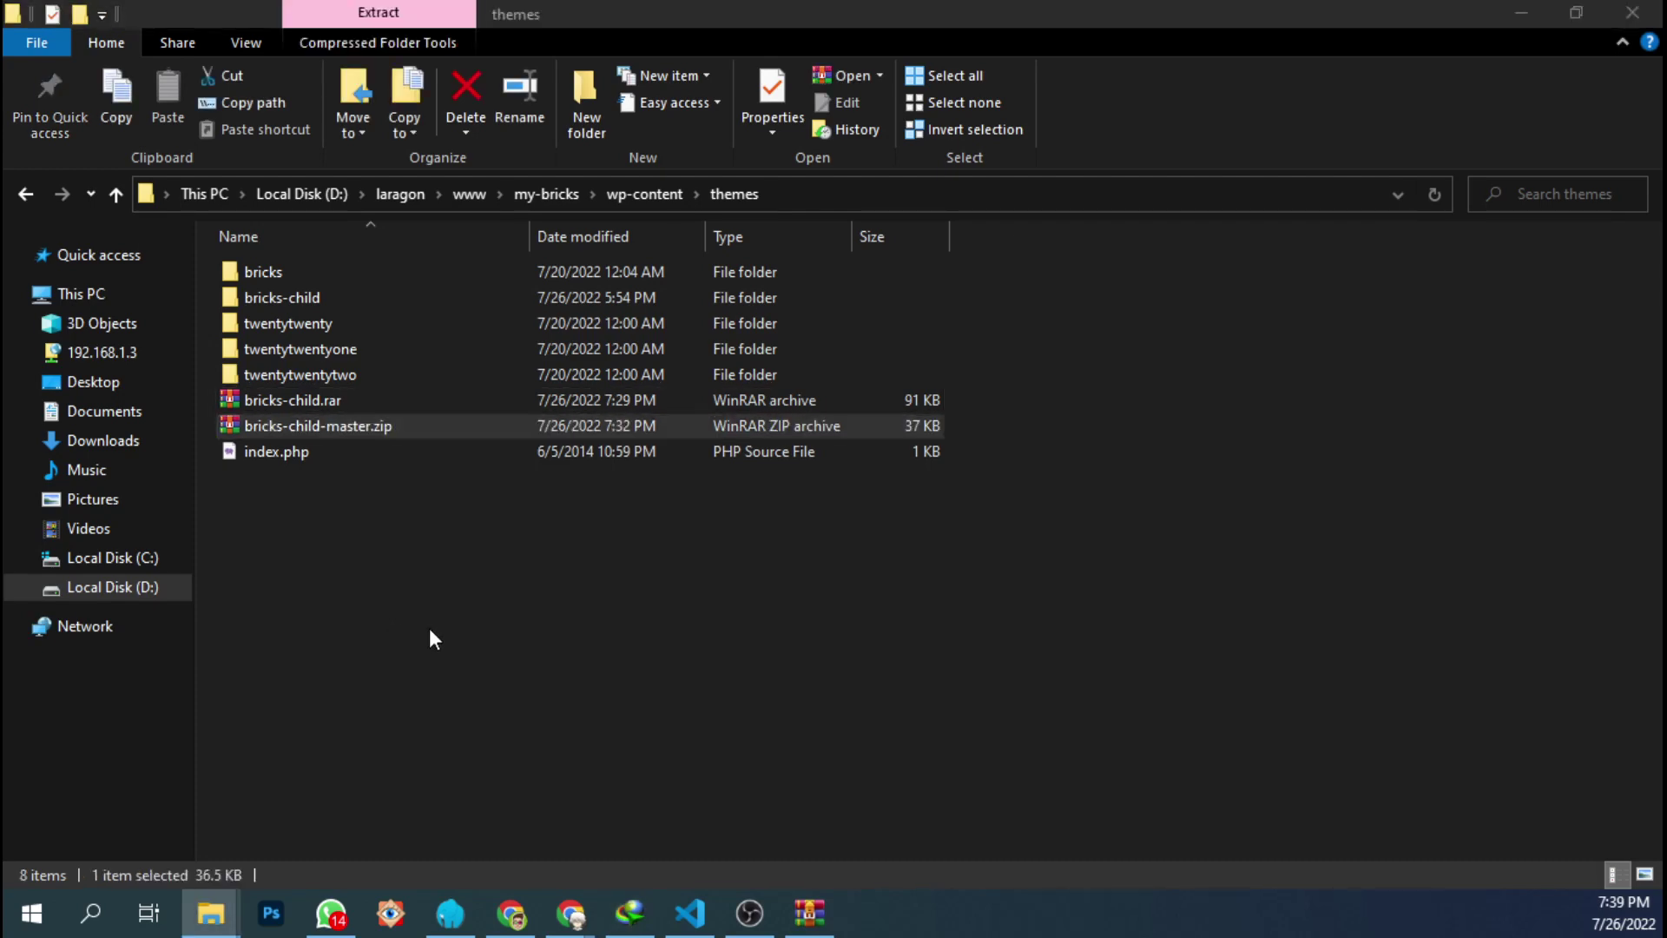
# - Try to delete the existing bricks-child folder from the themes folder, retrying several times before cancelling the deletion
pyautogui.click(289, 301)
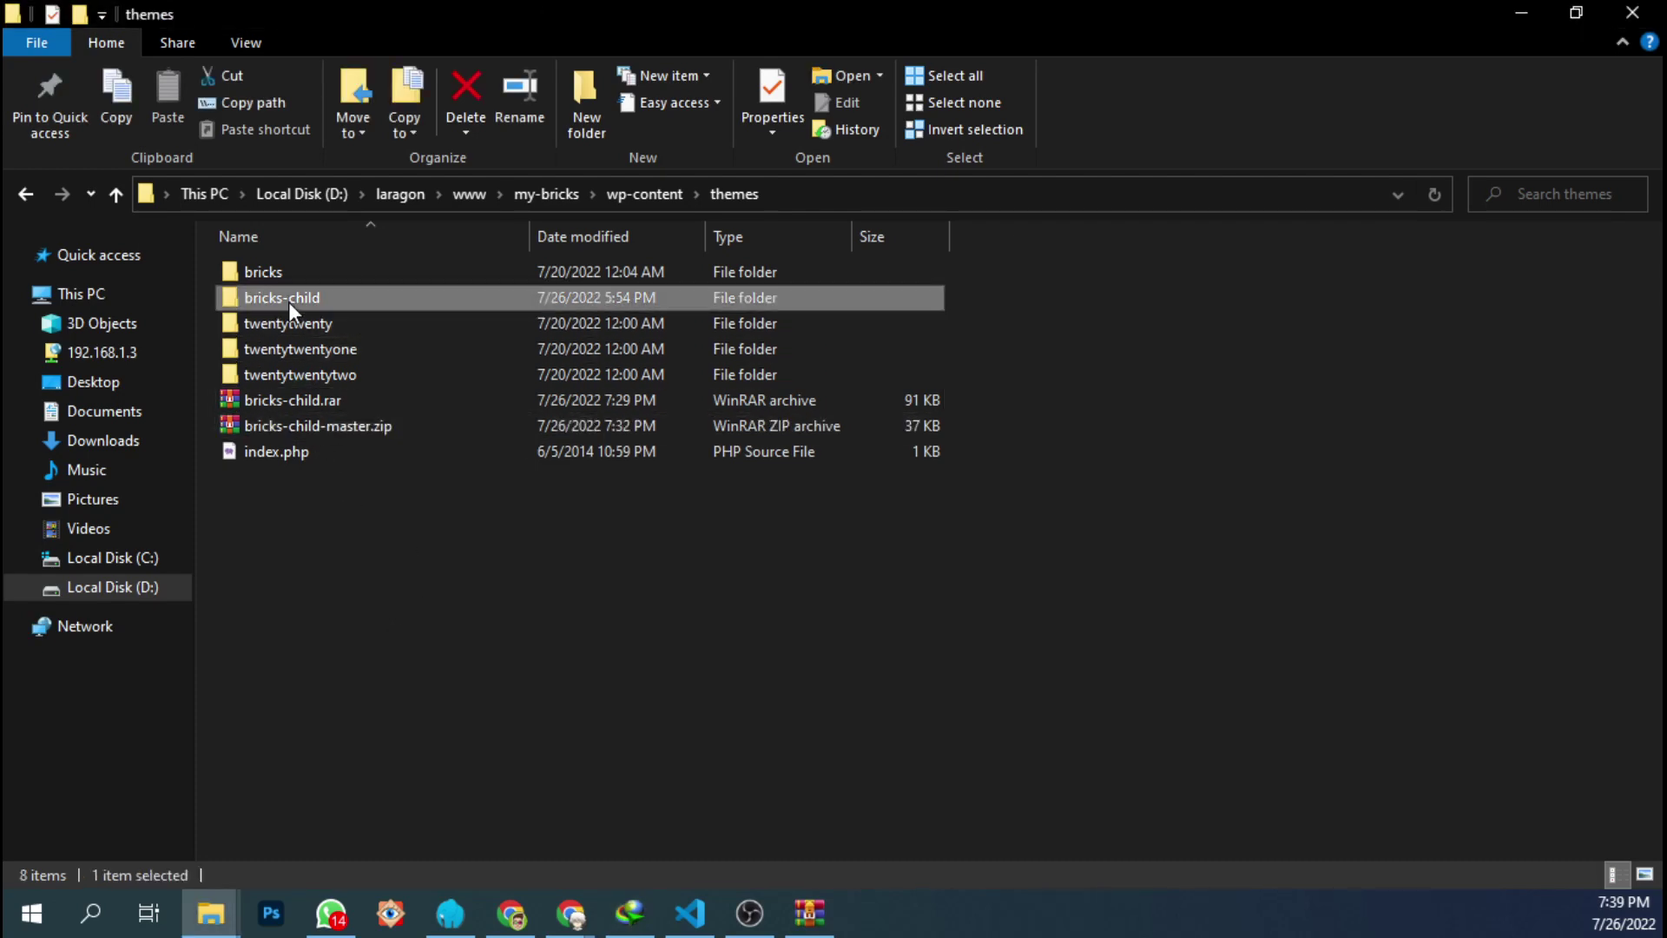
pyautogui.press('Delete')
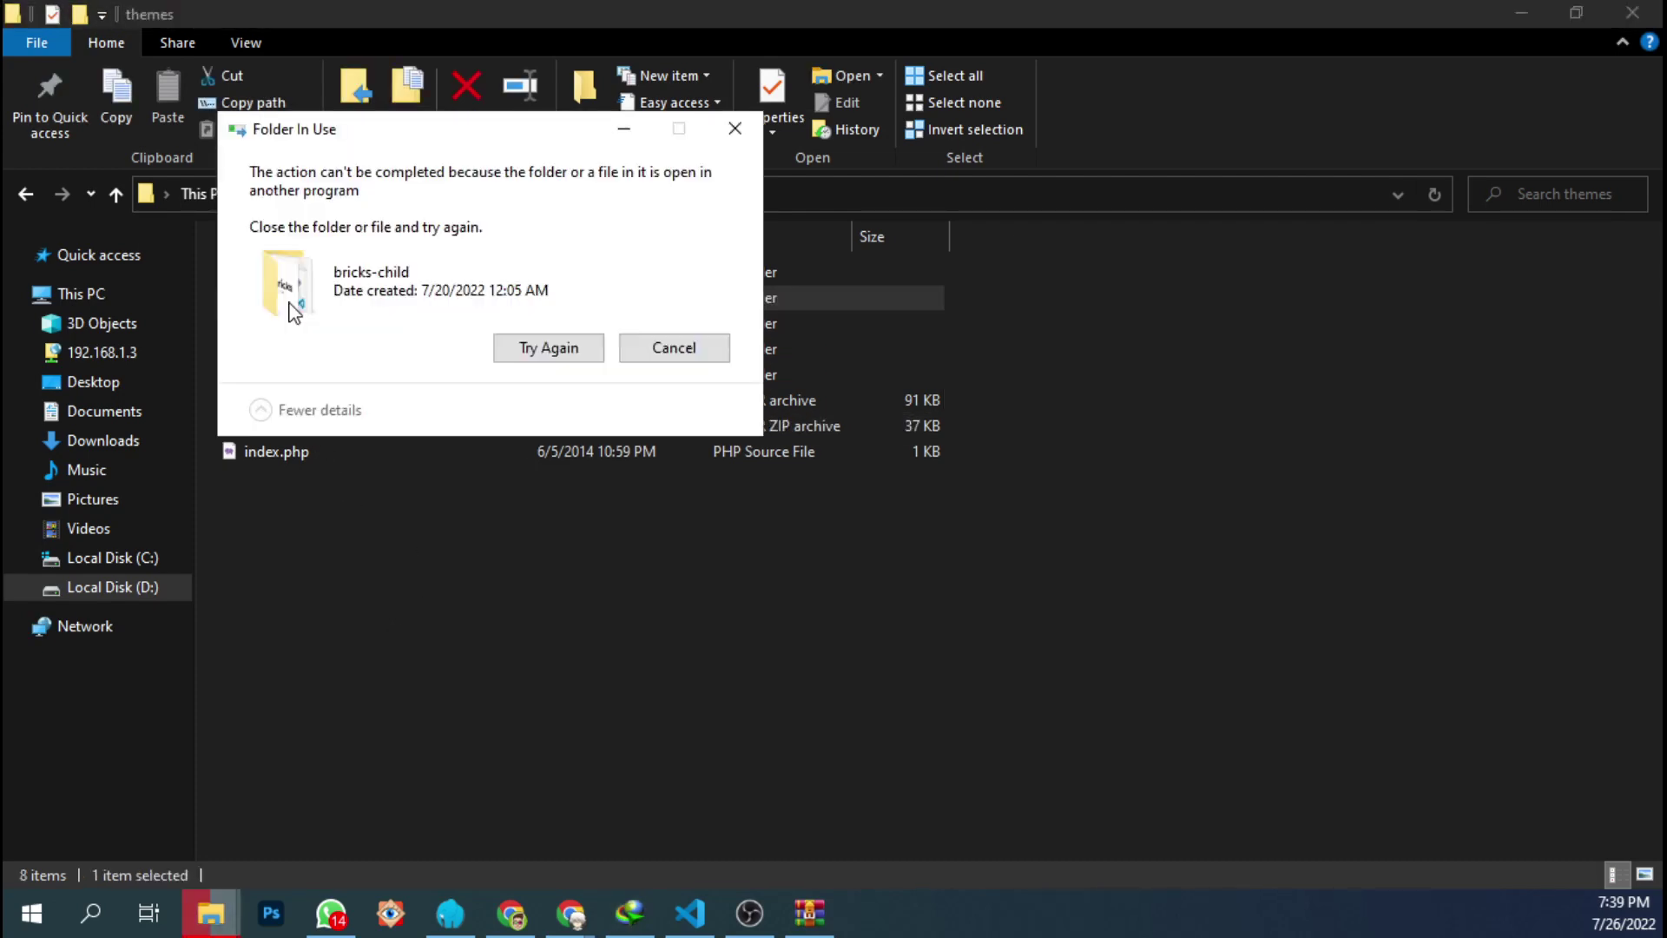
pyautogui.click(502, 349)
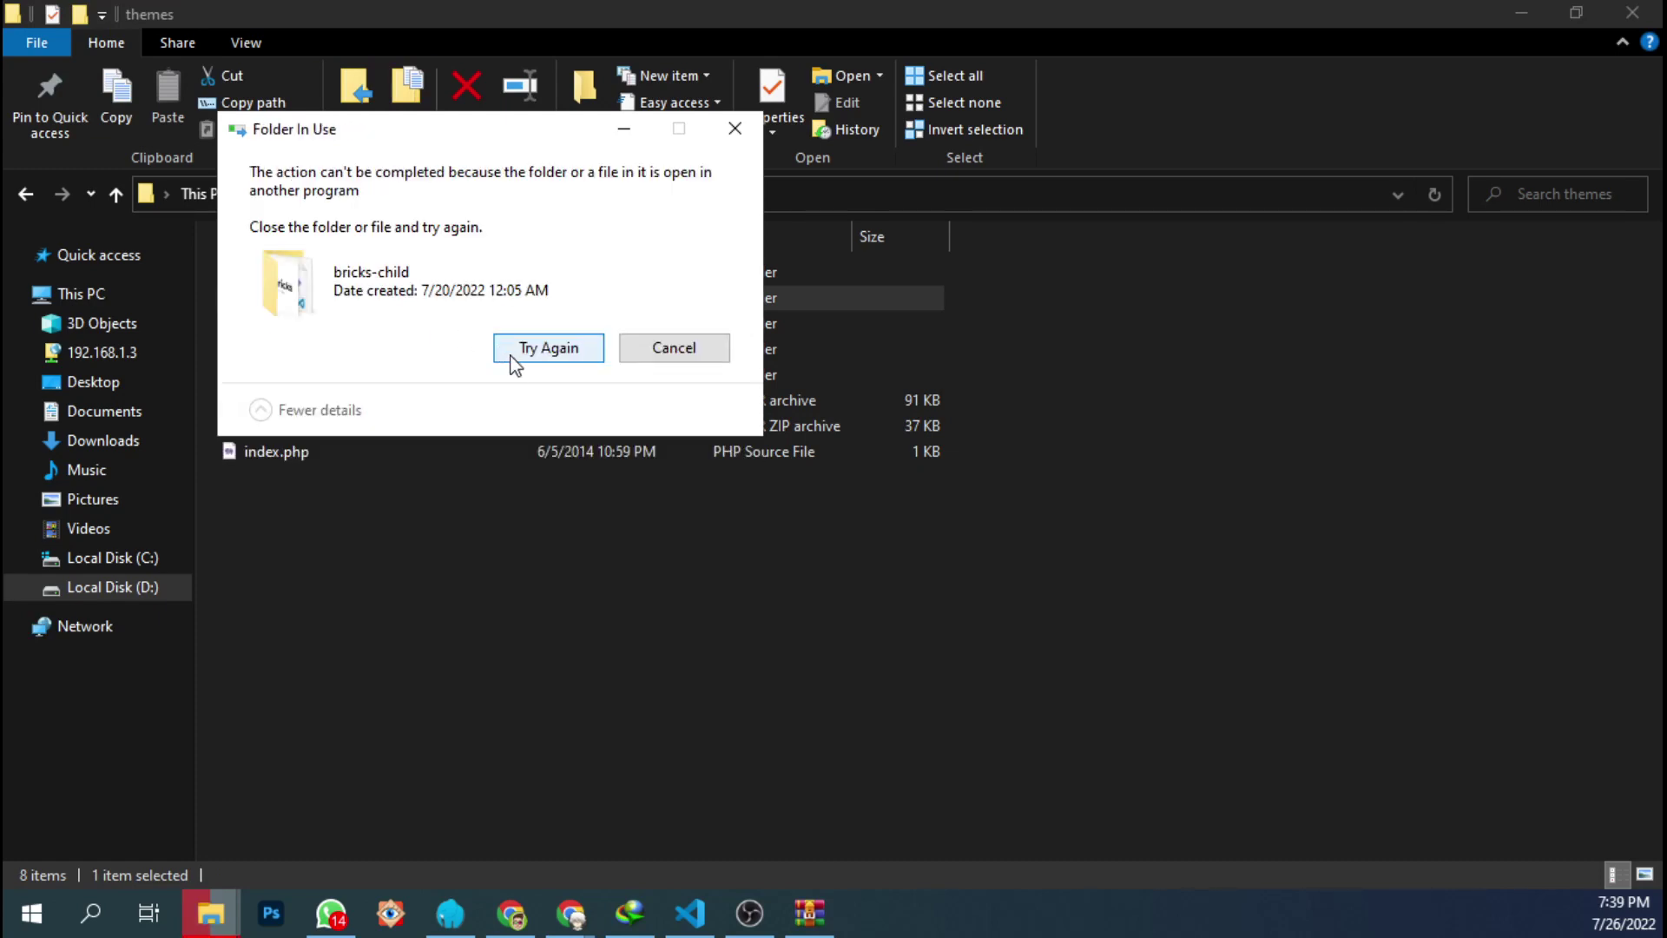
pyautogui.click(513, 349)
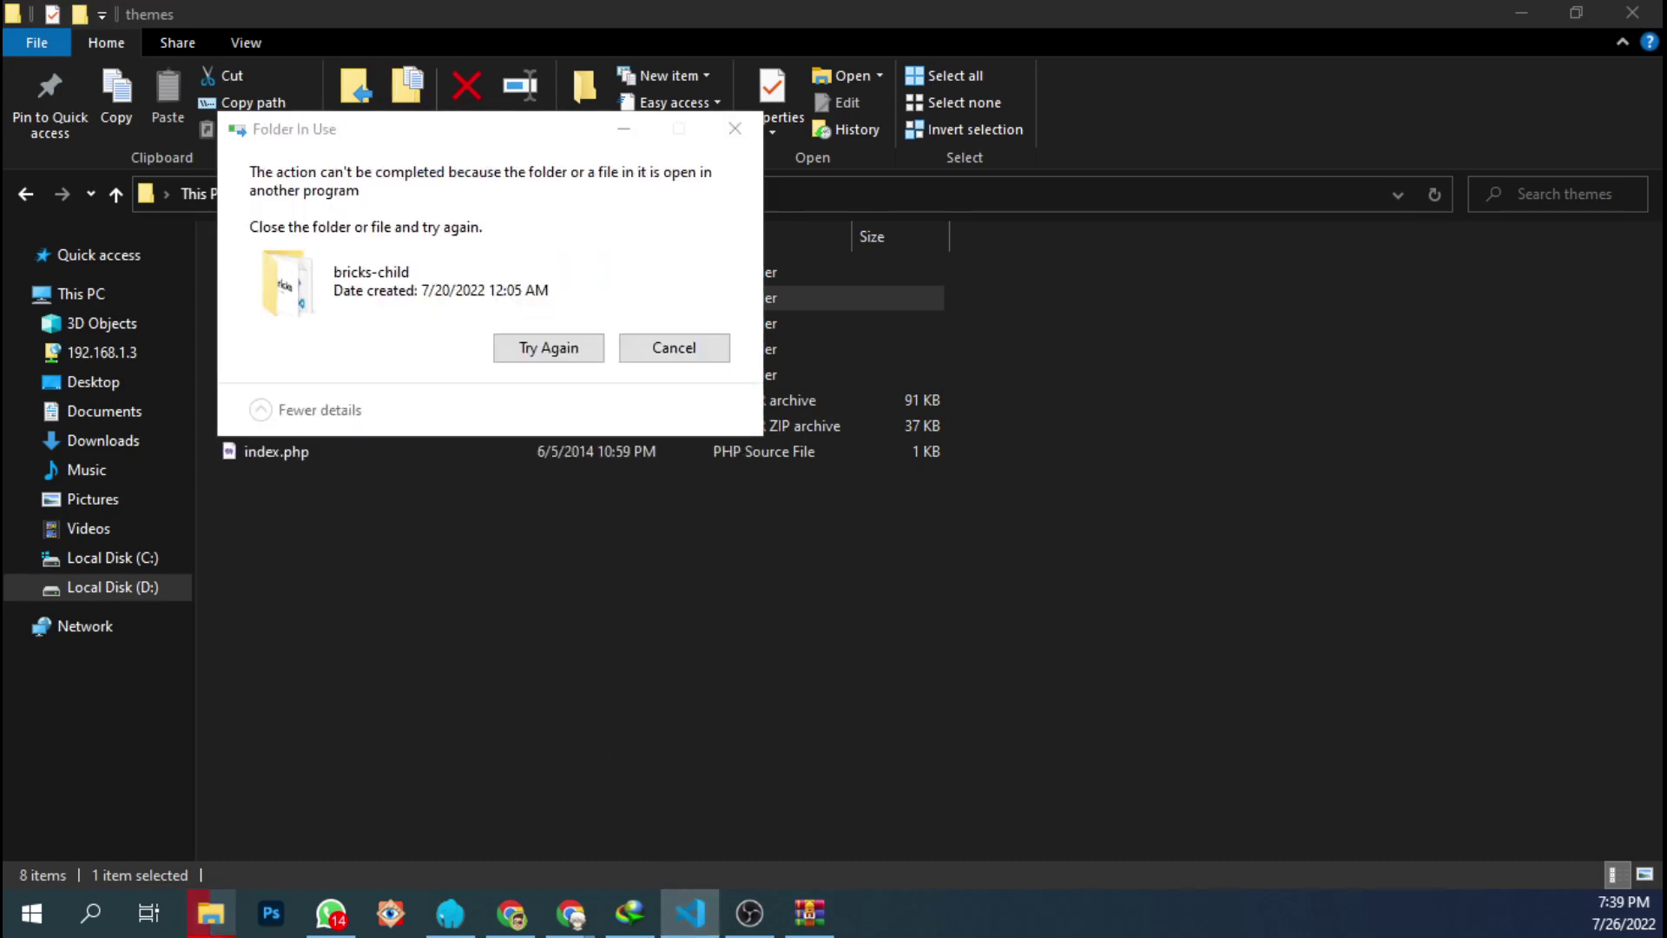
pyautogui.click(544, 344)
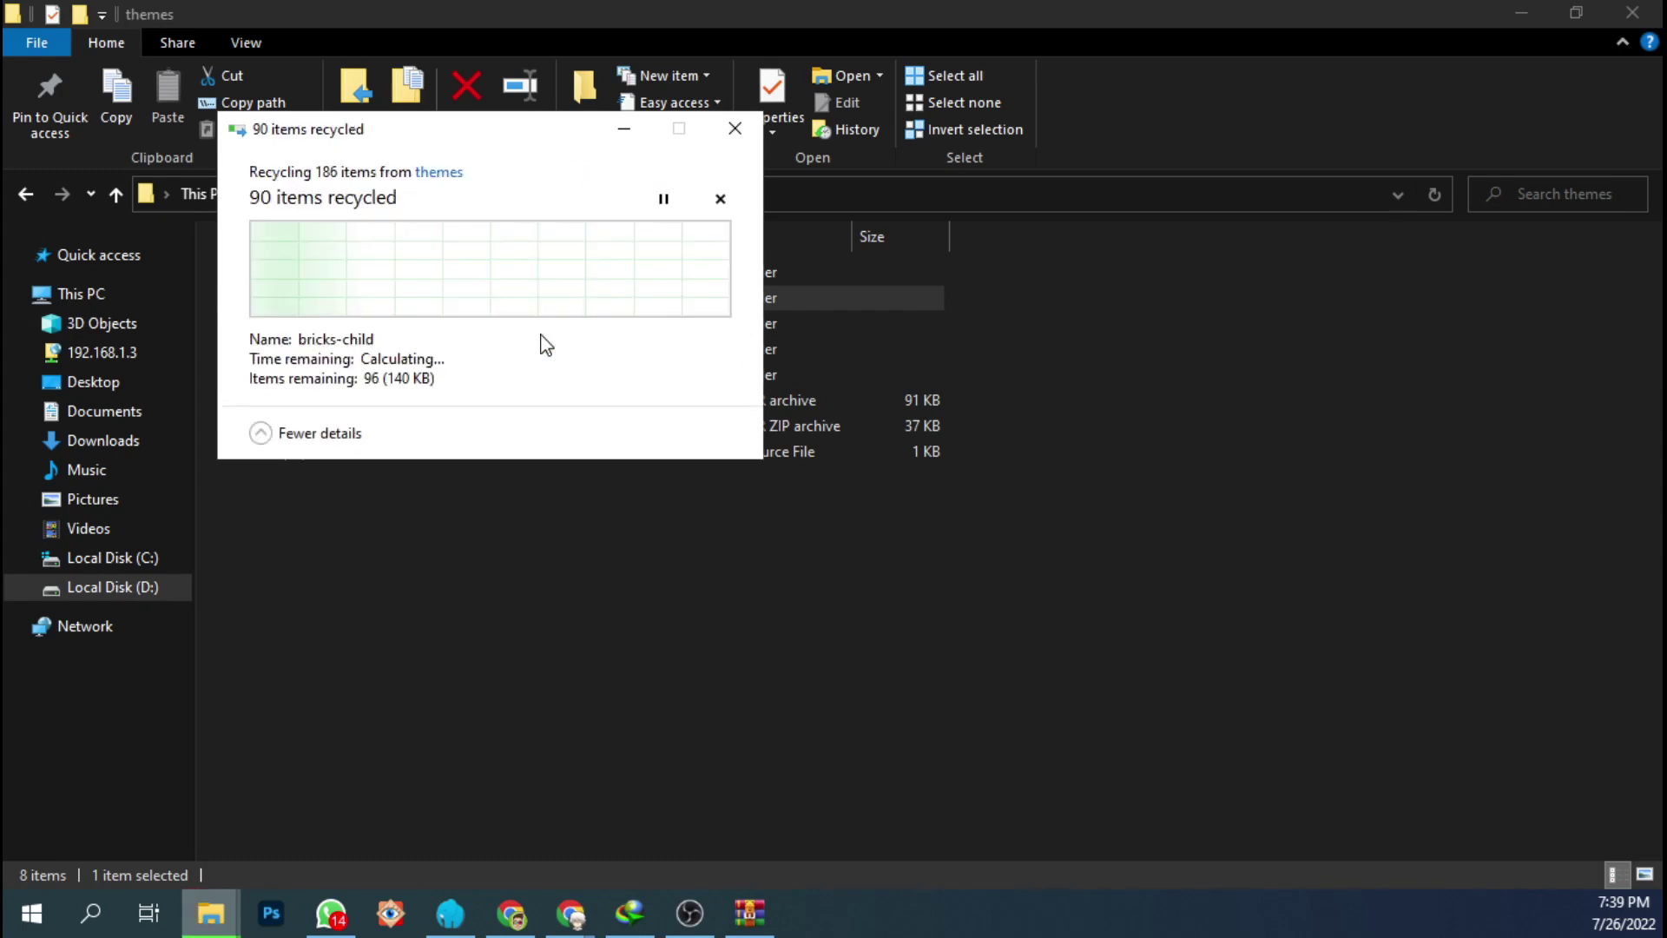
pyautogui.click(544, 347)
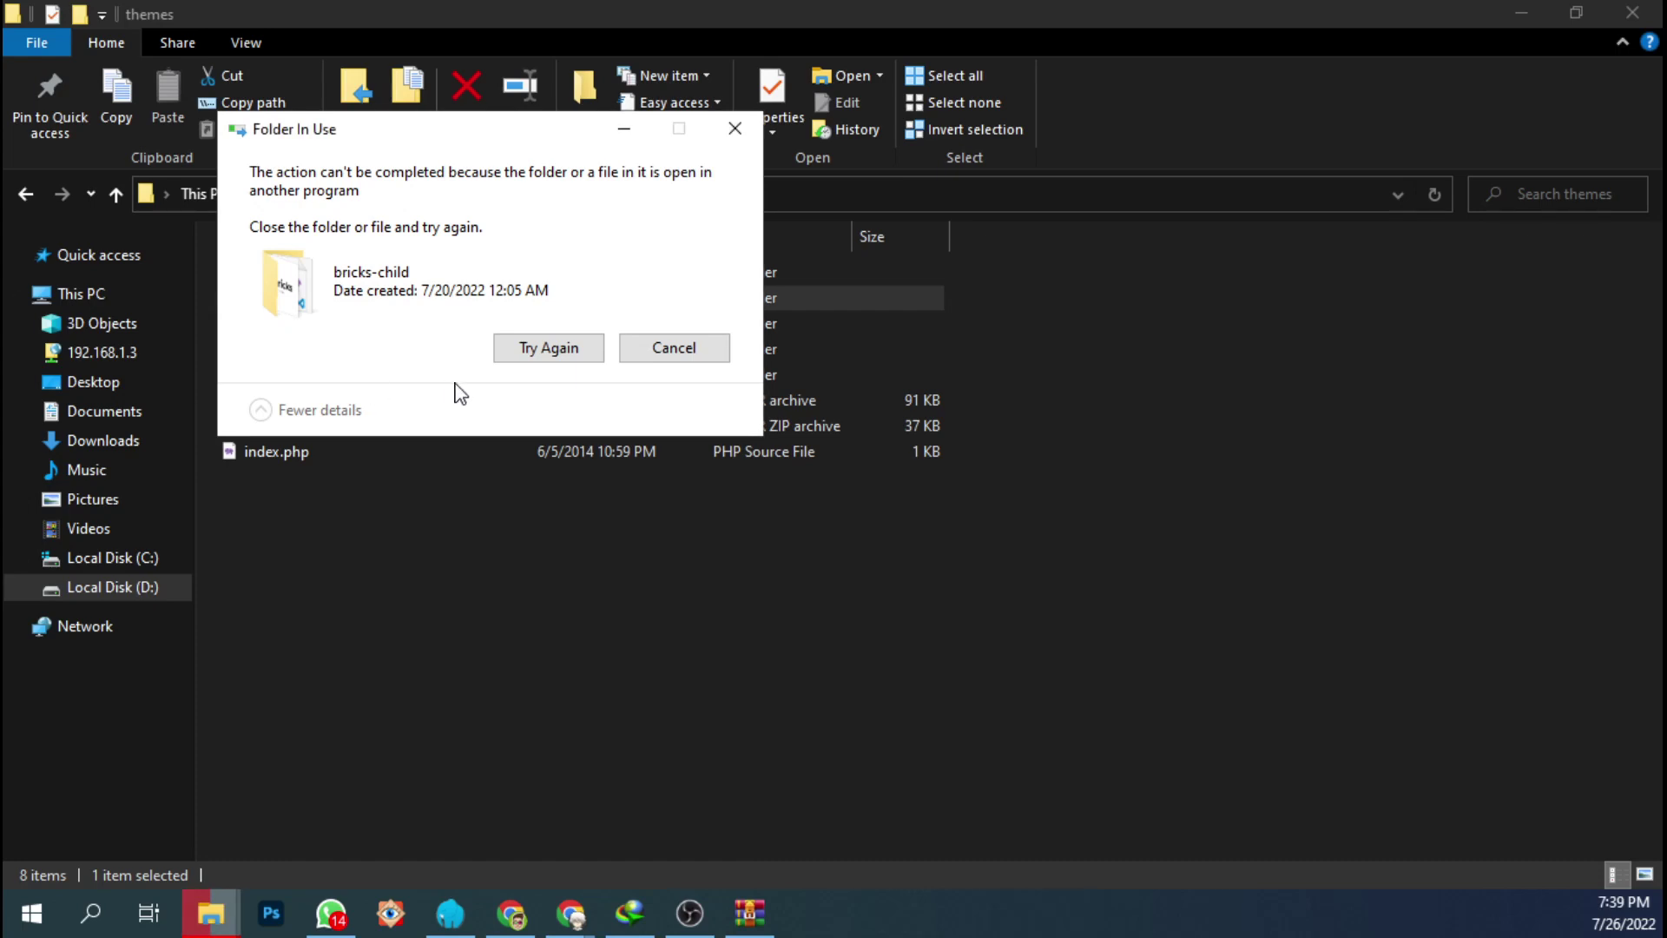
pyautogui.click(647, 358)
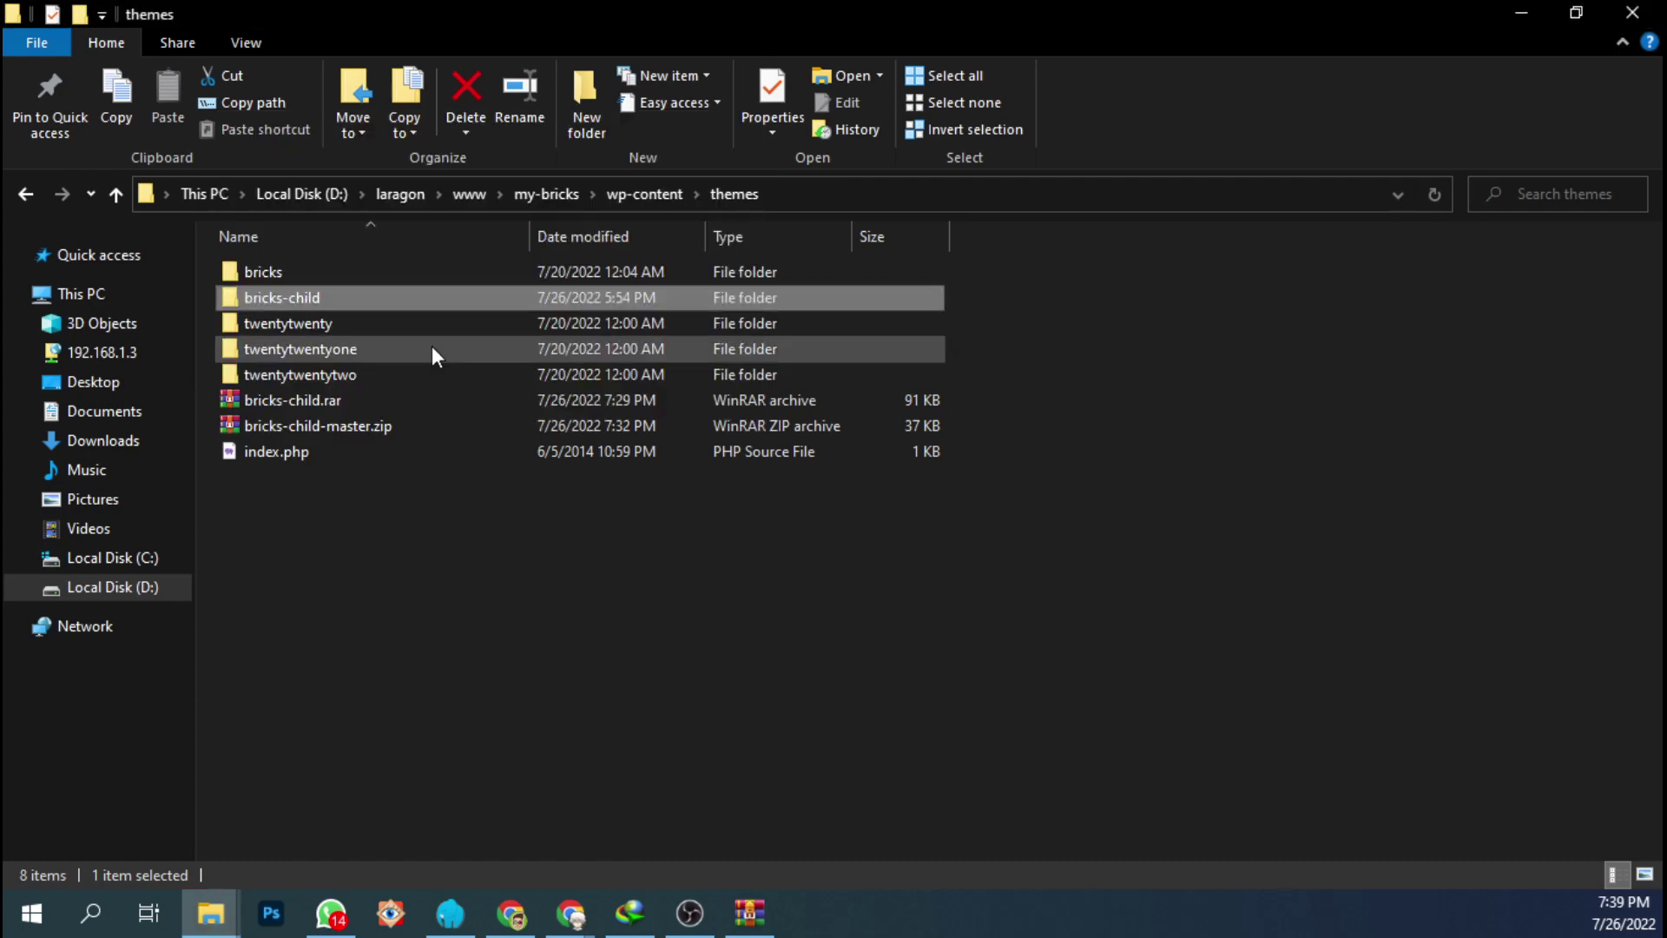
# - Examine the top-level files and folders of the bricks-child theme, including functions.php, screenshot.png and style.css
pyautogui.doubleClick(344, 300)
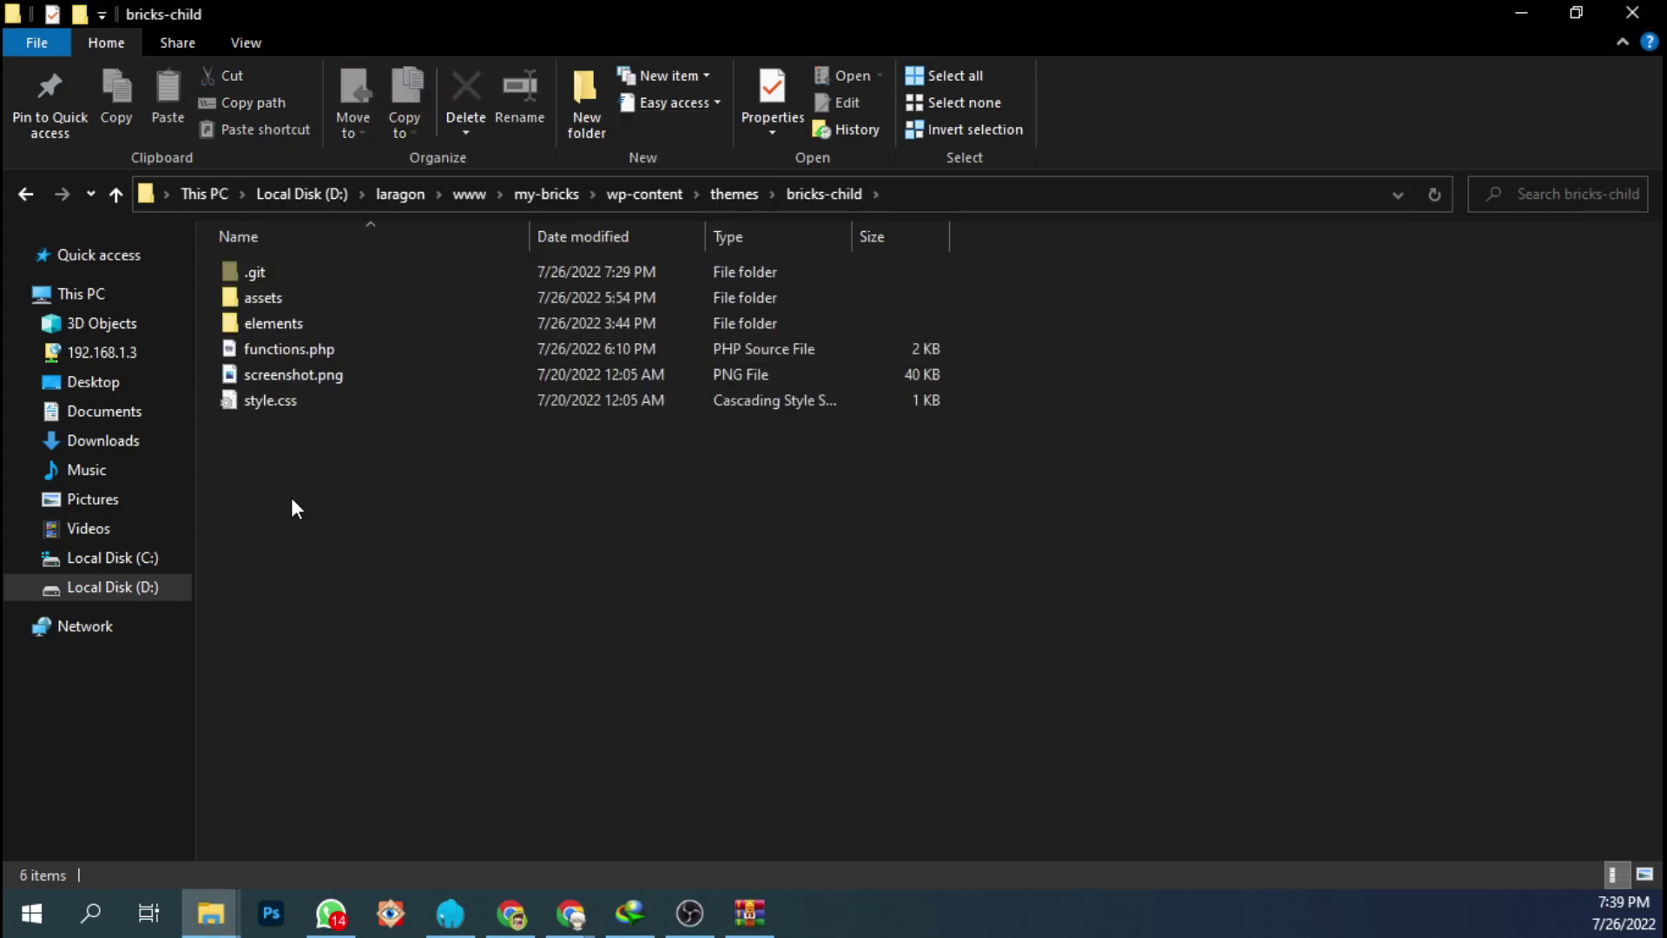
pyautogui.moveTo(290, 497); pyautogui.dragTo(295, 274)
pyautogui.click(347, 478)
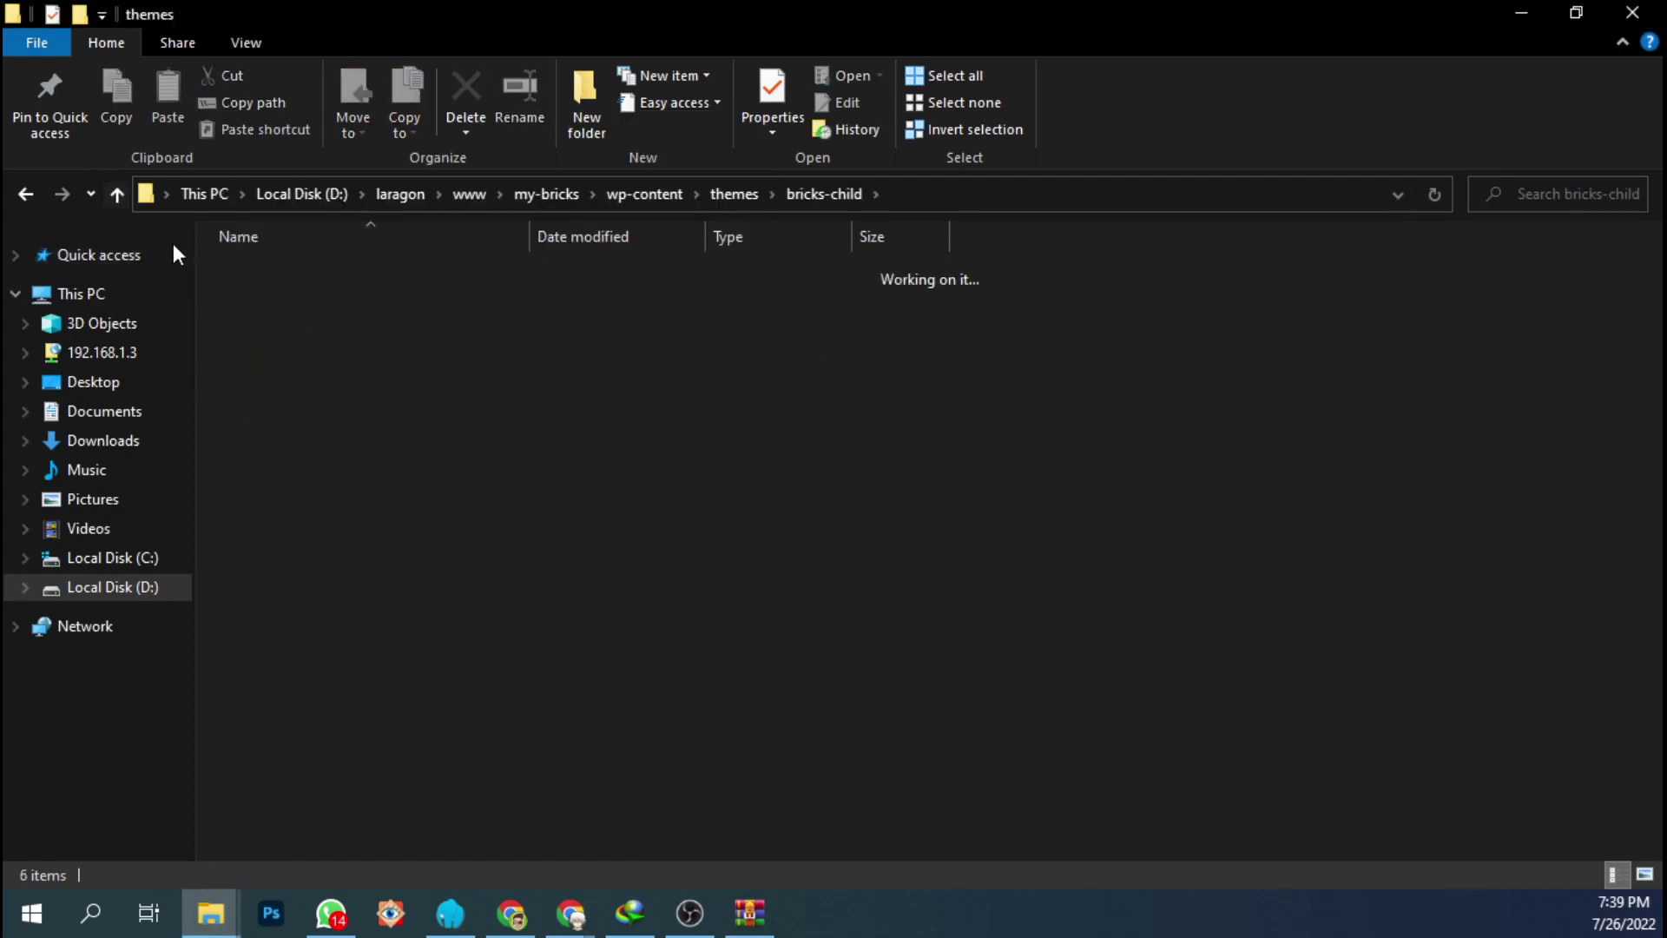
pyautogui.hotkey('alt', 'Up')
pyautogui.click(297, 323)
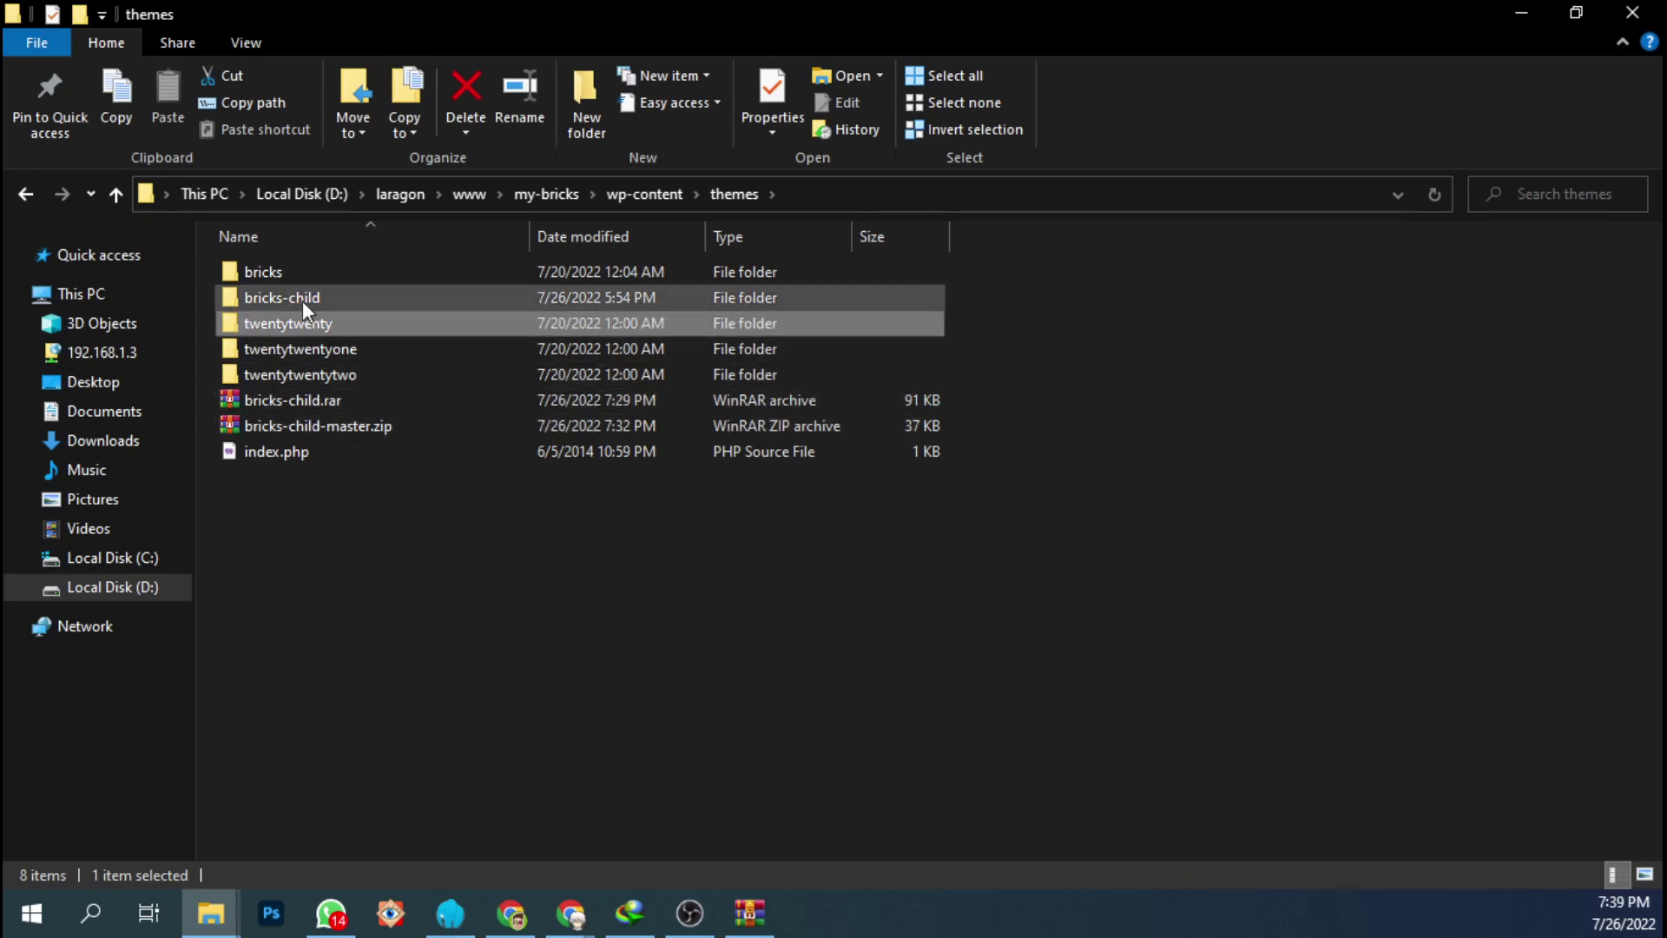
pyautogui.doubleClick(302, 301)
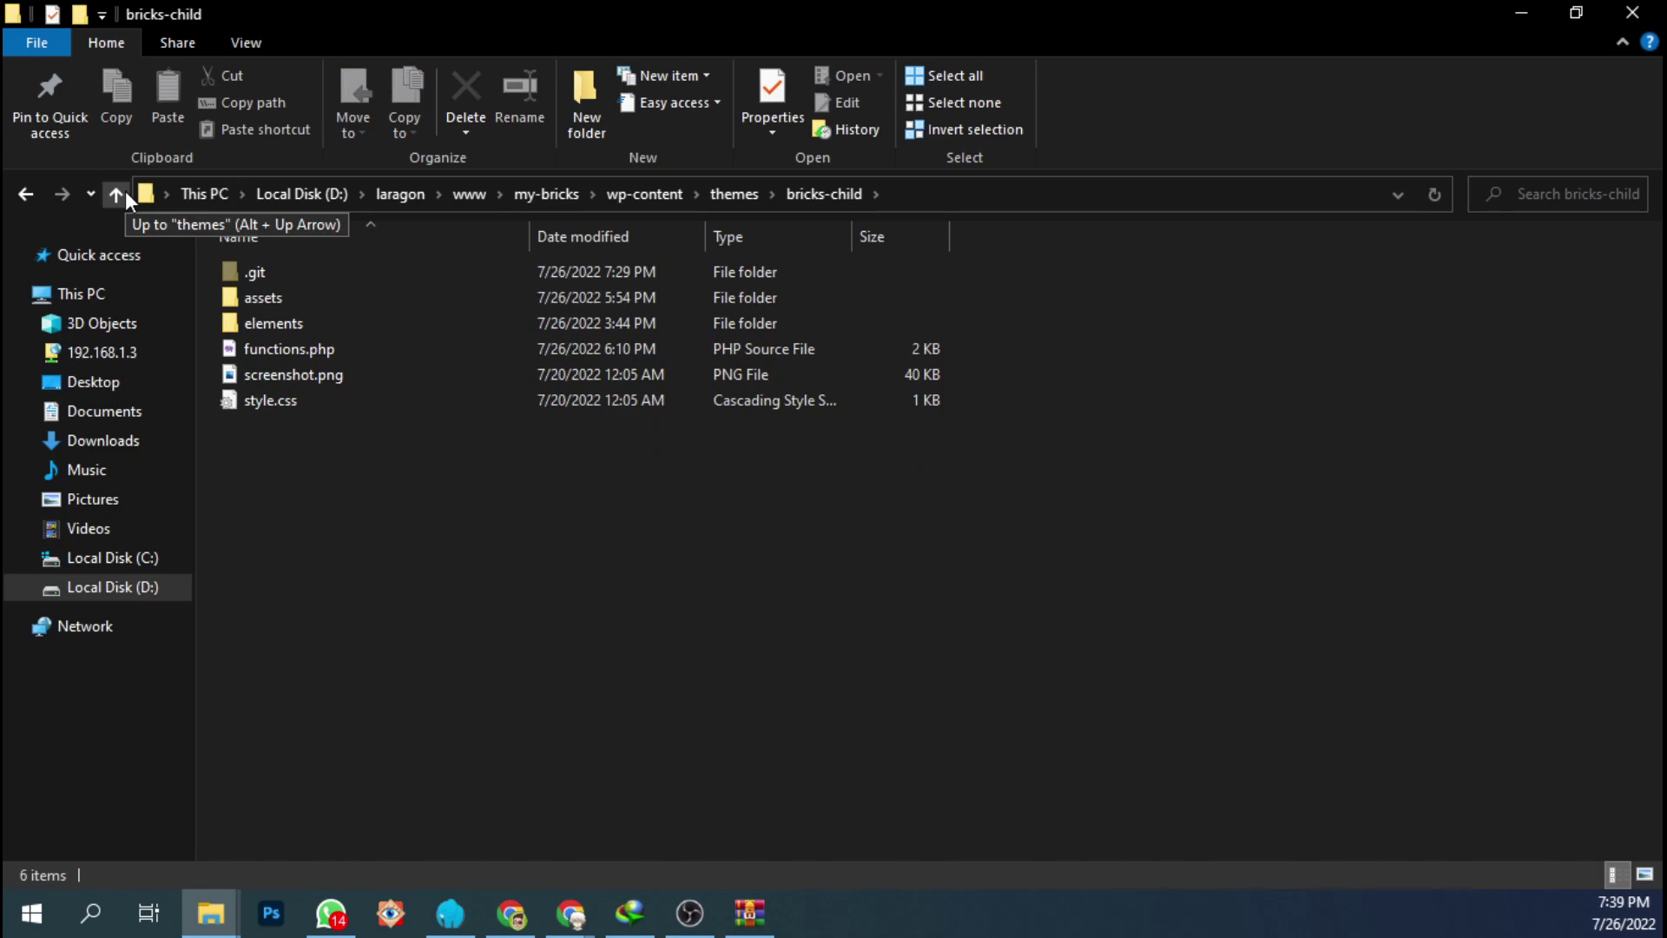
pyautogui.click(248, 322)
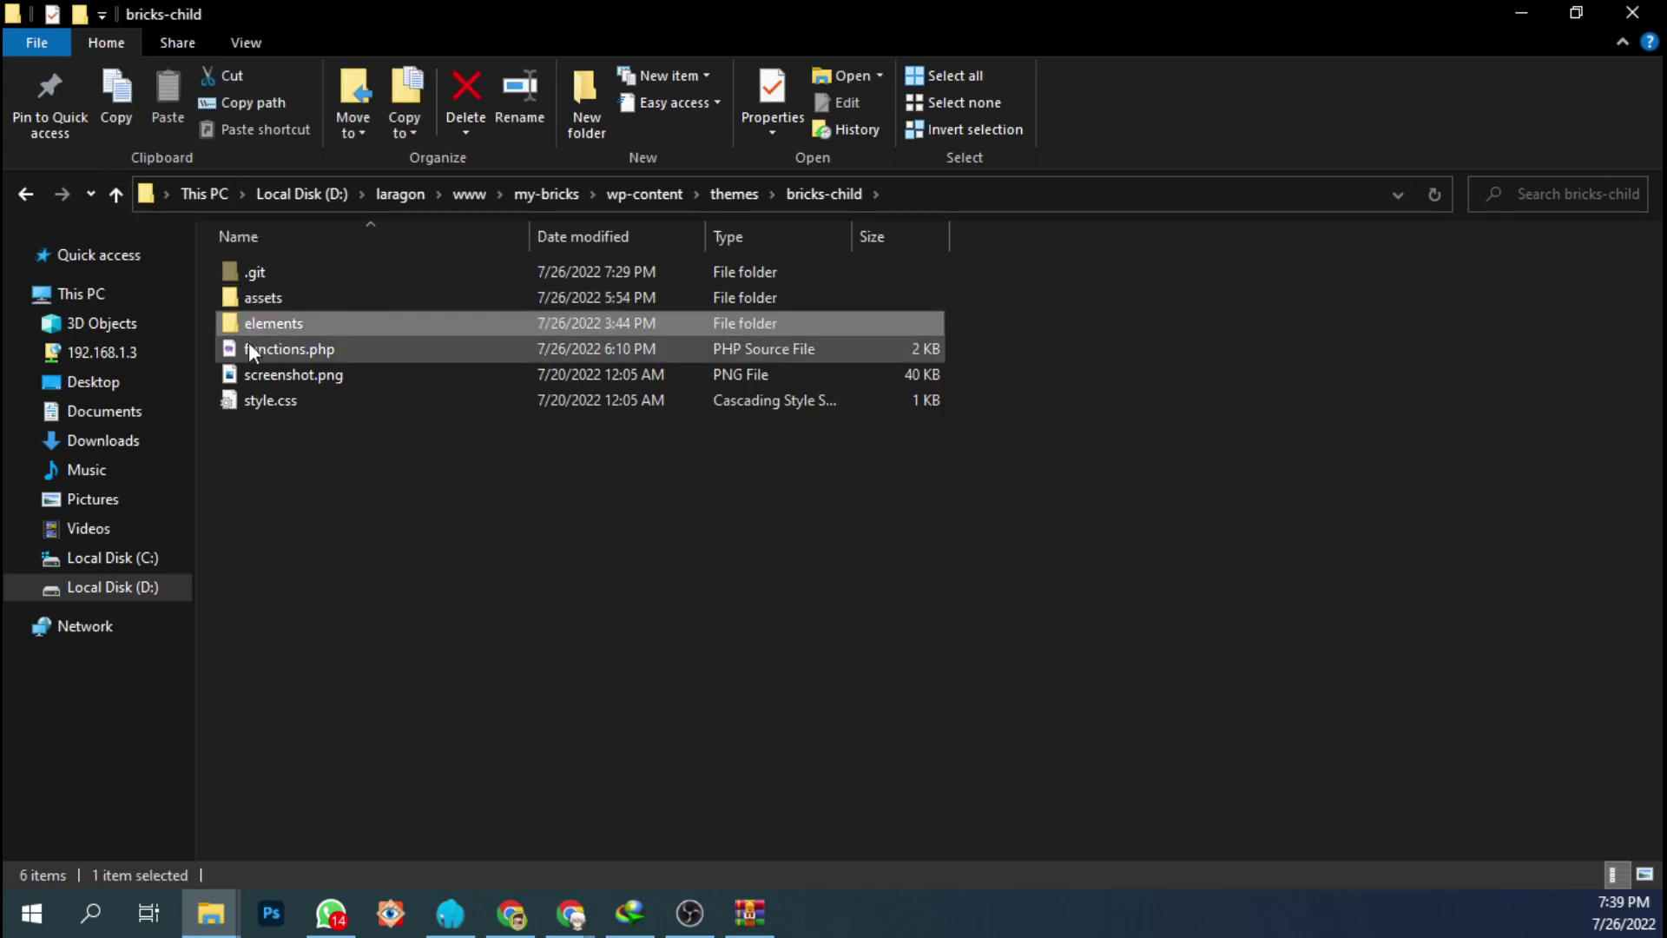
pyautogui.click(252, 380)
pyautogui.click(248, 398)
pyautogui.click(257, 375)
pyautogui.click(257, 348)
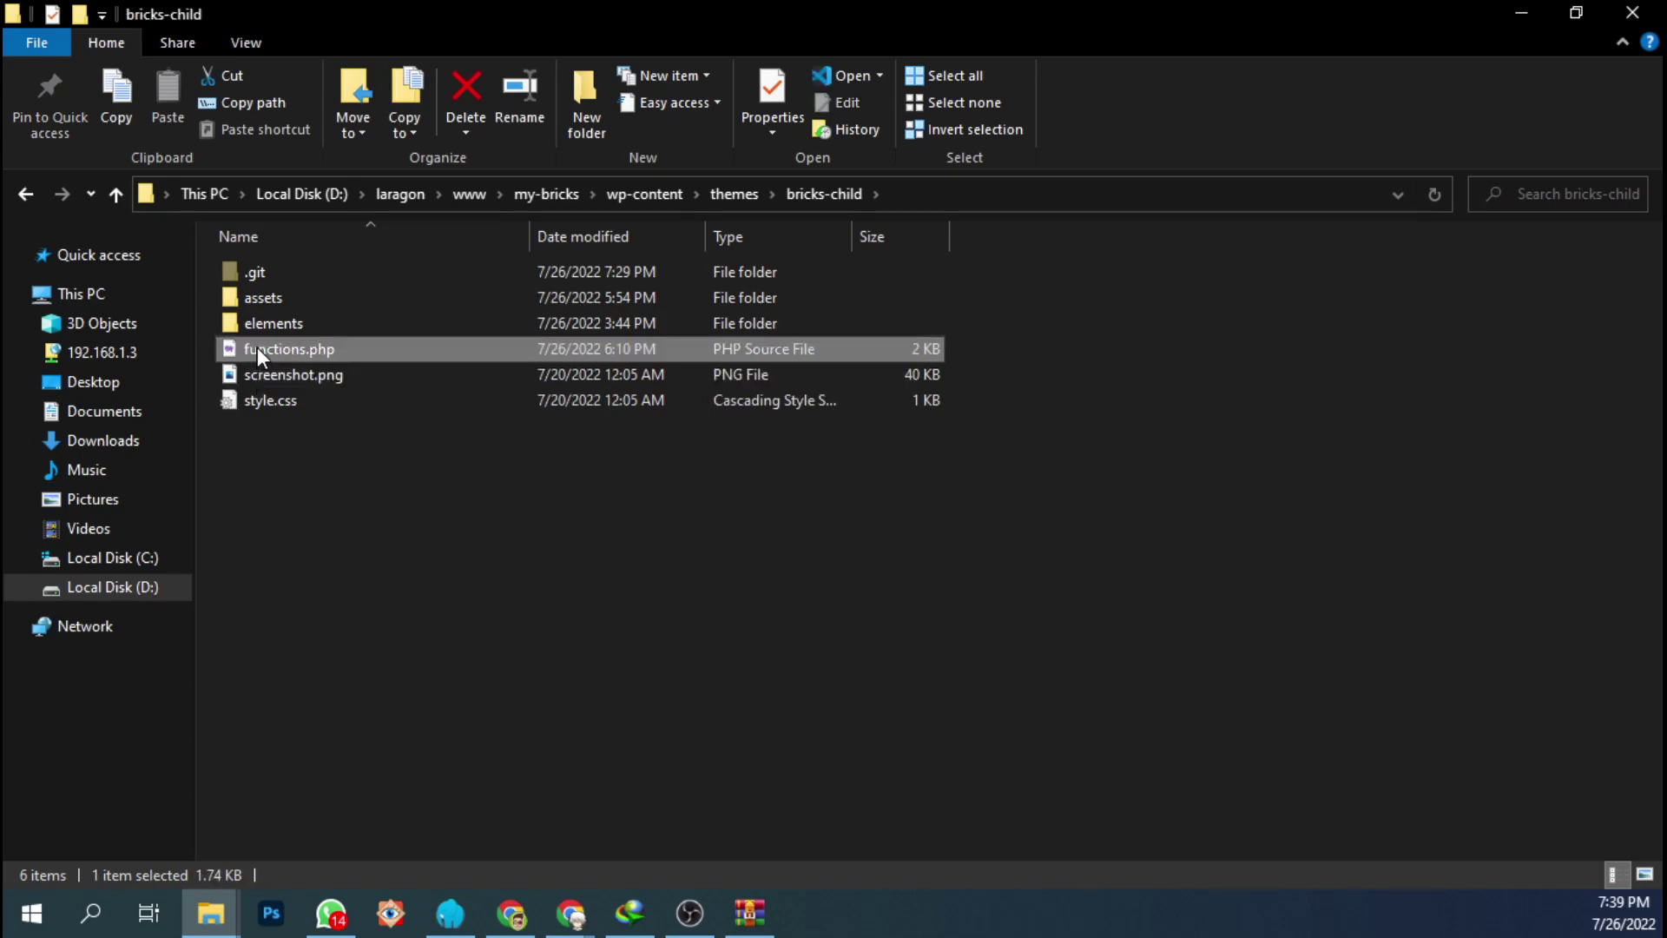
# - Examine the bricks-child theme's elements folder, the css and js folders inside assets, and functions.php, ending back in the themes folder
pyautogui.doubleClick(262, 326)
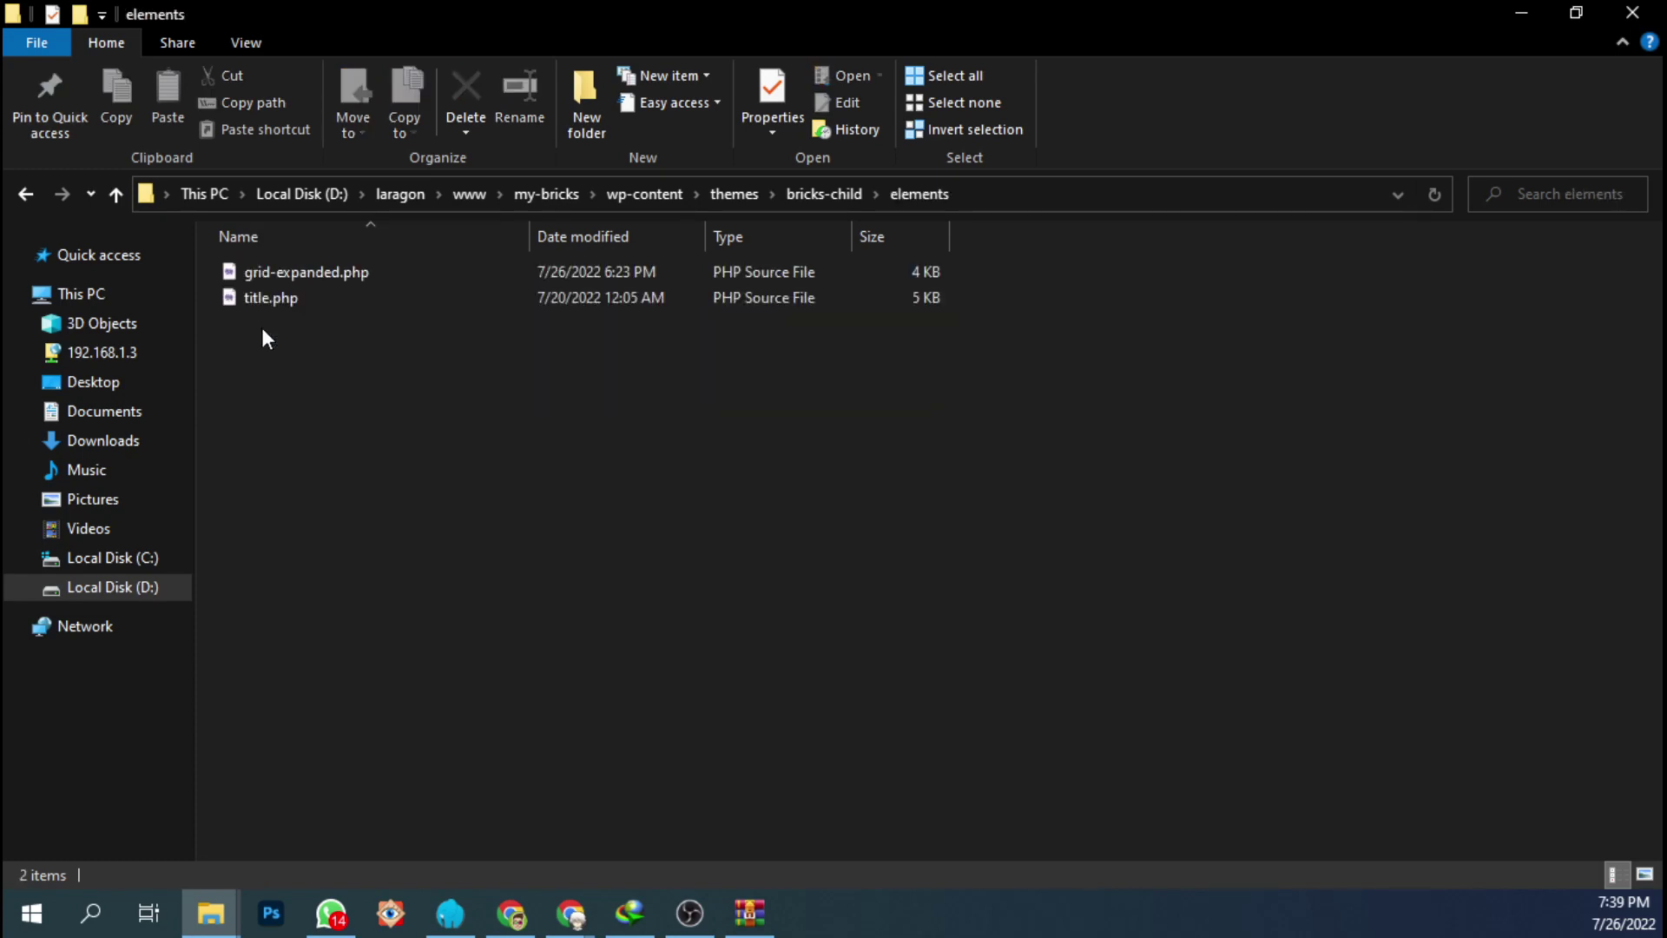
pyautogui.click(115, 193)
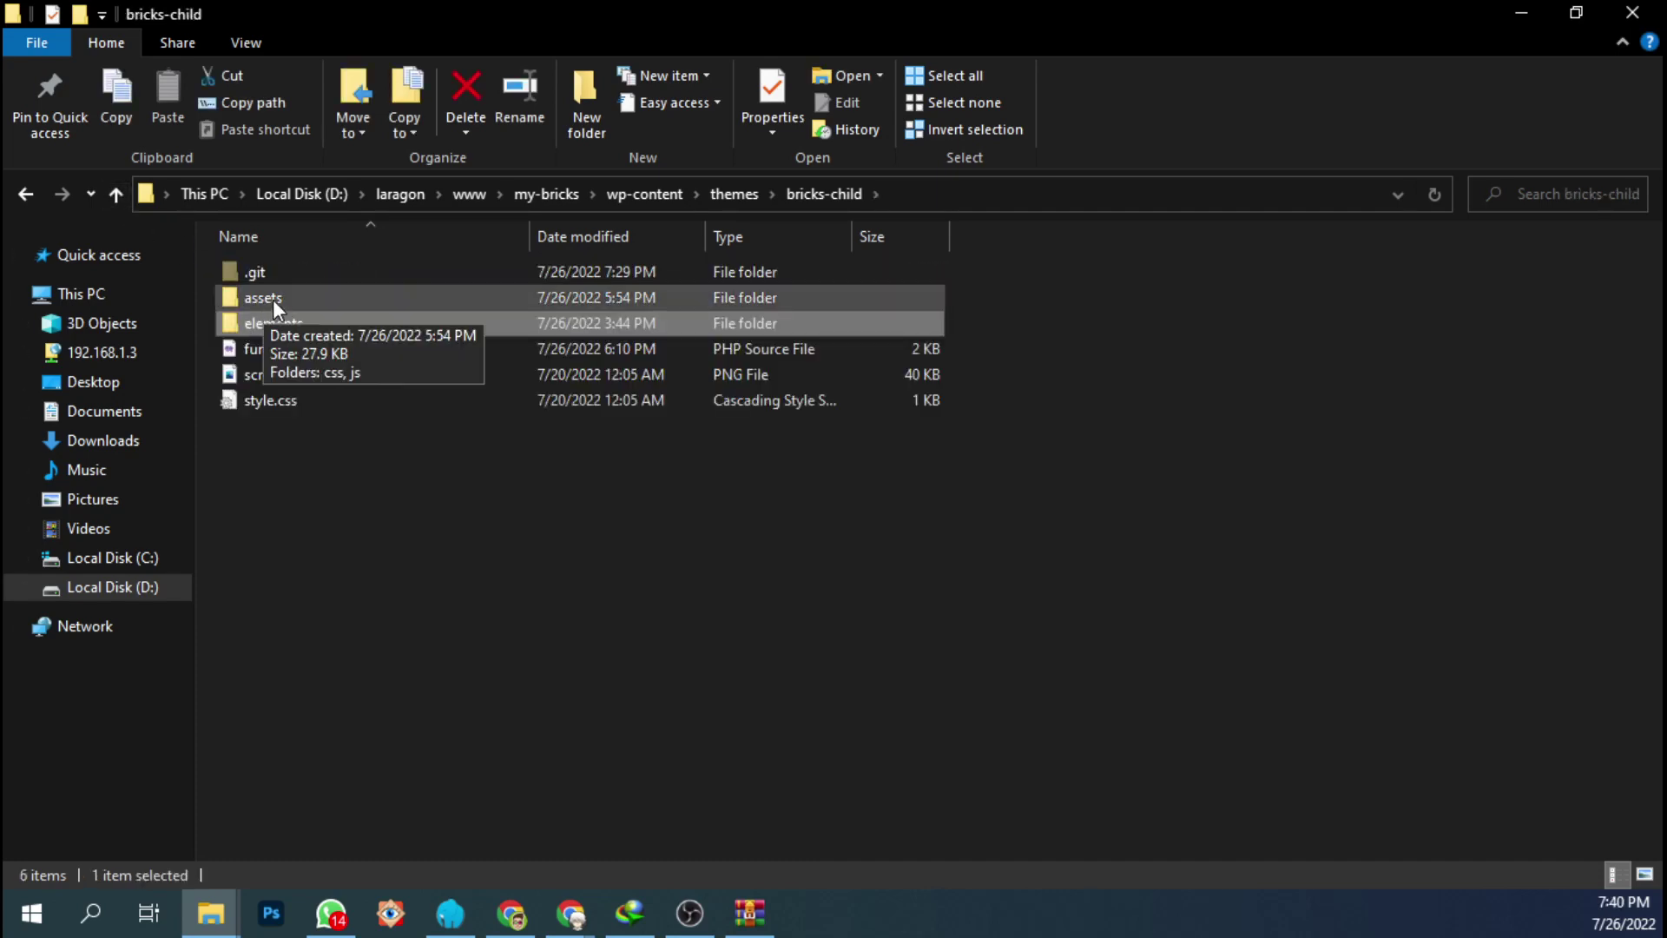
pyautogui.doubleClick(272, 299)
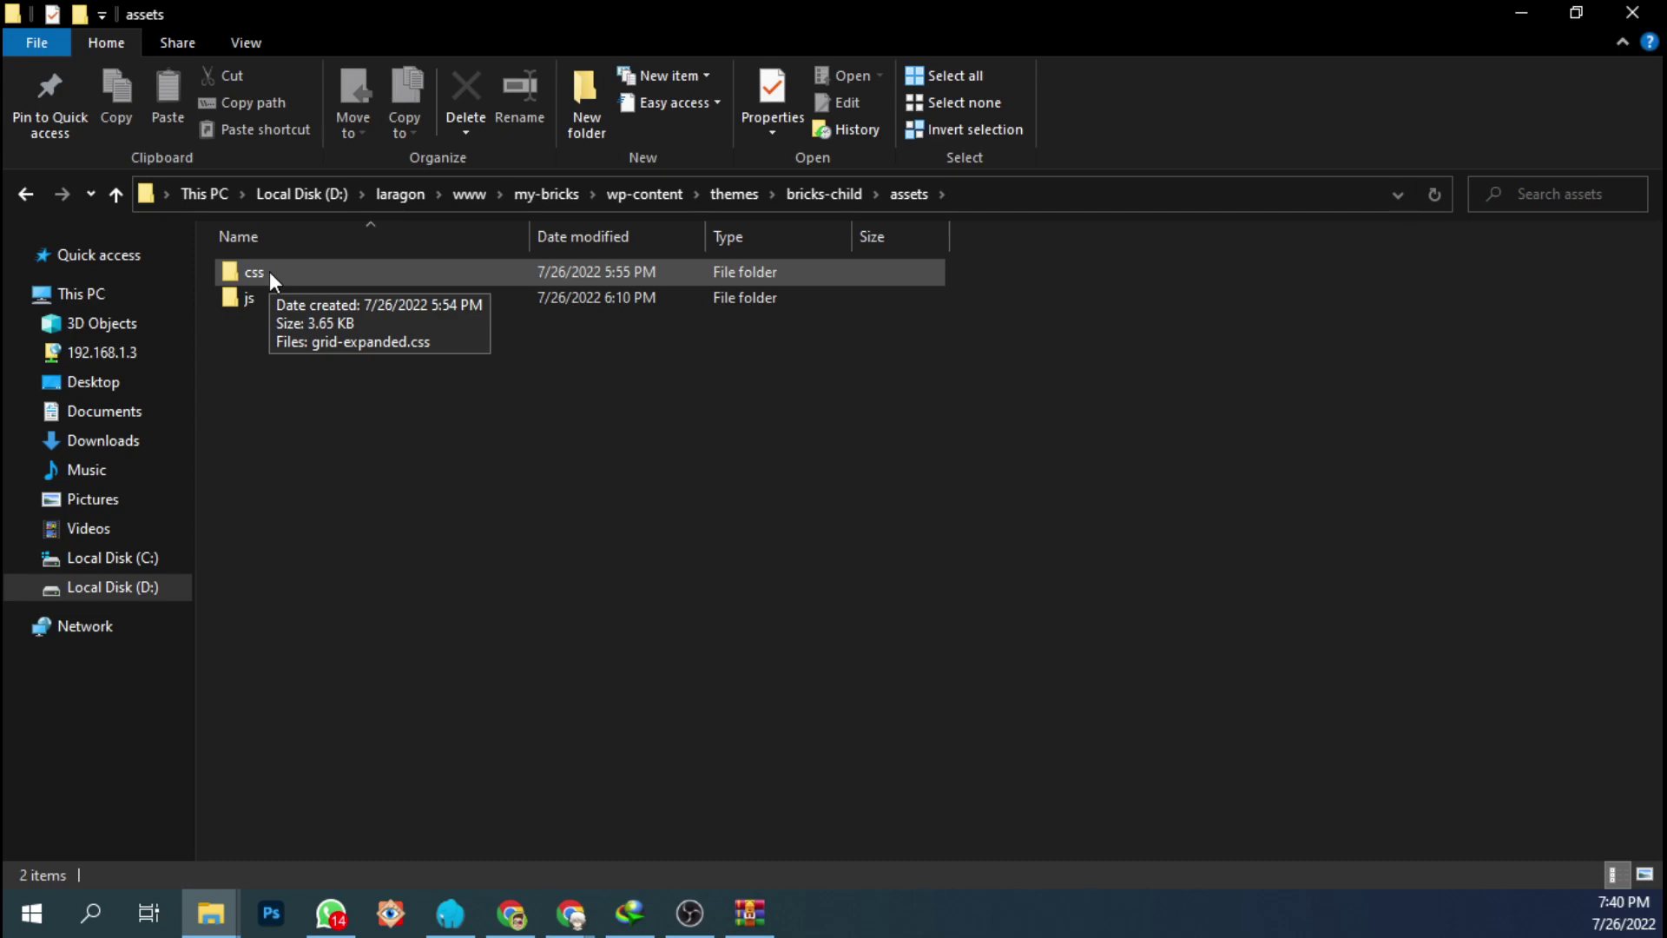
pyautogui.doubleClick(269, 271)
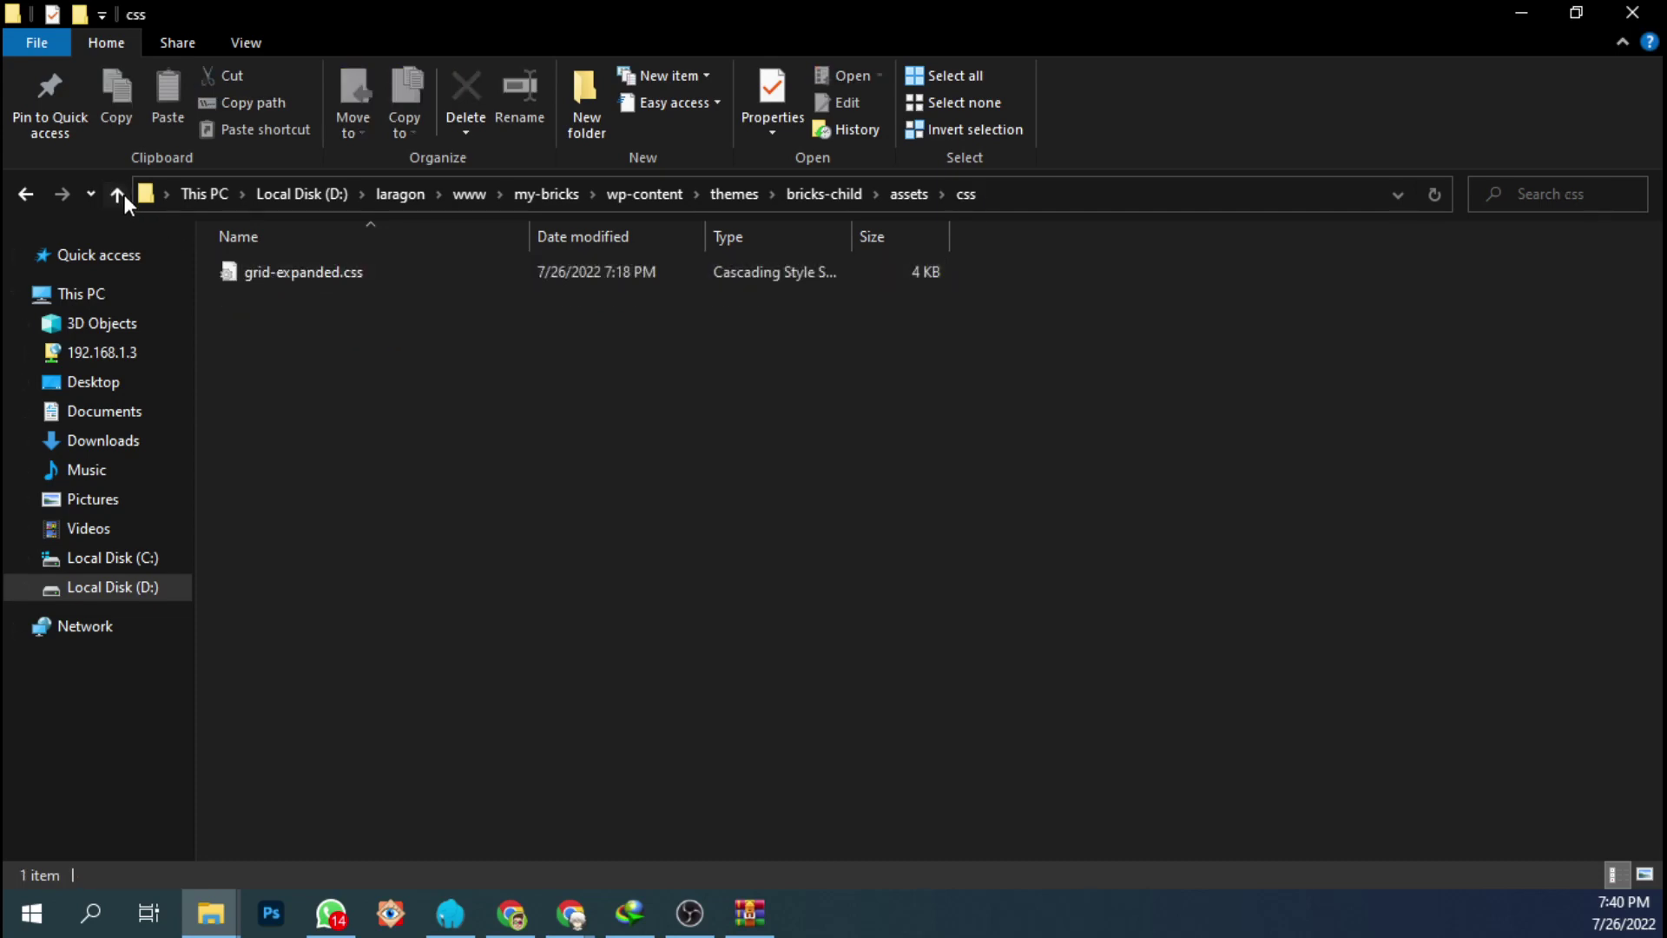
pyautogui.click(123, 194)
pyautogui.doubleClick(245, 300)
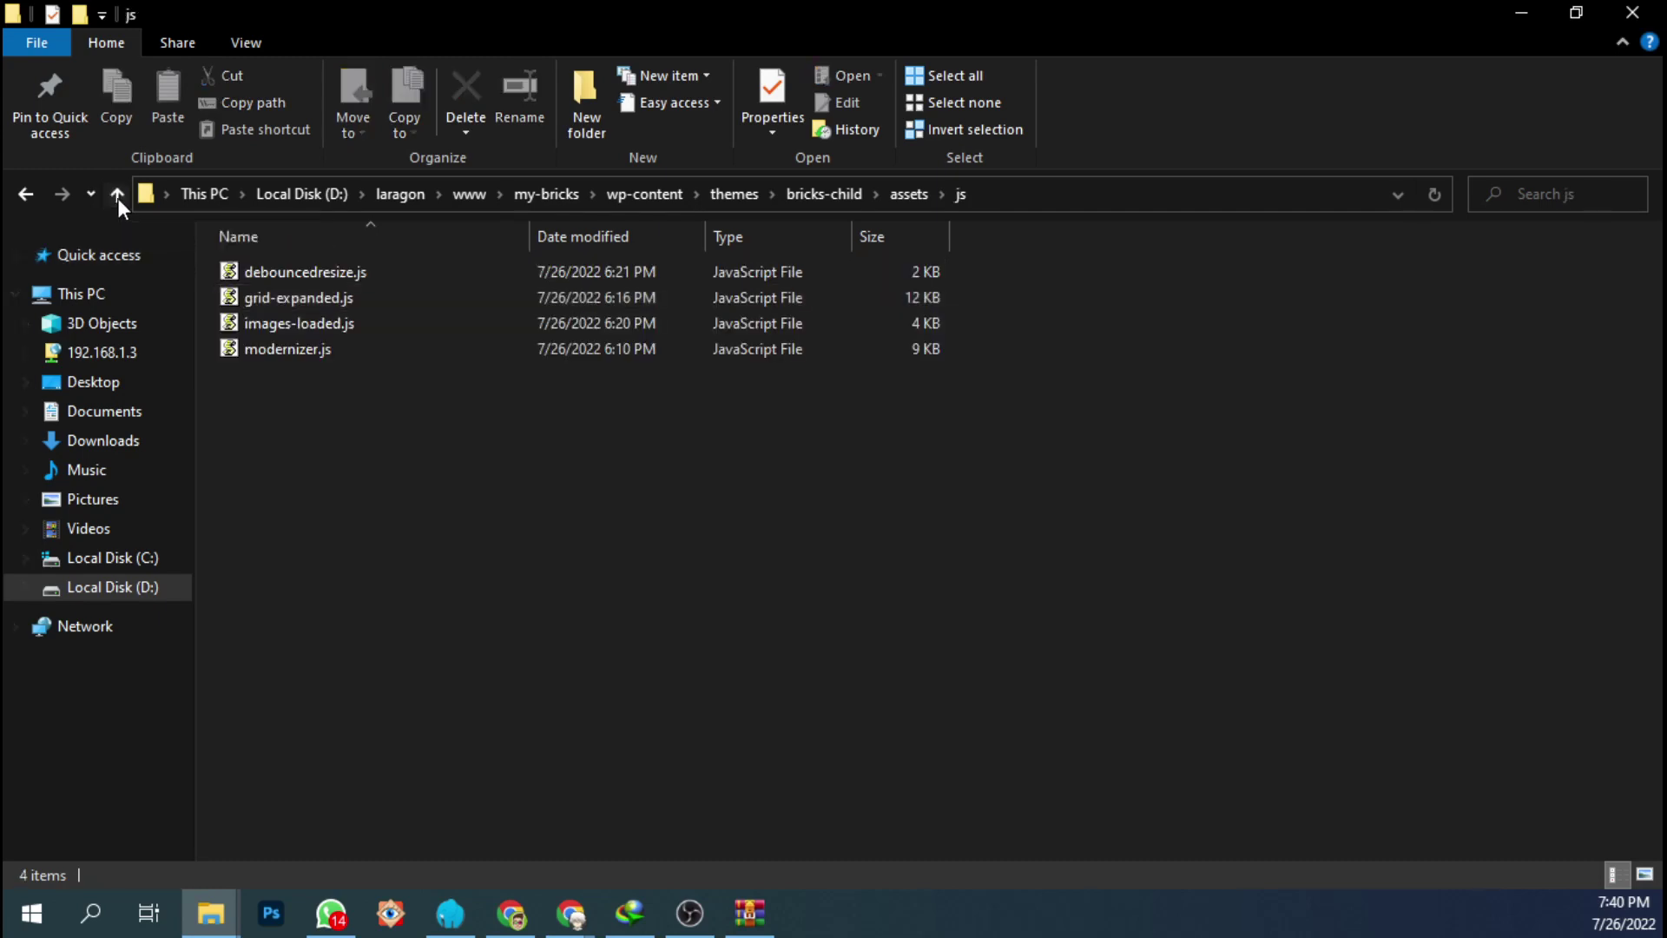
pyautogui.click(116, 194)
pyautogui.doubleClick(273, 323)
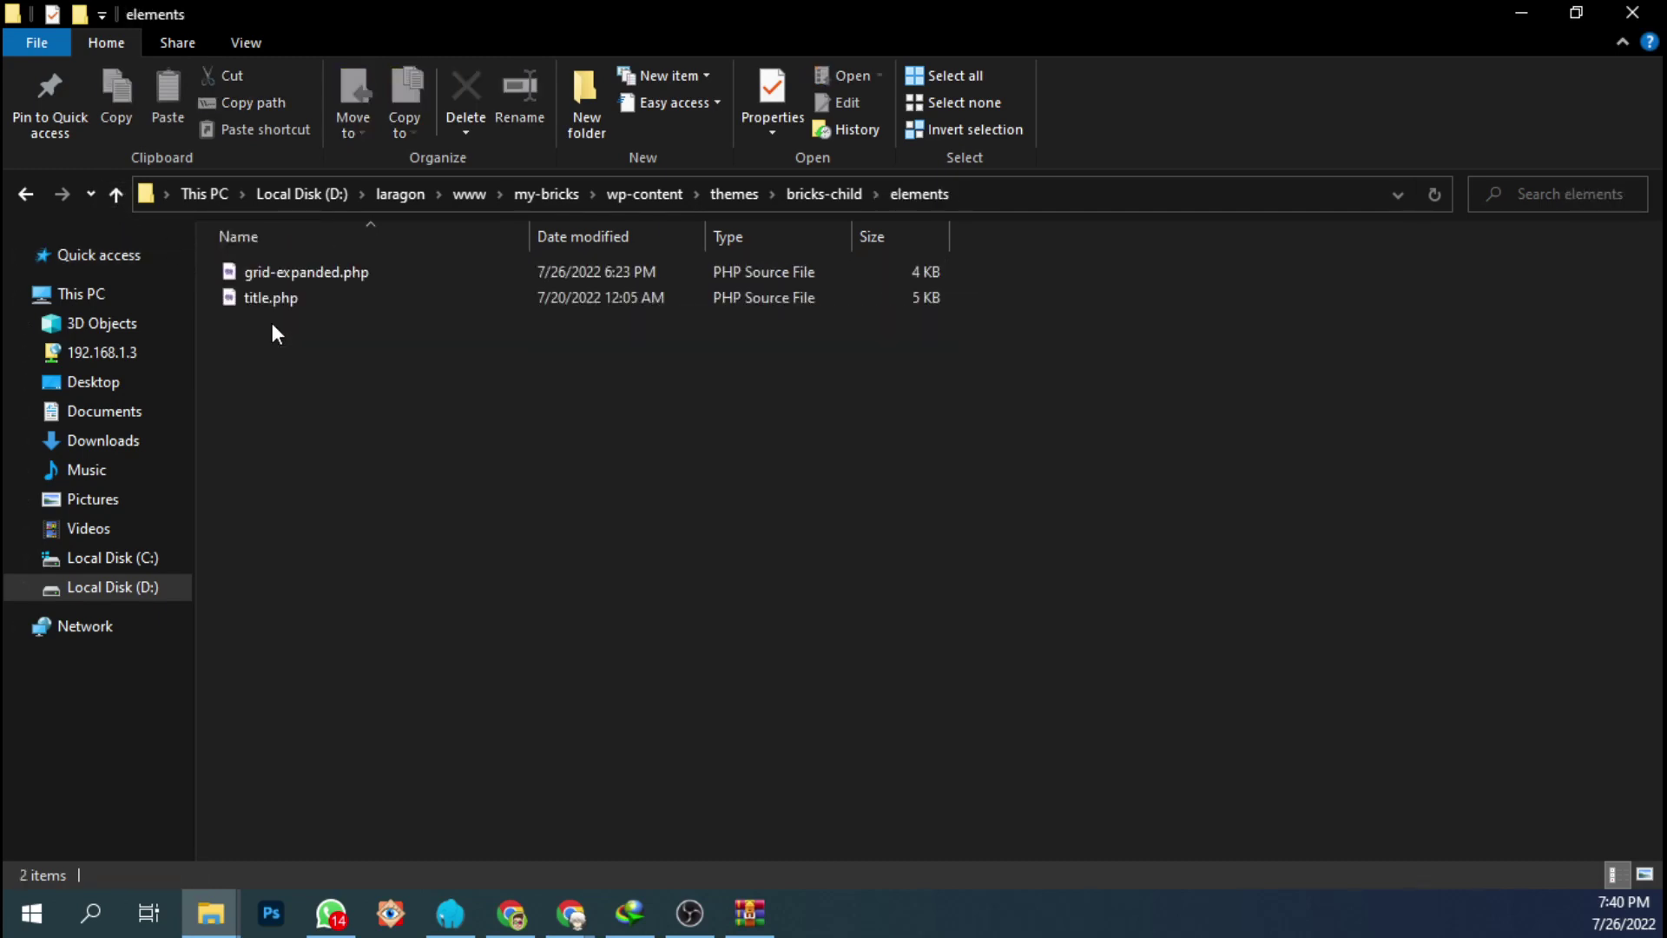
pyautogui.click(118, 201)
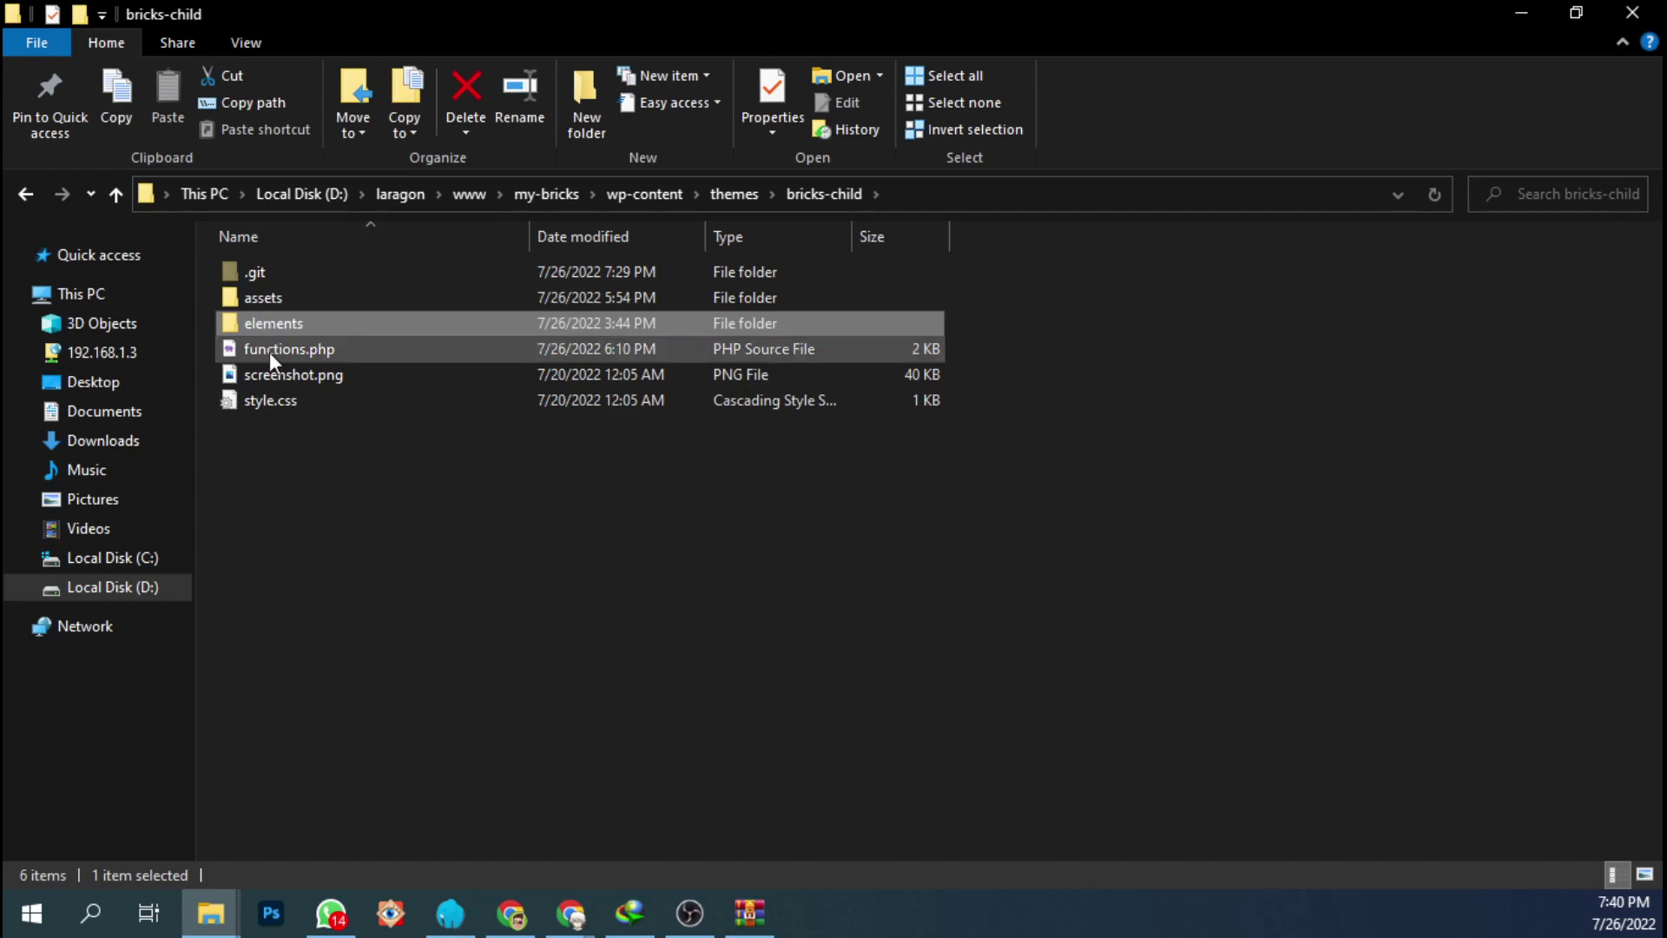
pyautogui.click(271, 351)
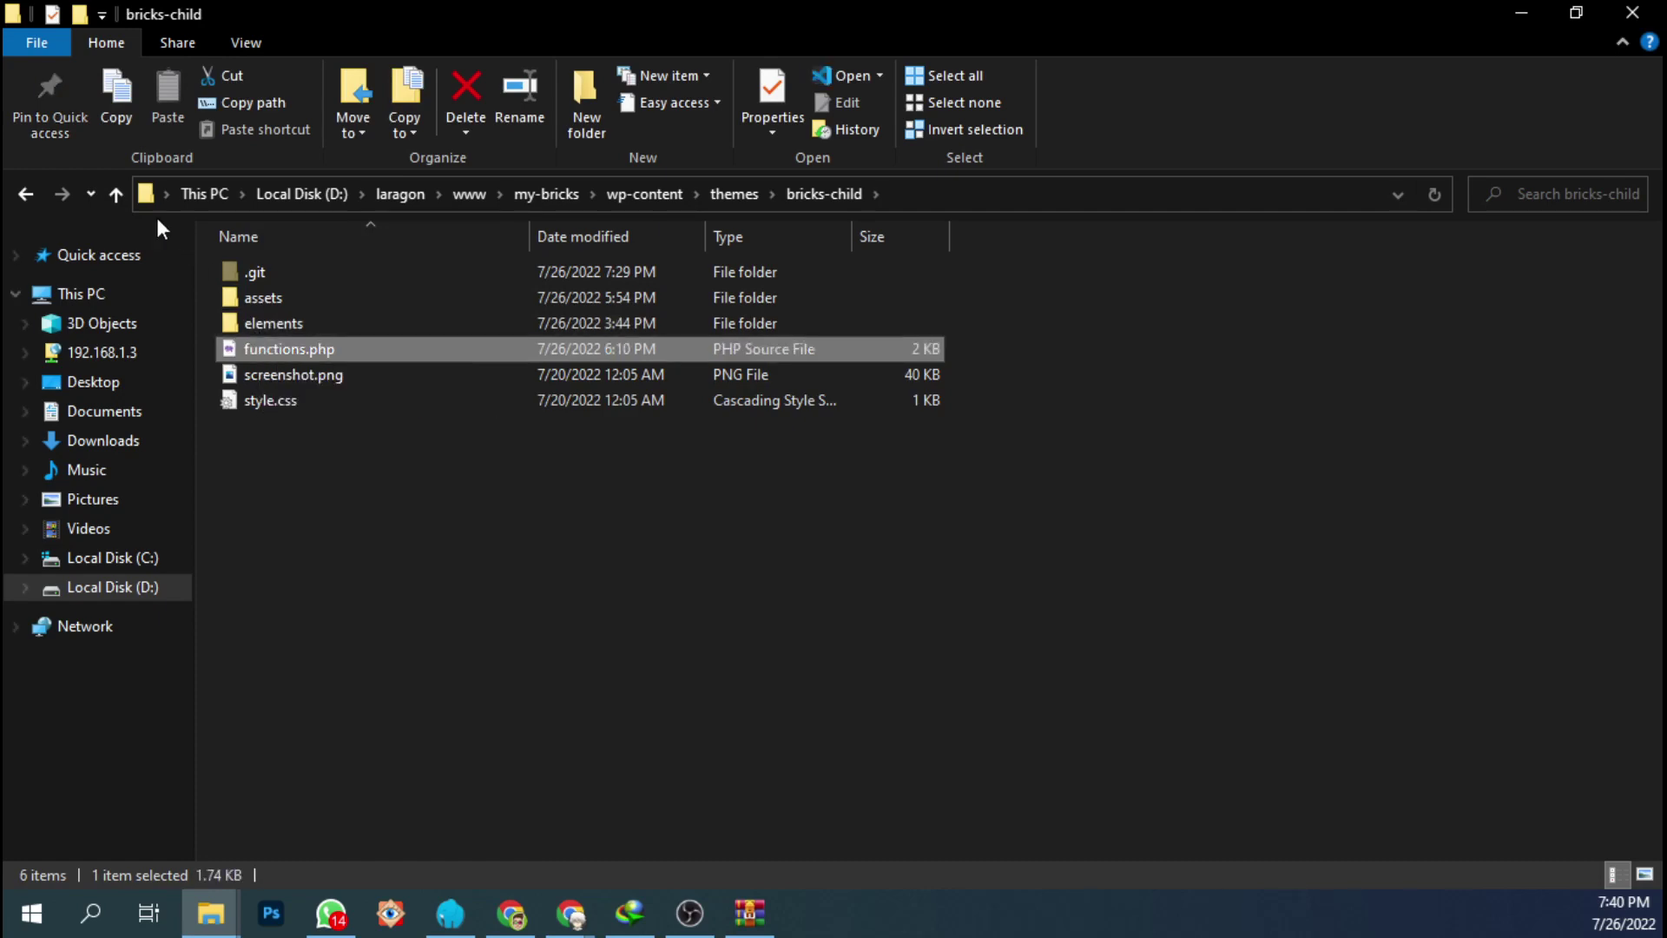
pyautogui.click(117, 201)
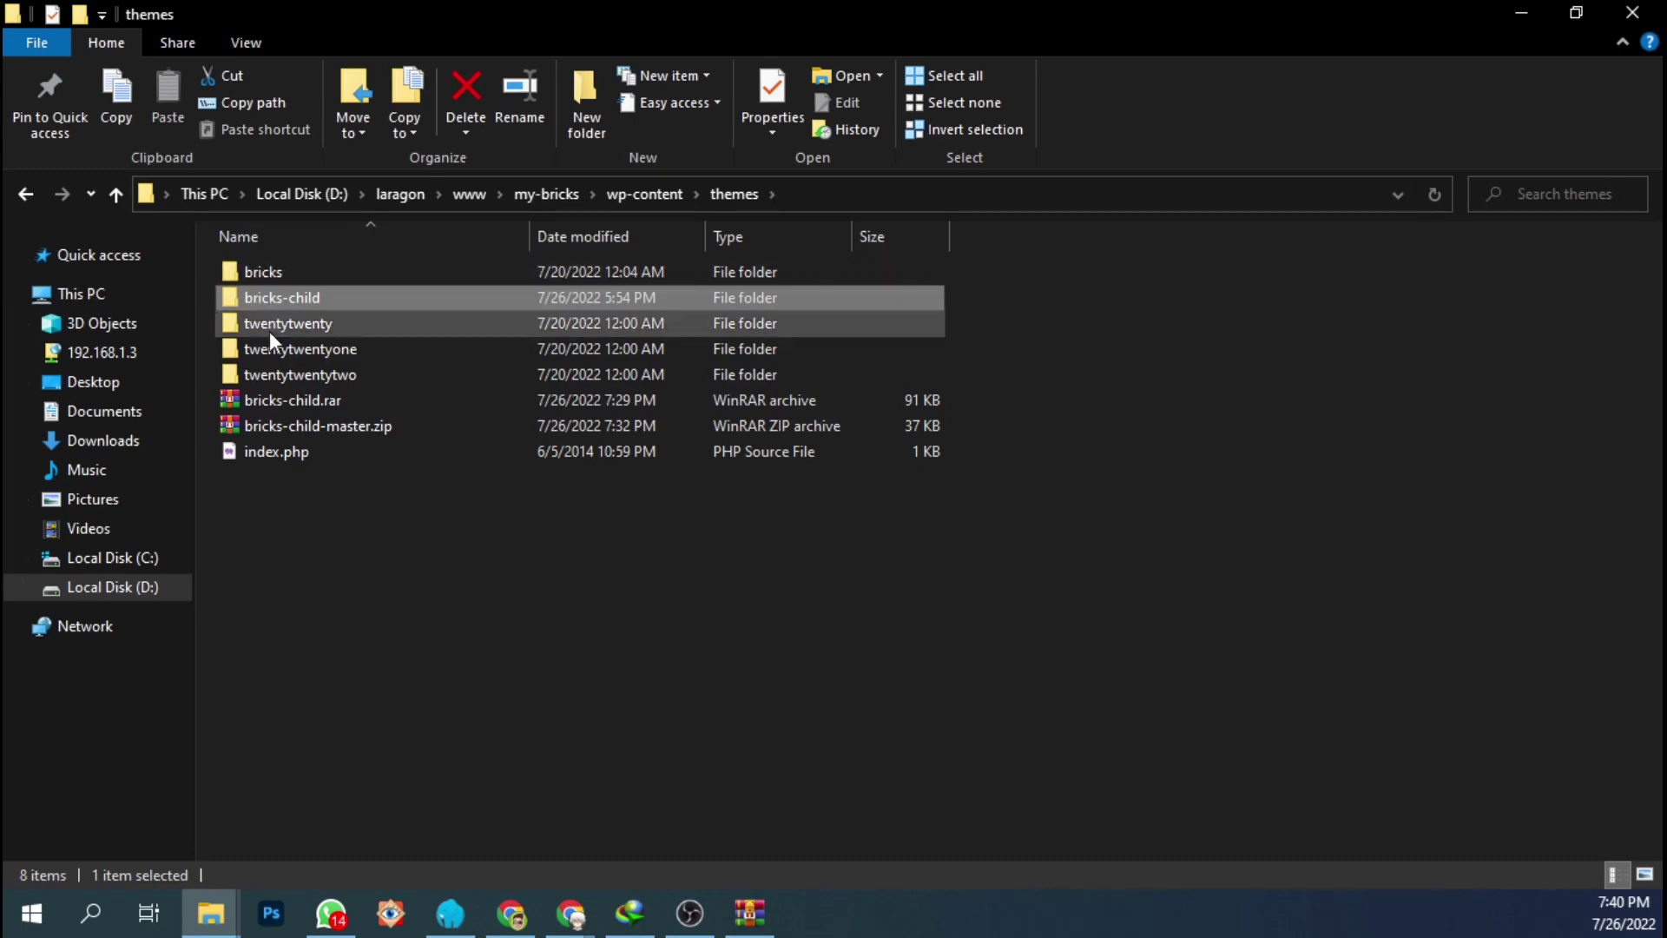
pyautogui.doubleClick(282, 300)
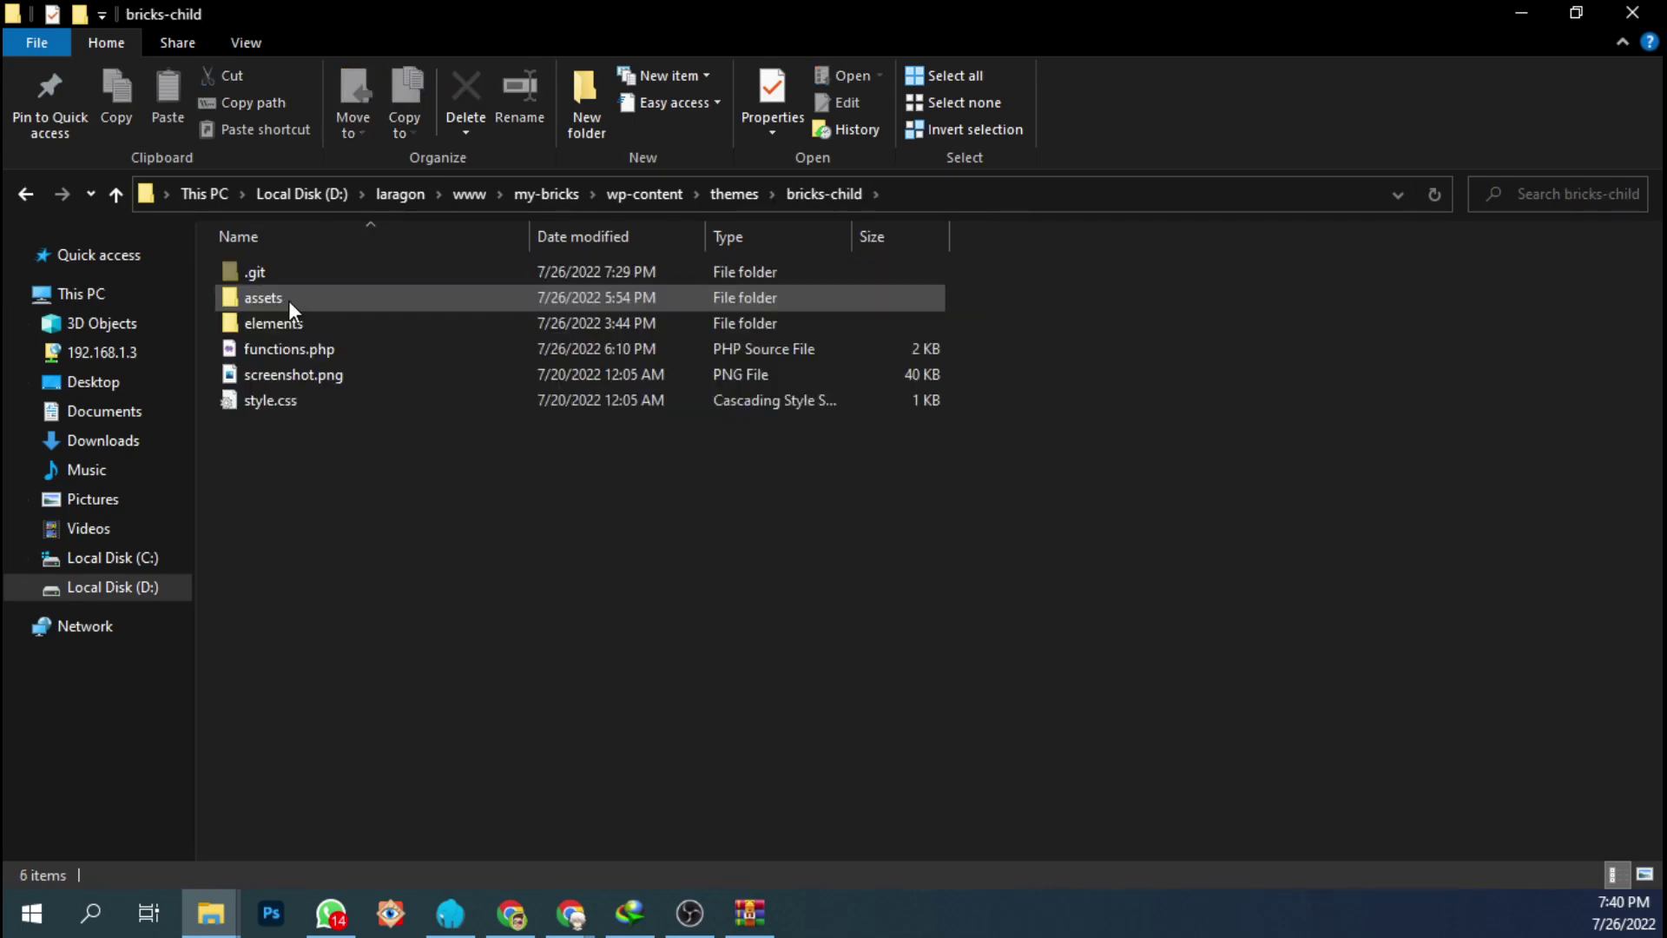
pyautogui.click(117, 194)
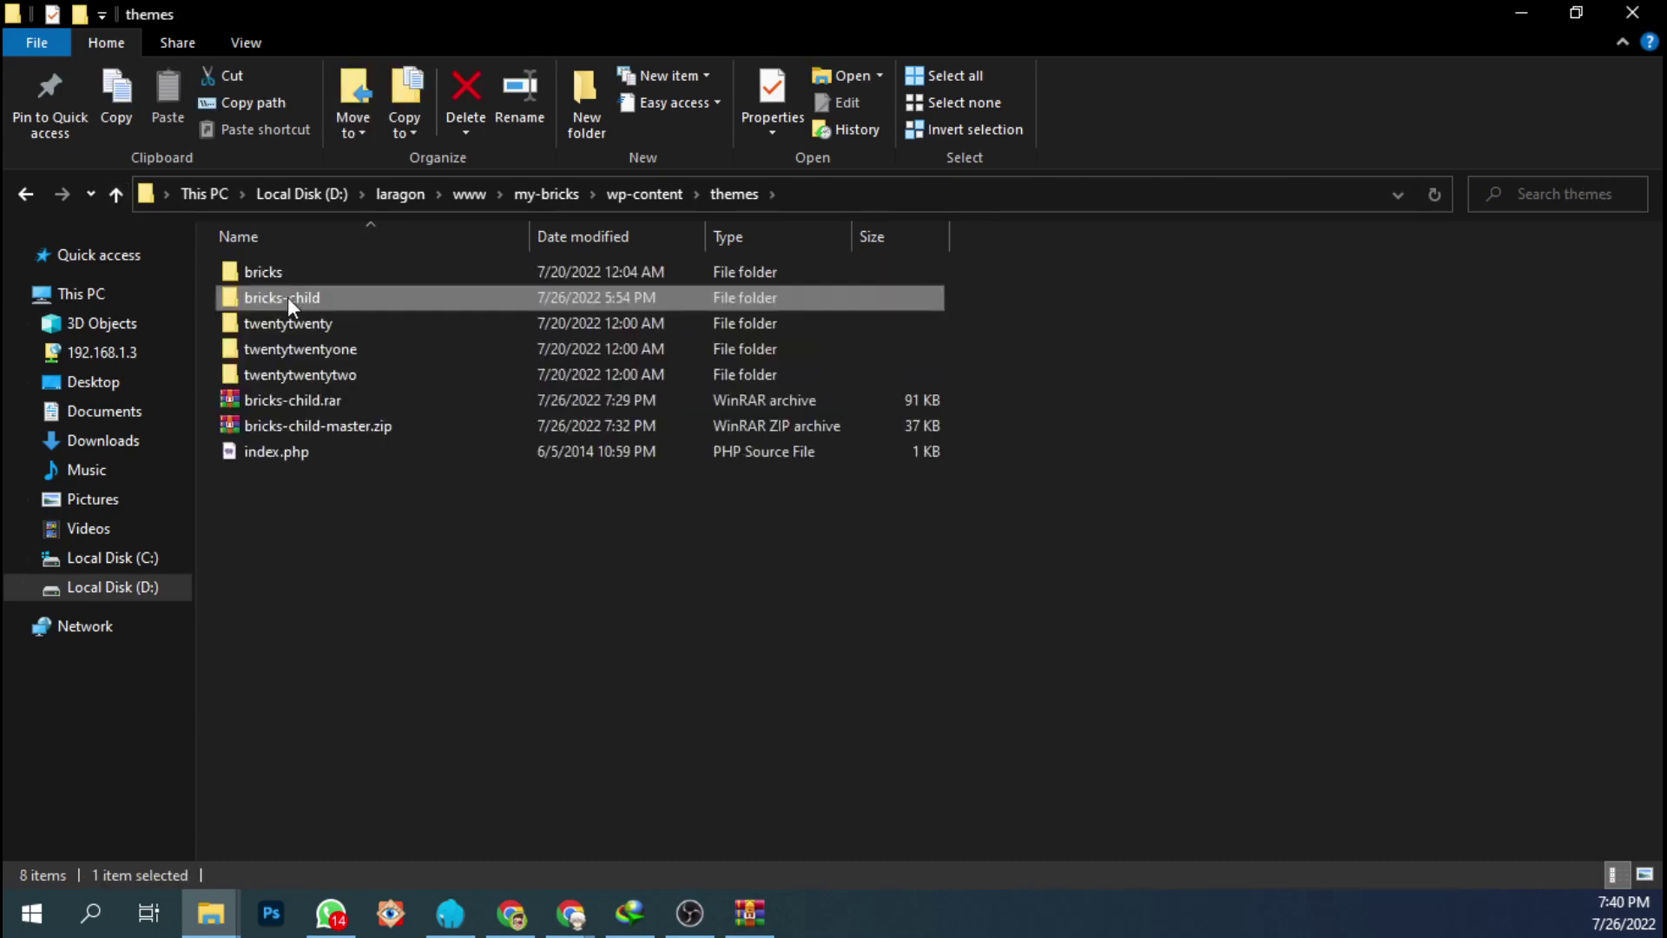
# - Extract bricks-child-master.zip directly into the themes folder and check the contents of the extracted bricks-child-master folder
pyautogui.click(288, 297)
pyautogui.press('End')
pyautogui.click(314, 570)
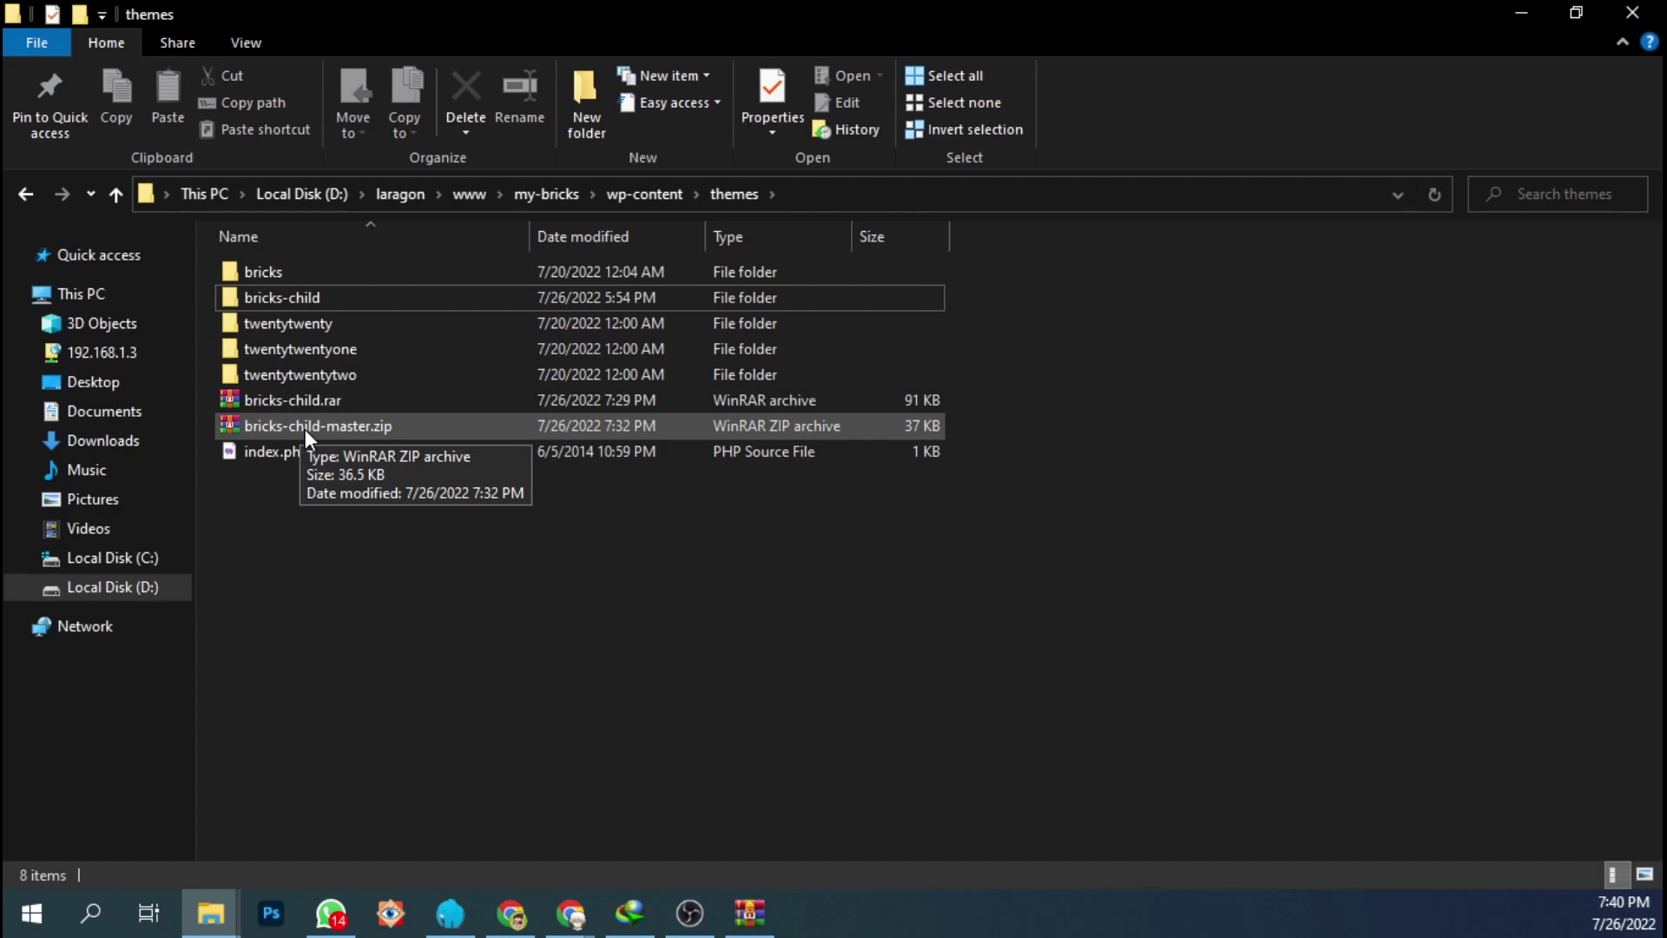
pyautogui.rightClick(304, 429)
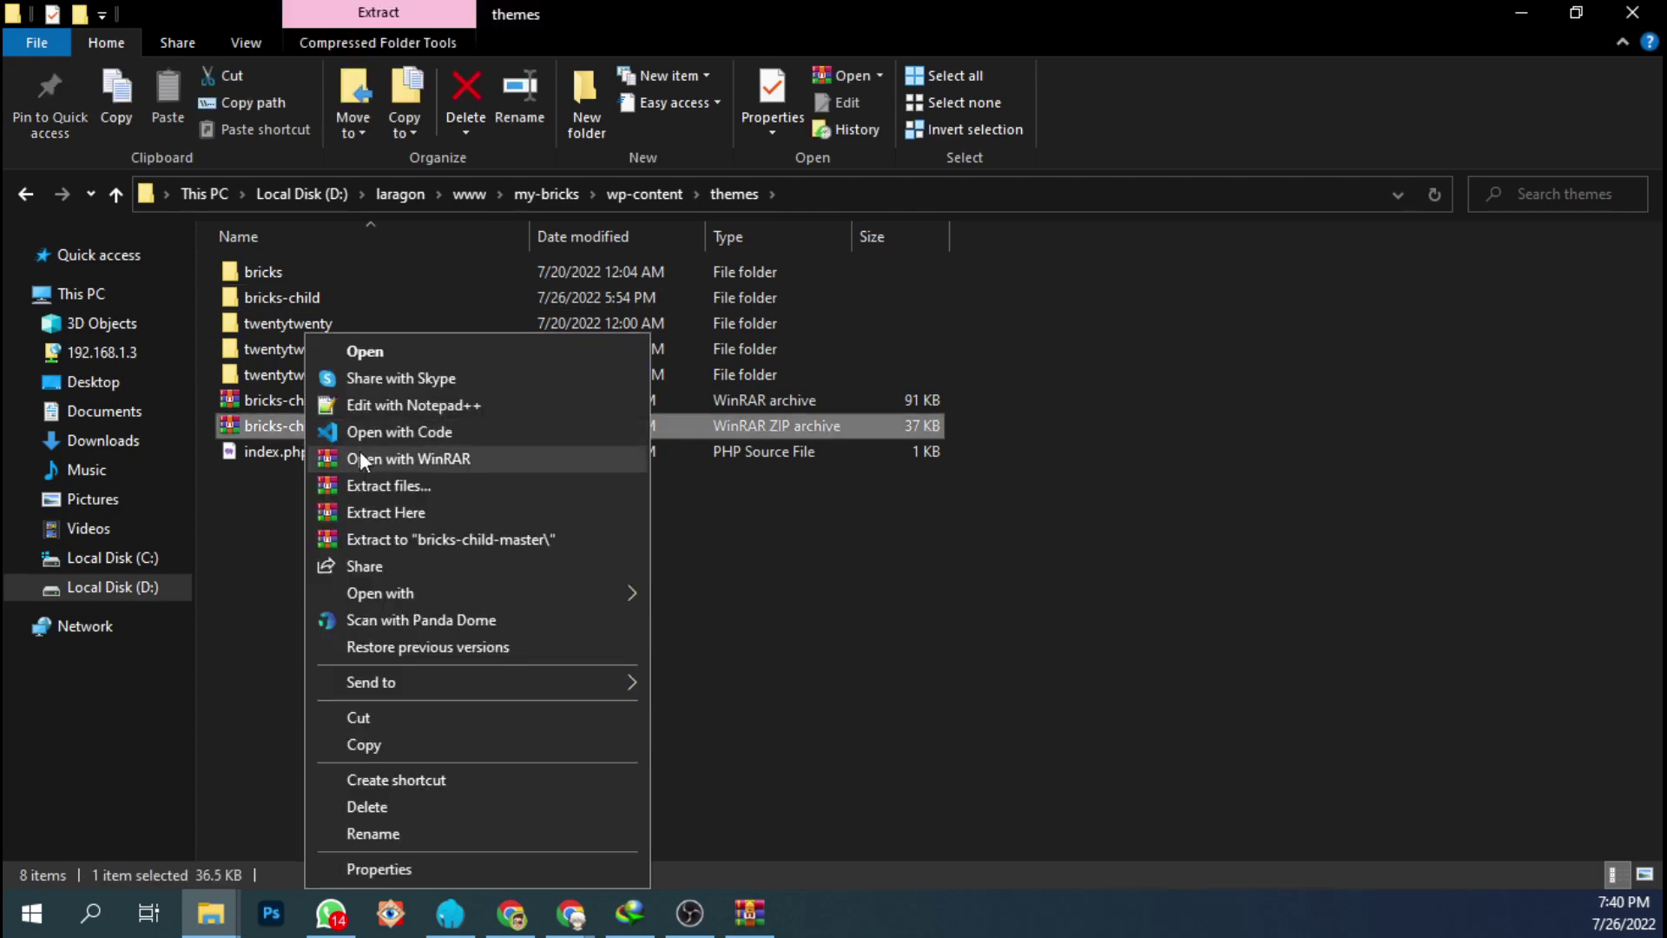
pyautogui.click(369, 517)
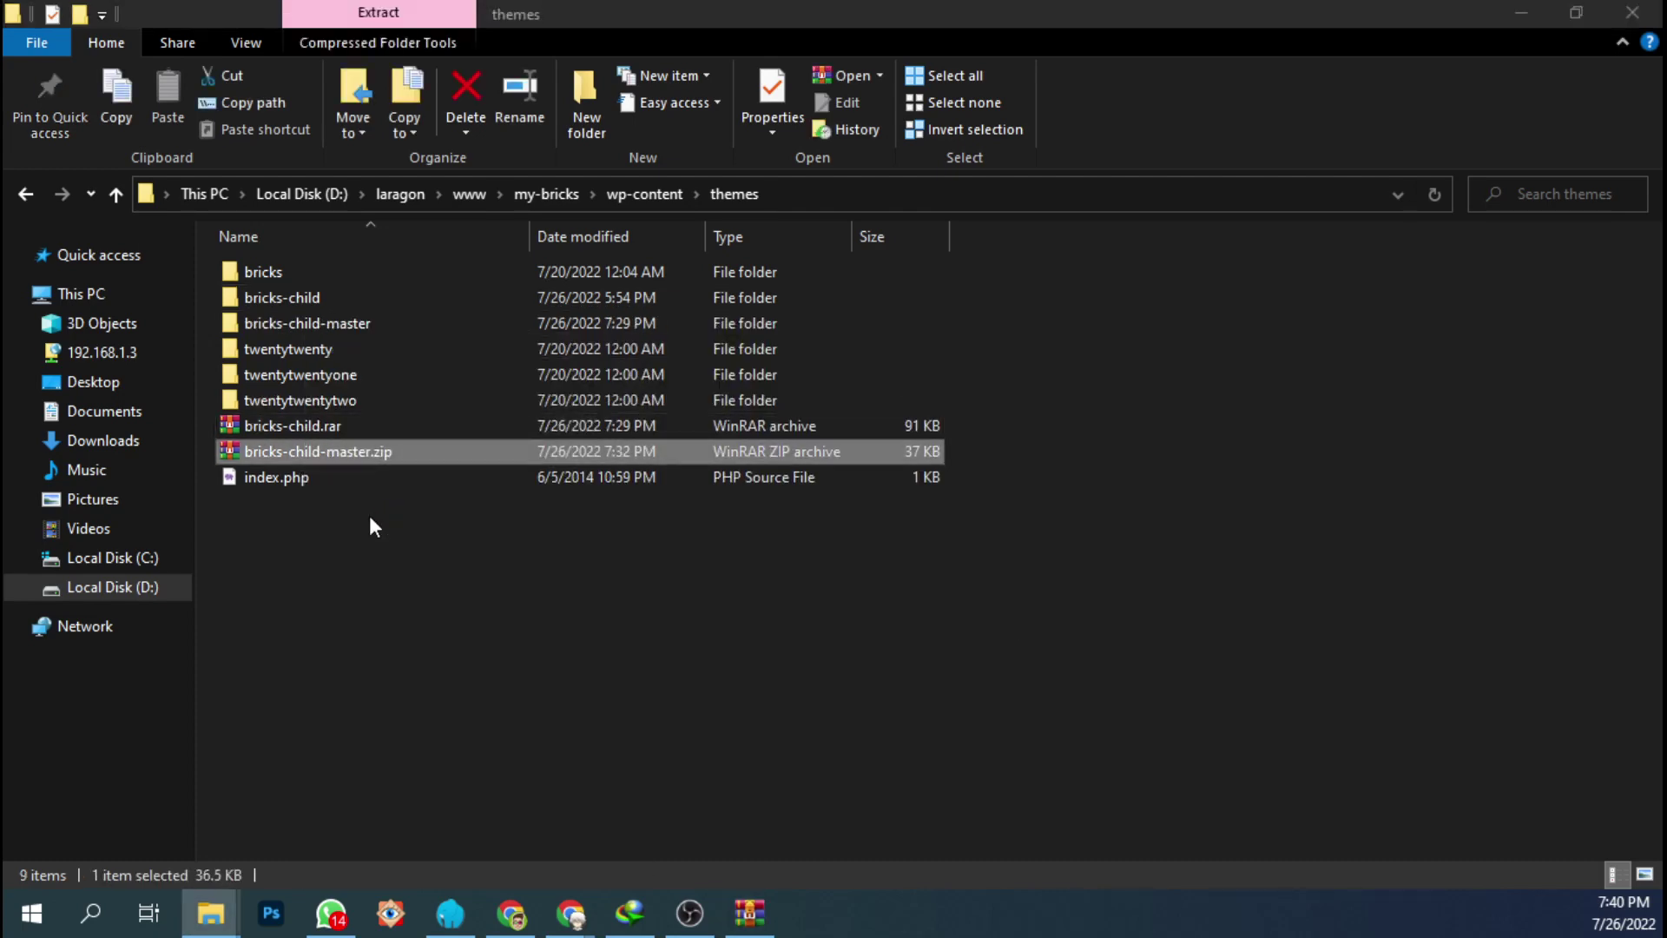
pyautogui.click(320, 327)
pyautogui.doubleClick(325, 326)
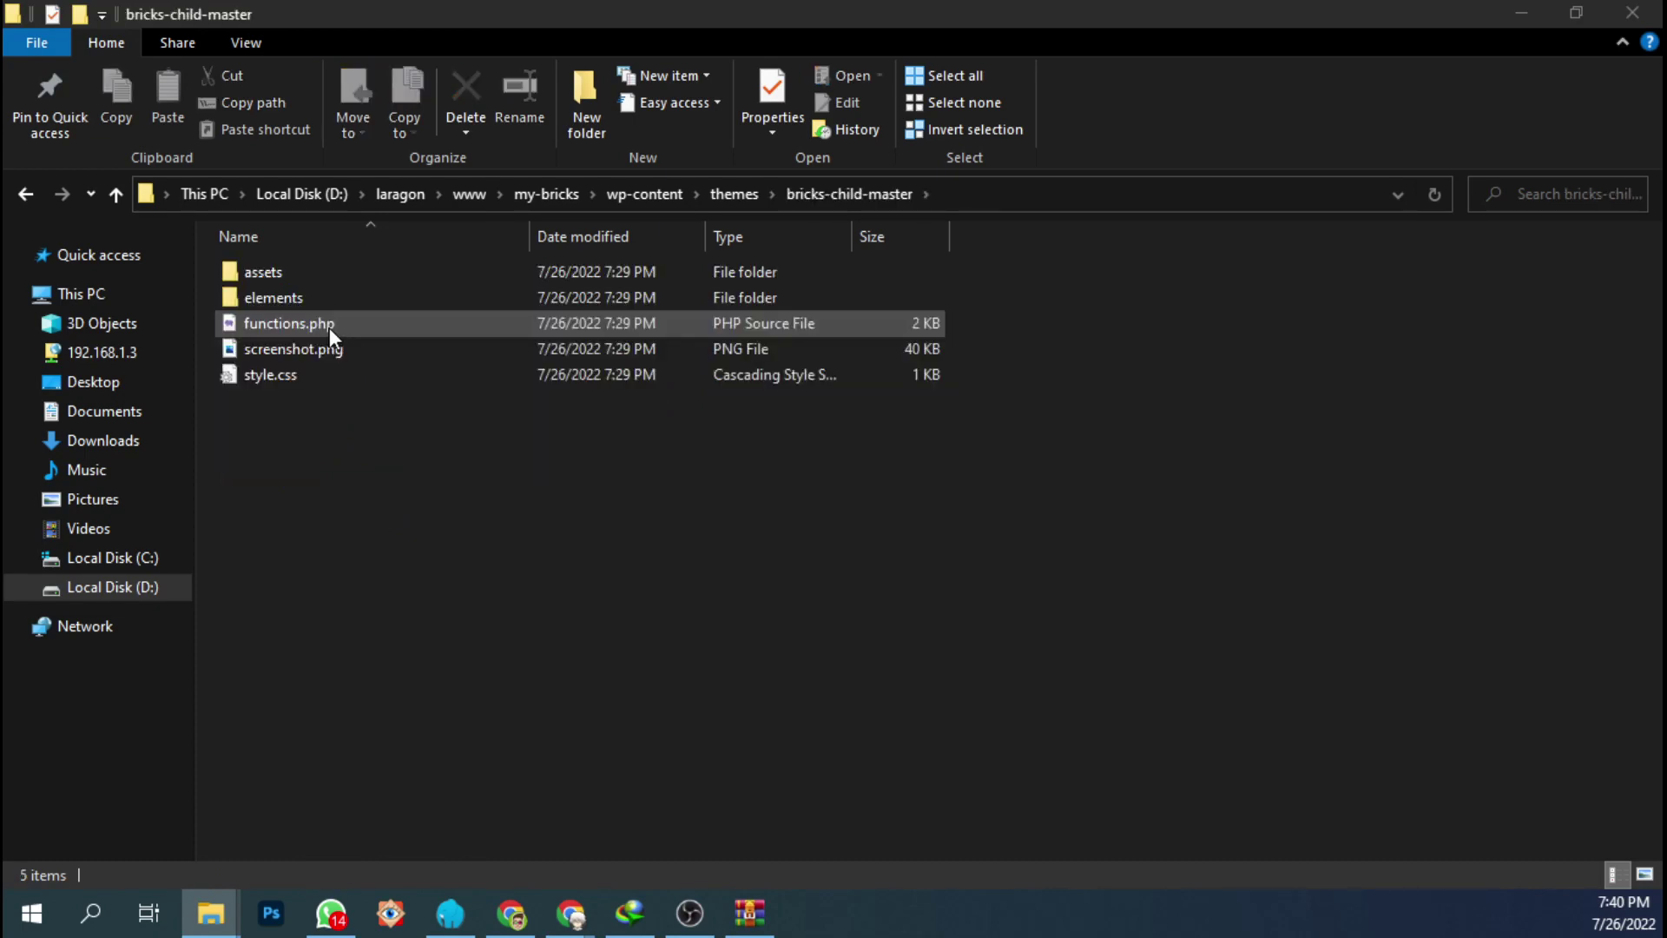
pyautogui.click(117, 193)
# - Try to rename the bricks-child-master folder to bricks-child, decline merging it with the existing folder, and delete the extracted folder
pyautogui.click(351, 321)
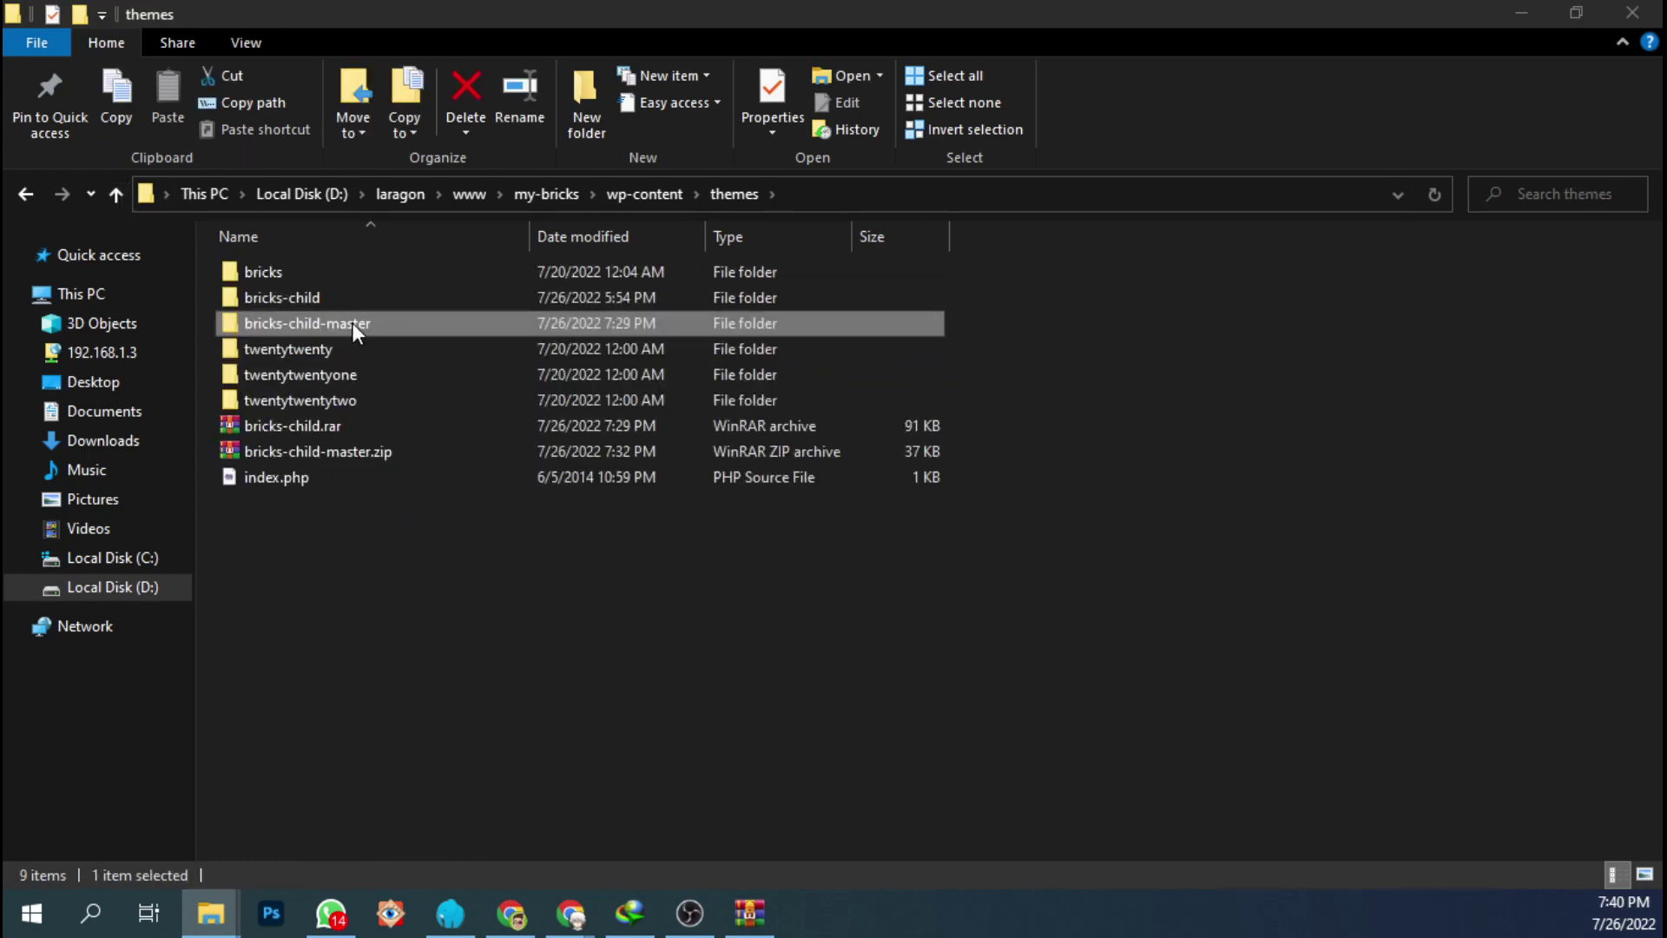
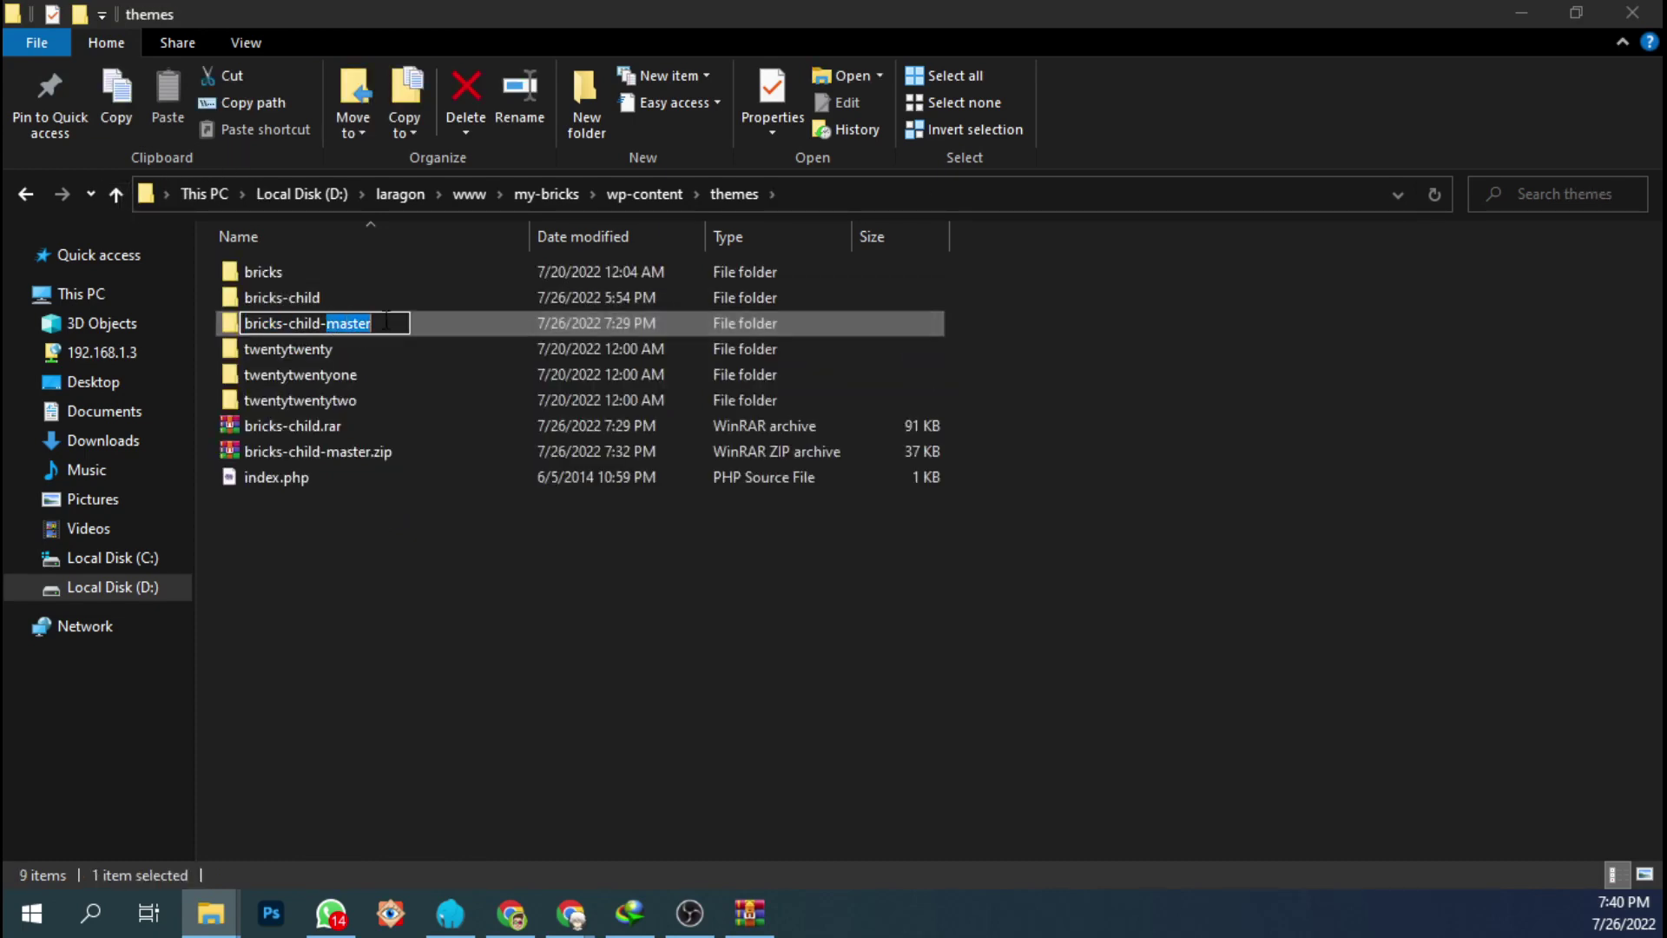
pyautogui.press('BackSpace')
pyautogui.press('BackSpace')
pyautogui.press('Return')
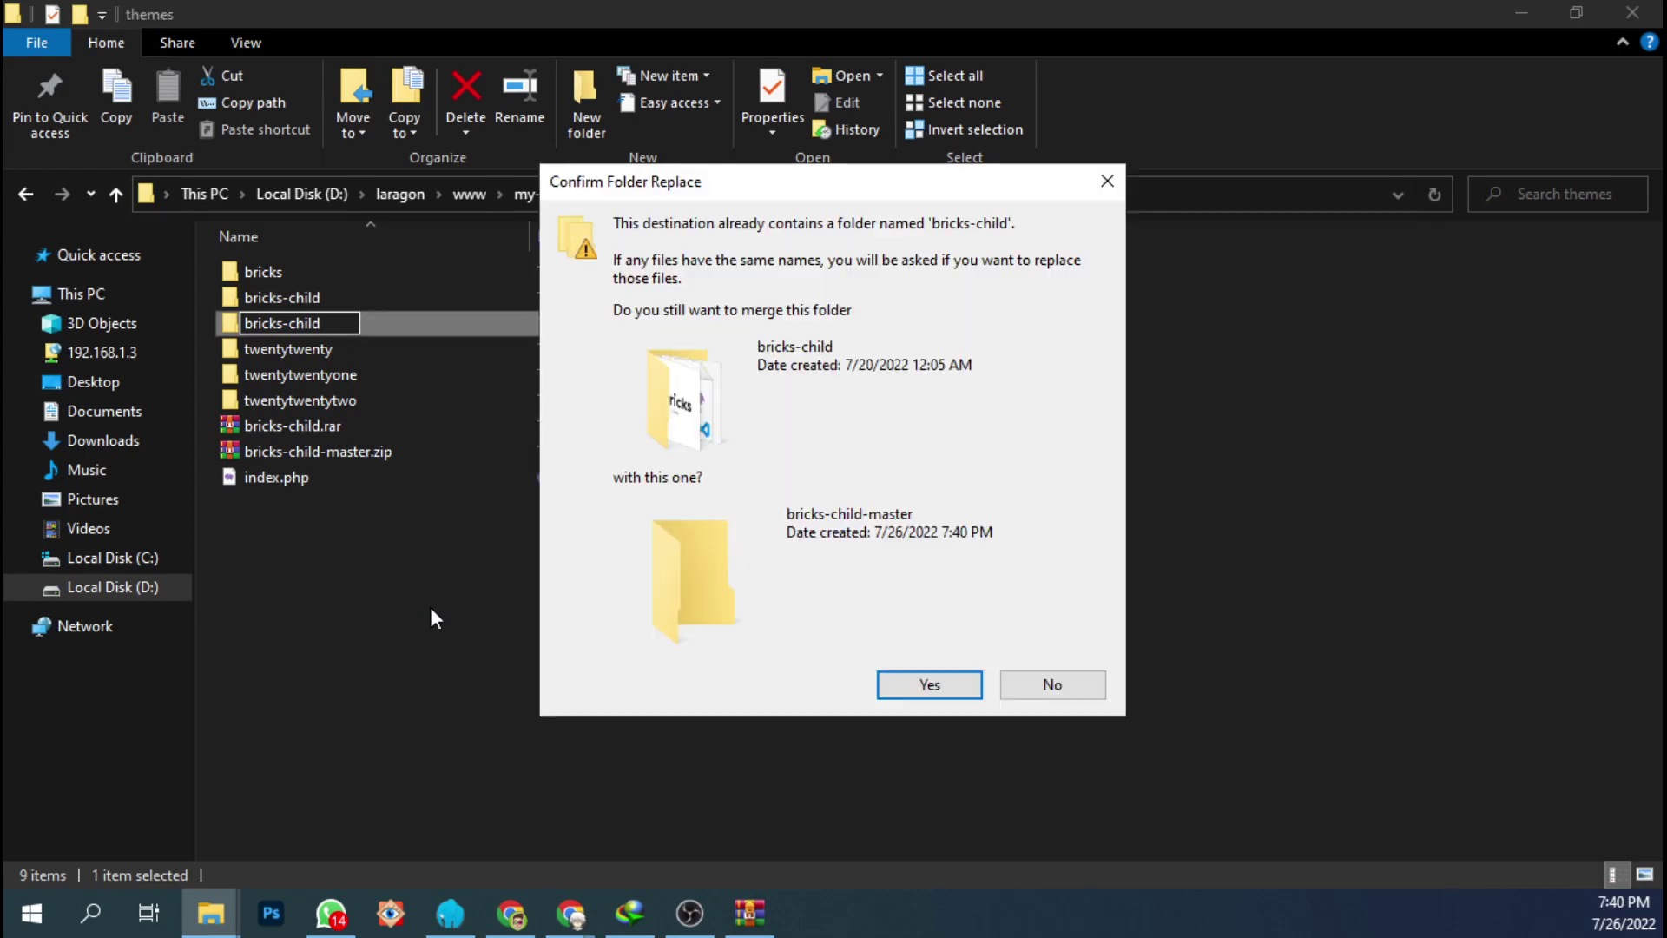
pyautogui.click(1055, 683)
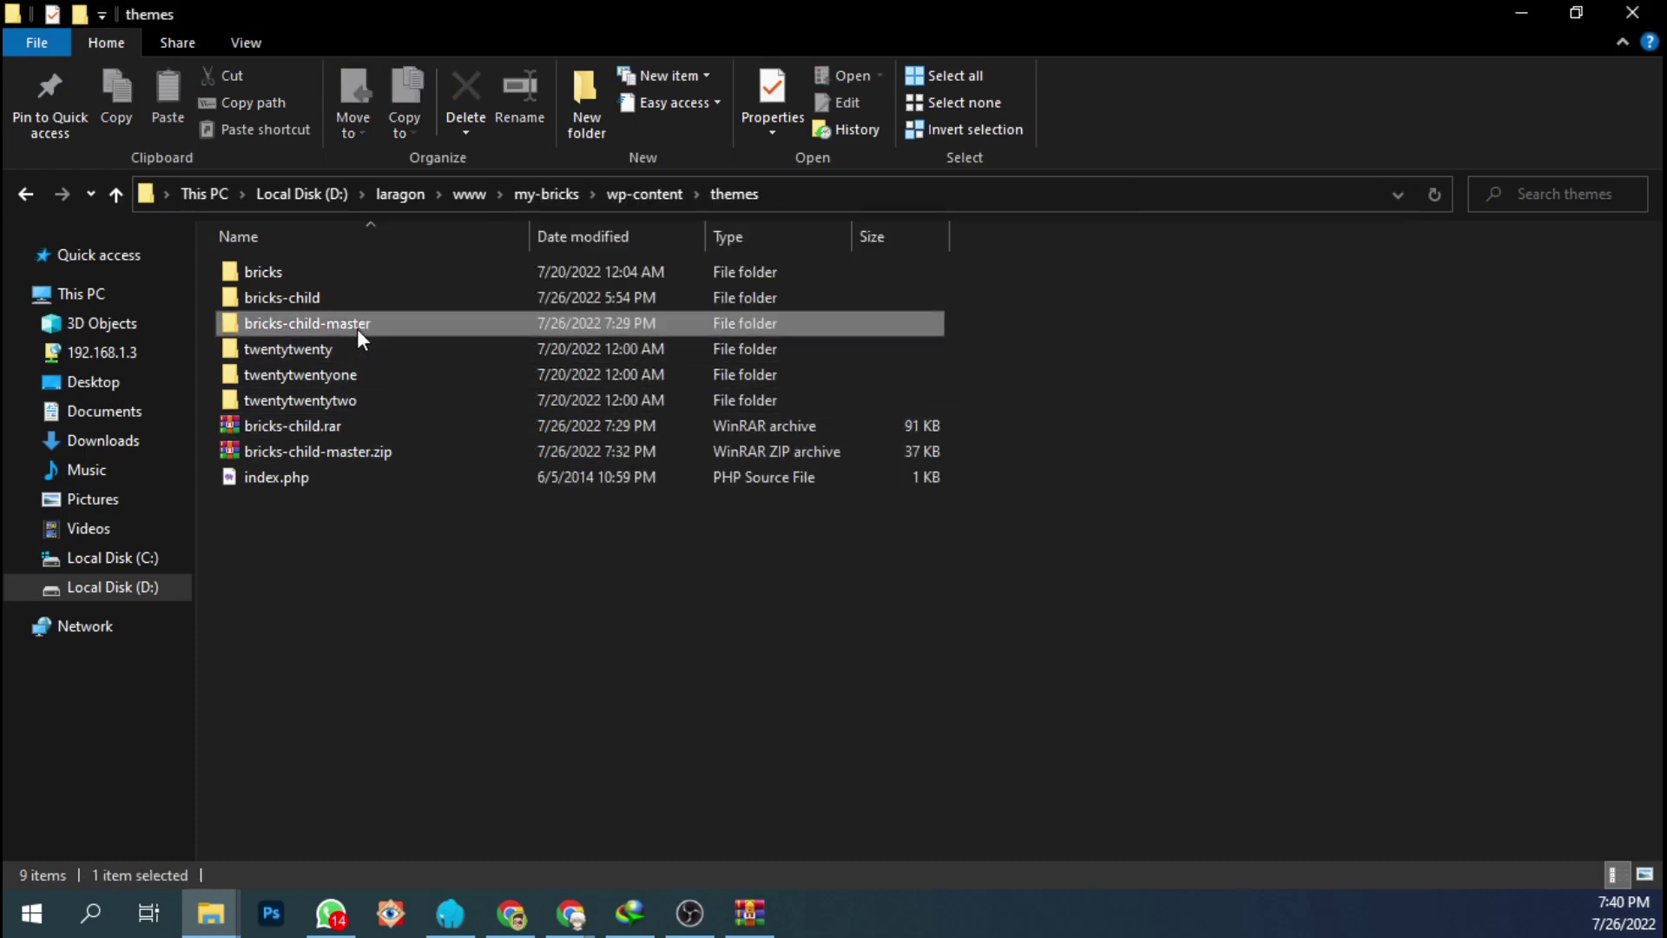
pyautogui.press('Delete')
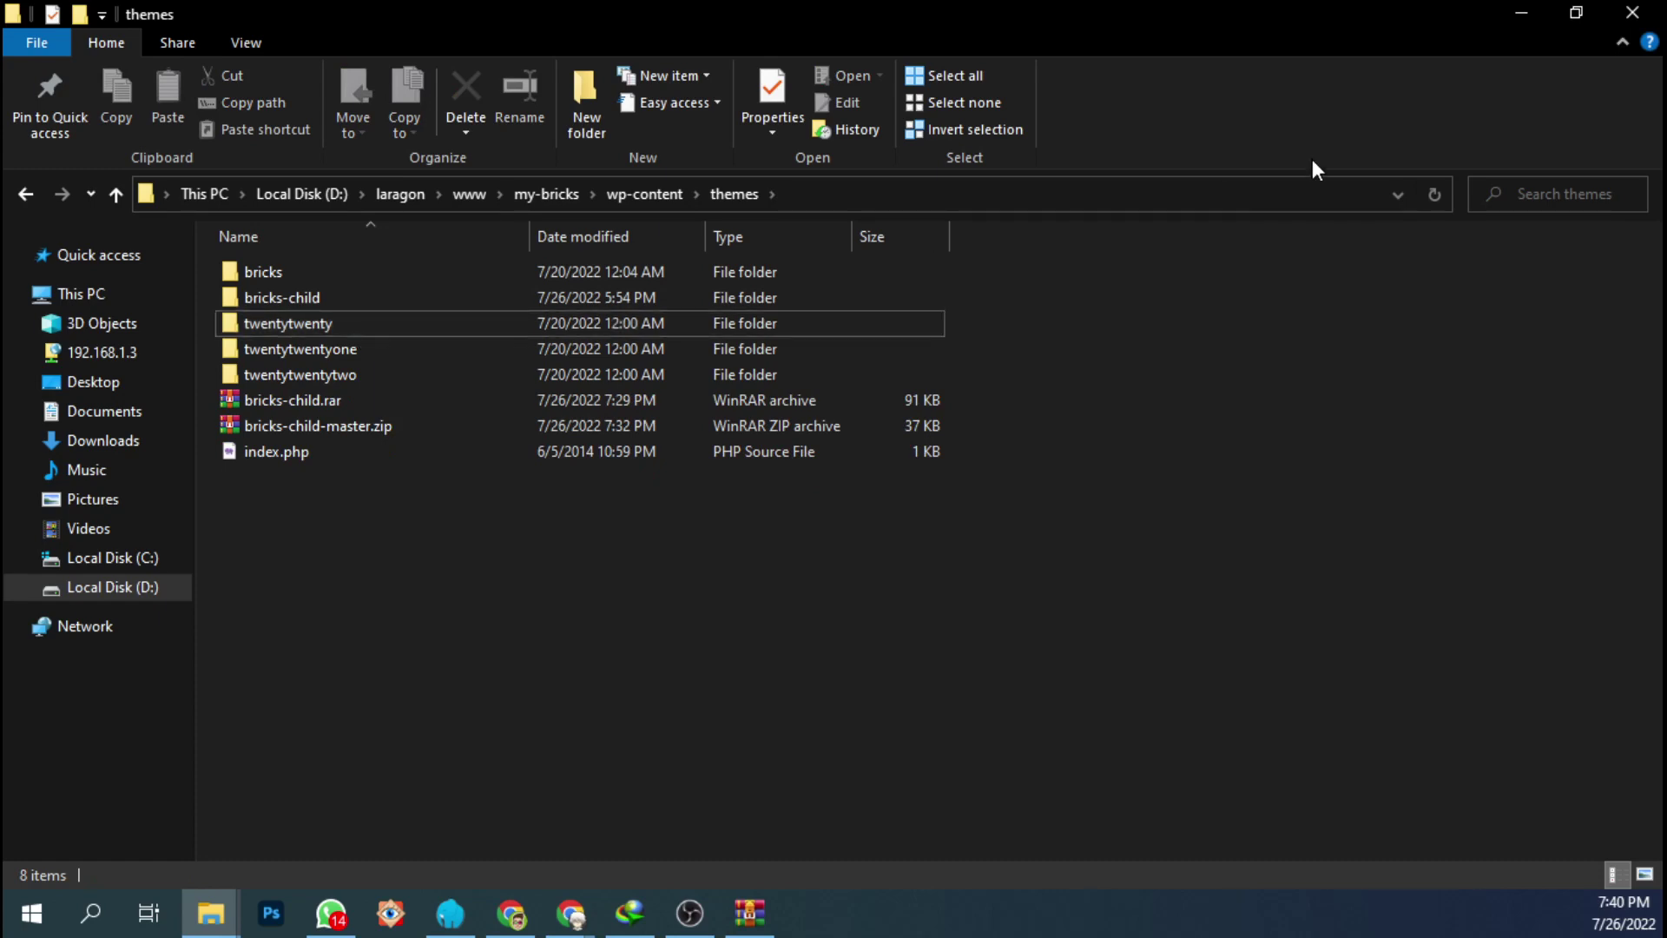
# - Minimize File Explorer and switch to the My Bricks WordPress Themes page in Chrome
pyautogui.click(1502, 17)
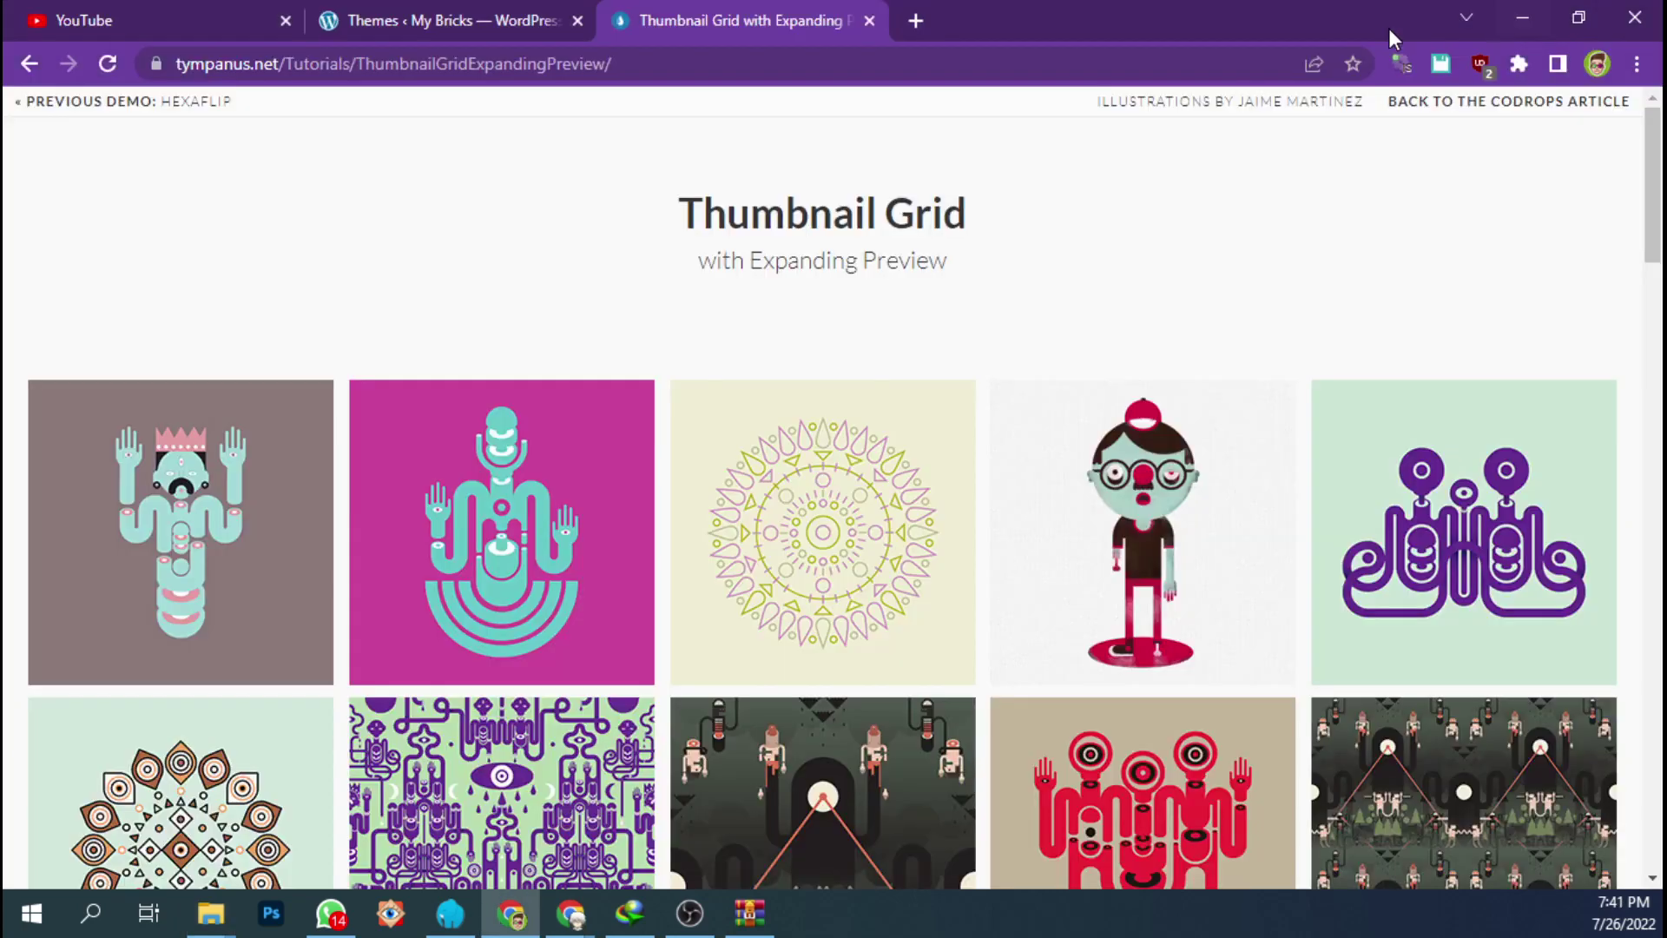
pyautogui.click(469, 20)
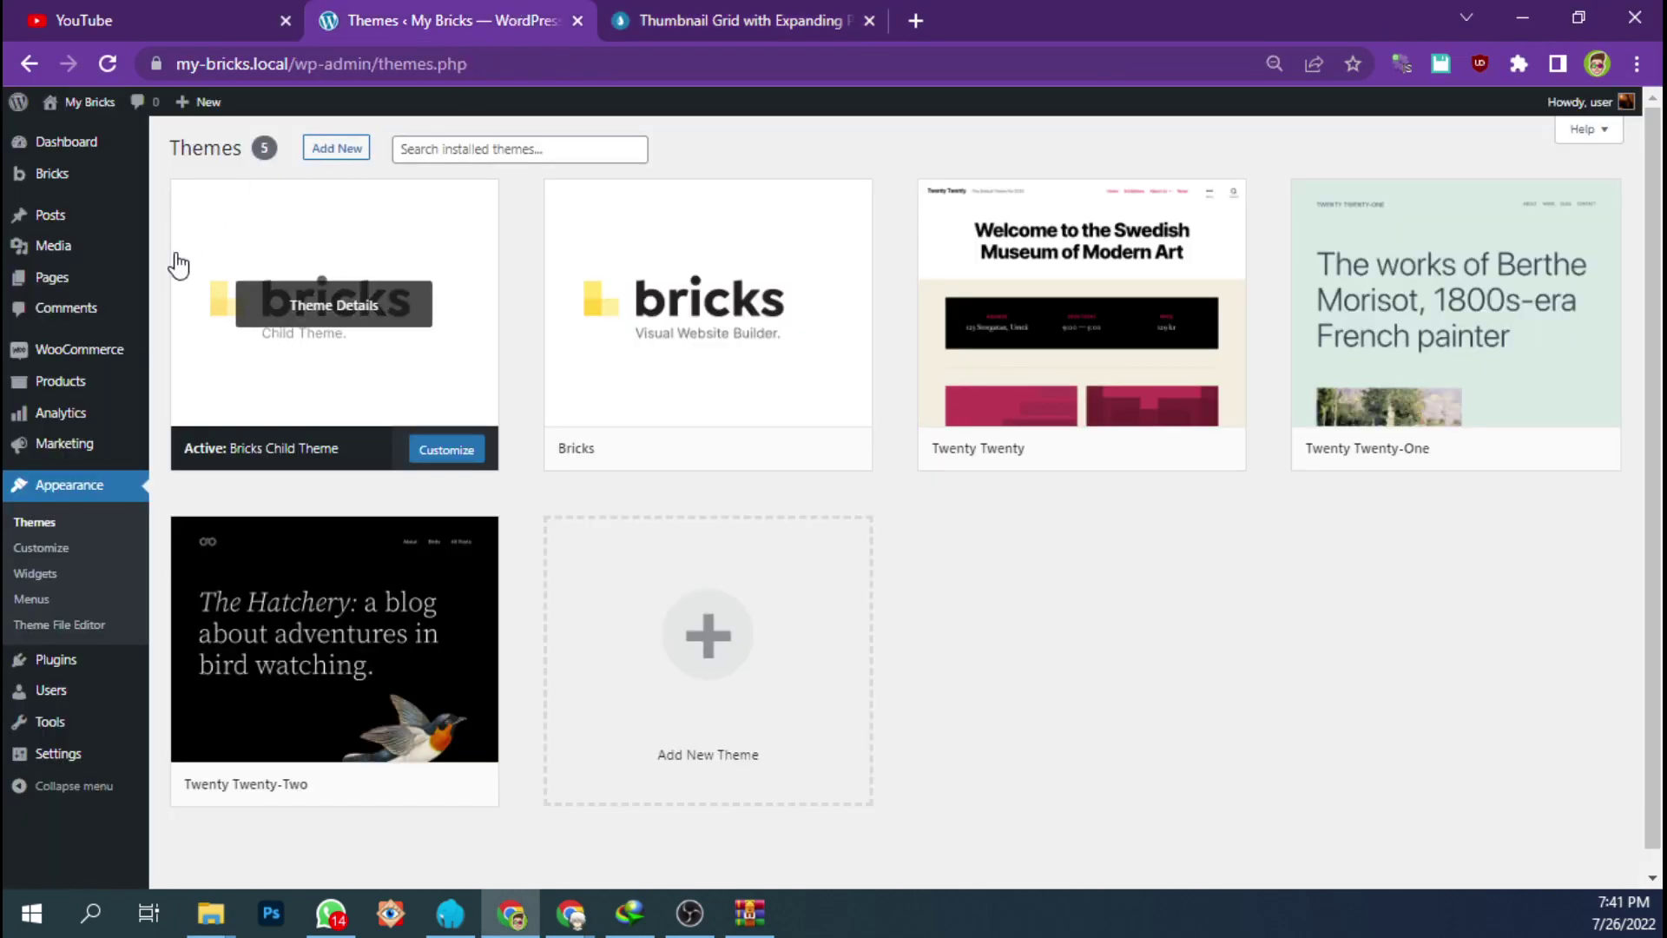
# - Check the installed themes, then add a new page titled "SAMPLE" to the site and publish it
pyautogui.click(35, 522)
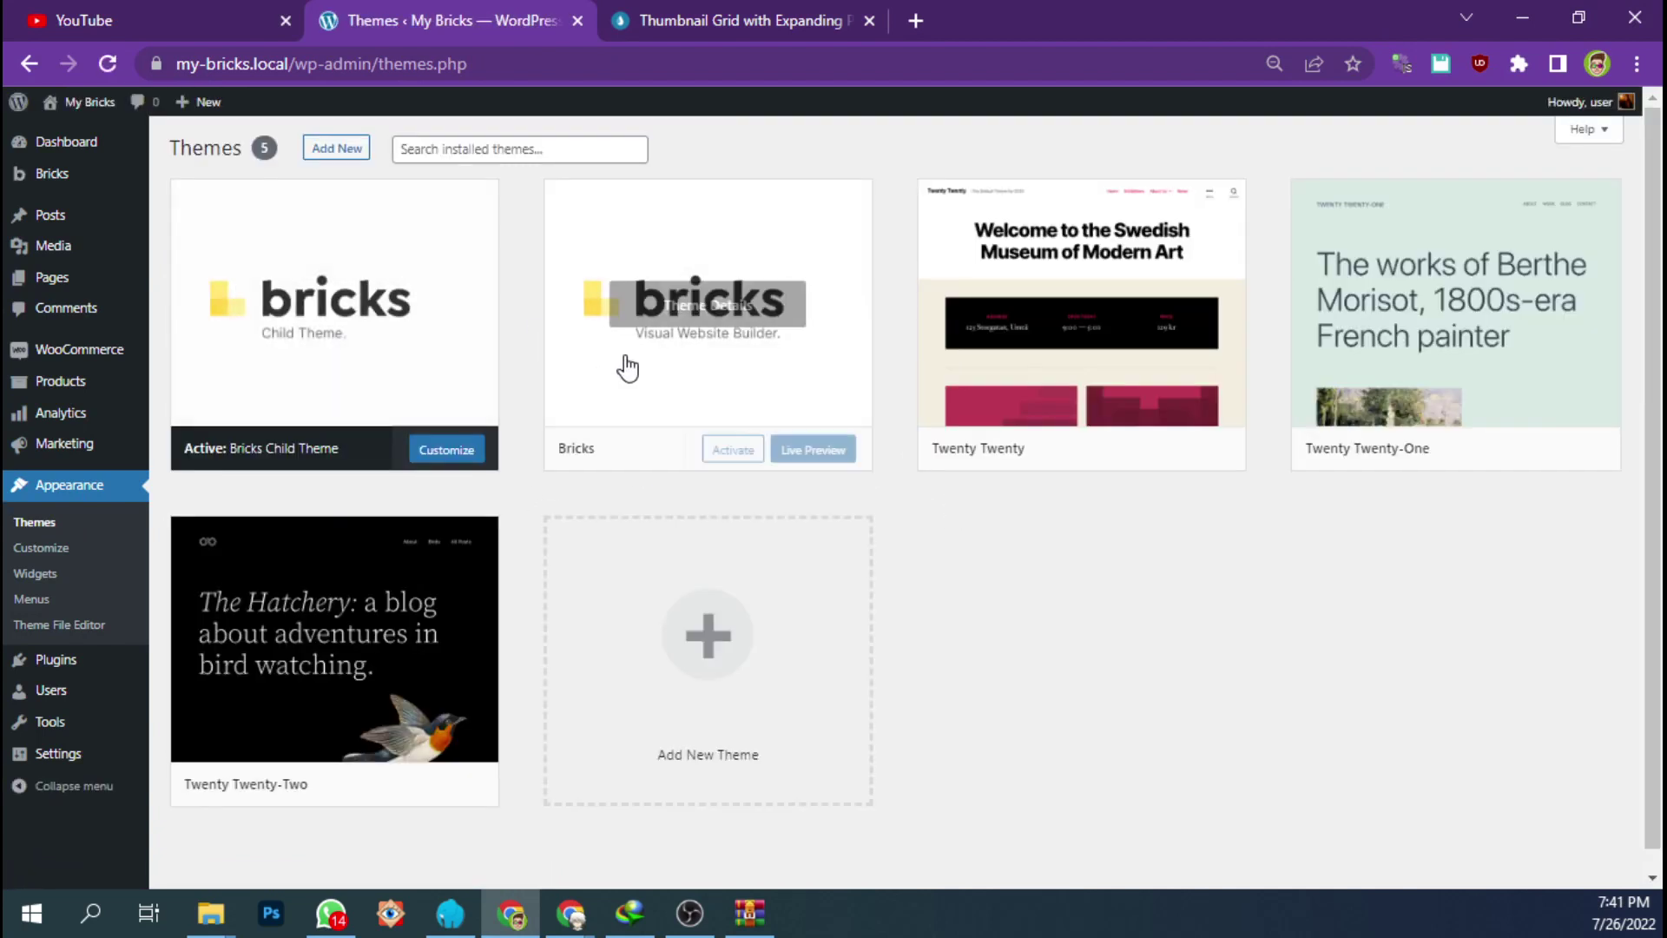
pyautogui.moveTo(439, 354)
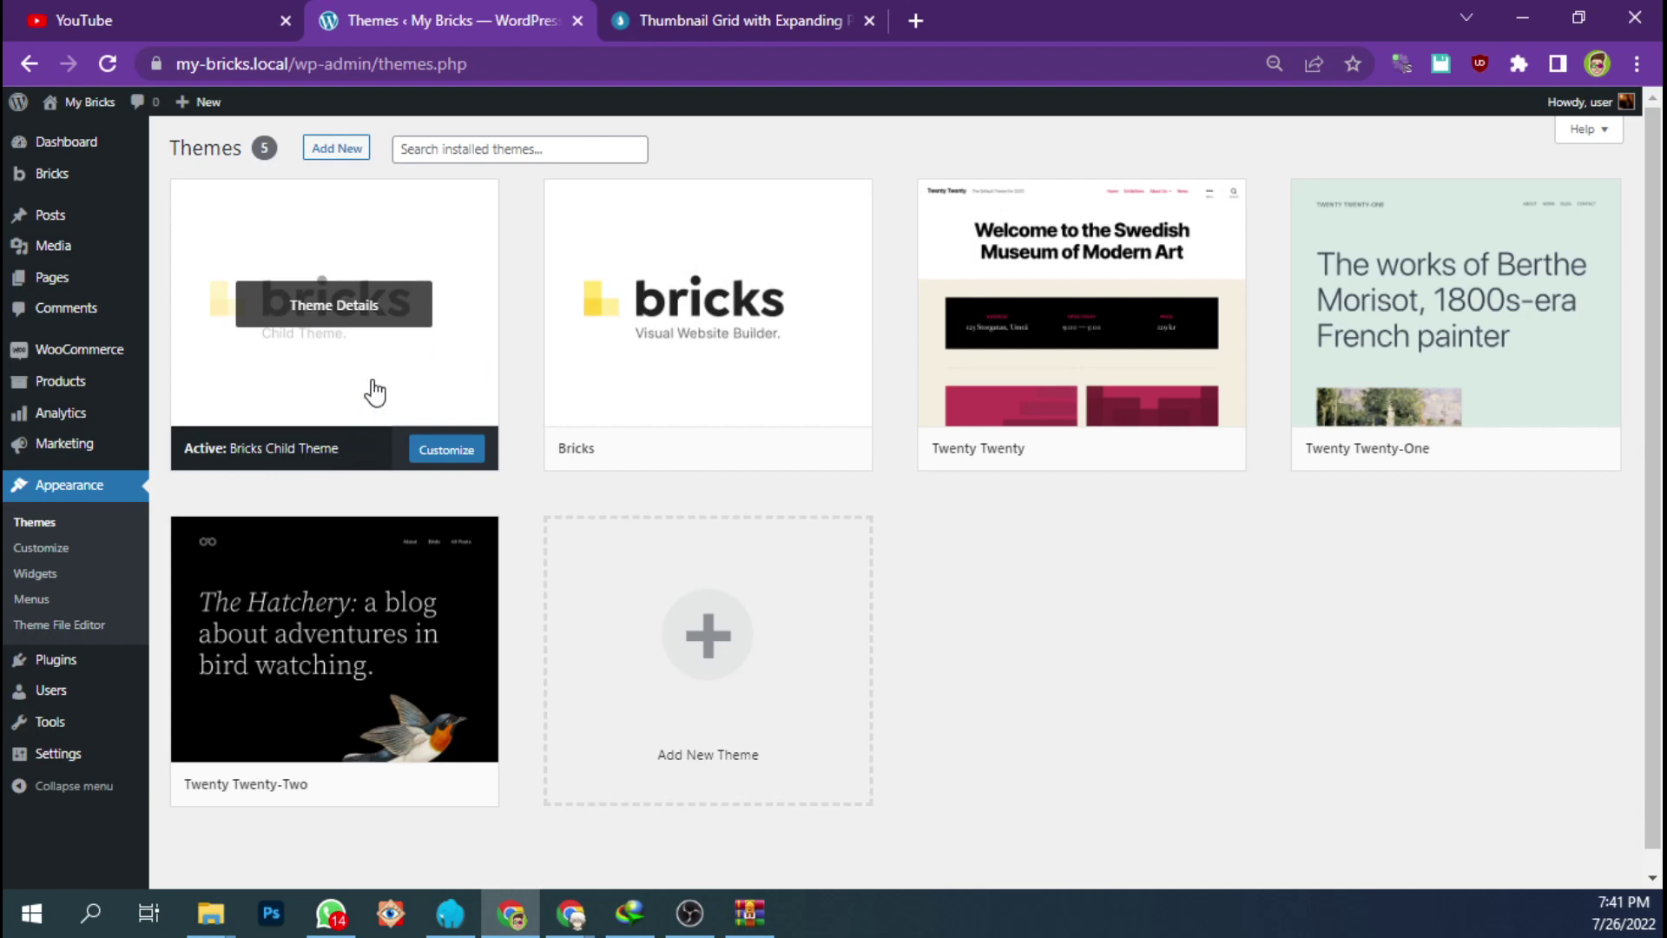
pyautogui.moveTo(83, 278)
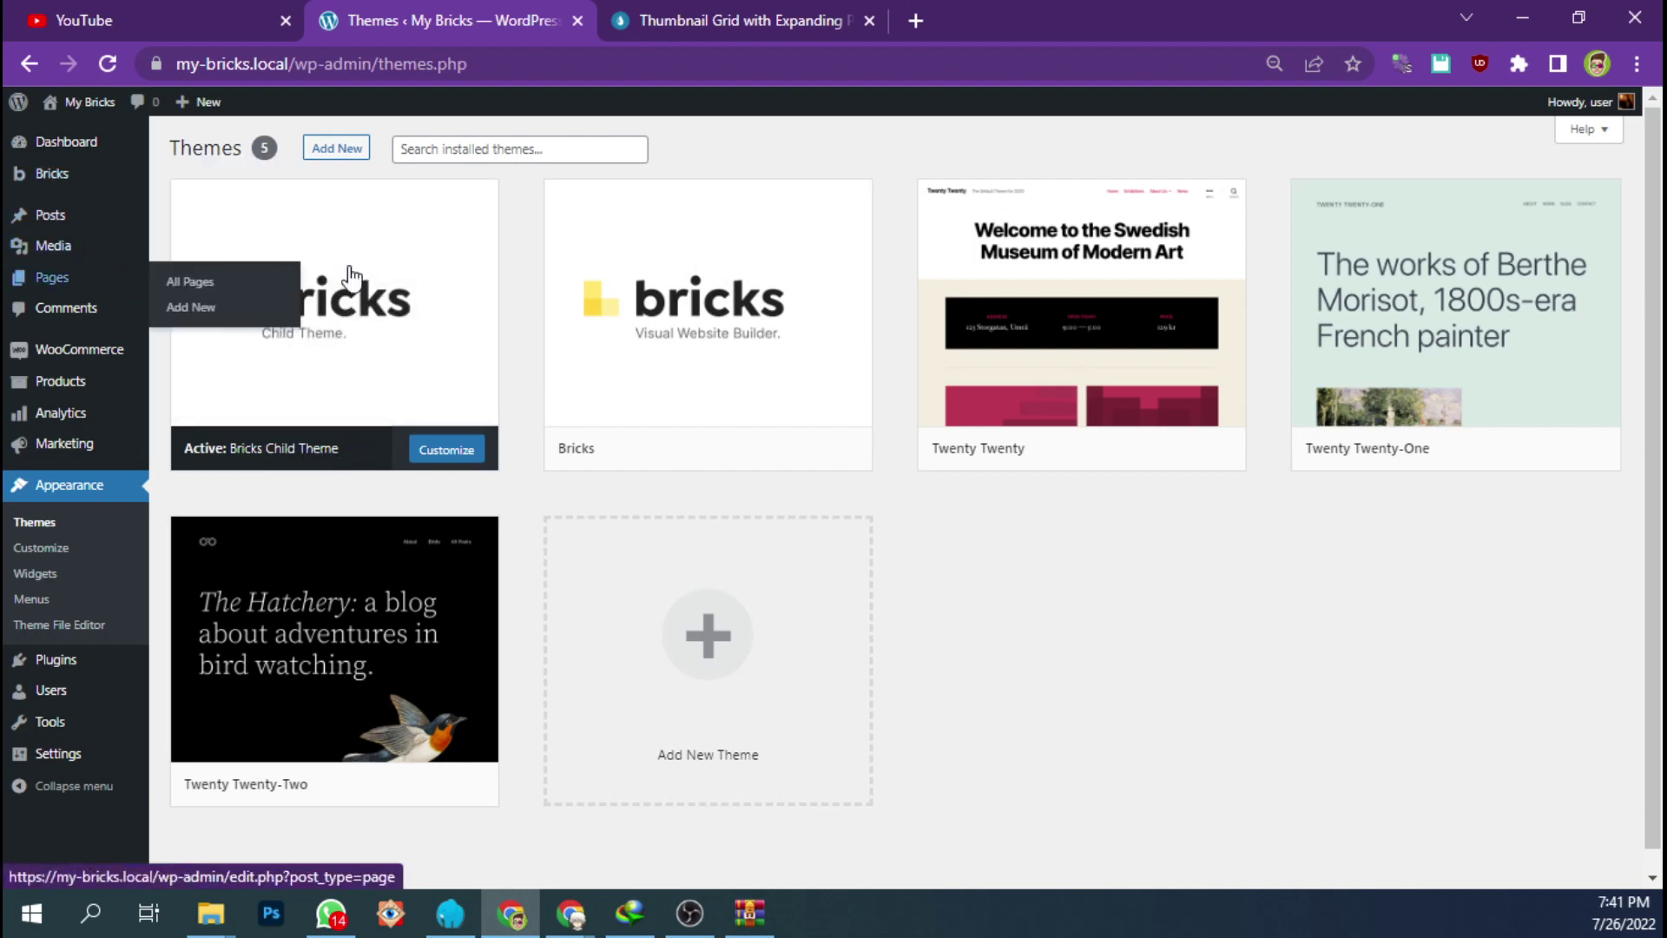
pyautogui.click(189, 286)
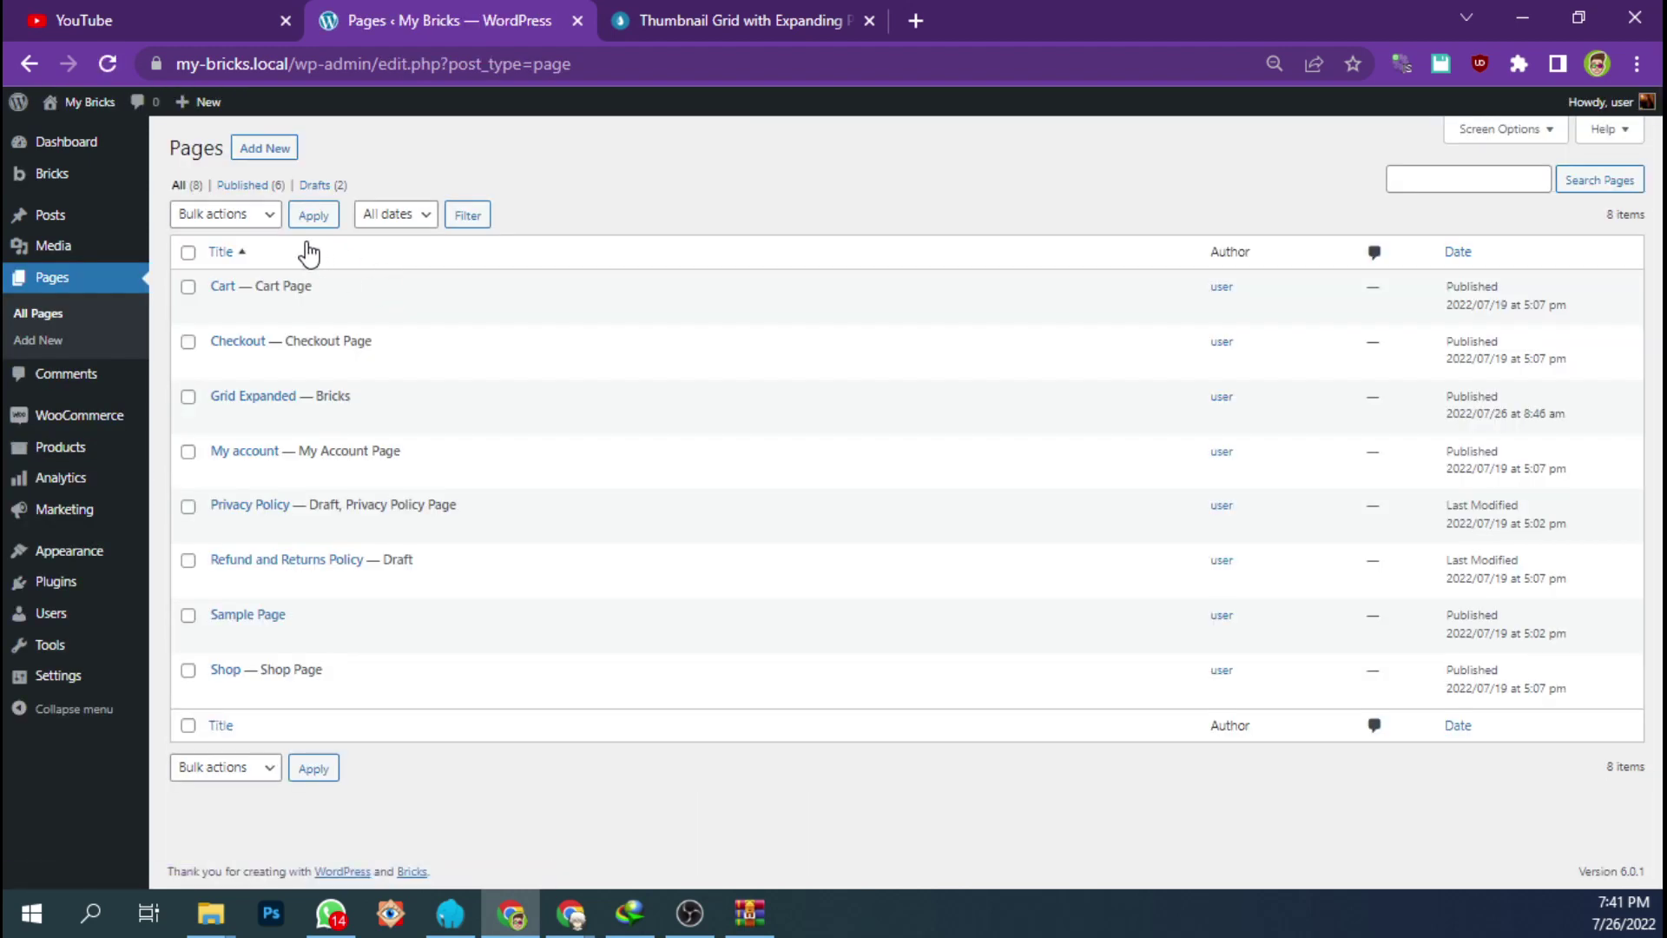
pyautogui.click(272, 156)
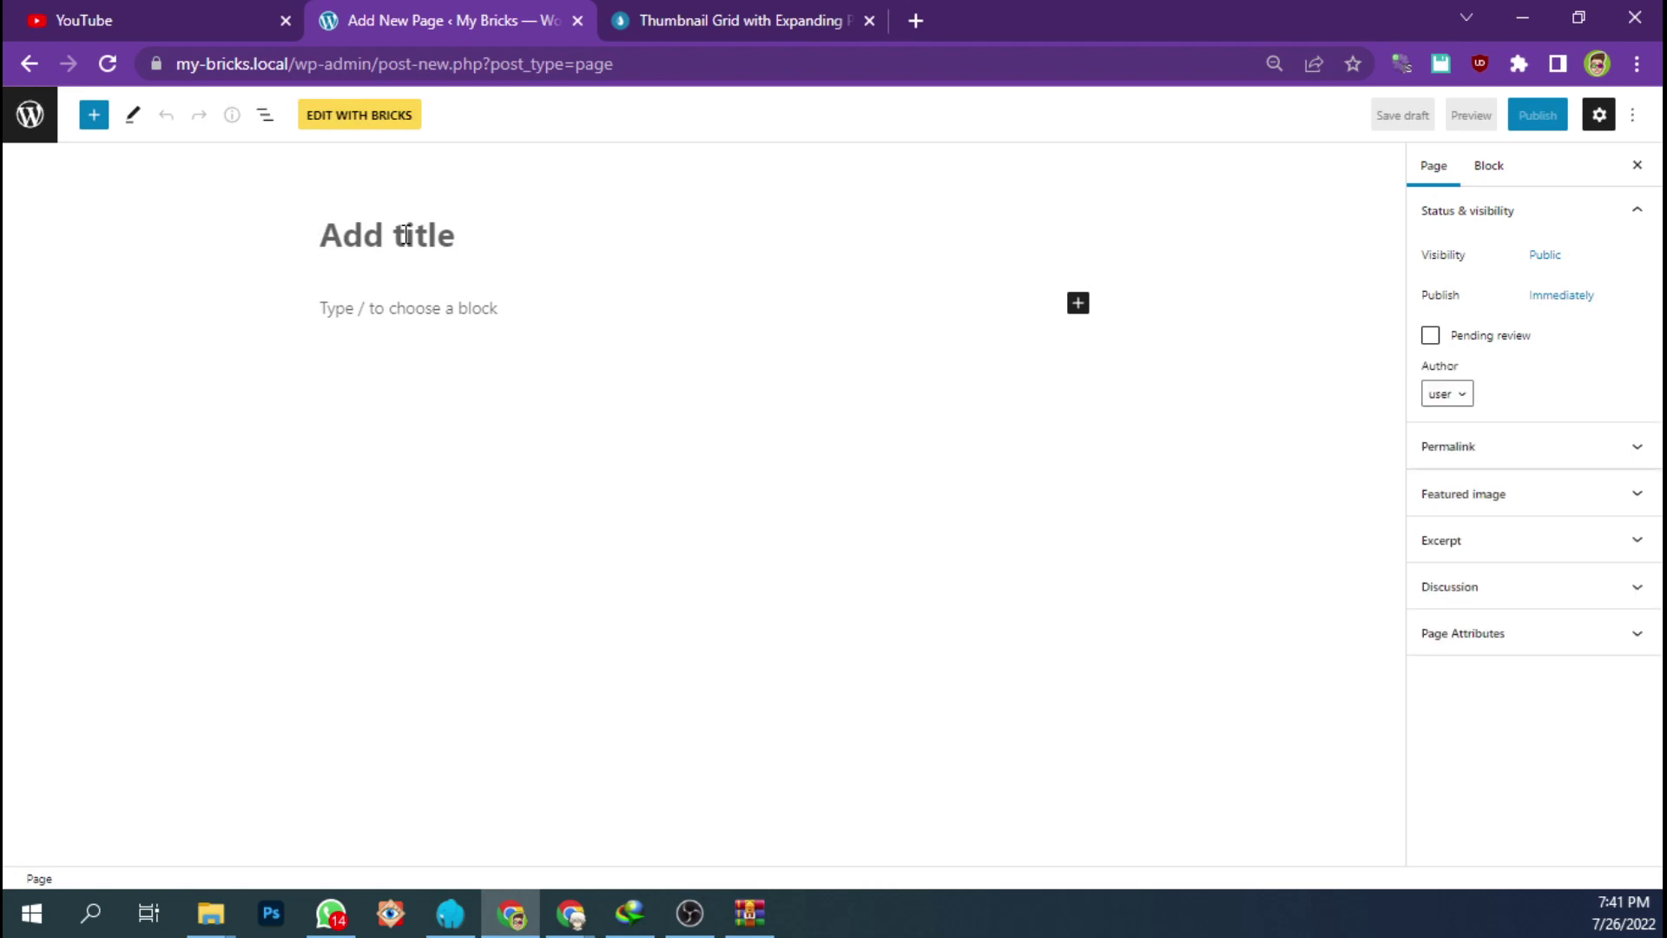
pyautogui.write('L')
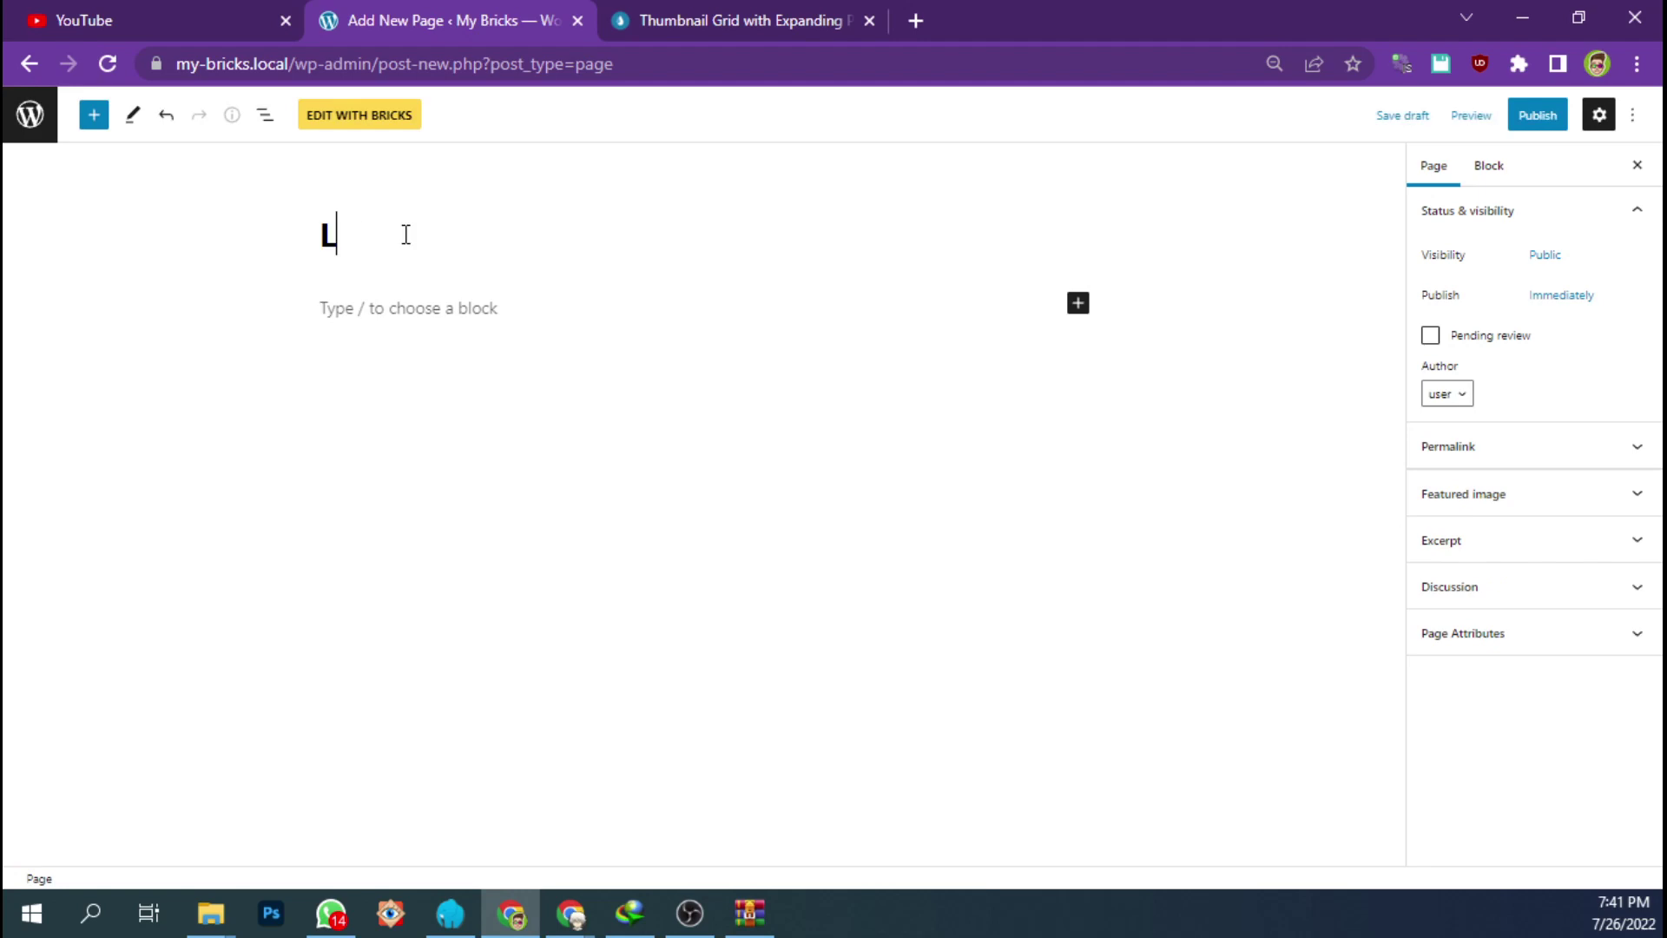
pyautogui.press('BackSpace')
pyautogui.write('SAMPLE')
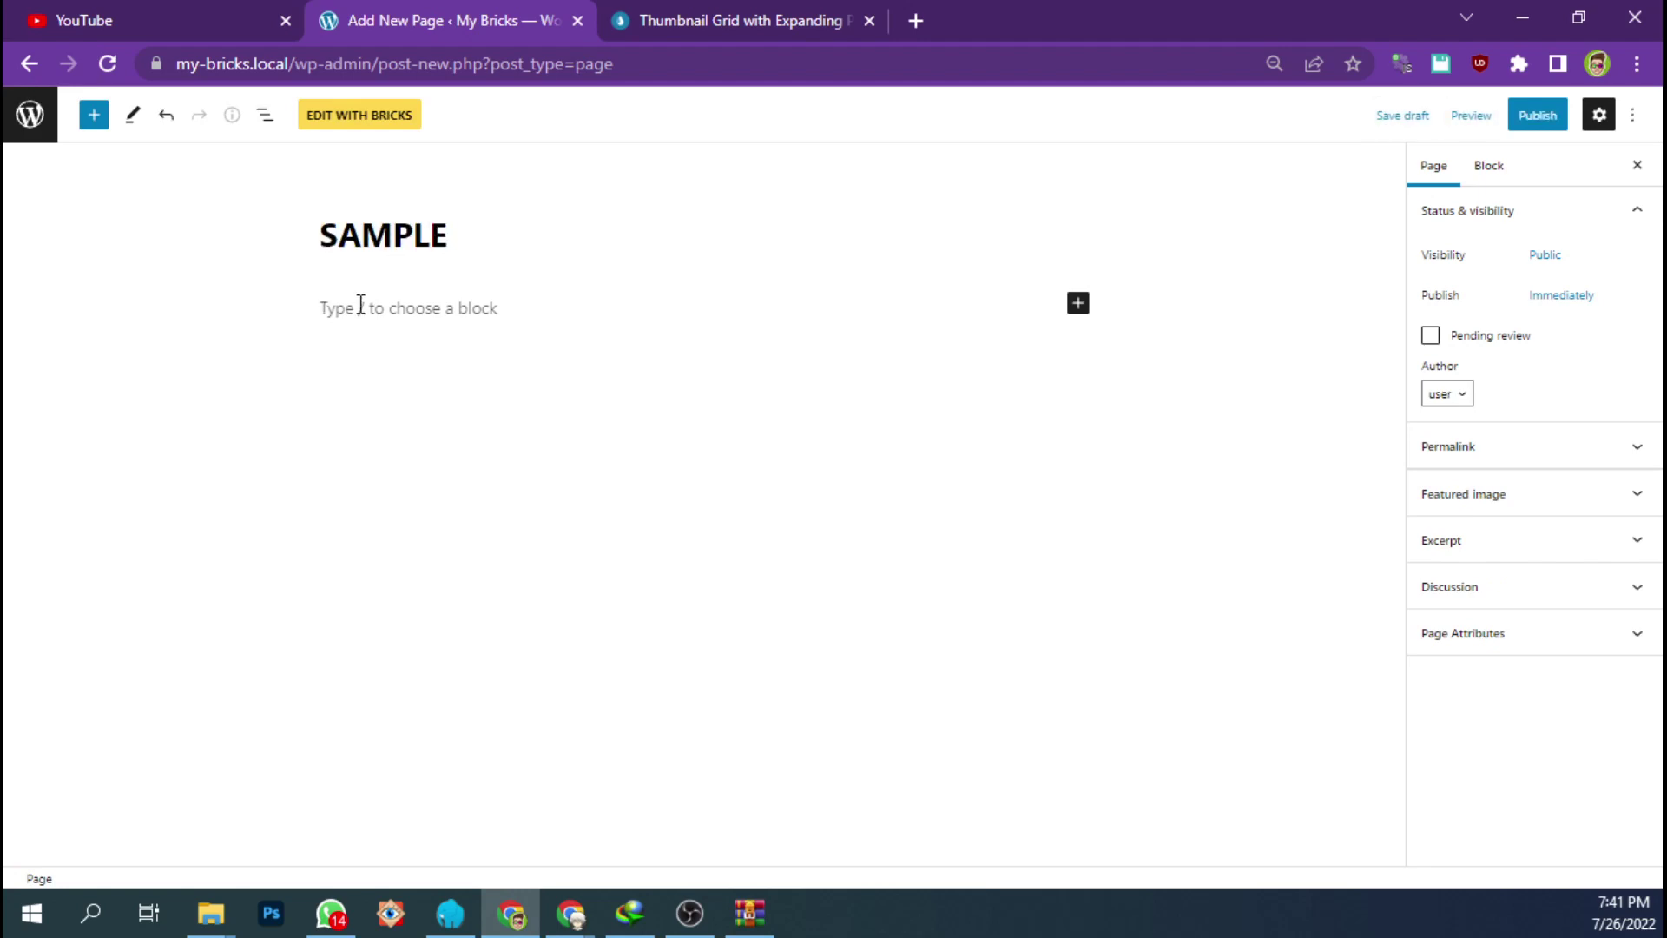
pyautogui.click(1538, 114)
pyautogui.click(1476, 117)
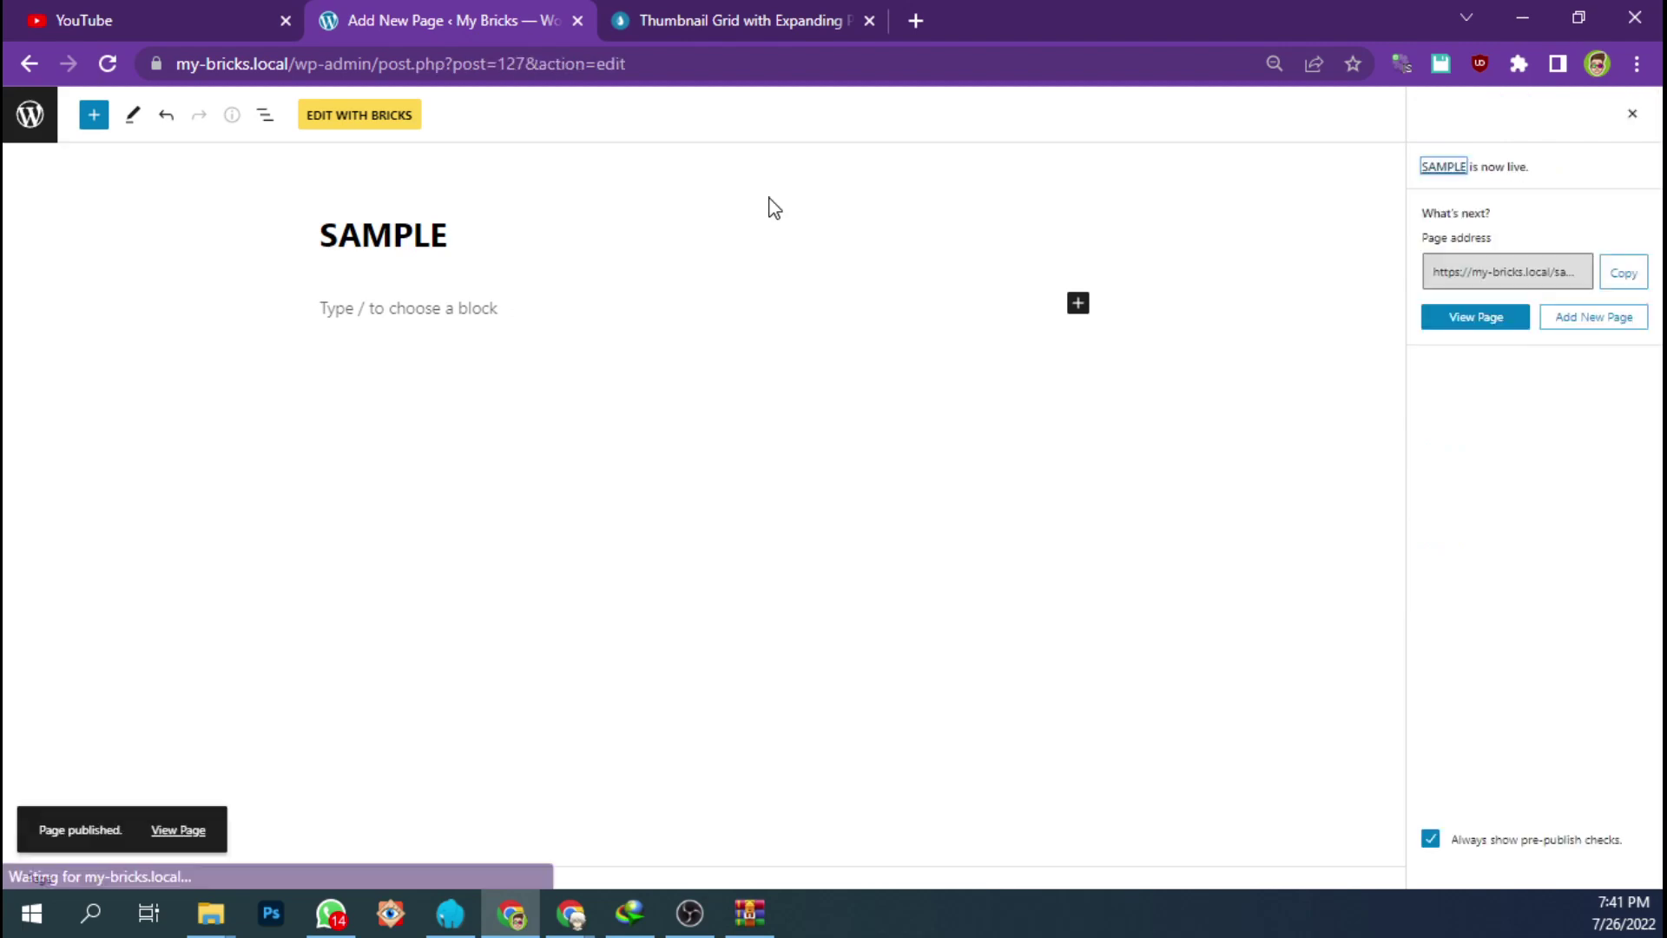
# - Open the SAMPLE page for editing with Bricks and close the Thumbnail Grid demo and YouTube tabs
pyautogui.click(364, 121)
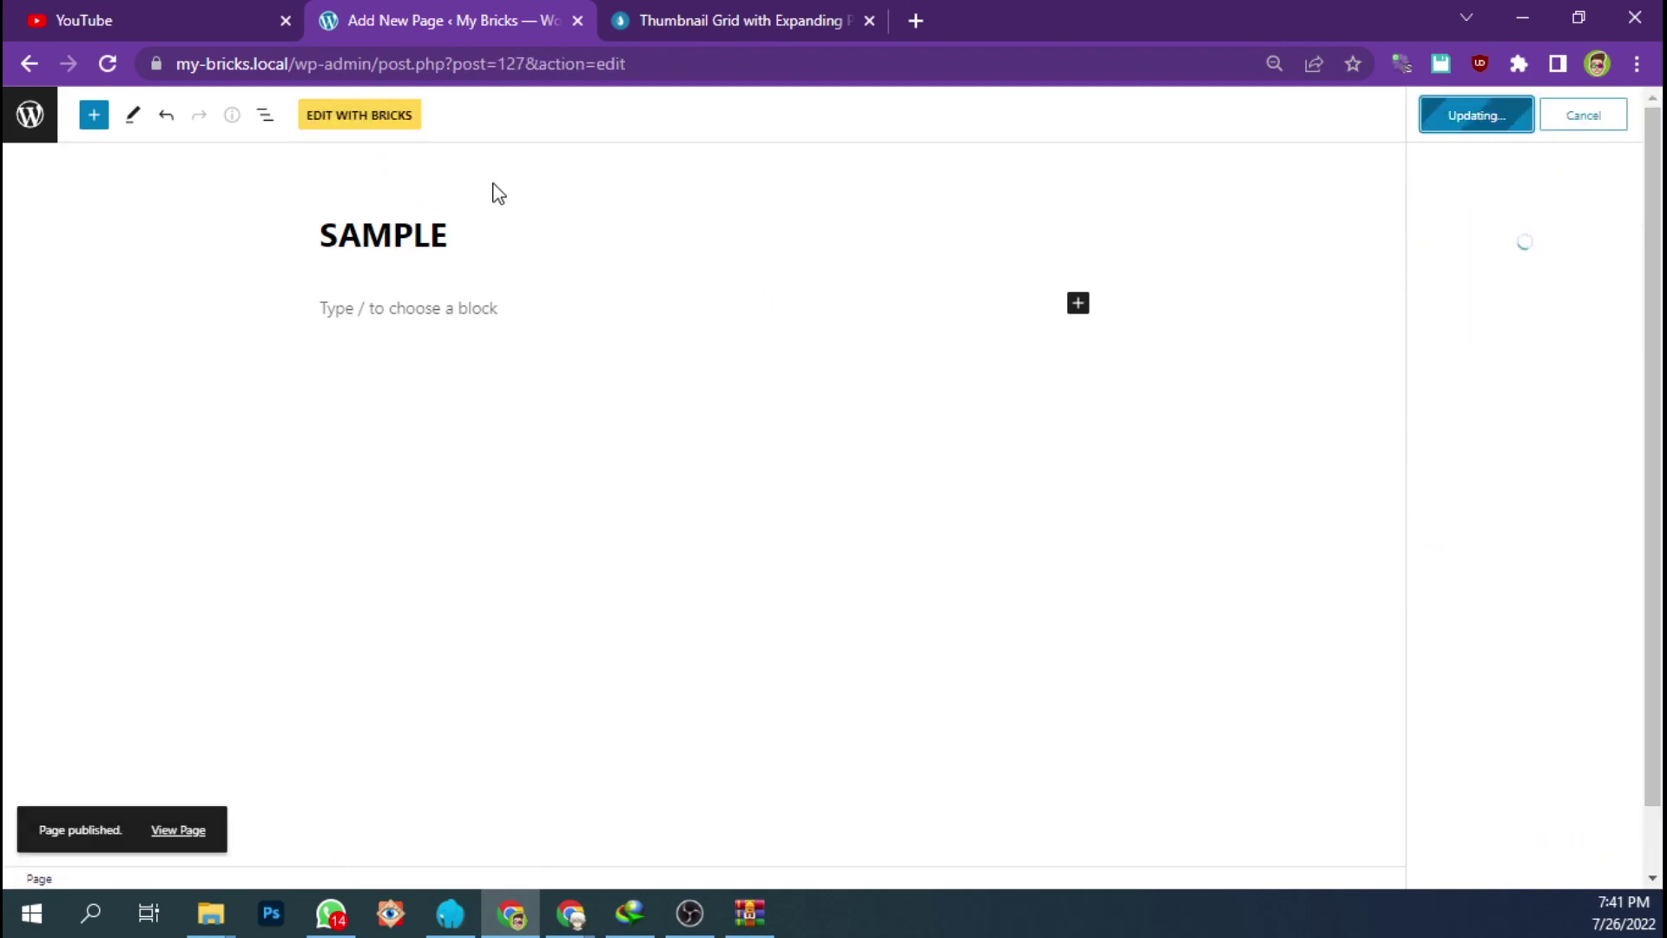
pyautogui.click(371, 122)
pyautogui.click(727, 20)
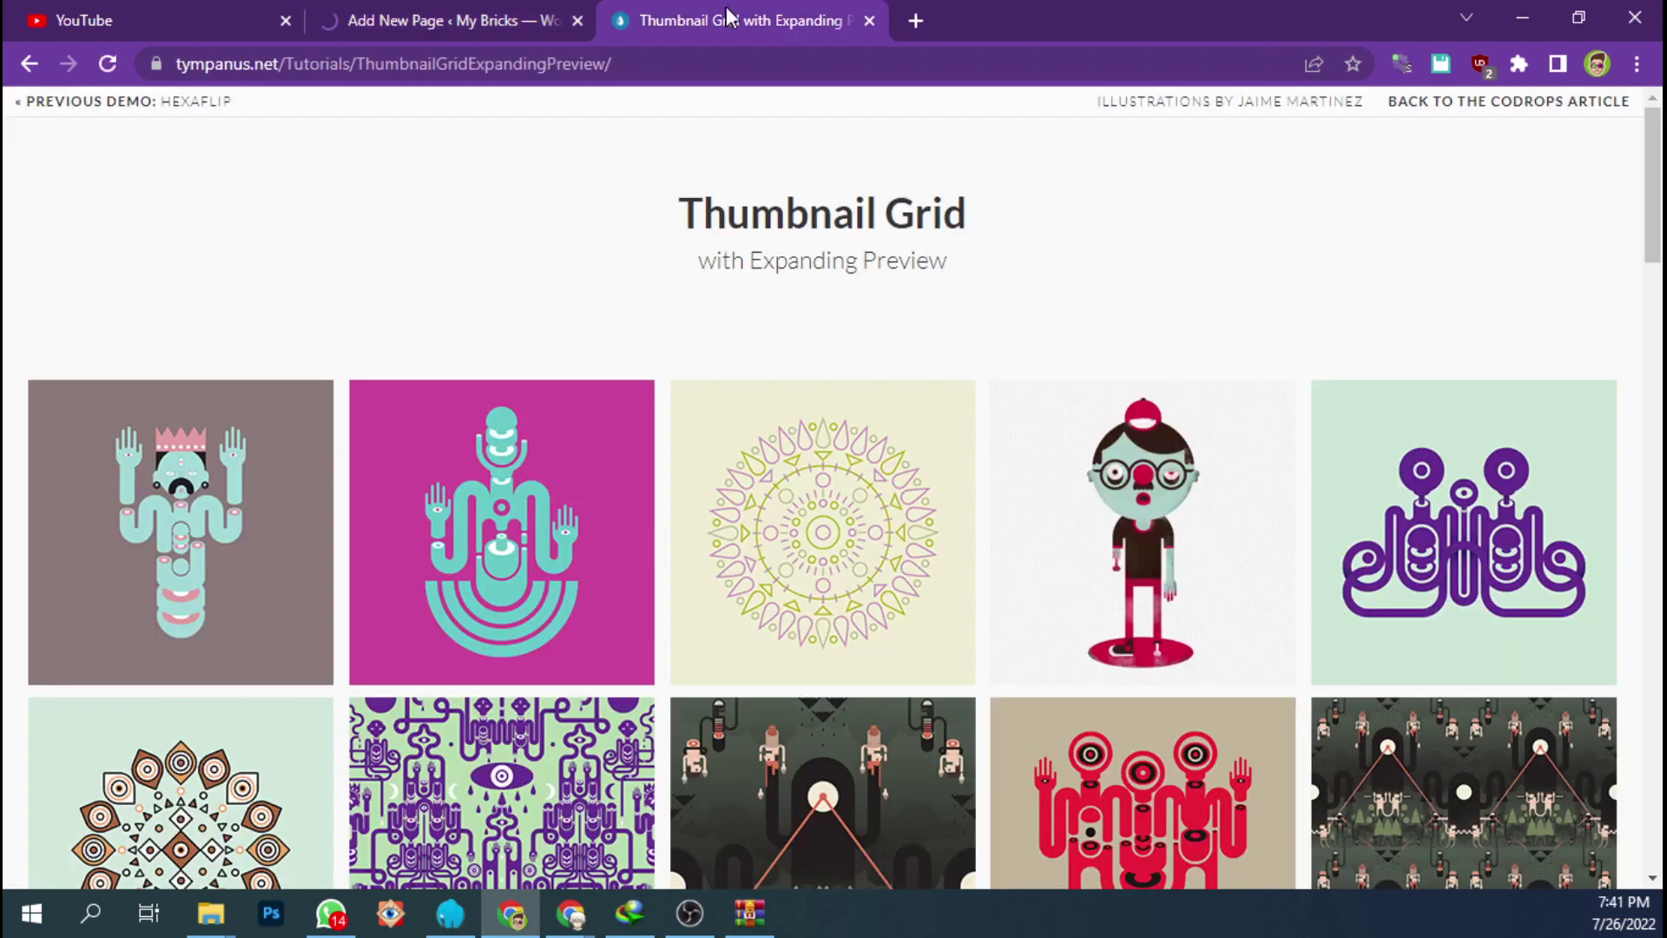
pyautogui.click(869, 20)
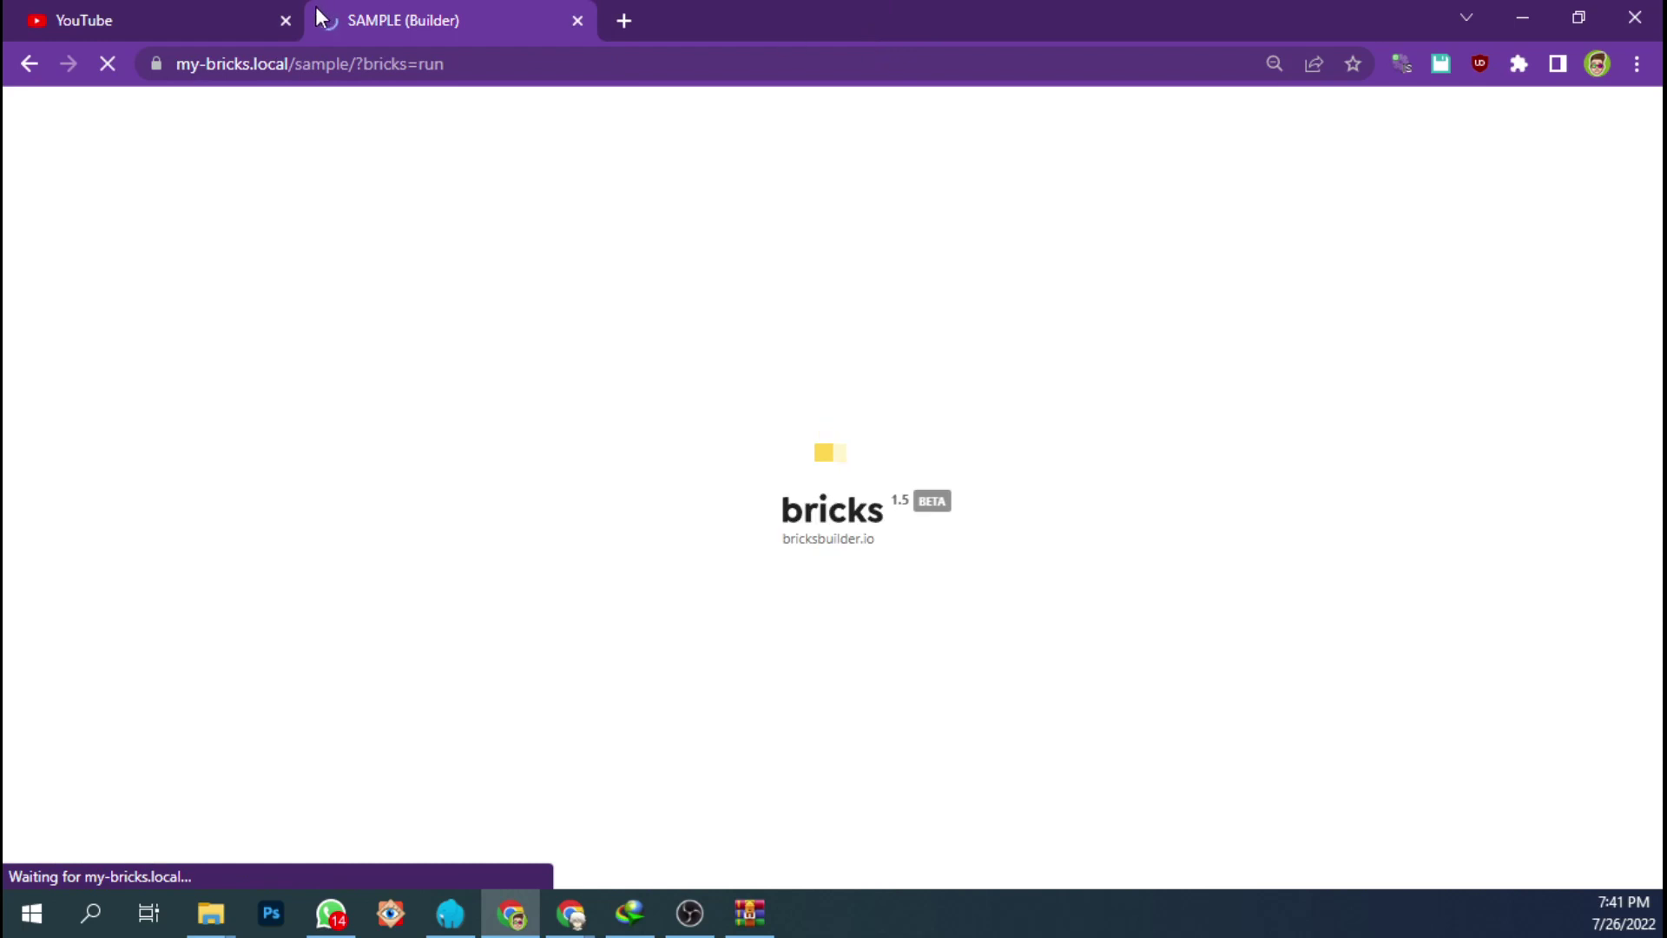
pyautogui.click(285, 20)
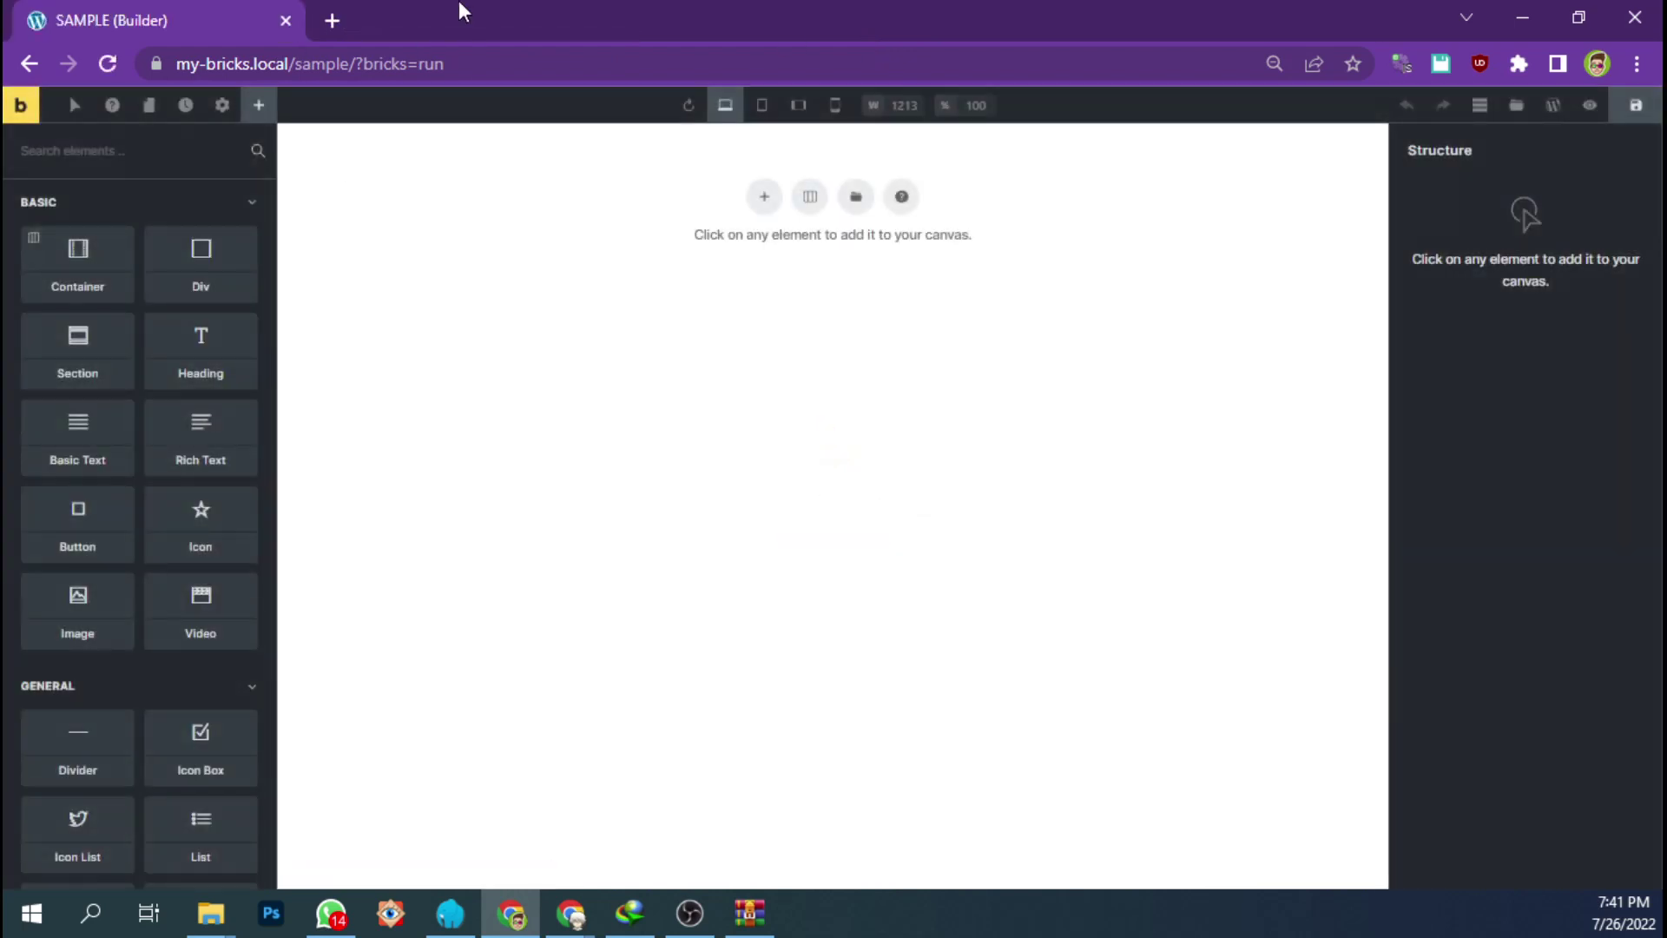
# - Look through the builder's element list down to the Custom category and return to the Basic elements
pyautogui.scroll(-6, 264, 304)
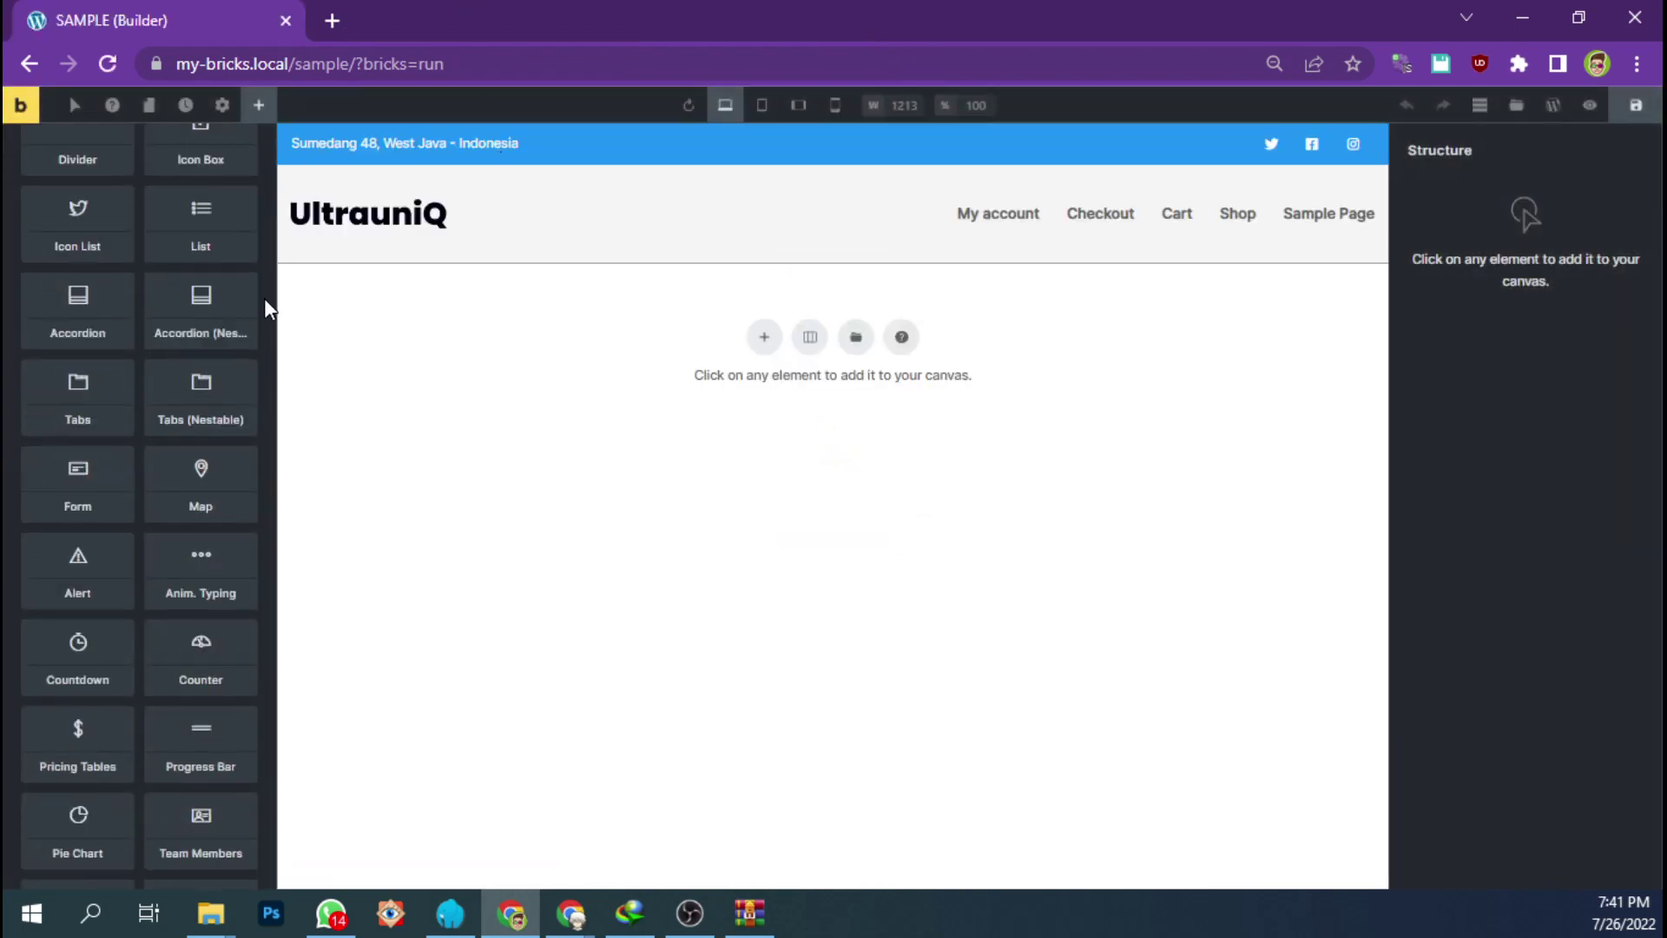
pyautogui.scroll(6, 264, 304)
pyautogui.scroll(-15, 245, 321)
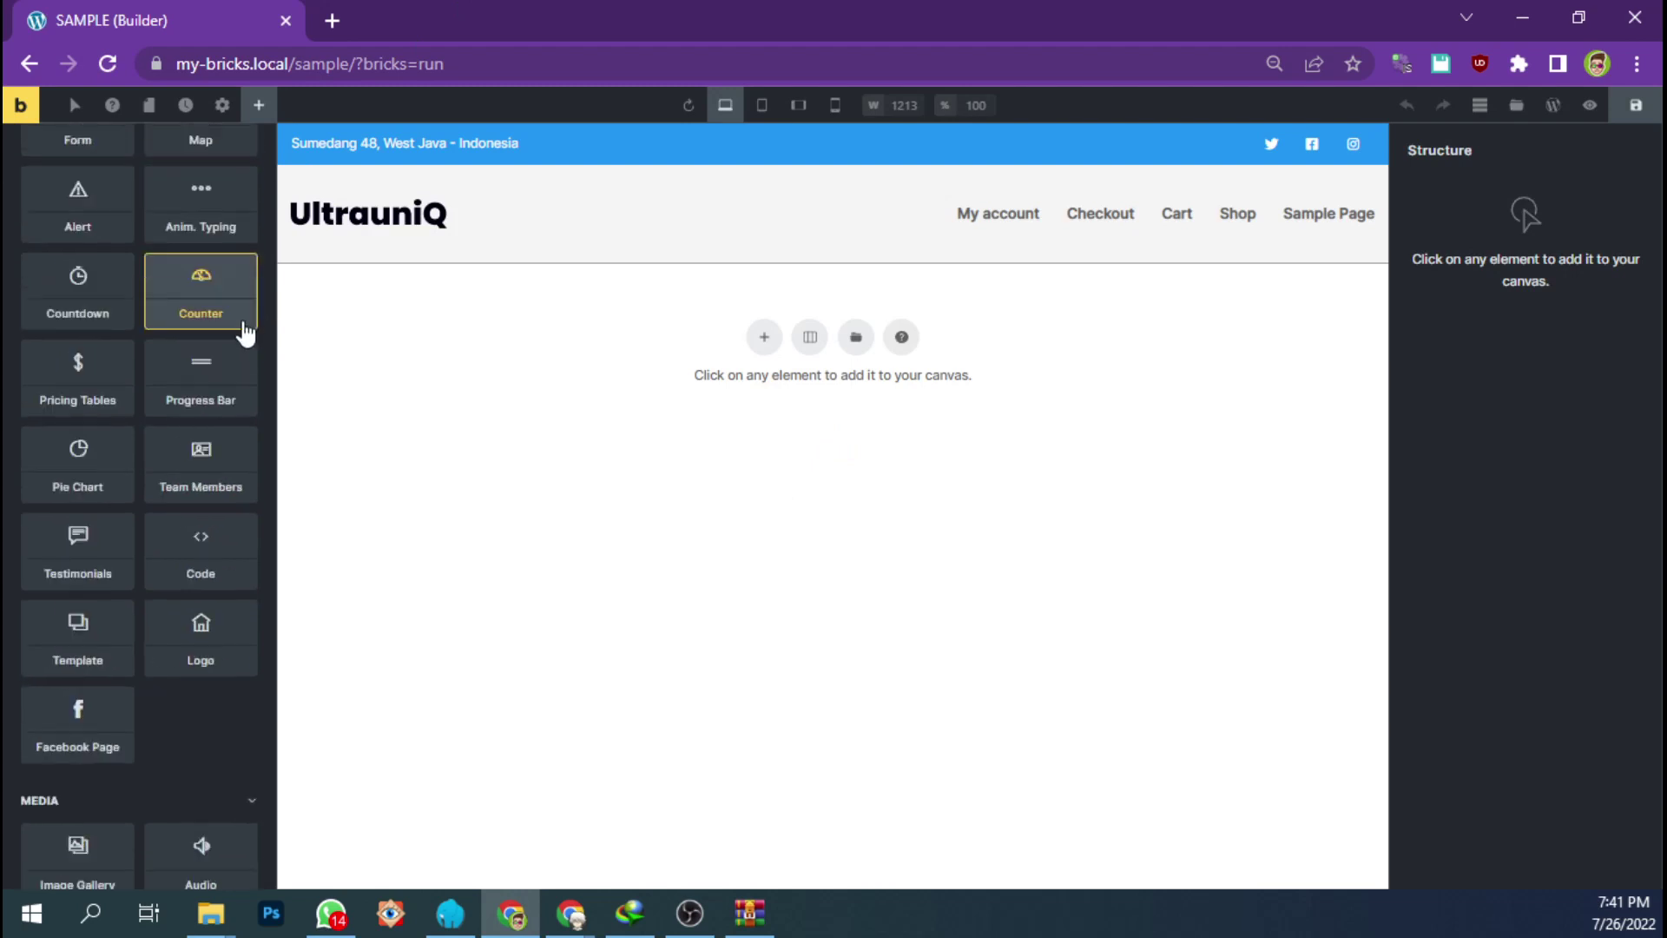
pyautogui.scroll(-10, 245, 330)
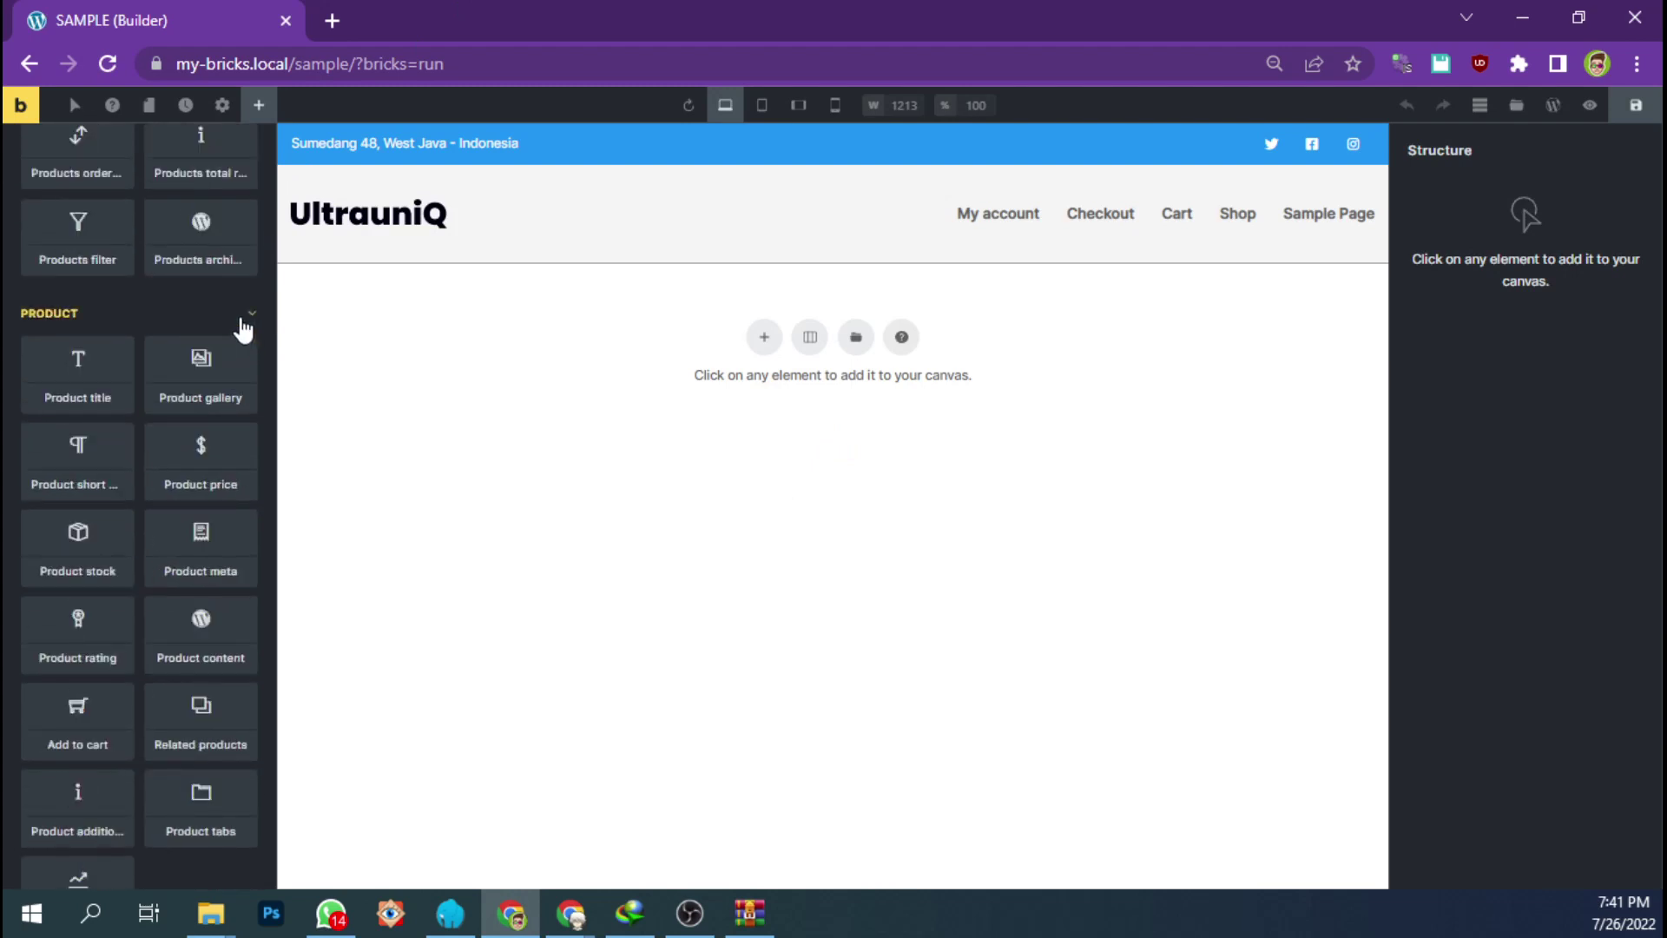
pyautogui.scroll(-2, 244, 327)
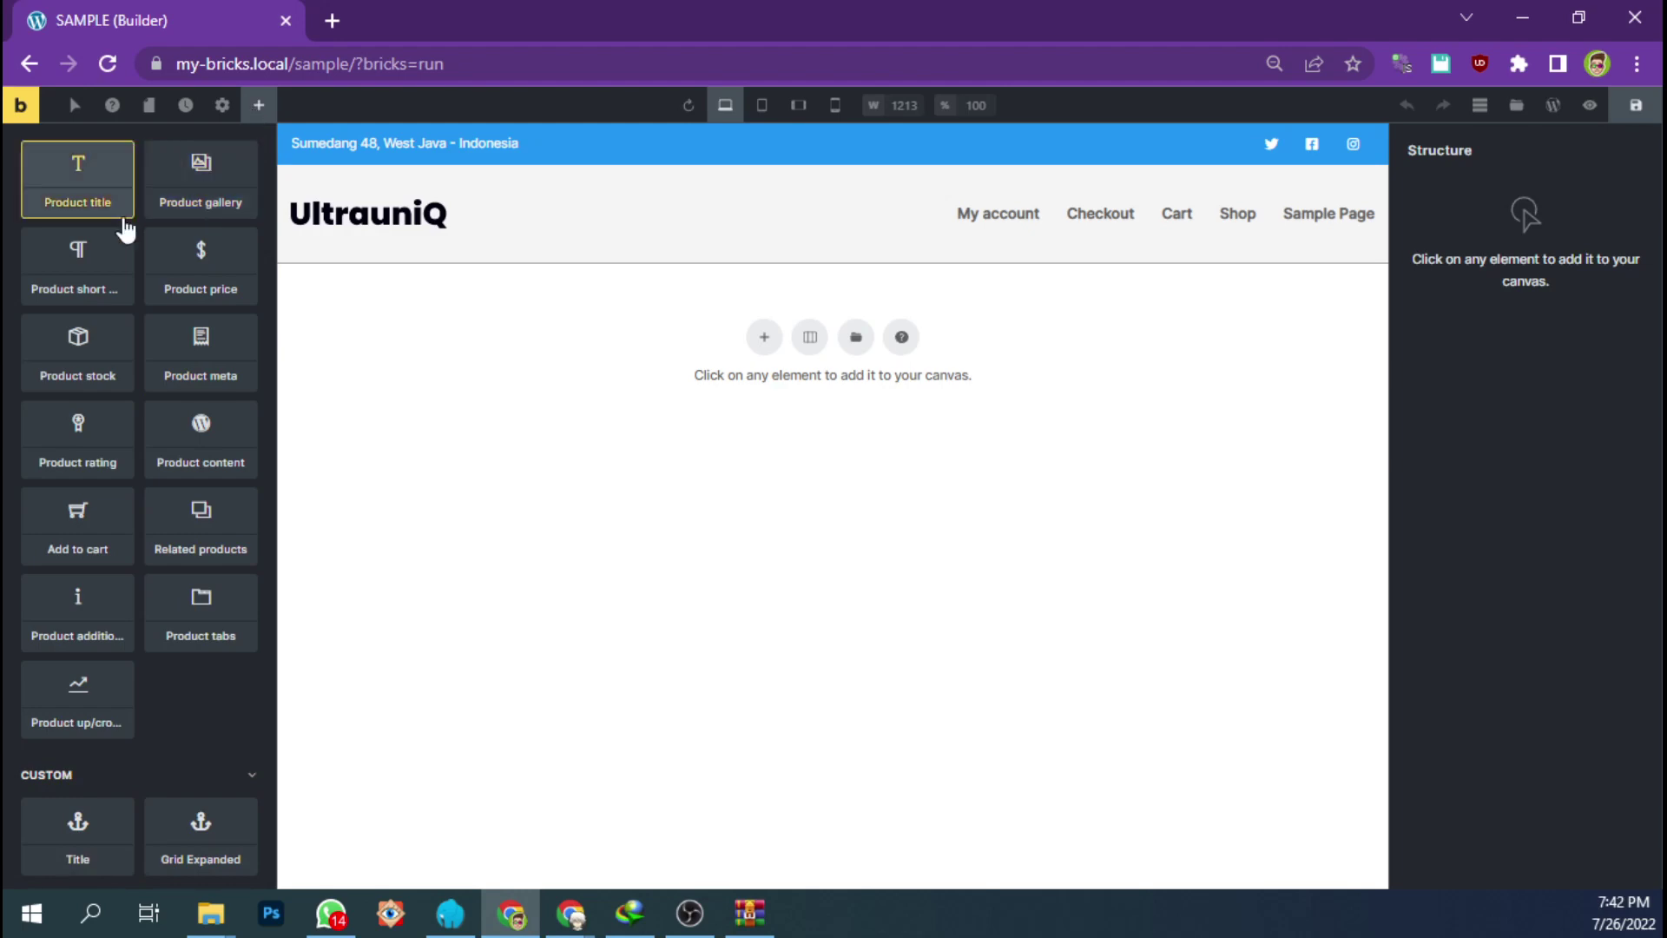
pyautogui.scroll(10, 123, 239)
pyautogui.scroll(5, 119, 252)
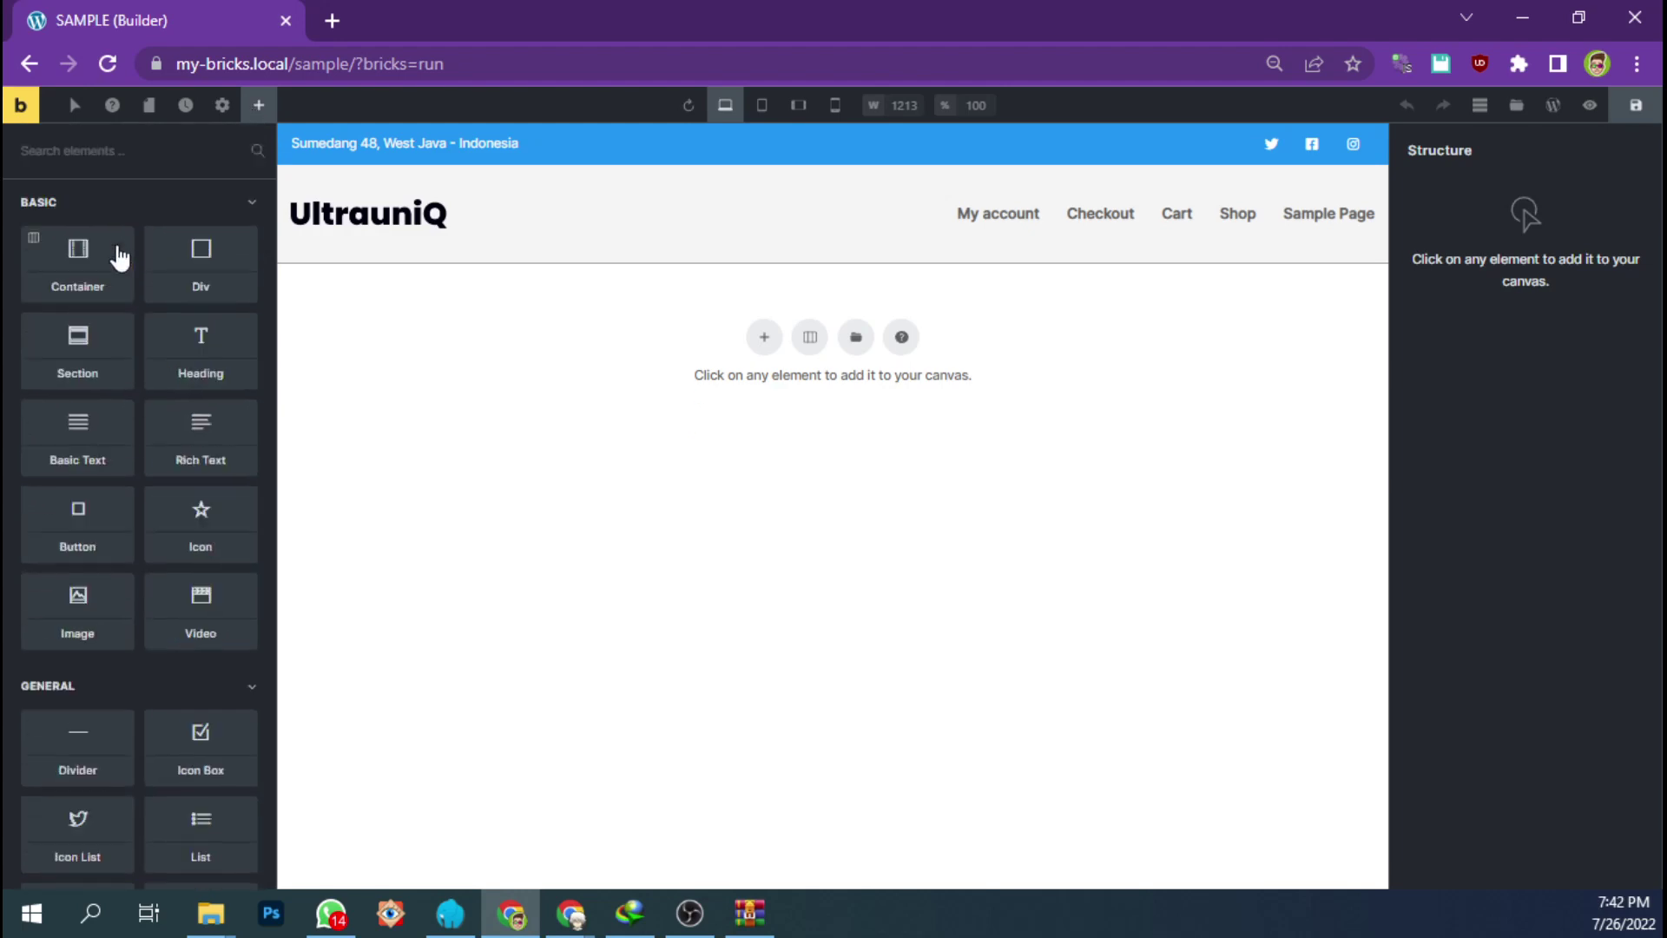
# - Add a section to the page, search the elements for "grid" and insert Grid Expanded into the section's container
pyautogui.click(76, 365)
pyautogui.click(1470, 246)
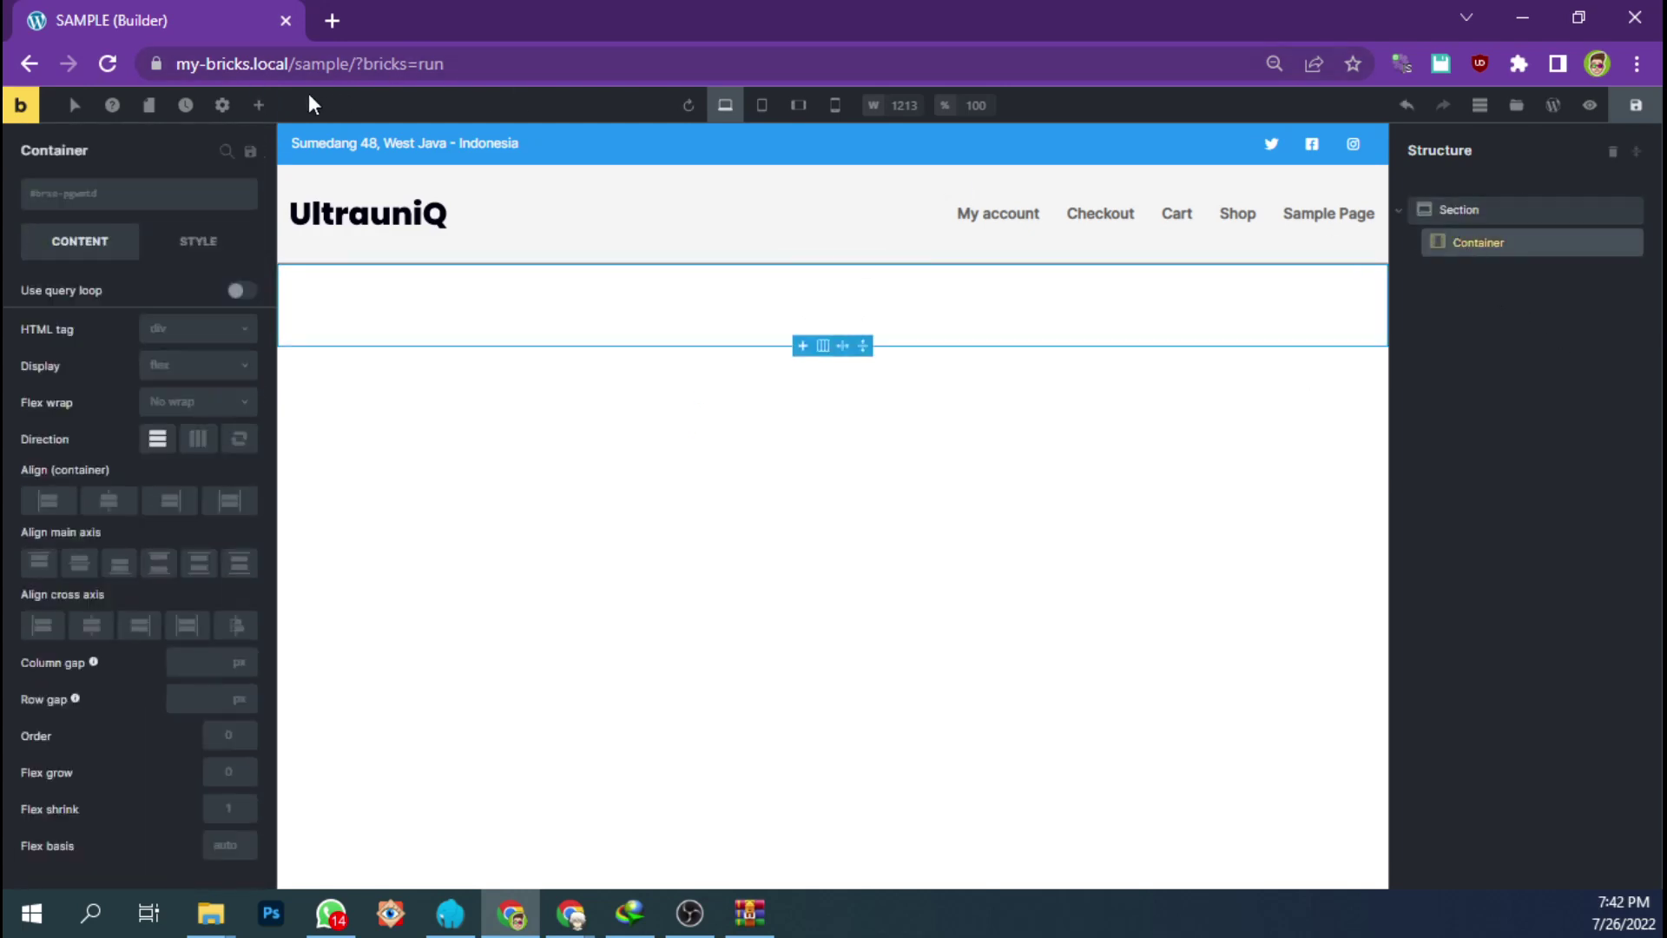
pyautogui.click(259, 105)
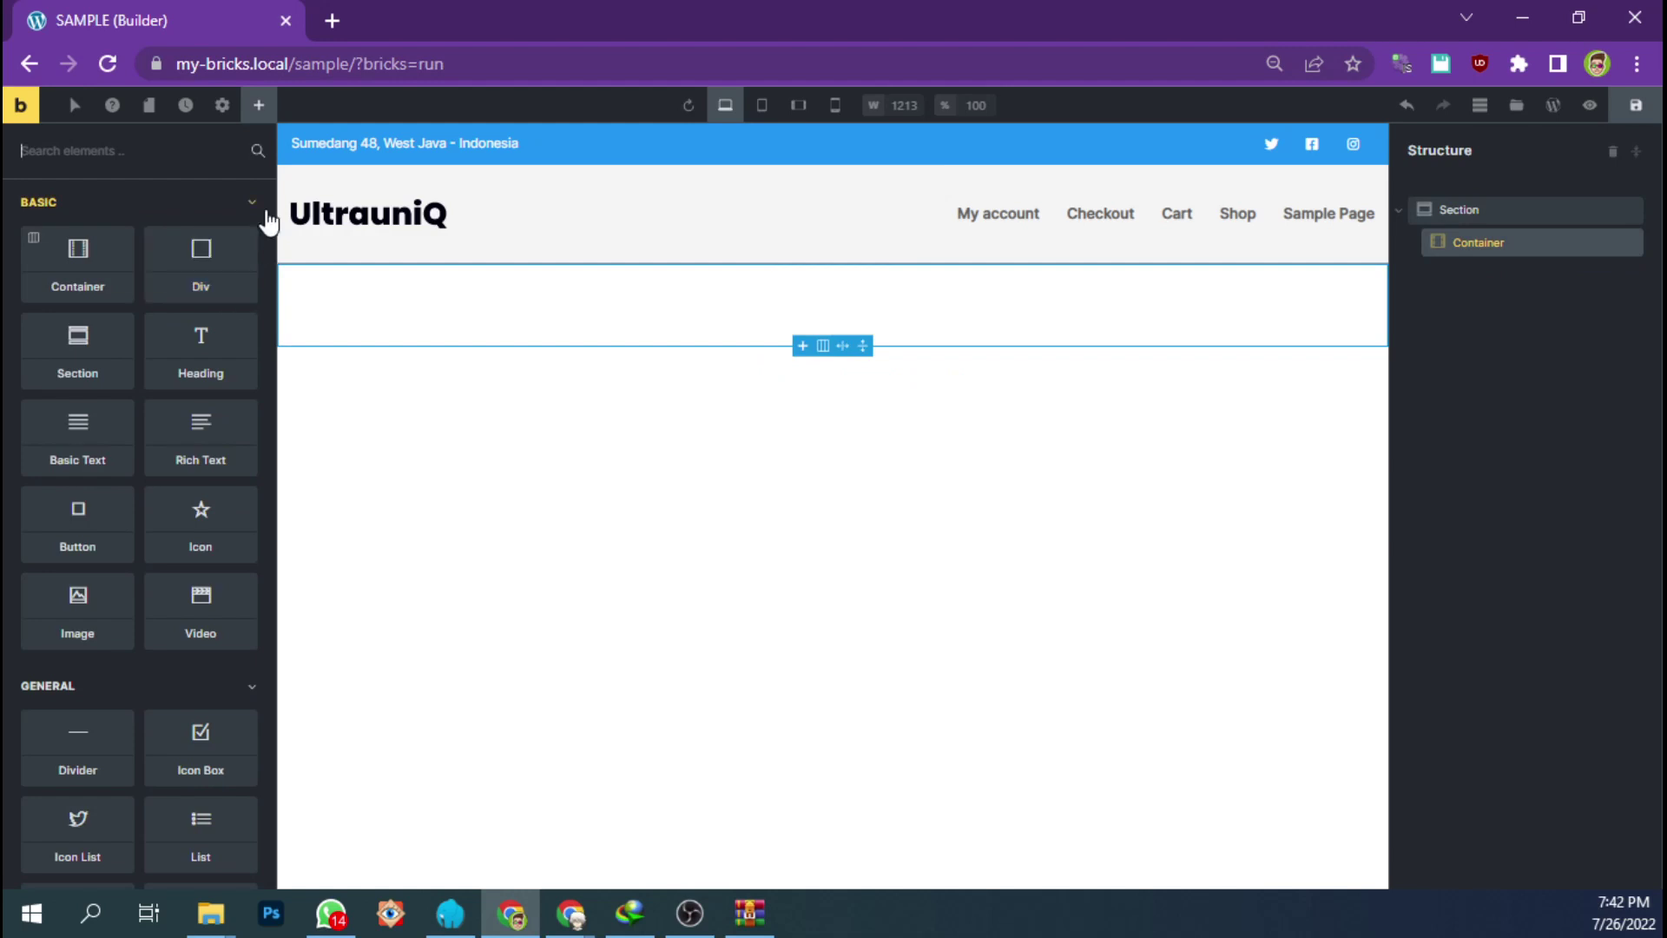
pyautogui.click(191, 151)
pyautogui.write('grid')
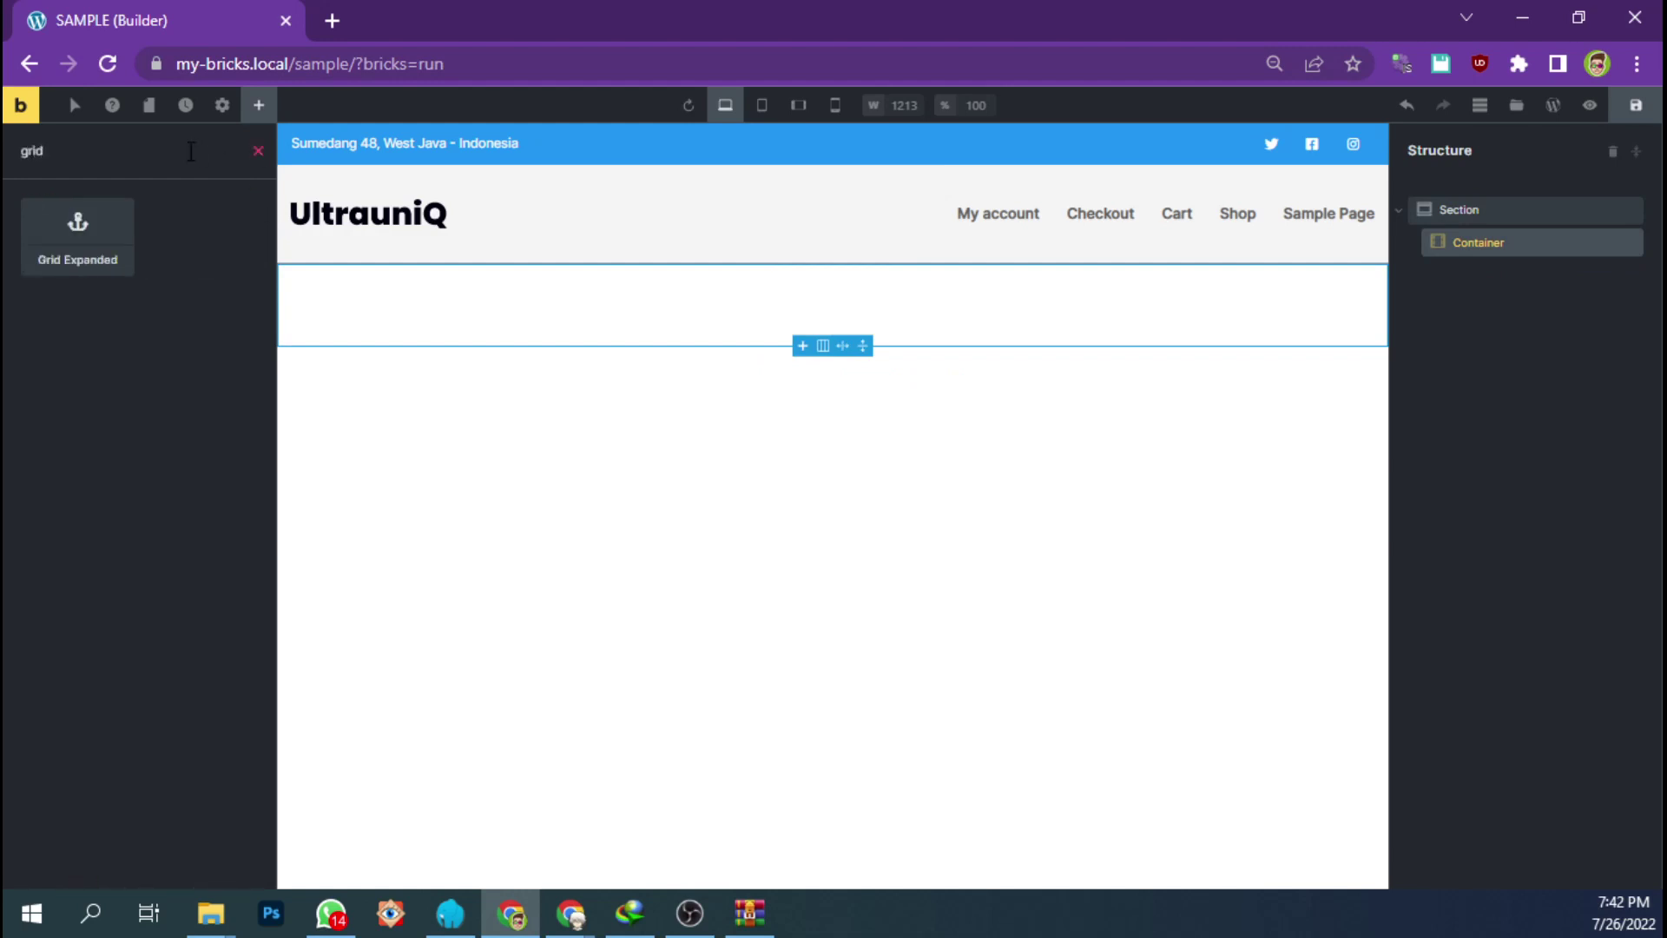
pyautogui.click(102, 257)
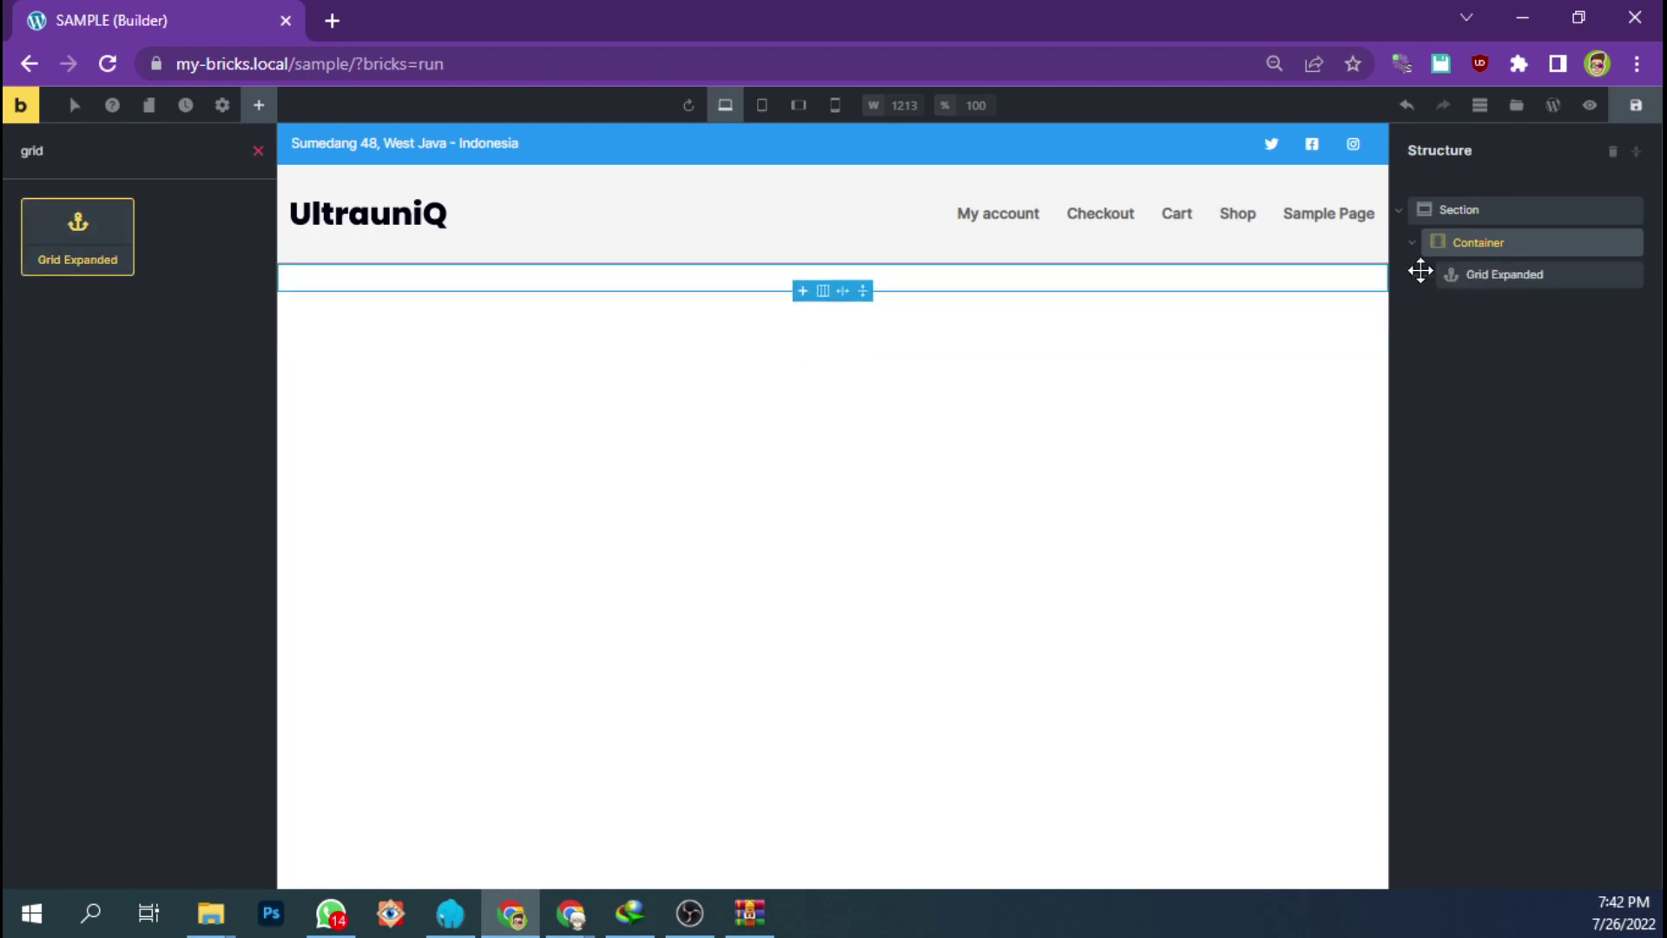
# - Add an item to the Grid Expanded element with the image pennant-1.jpg at the Shop Single (600×600) size
pyautogui.click(1491, 274)
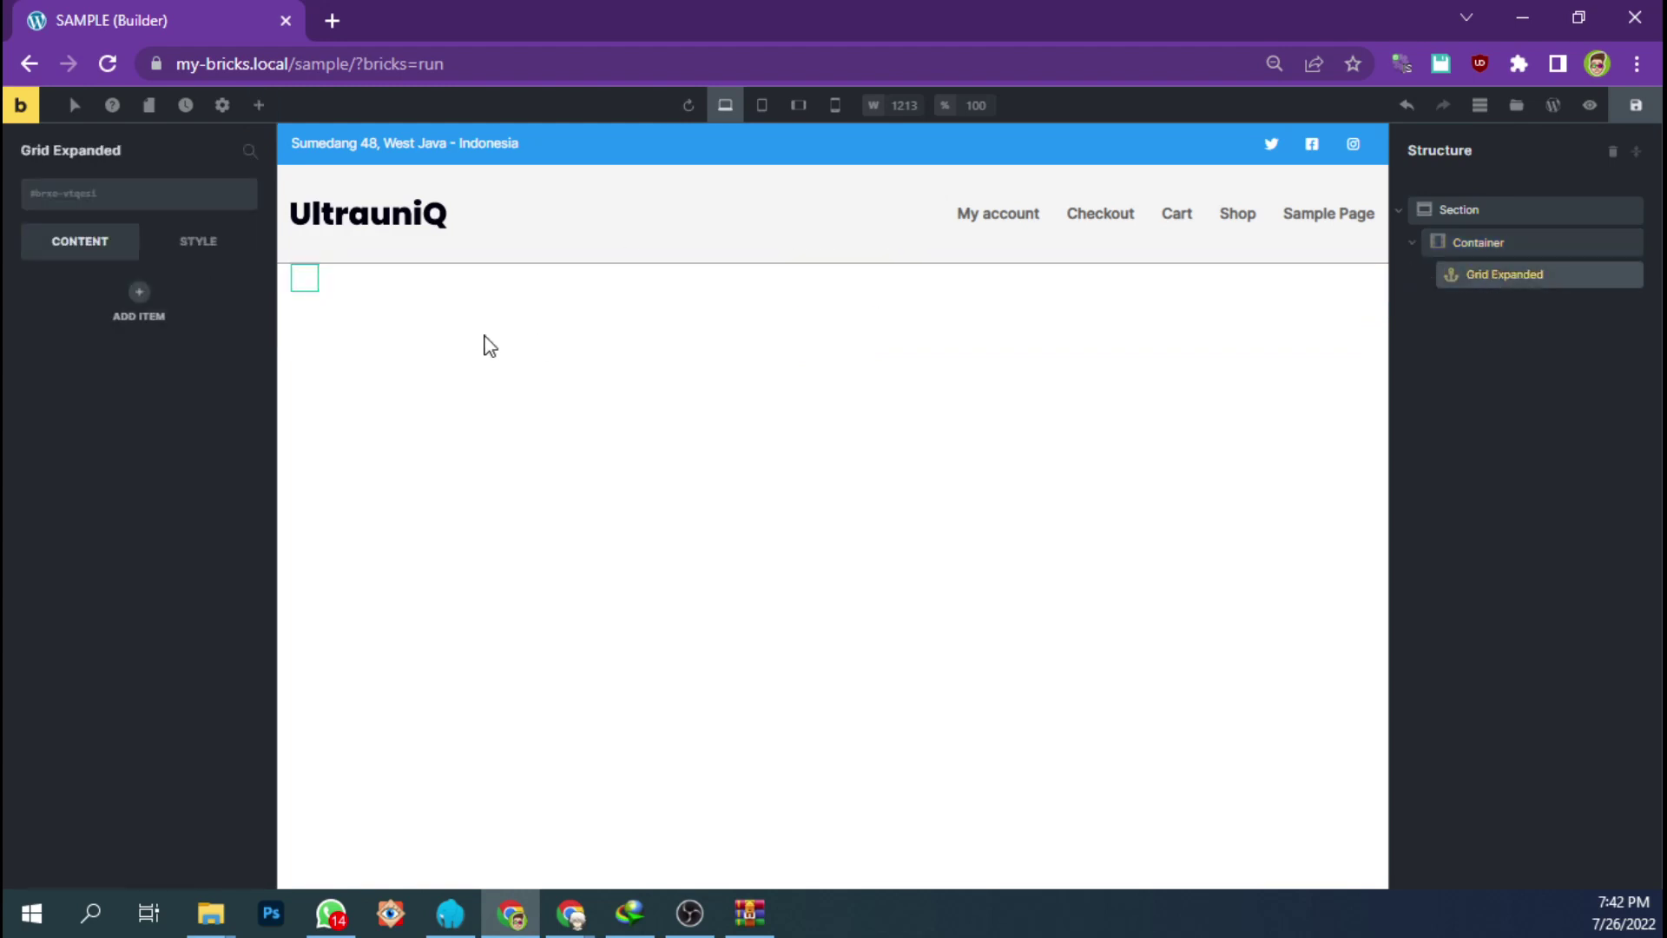
pyautogui.click(141, 295)
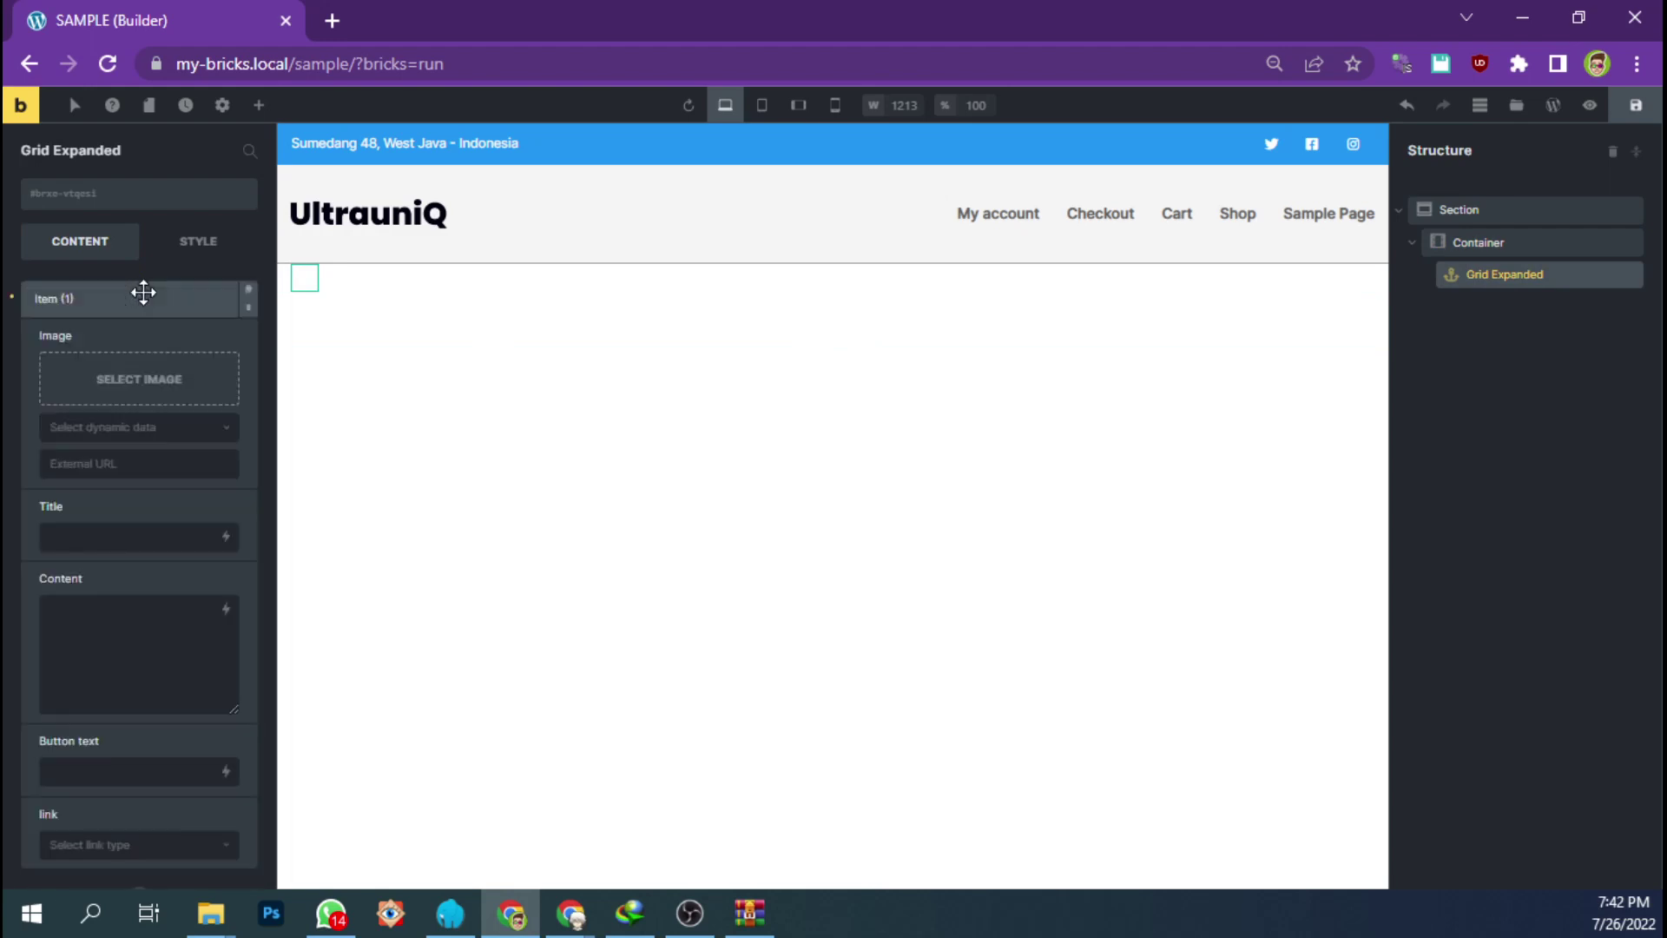
pyautogui.click(133, 394)
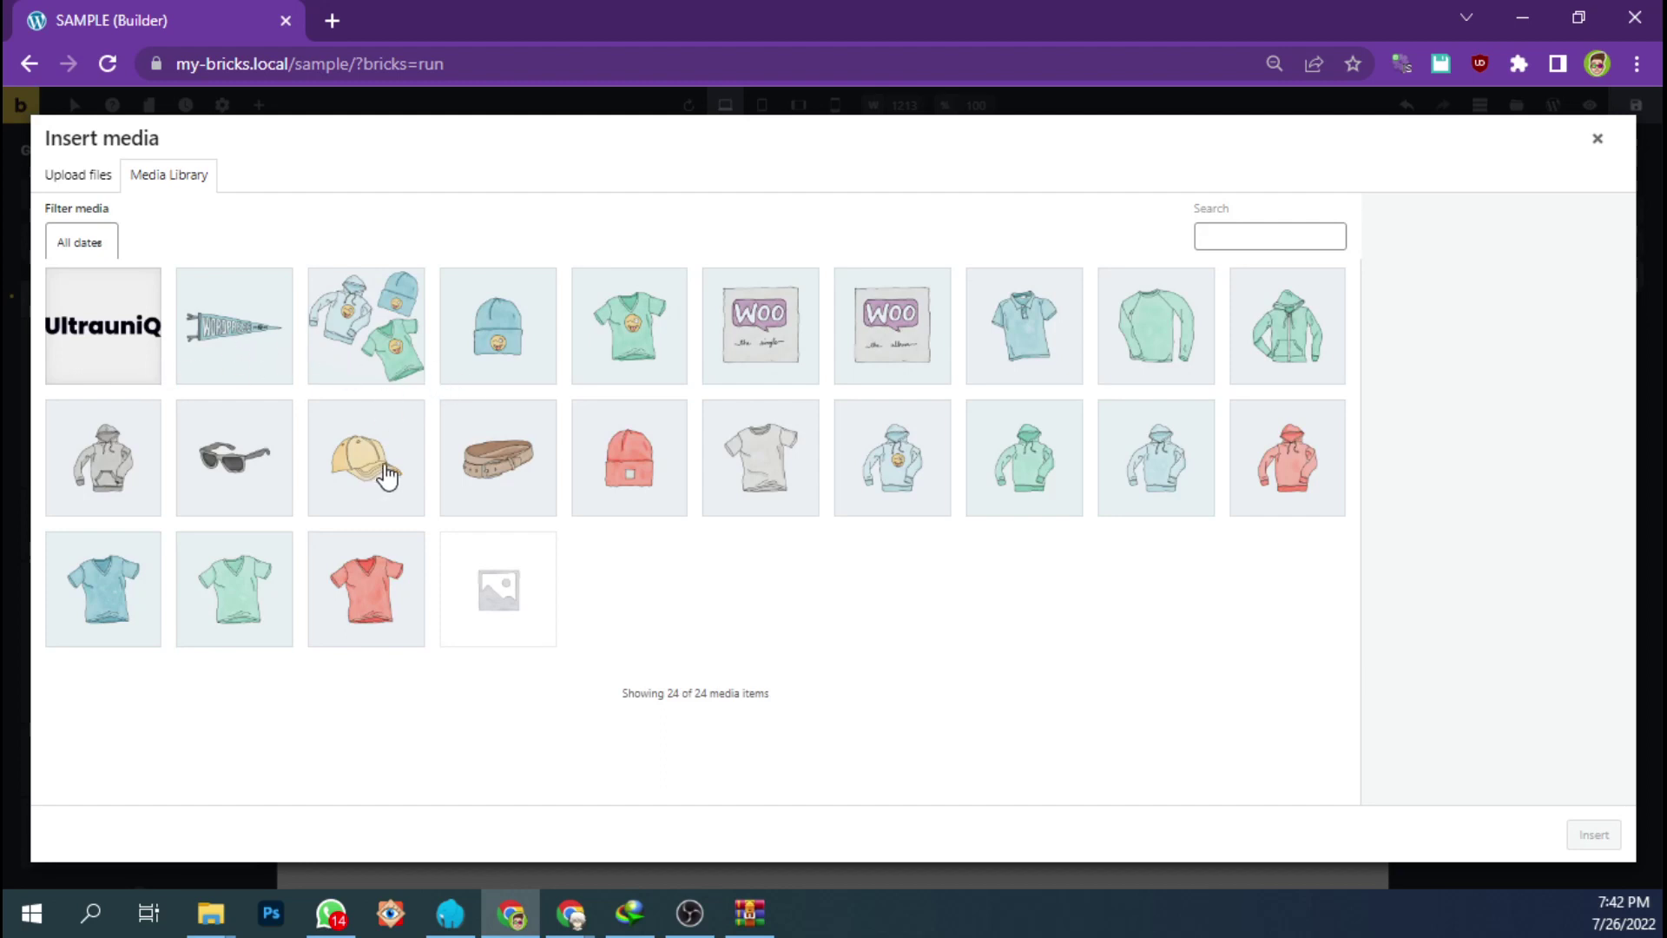
pyautogui.click(279, 345)
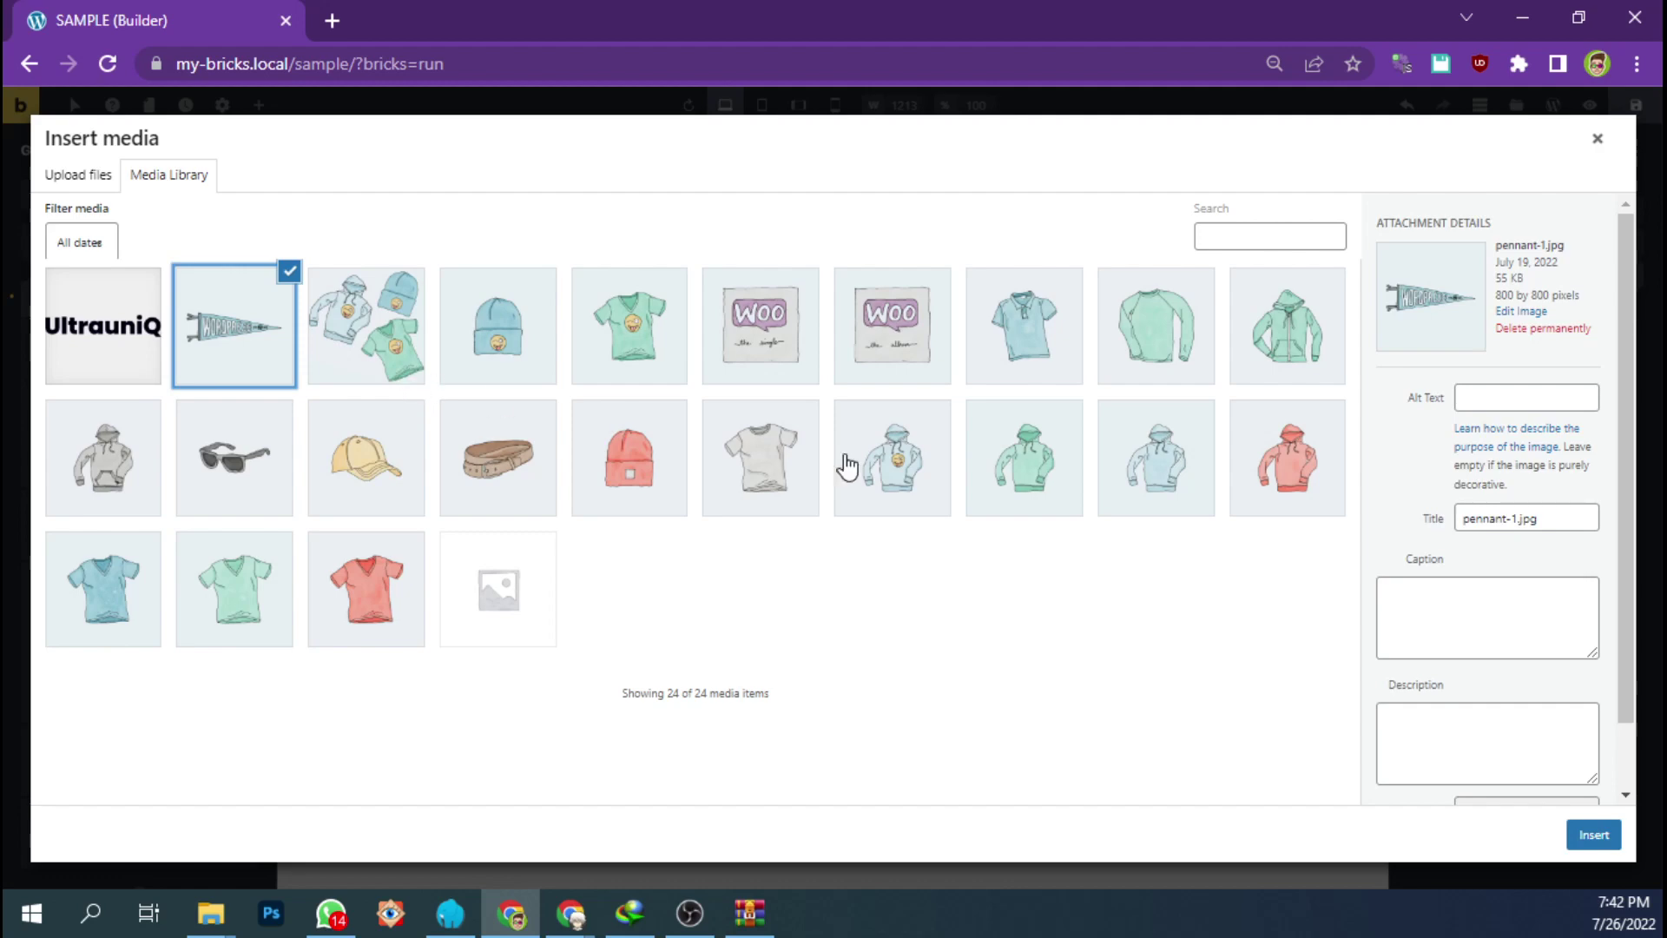
pyautogui.click(1584, 838)
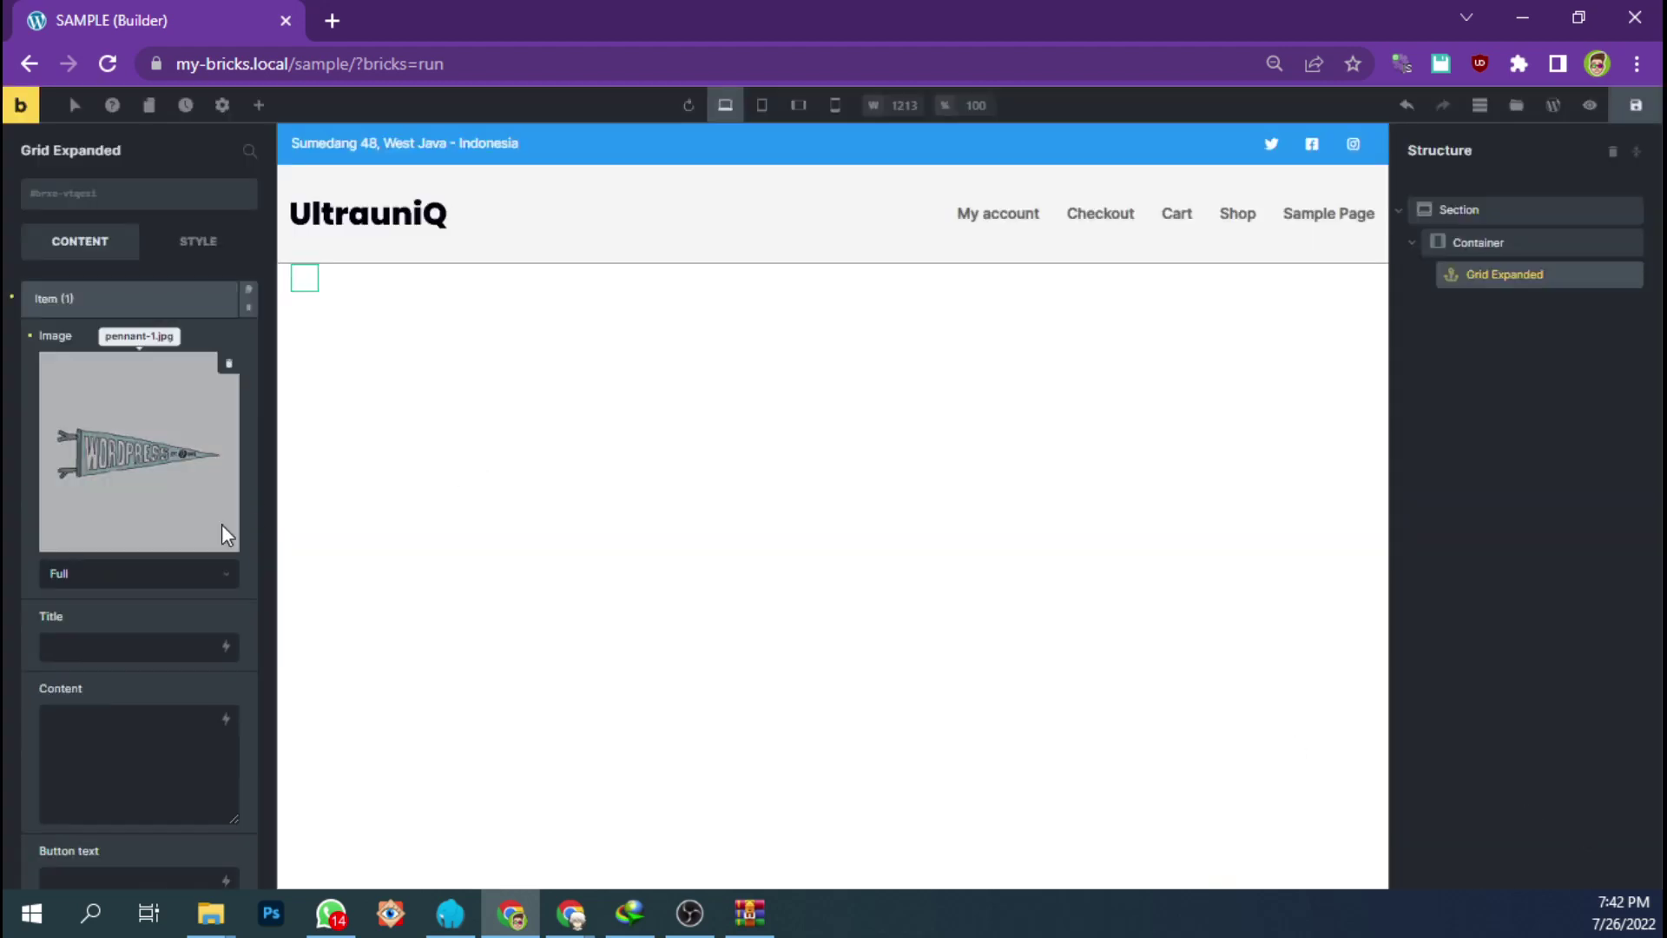
pyautogui.scroll(-2, 100, 473)
pyautogui.click(100, 451)
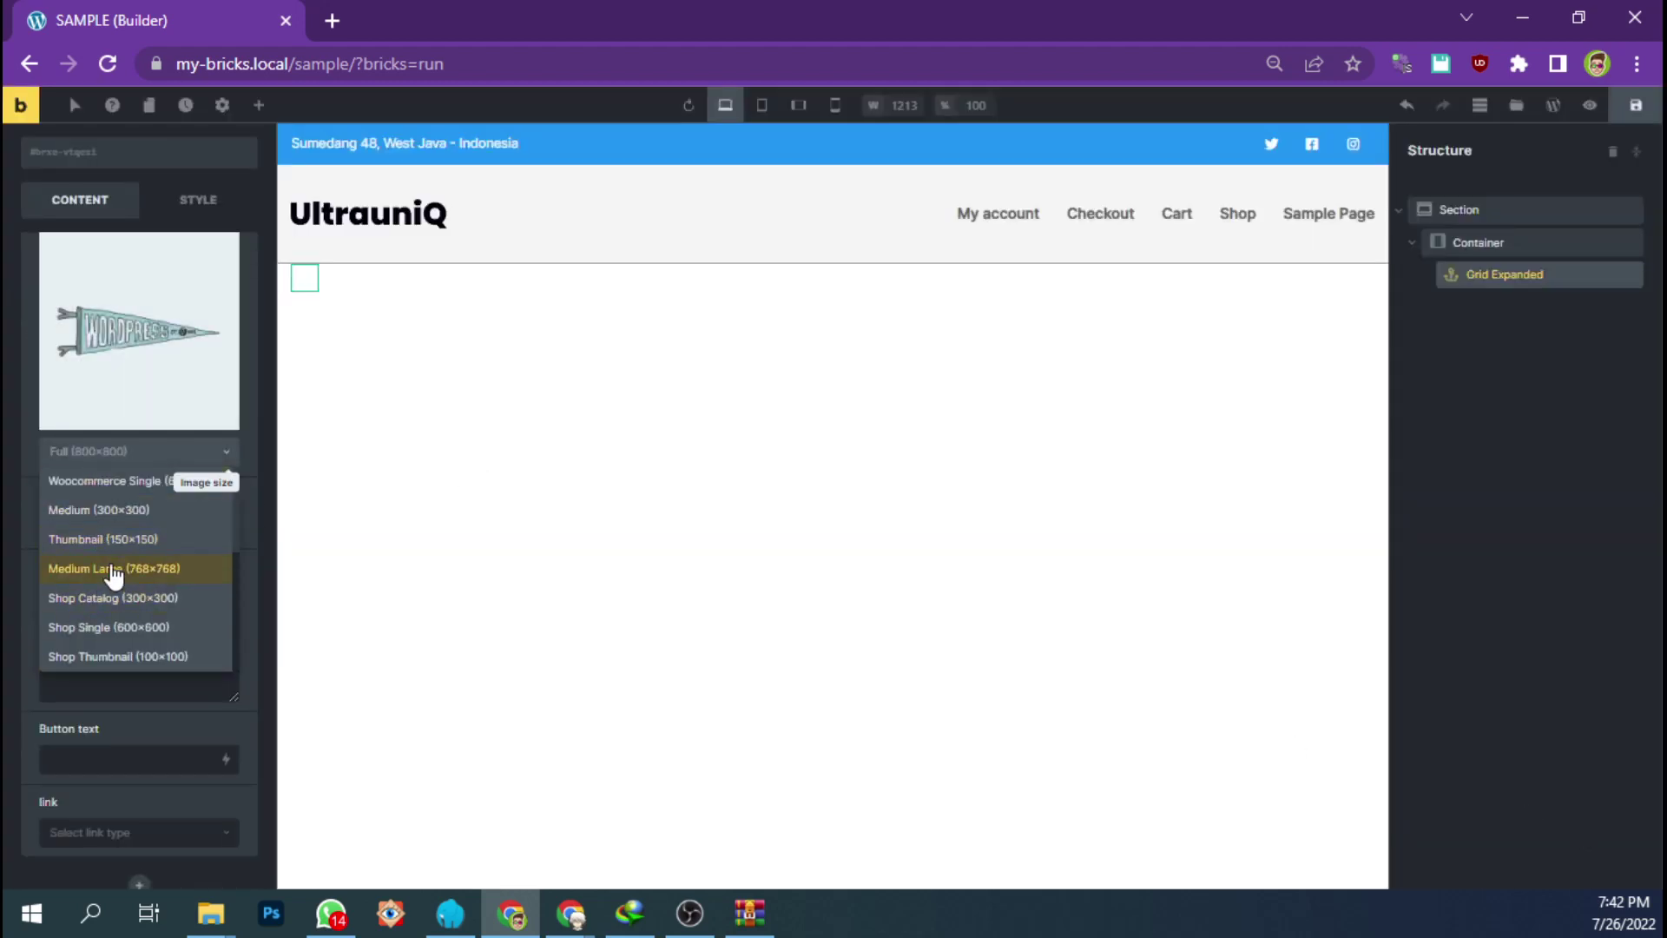
pyautogui.click(130, 632)
# - Set the grid item's title to "My Potfolio A" and its content to "Description of My Portfolio"
pyautogui.click(100, 528)
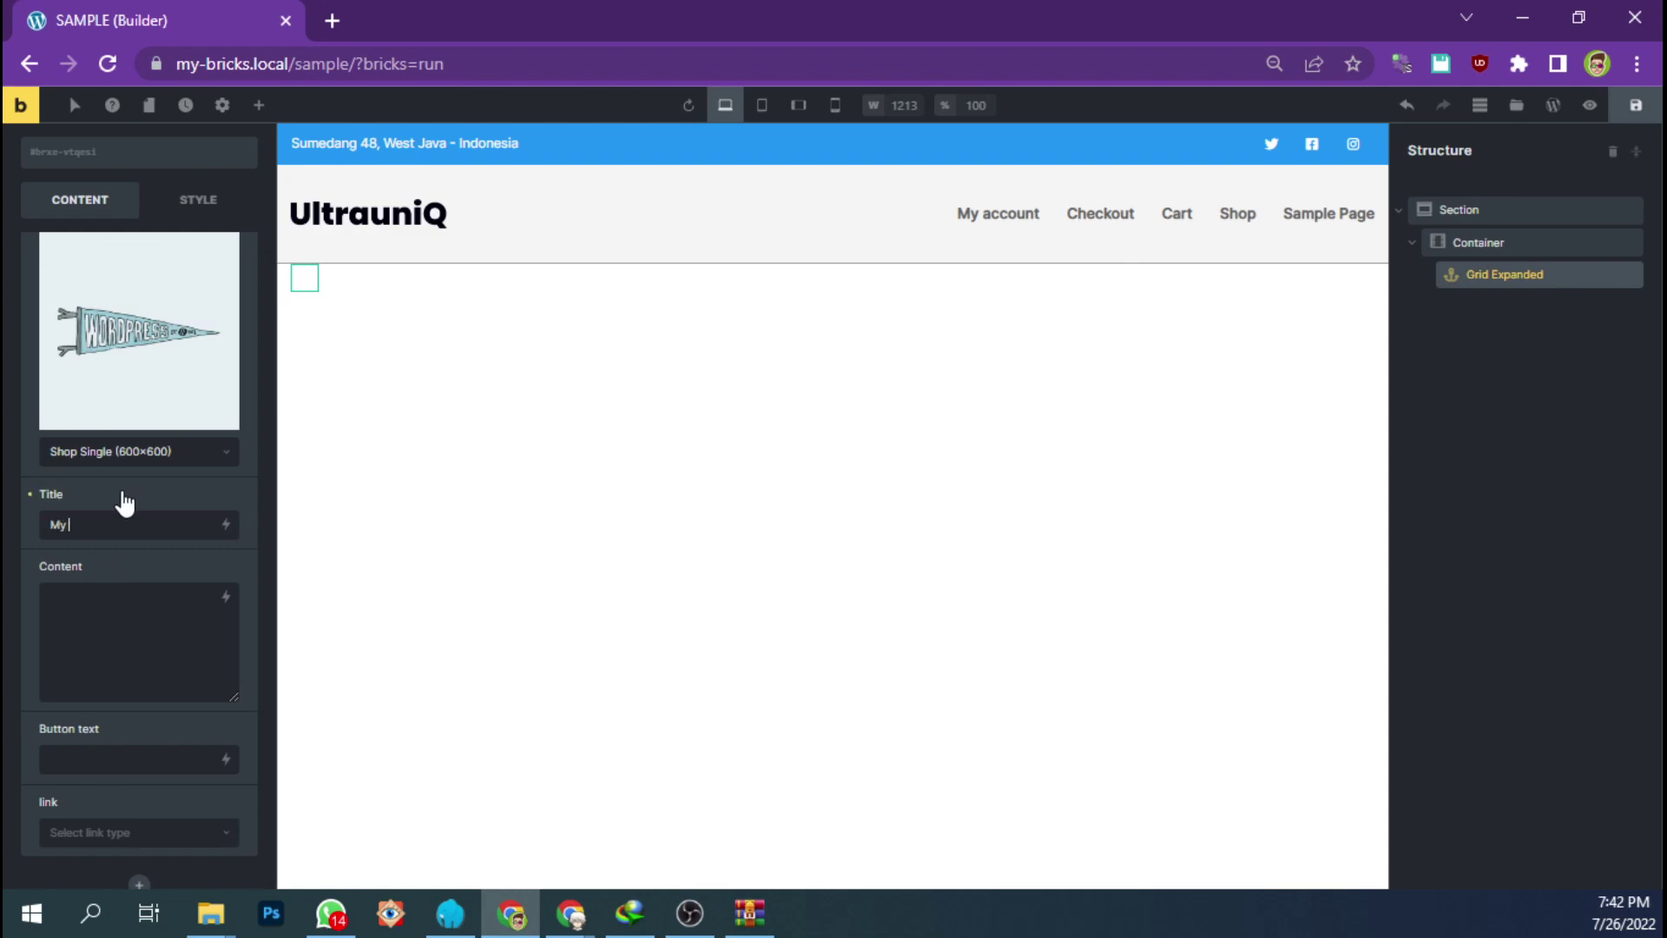
pyautogui.write('My Potfolio A')
pyautogui.click(125, 594)
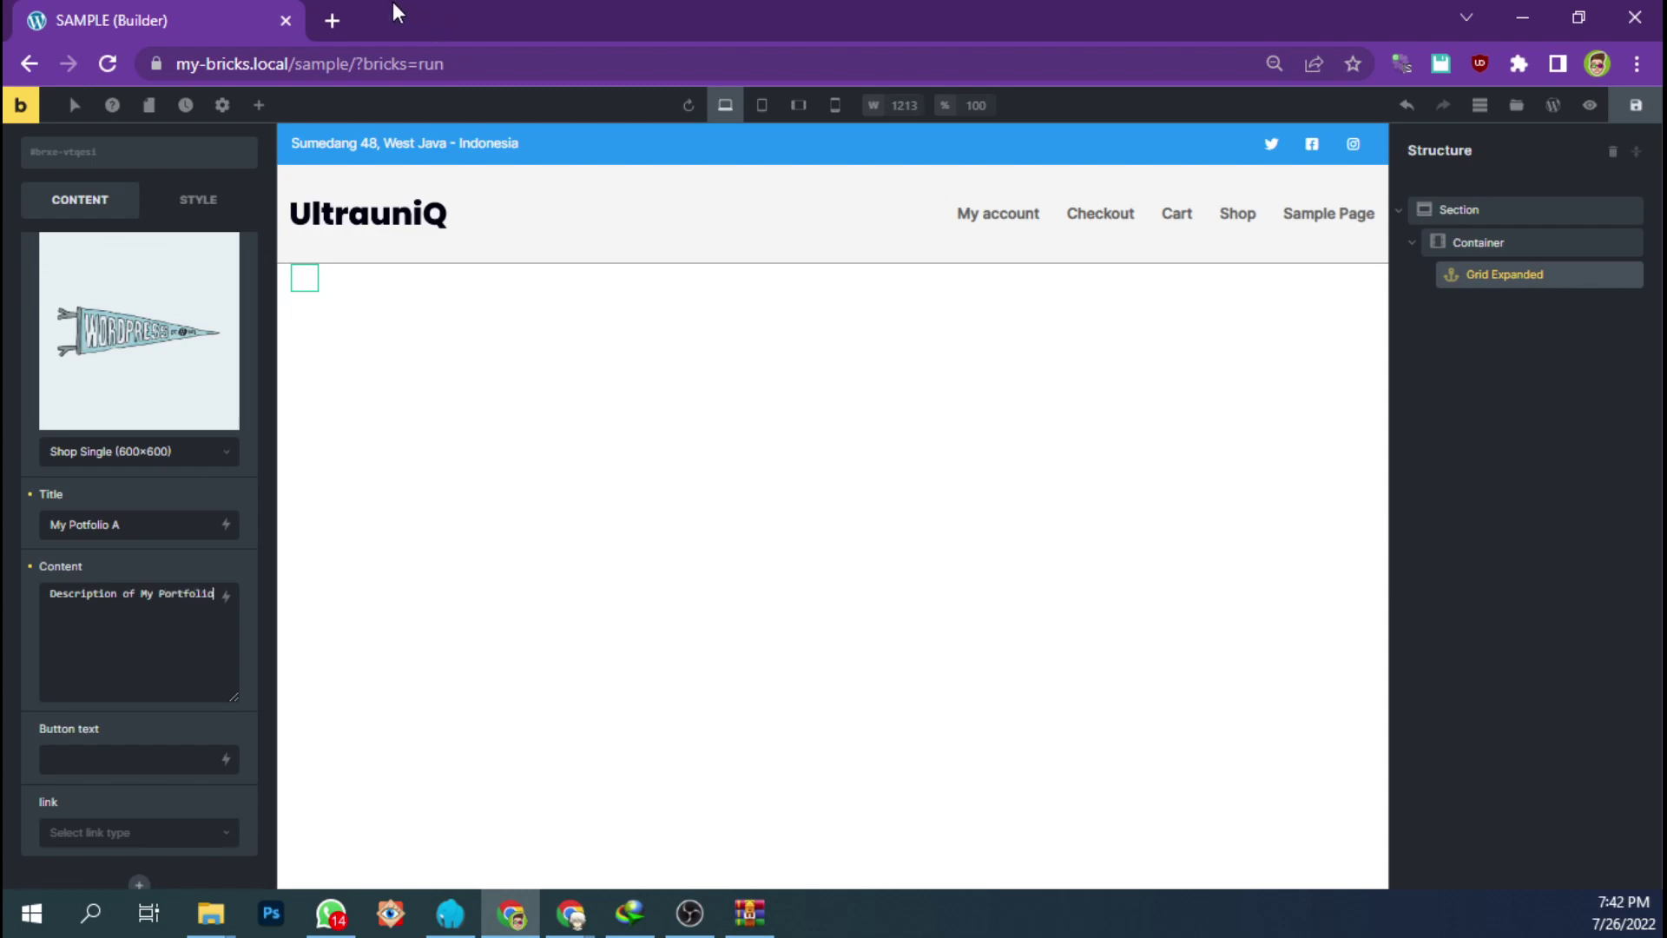
# - Search the web for "lorem ipsum" and copy the first two sentences under "What is Lorem Ipsum?" on lipsum.com
pyautogui.click(334, 20)
pyautogui.write('lore')
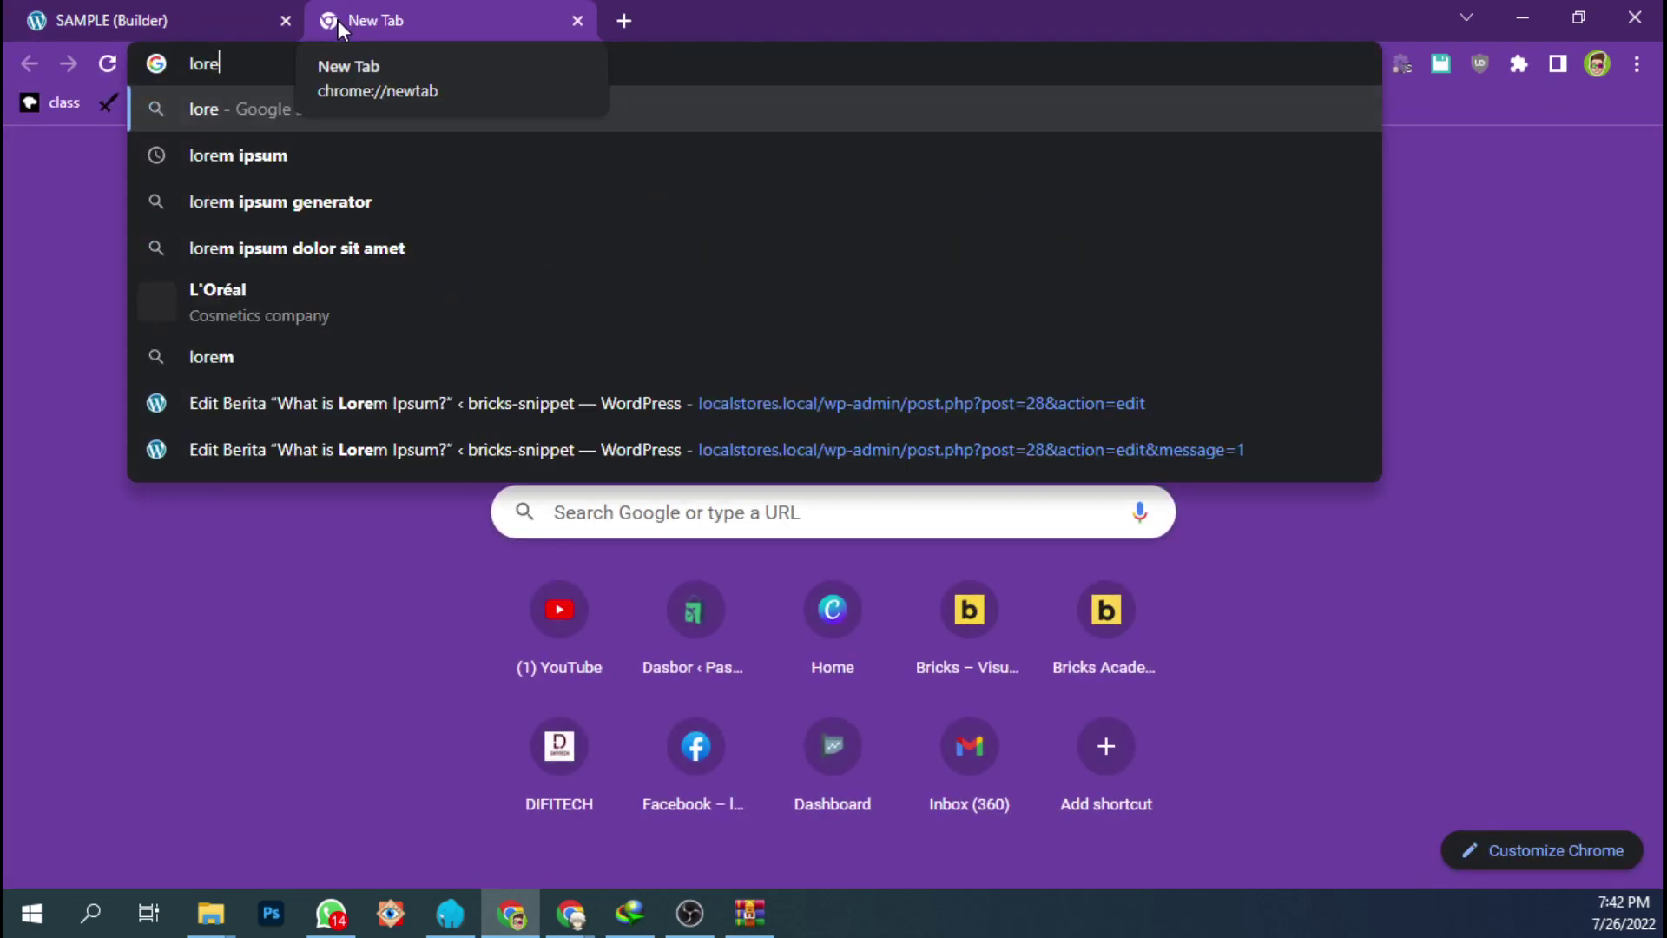
pyautogui.write('m ipsum')
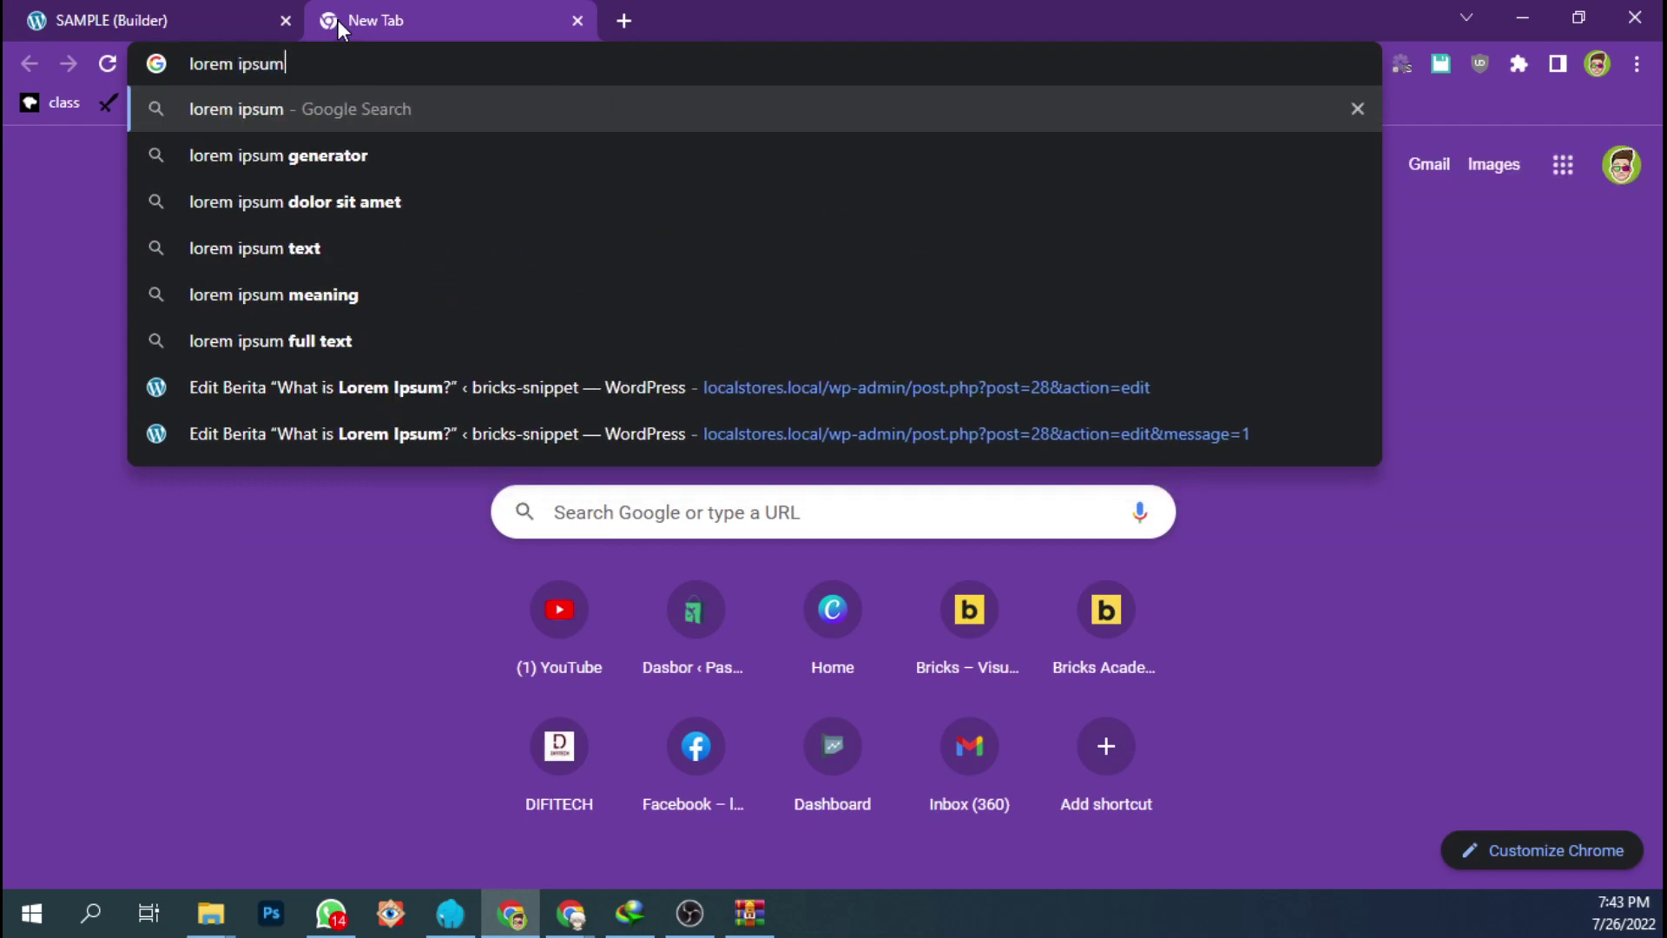
pyautogui.press('Return')
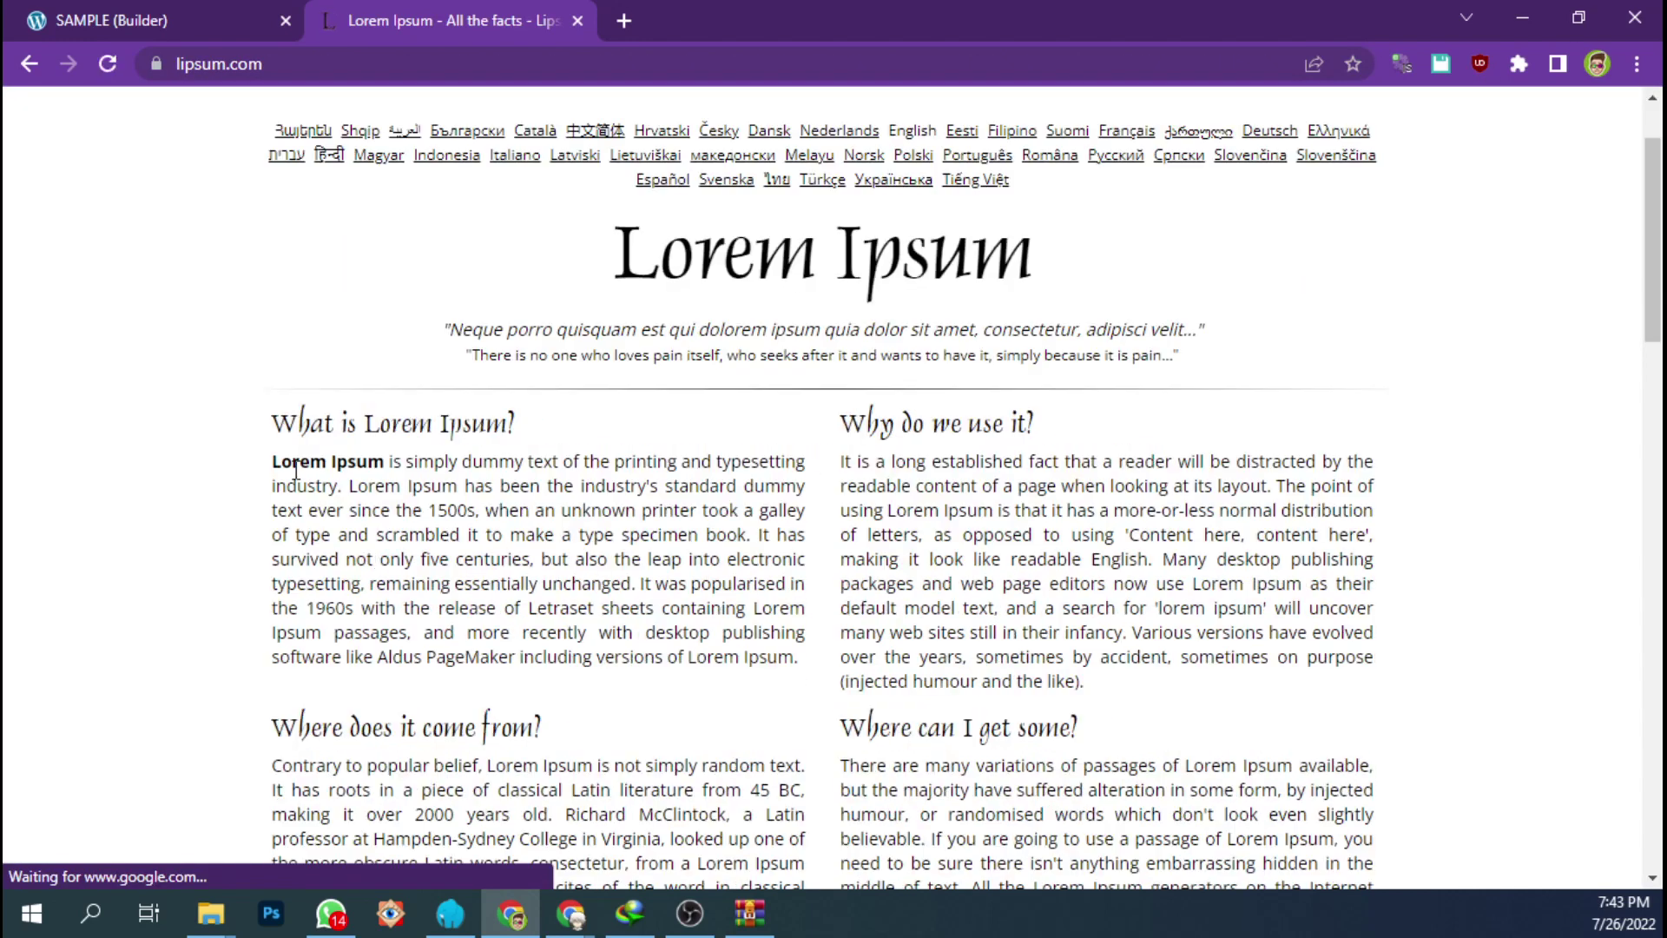
pyautogui.moveTo(274, 462); pyautogui.dragTo(752, 540)
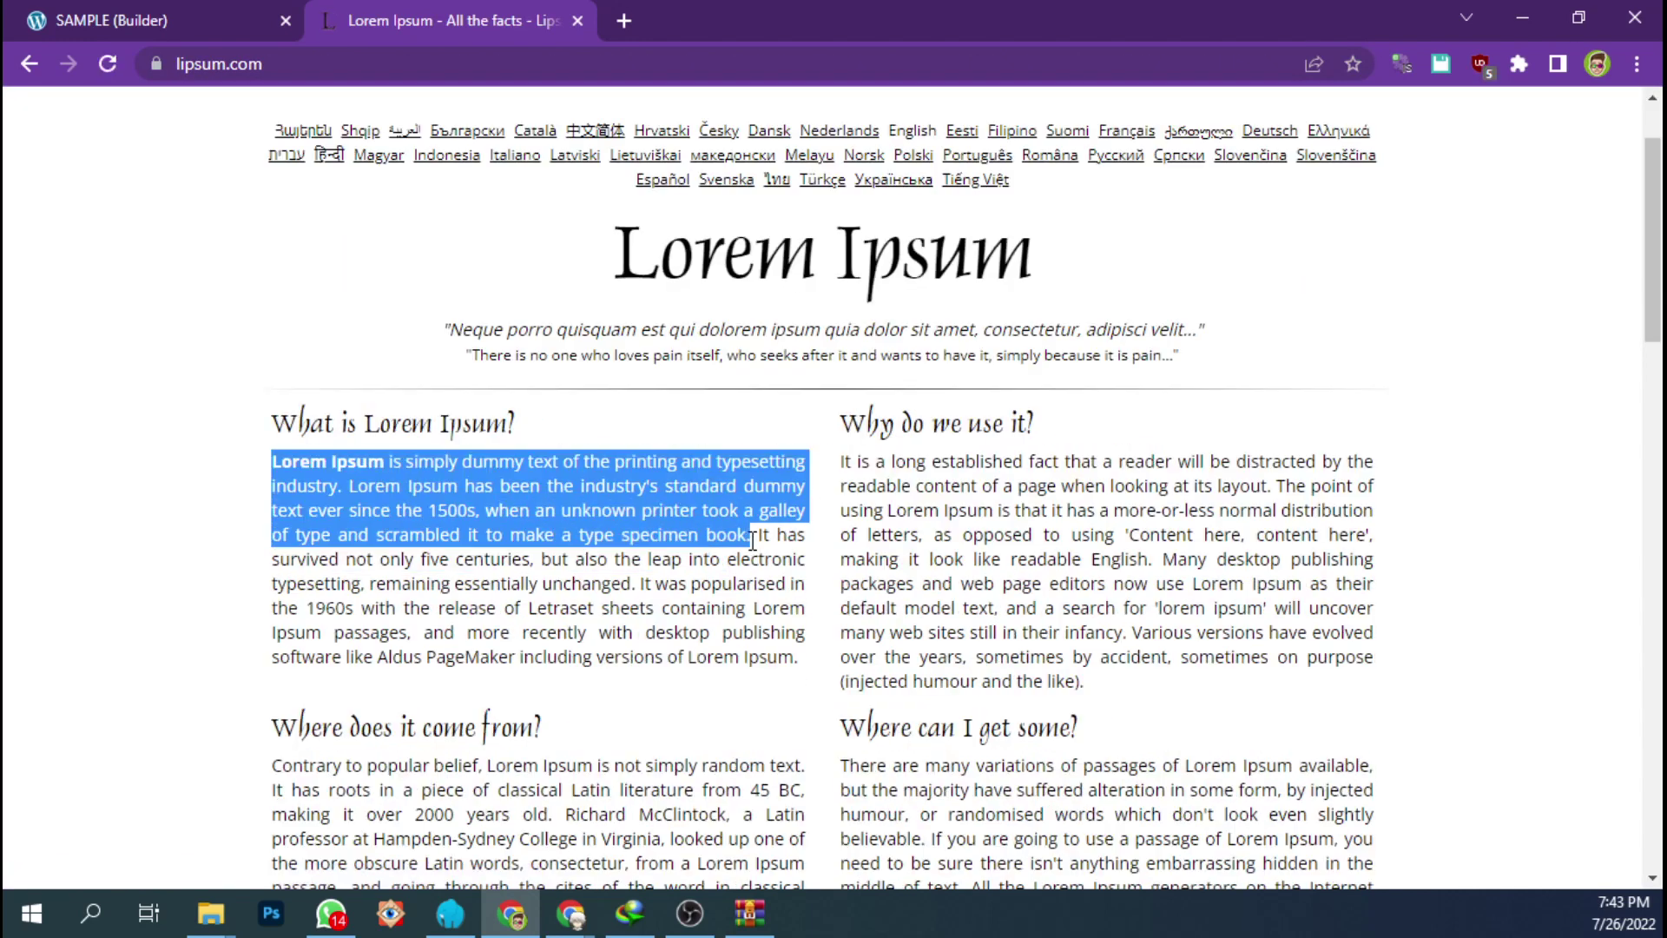
pyautogui.hotkey('ctrl', 'c')
# - Replace the grid item's content with the copied Lorem Ipsum text and set its button text to "View The Website"
pyautogui.click(200, 20)
pyautogui.click(165, 625)
pyautogui.hotkey('ctrl', 'a')
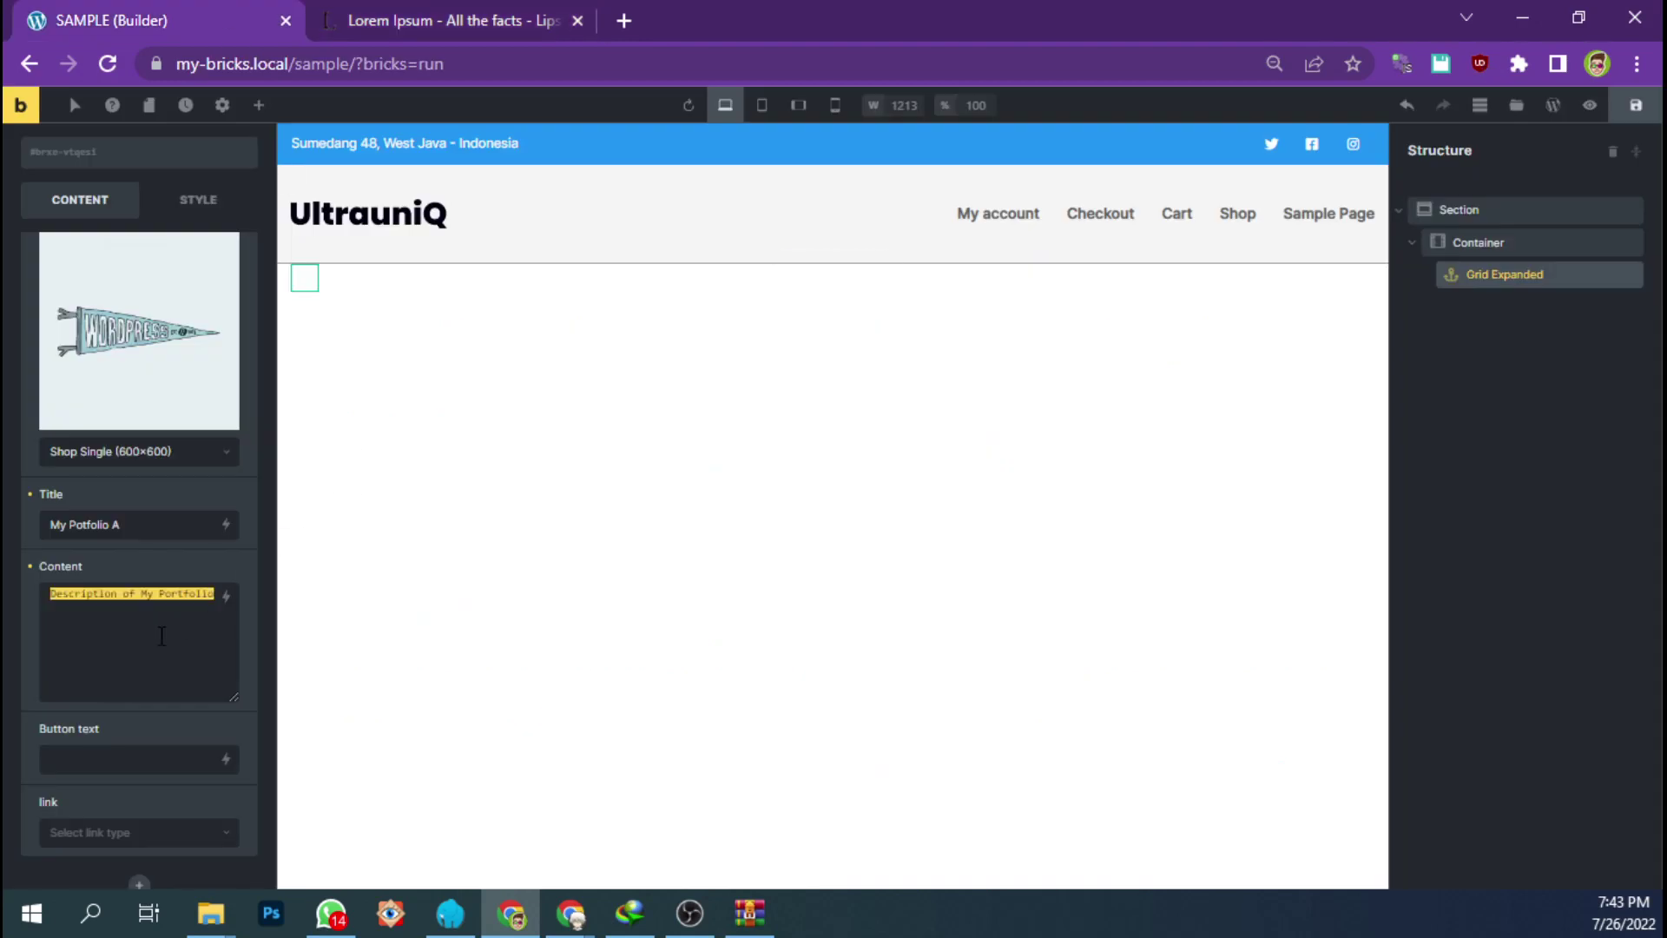
pyautogui.hotkey('ctrl', 'v')
pyautogui.scroll(-1, 152, 659)
pyautogui.click(139, 695)
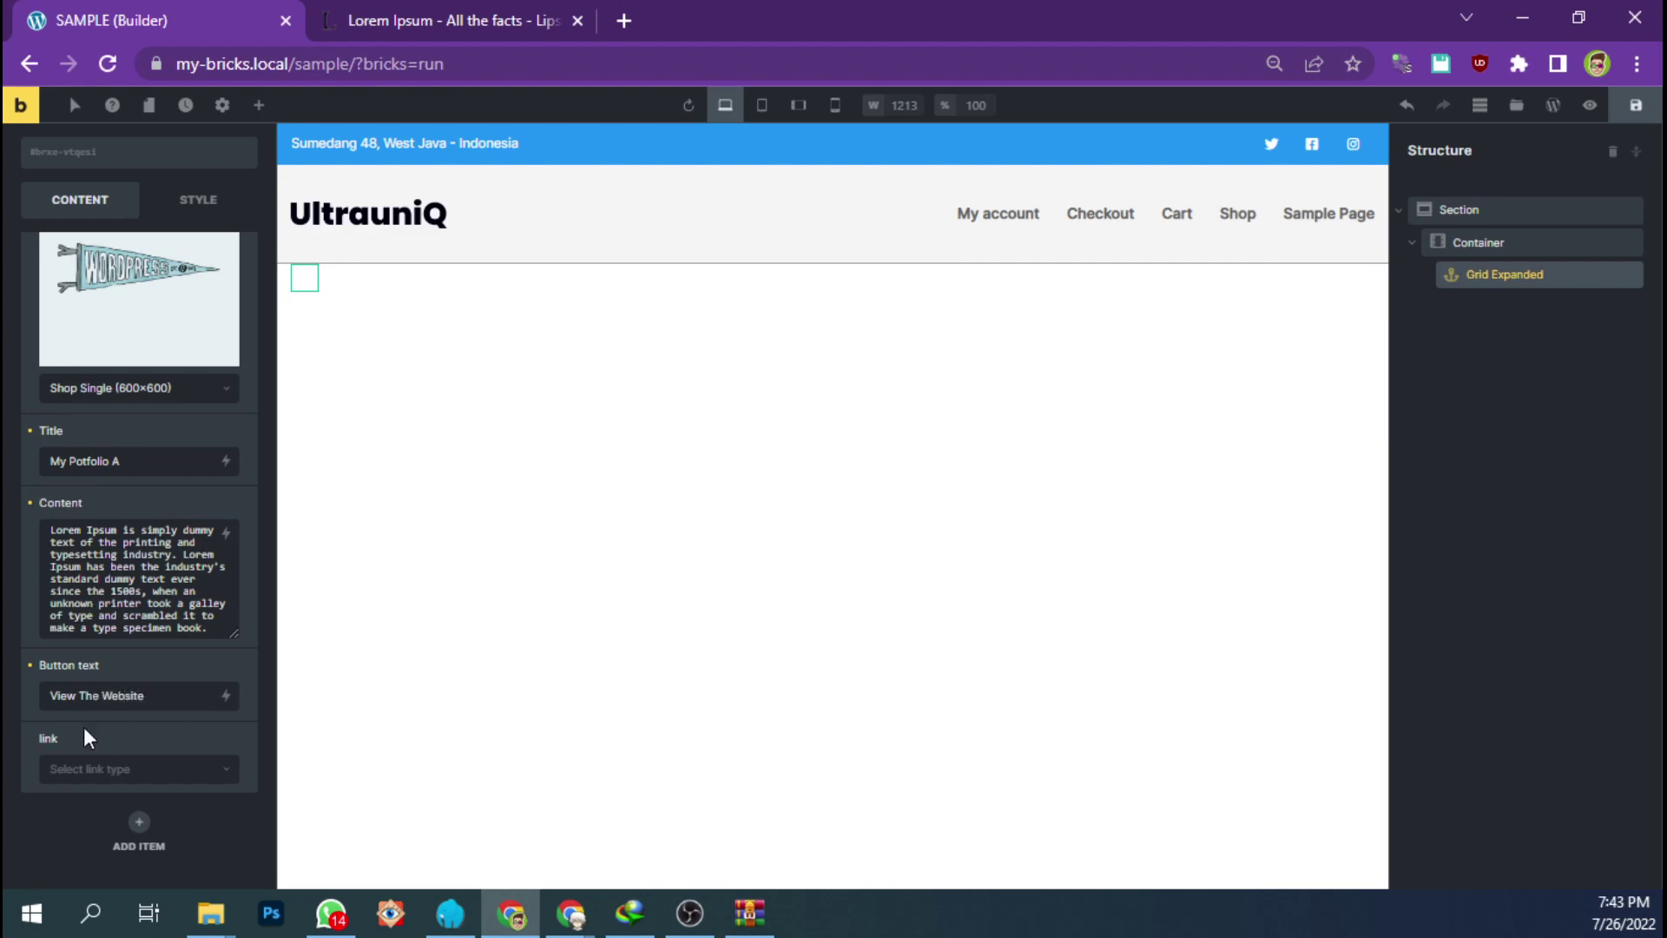
pyautogui.click(87, 768)
pyautogui.click(126, 758)
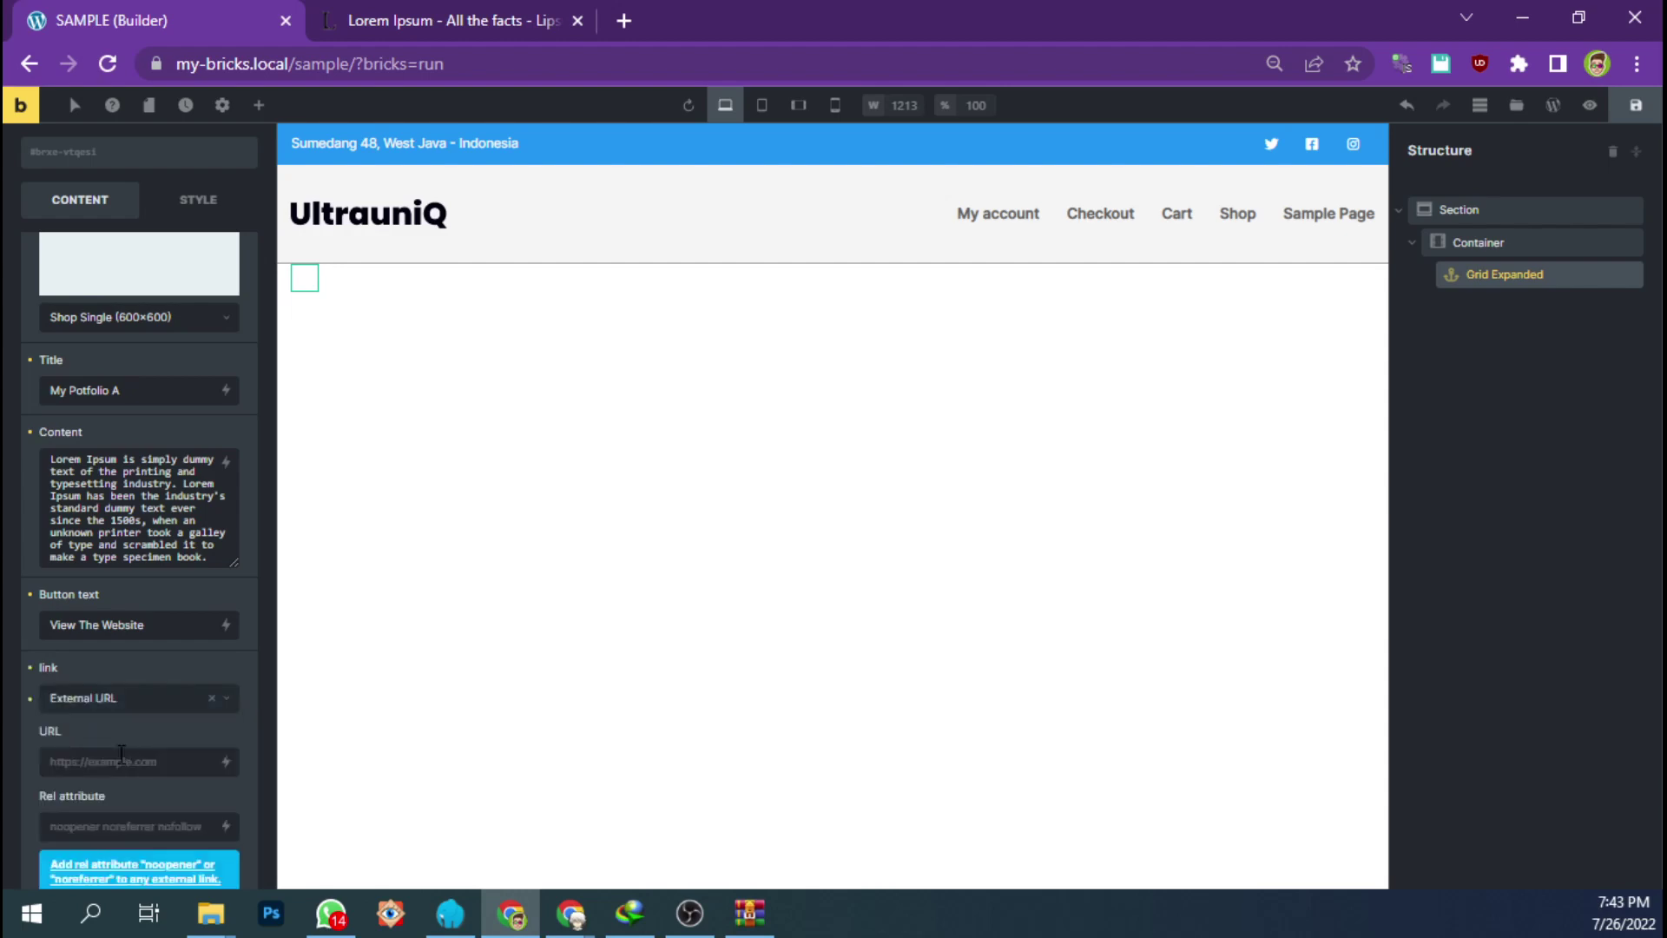
pyautogui.click(127, 762)
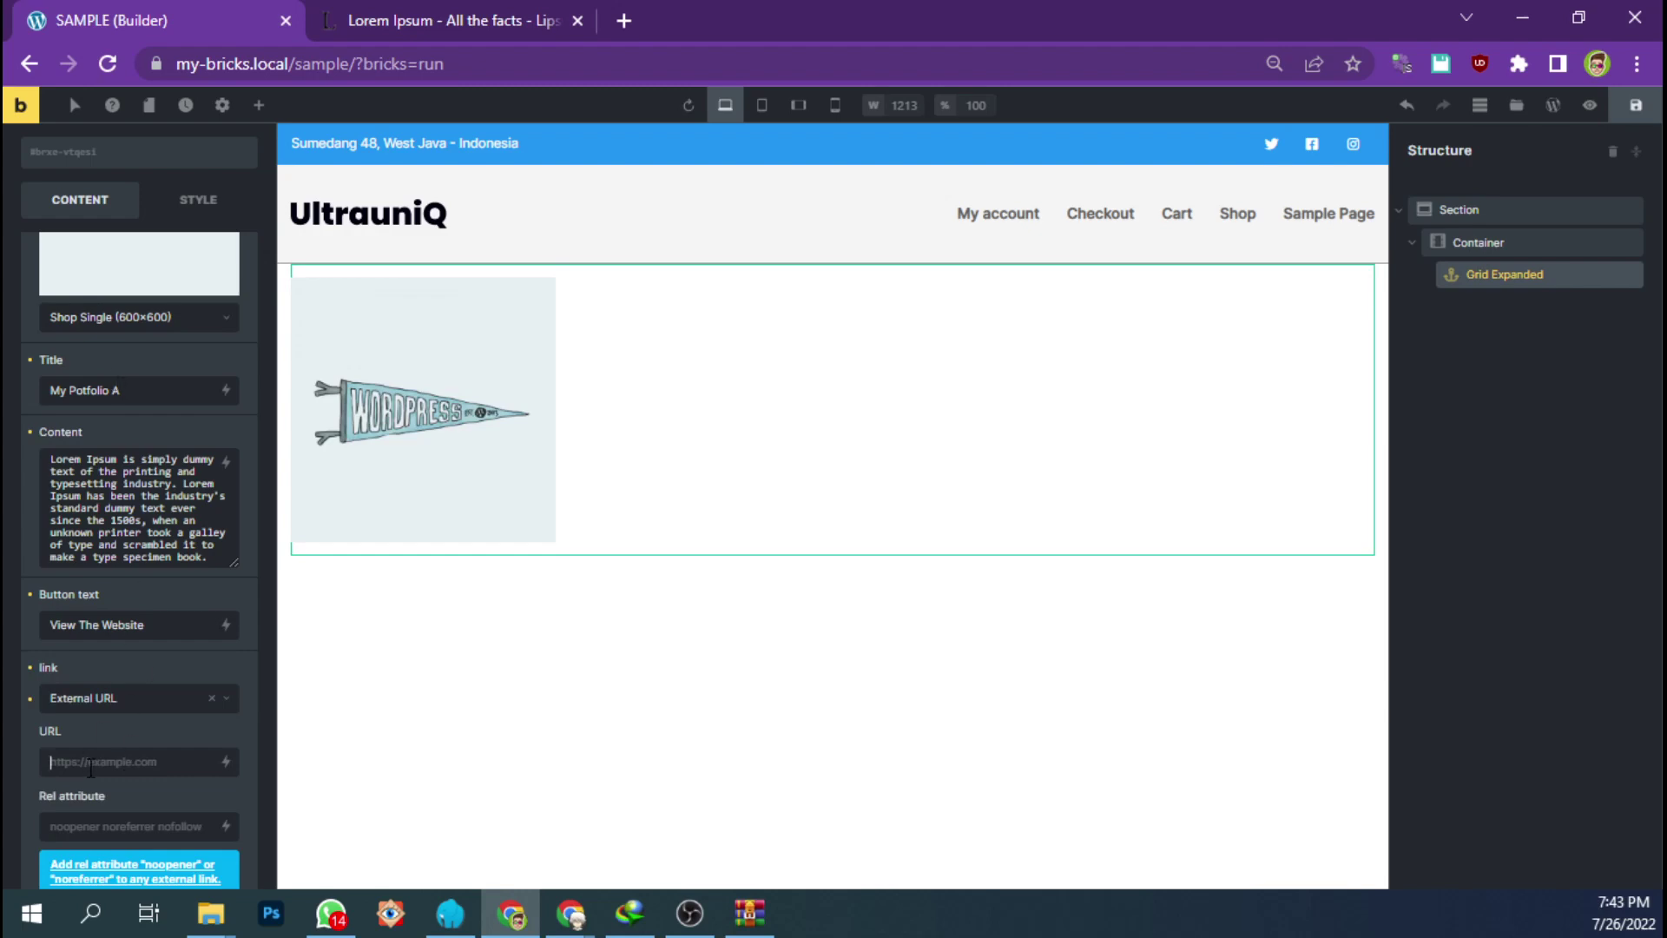
pyautogui.click(374, 19)
pyautogui.hotkey('ctrl', 'l')
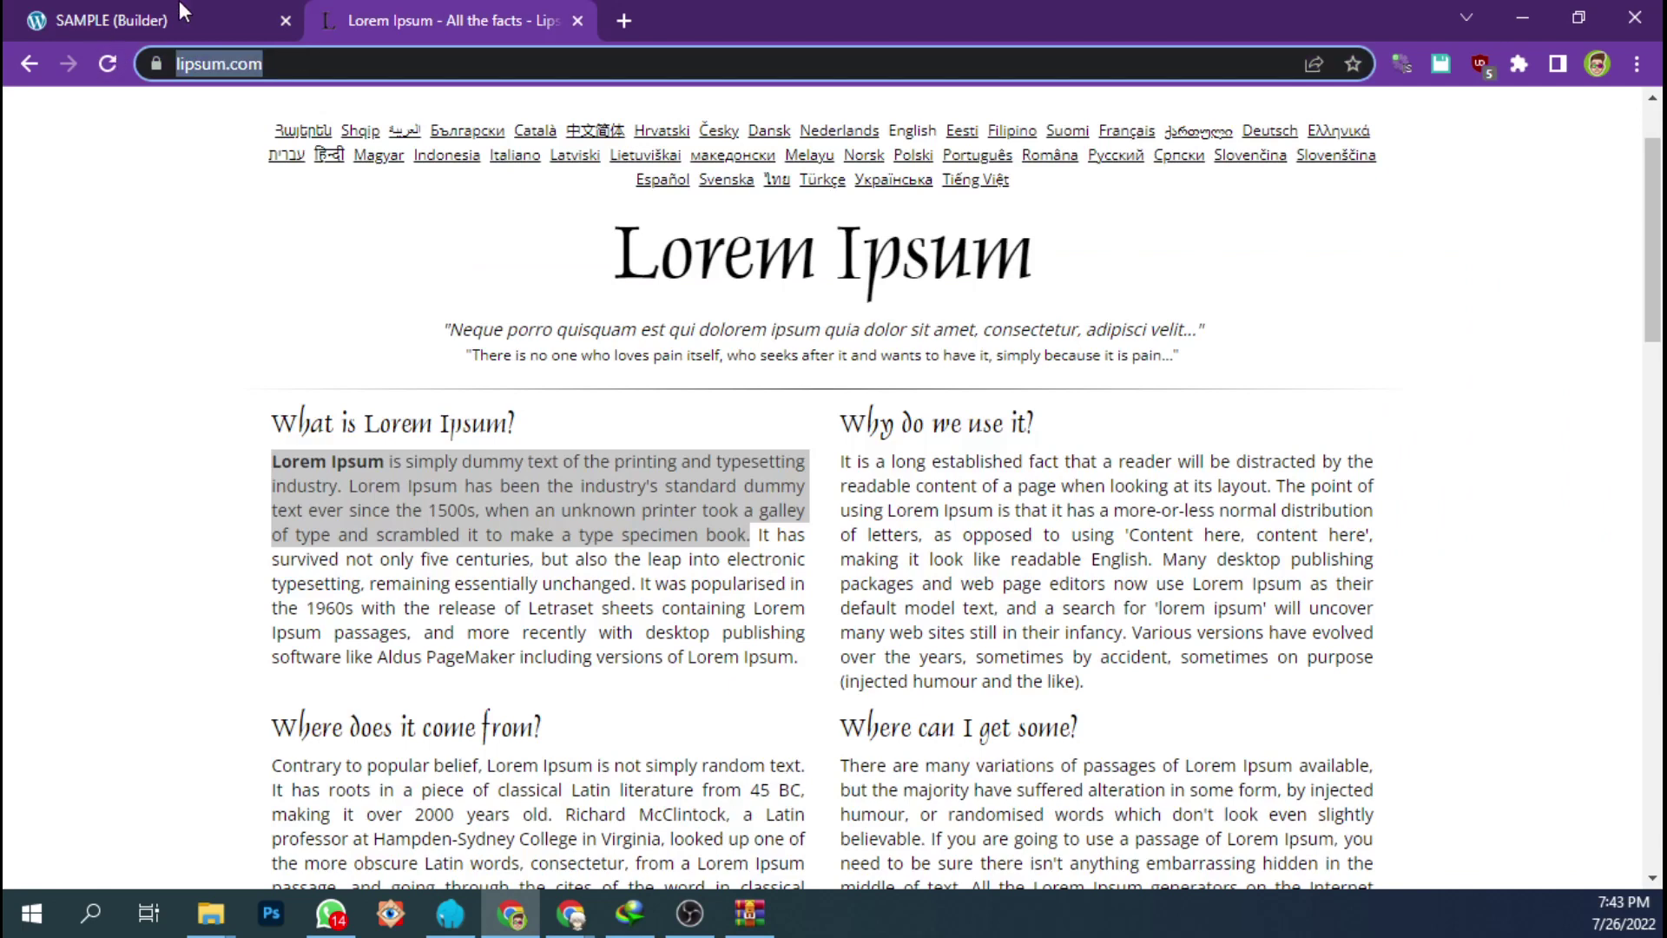
pyautogui.click(182, 11)
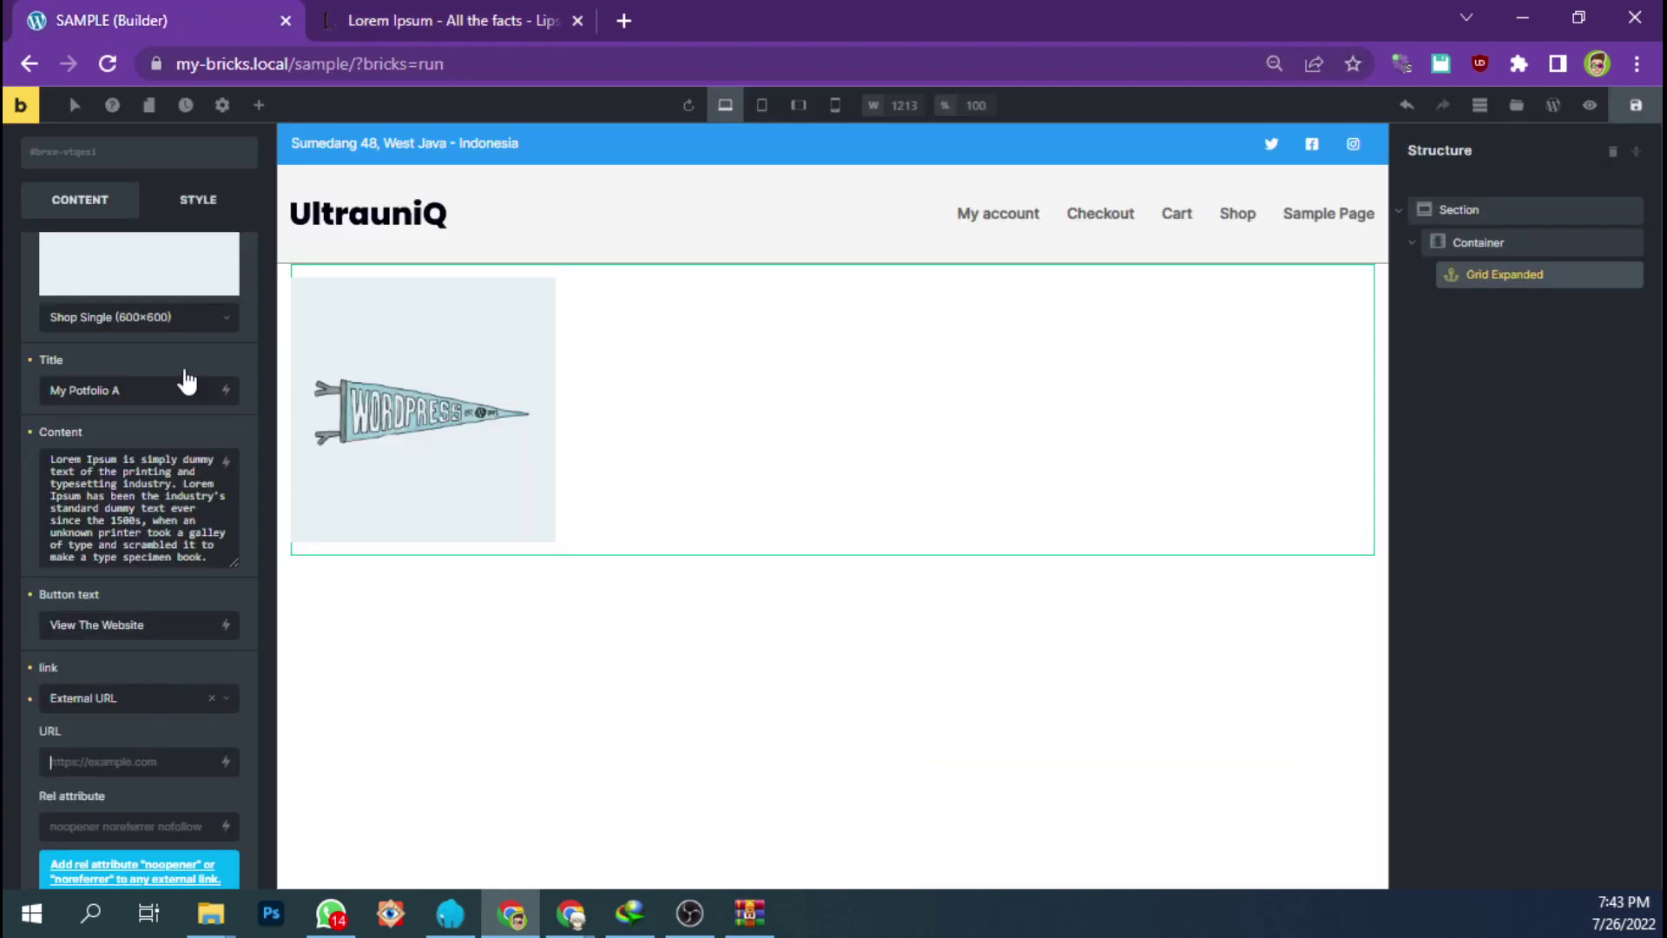
pyautogui.click(122, 762)
pyautogui.hotkey('ctrl', 'v')
pyautogui.scroll(-2, 121, 768)
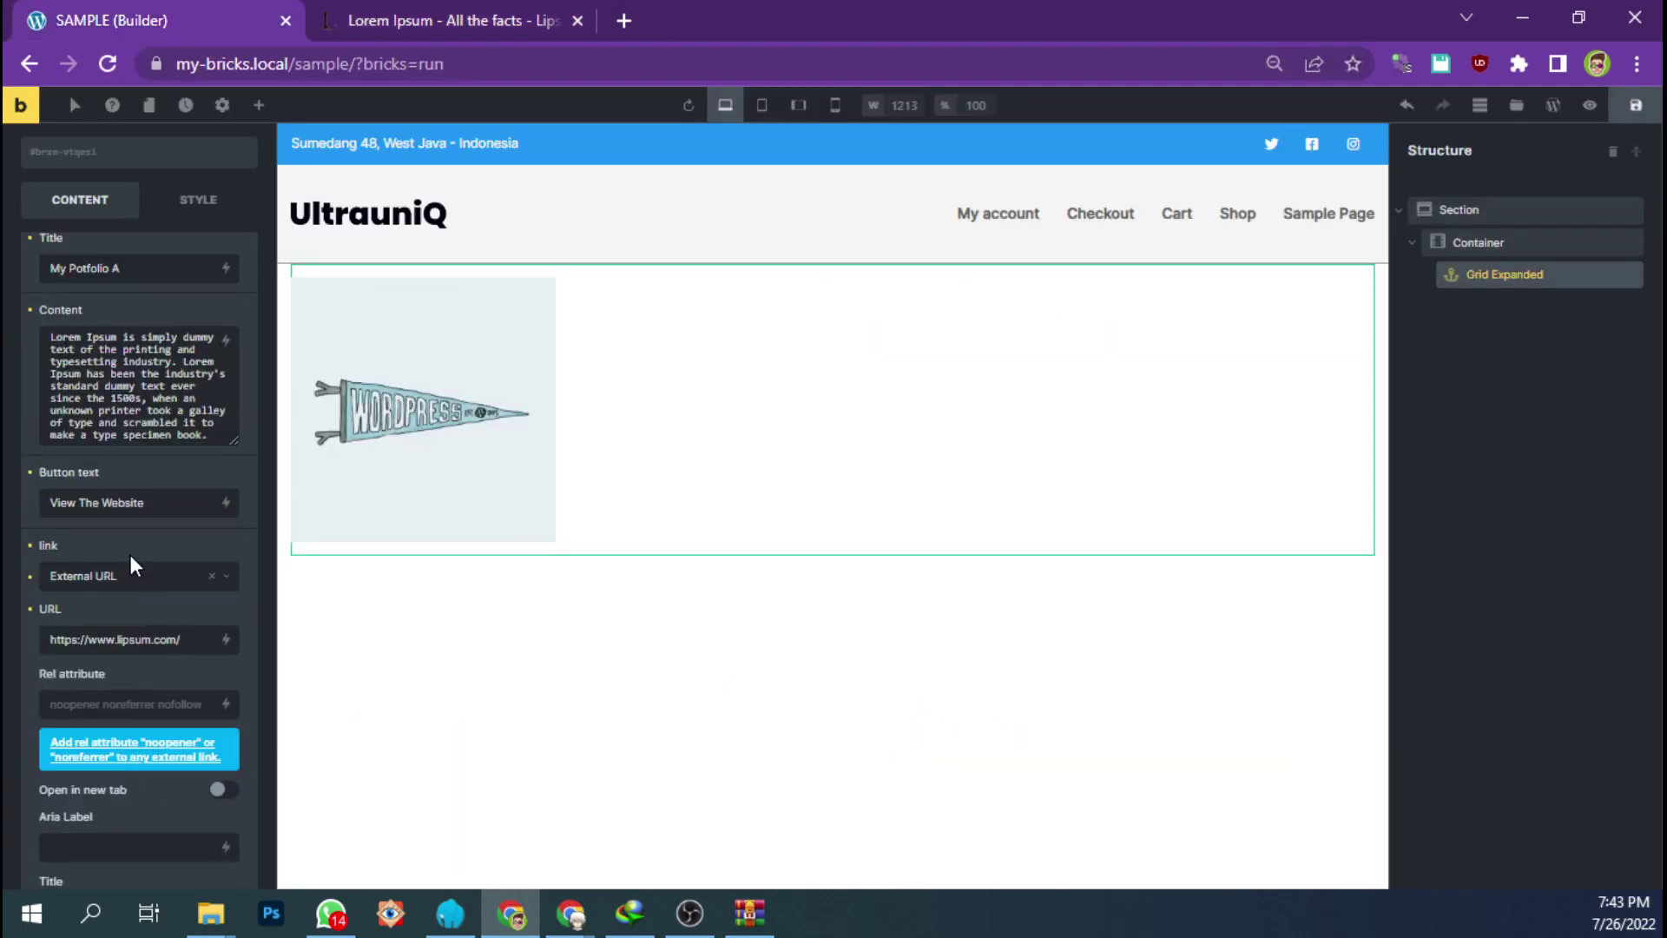
pyautogui.click(218, 789)
# - Collapse the "My Potfolio A" item and add a second grid item with the image logo-1.jpg
pyautogui.scroll(4, 190, 612)
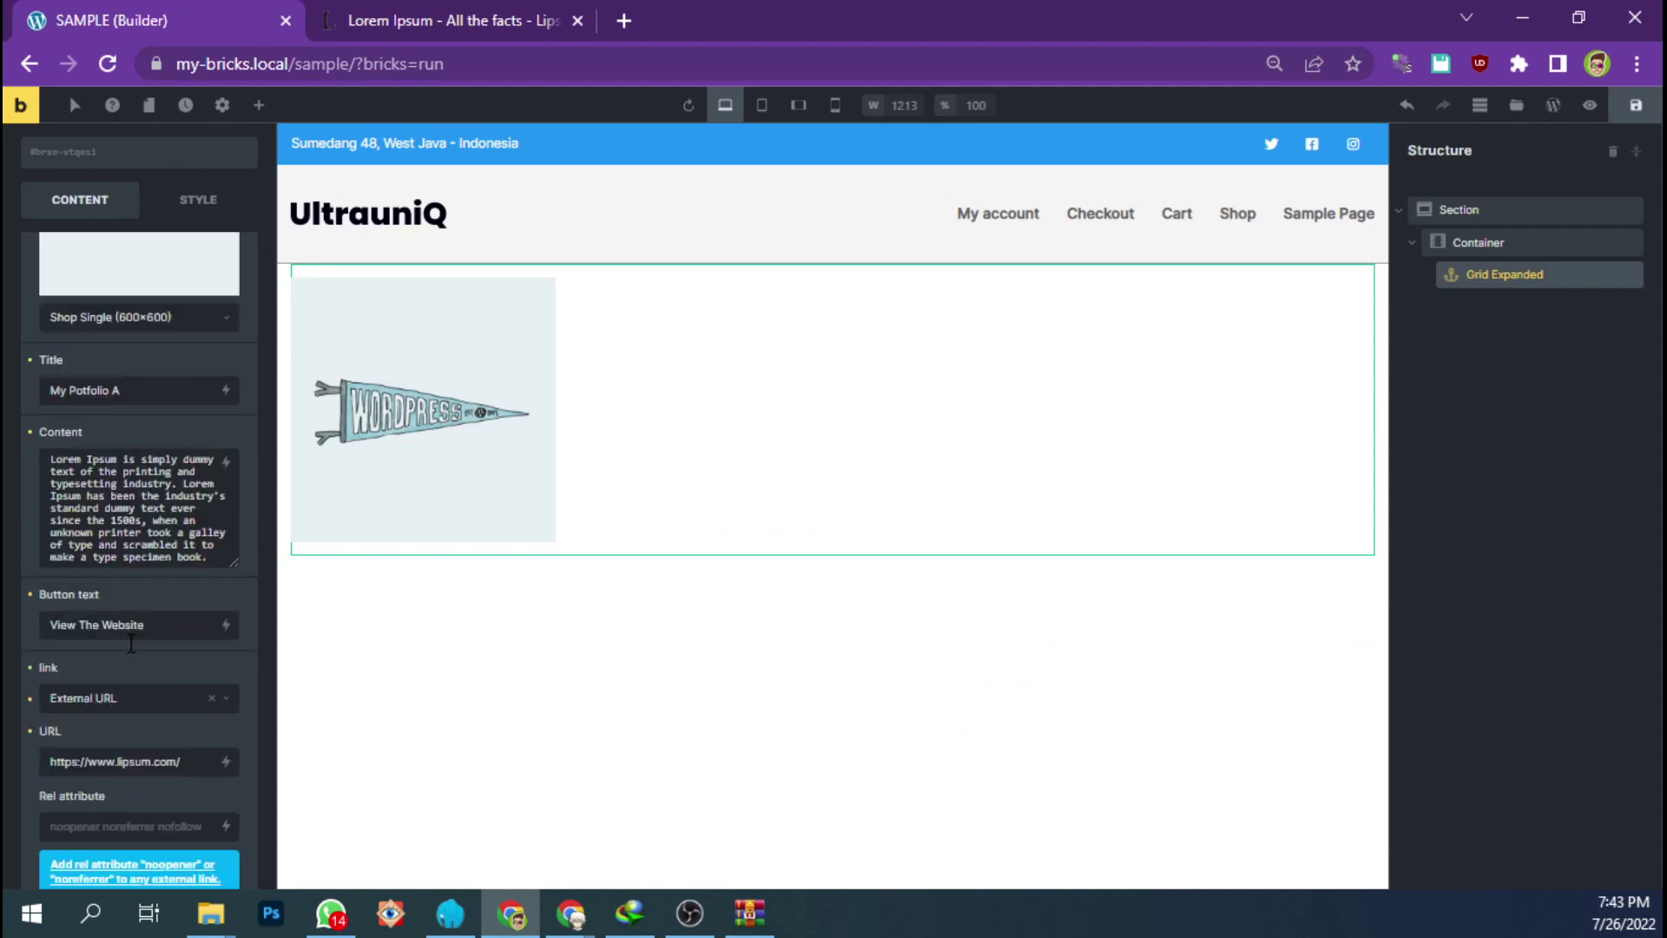
pyautogui.scroll(2, 189, 612)
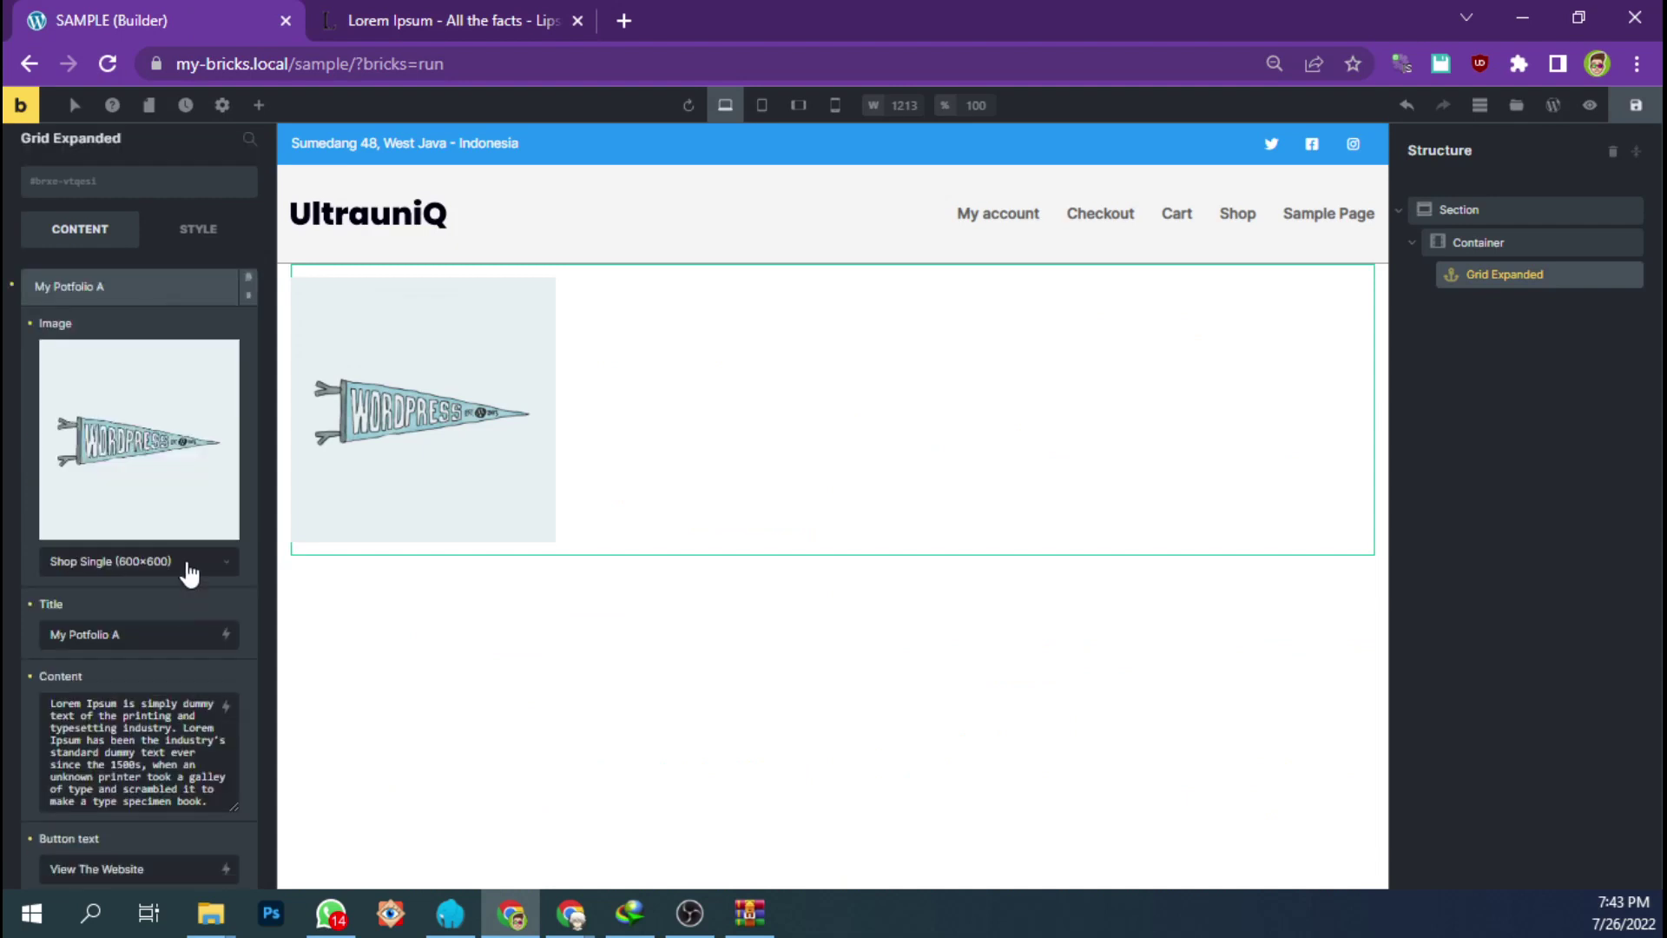
pyautogui.click(140, 289)
pyautogui.click(141, 347)
pyautogui.click(137, 417)
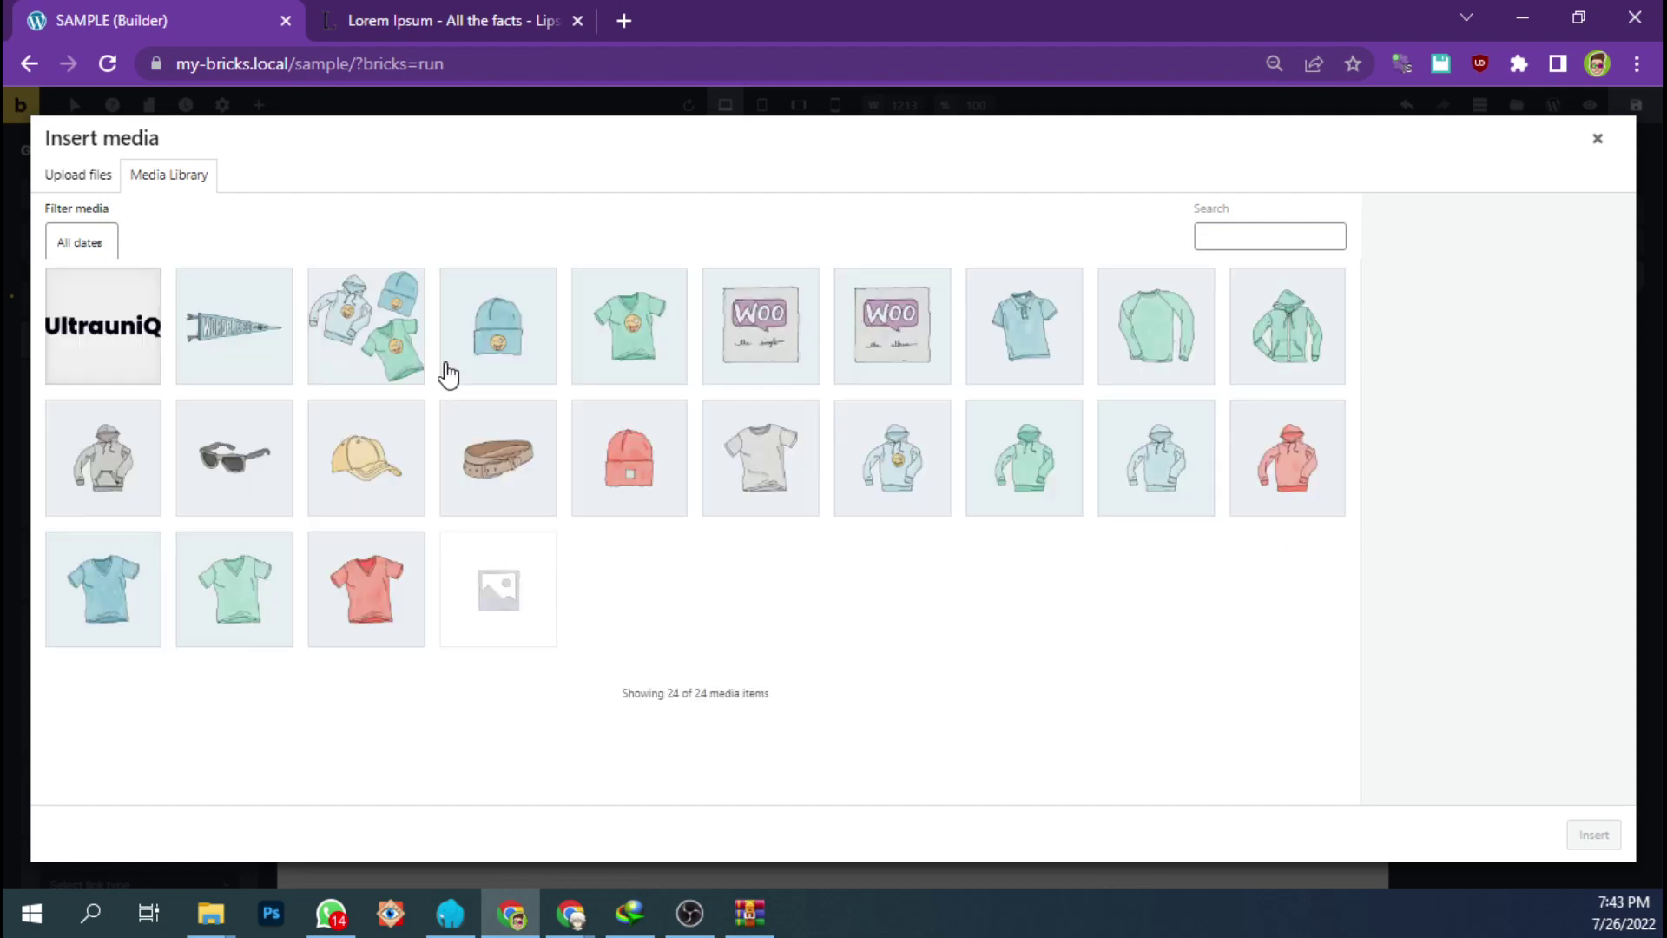
pyautogui.click(391, 361)
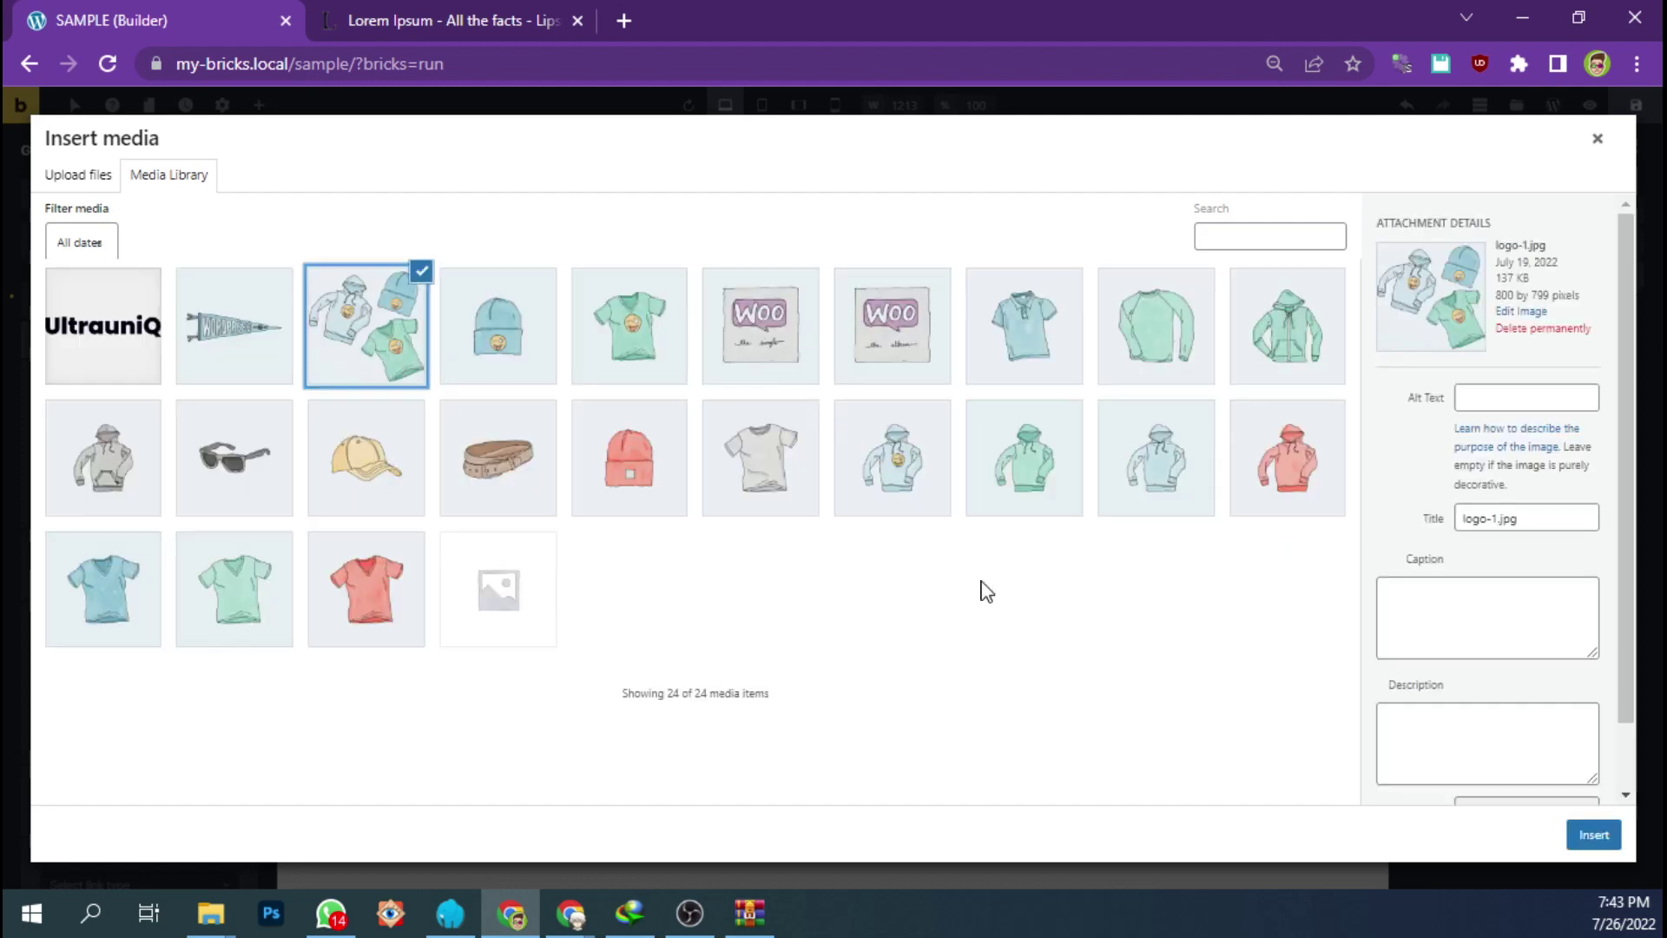
pyautogui.click(1592, 835)
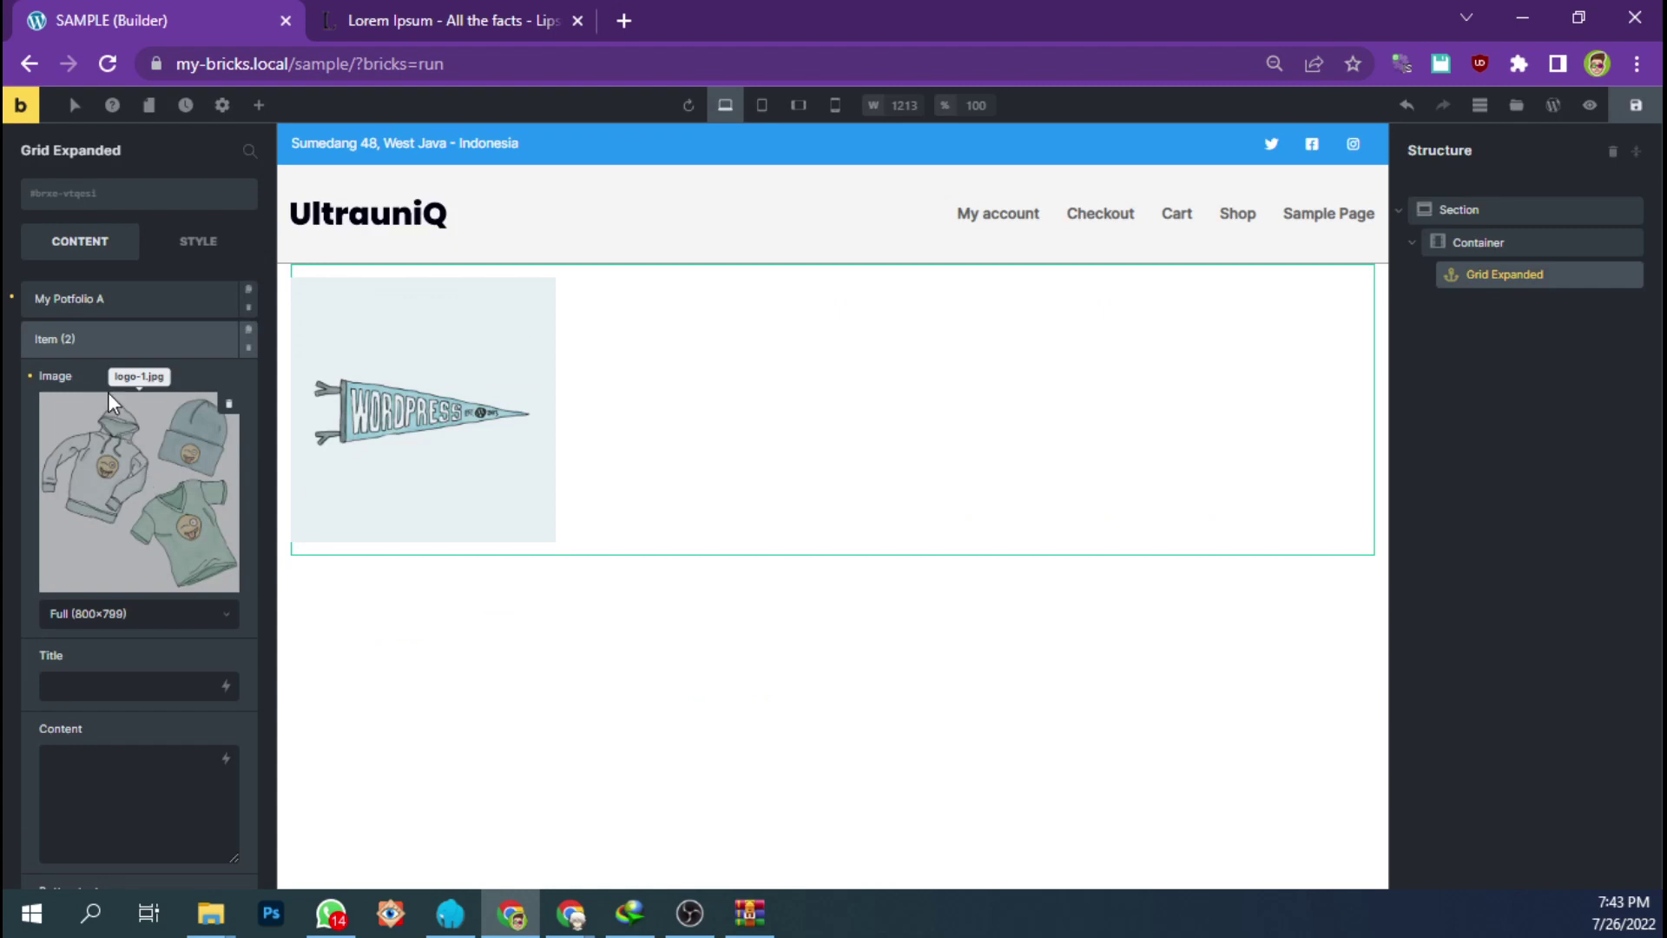
pyautogui.scroll(-2, 122, 564)
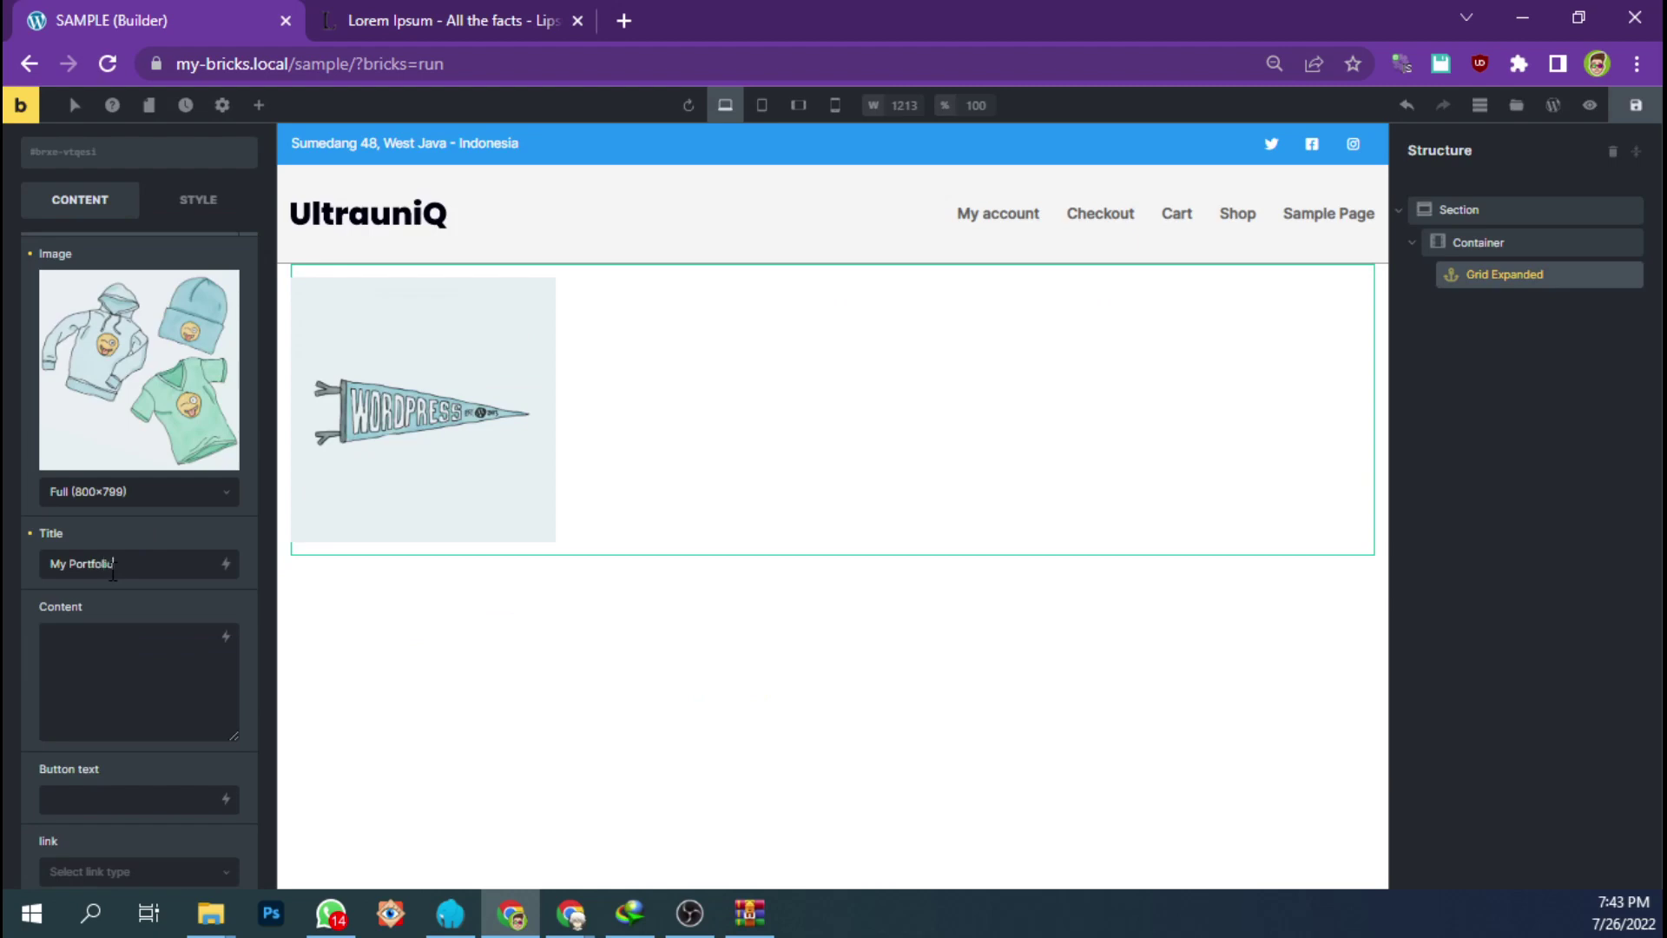
pyautogui.click(135, 577)
pyautogui.click(443, 20)
pyautogui.click(198, 4)
pyautogui.click(108, 672)
pyautogui.write('https://www.lipsum.com/')
# - Replace the second item's content with the first two sentences under "What is Lorem Ipsum?" on lipsum.com and set its button text to "View The Logo"
pyautogui.click(417, 20)
pyautogui.click(607, 534)
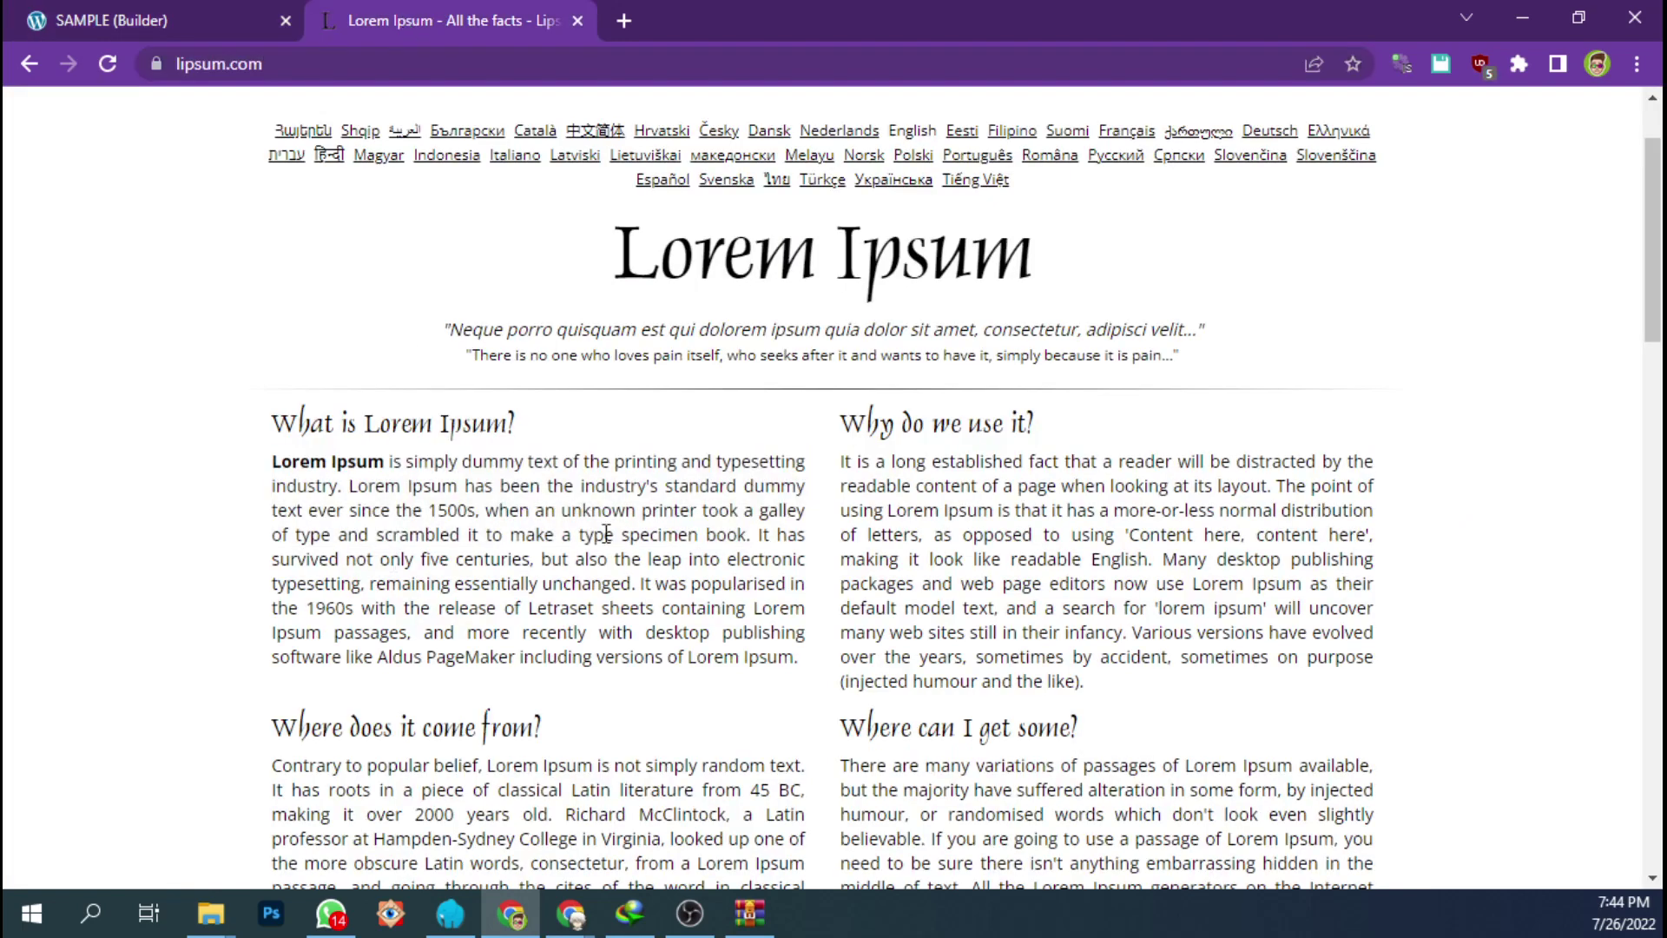
pyautogui.moveTo(751, 534); pyautogui.dragTo(272, 460)
pyautogui.hotkey('ctrl', 'c')
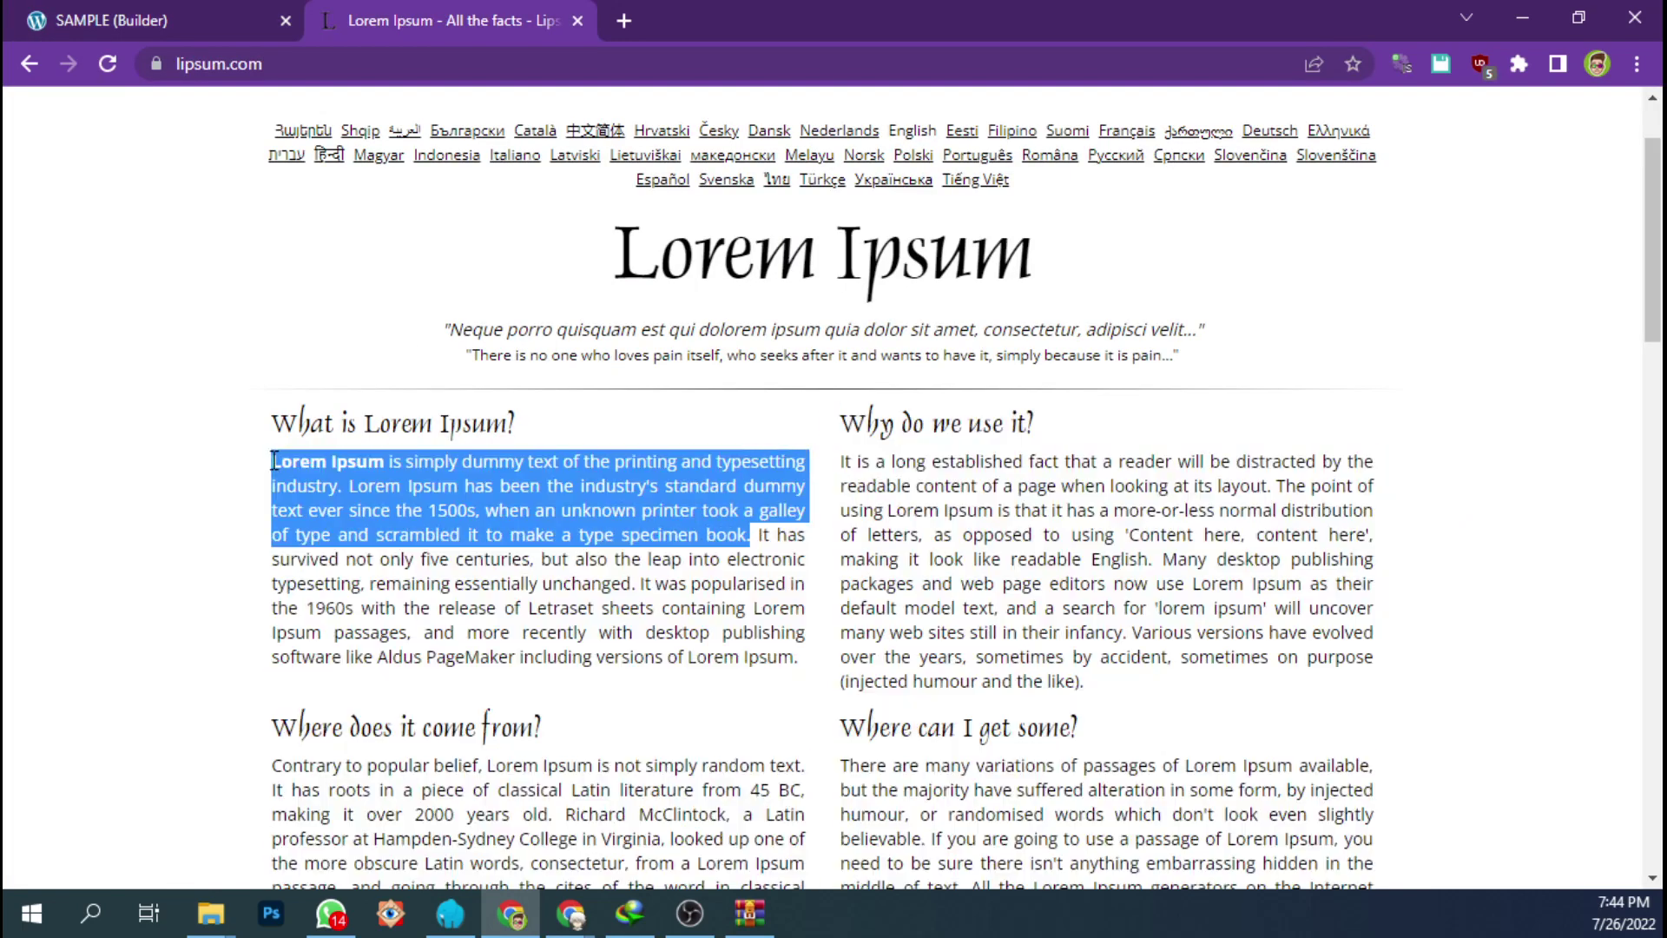
pyautogui.click(129, 10)
pyautogui.hotkey('ctrl', 'a')
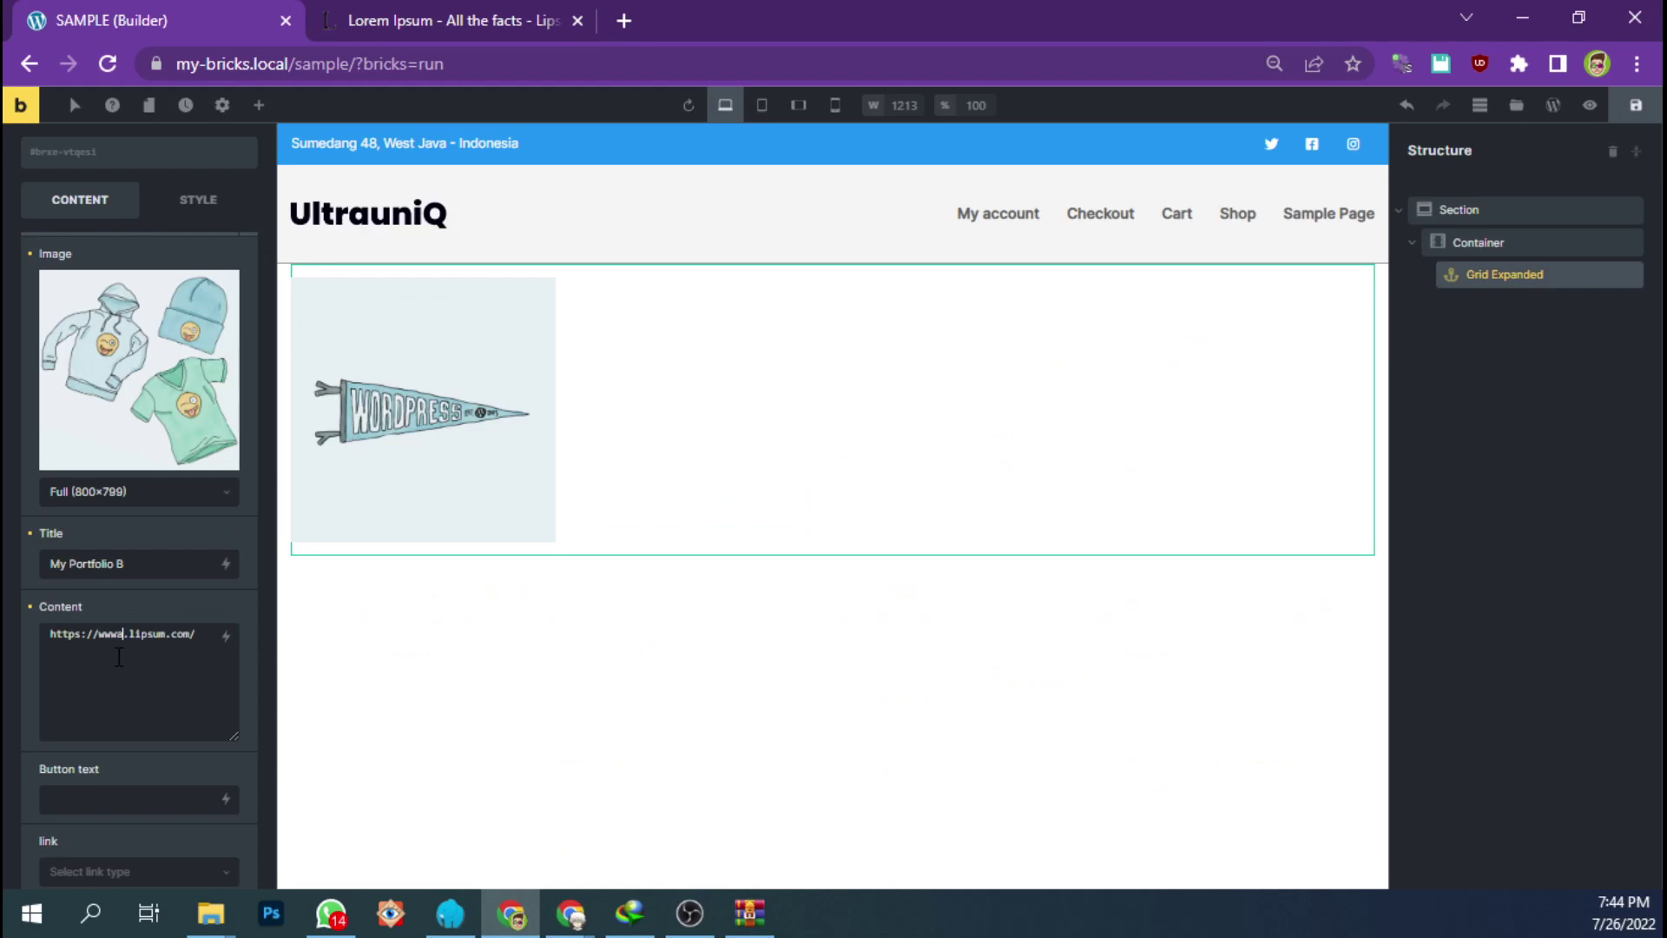
pyautogui.hotkey('ctrl', 'v')
pyautogui.scroll(-1, 119, 658)
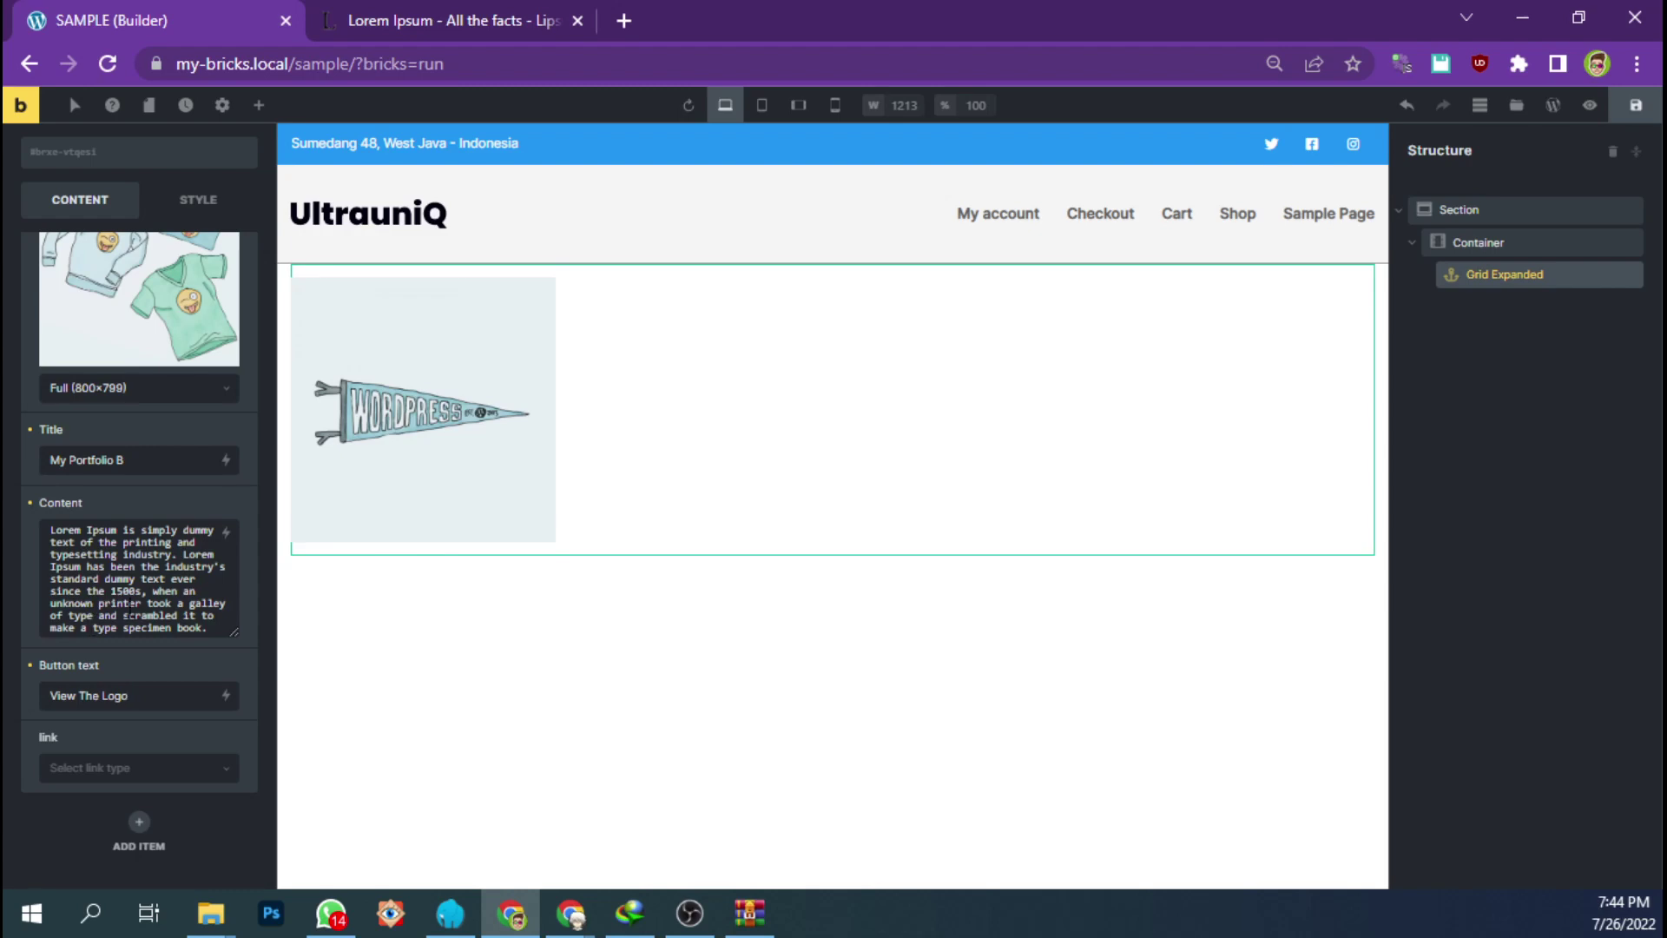
# - Link the second item to the internal page "My account (Page)" and save the page
pyautogui.click(100, 773)
pyautogui.click(100, 794)
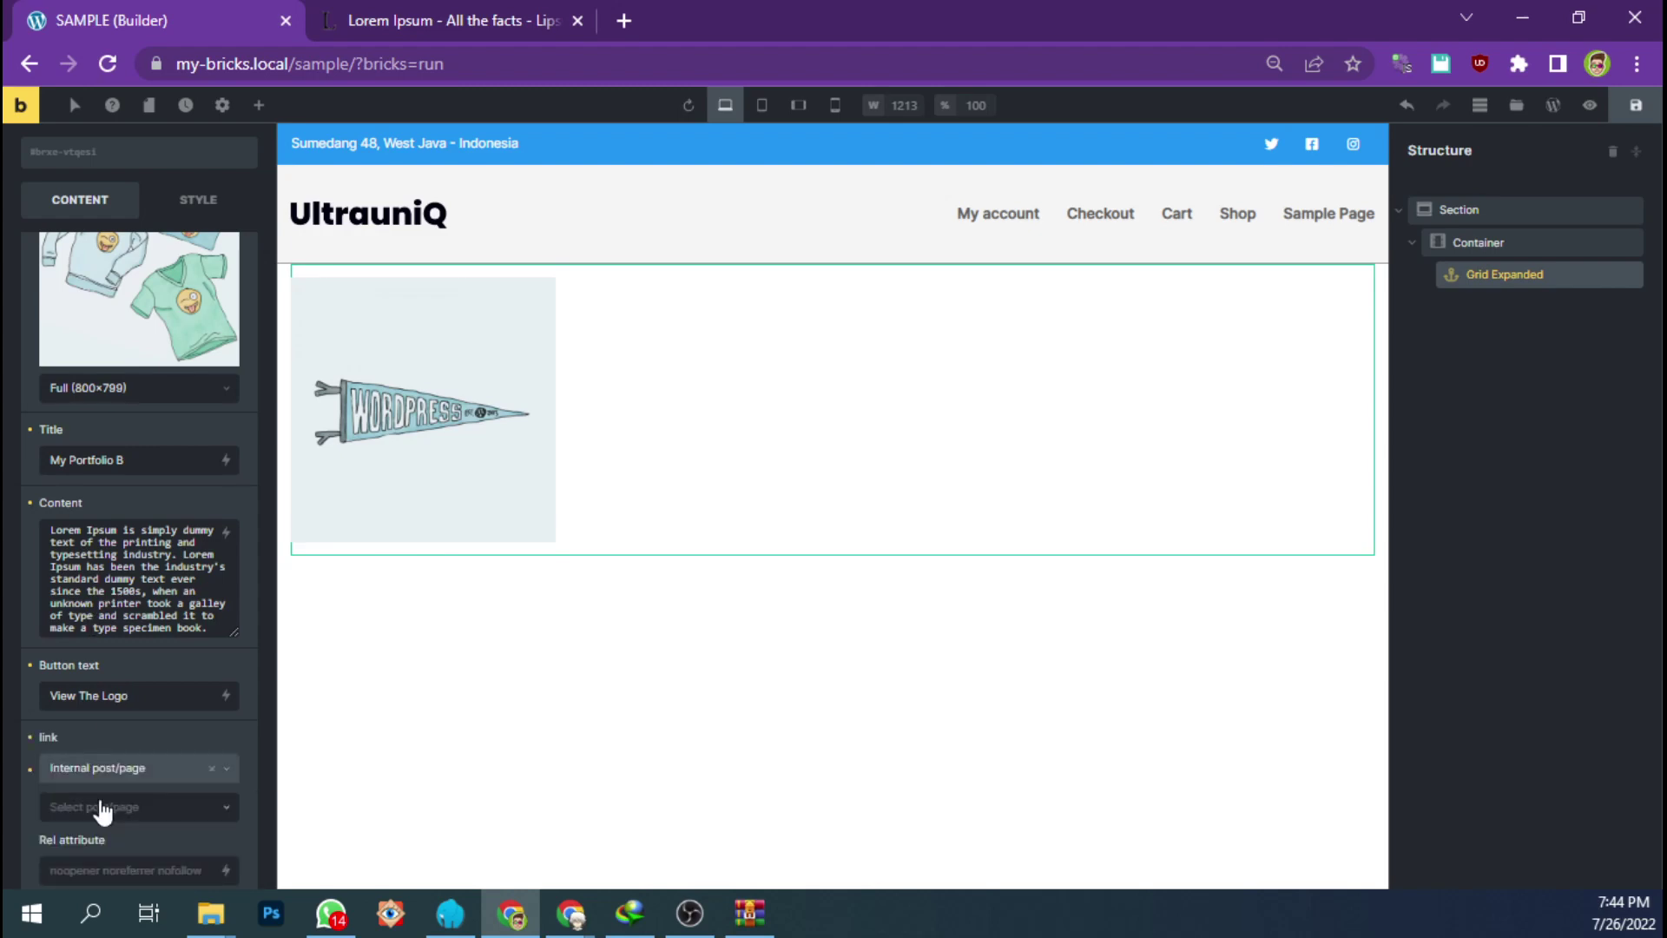
pyautogui.scroll(-2, 103, 810)
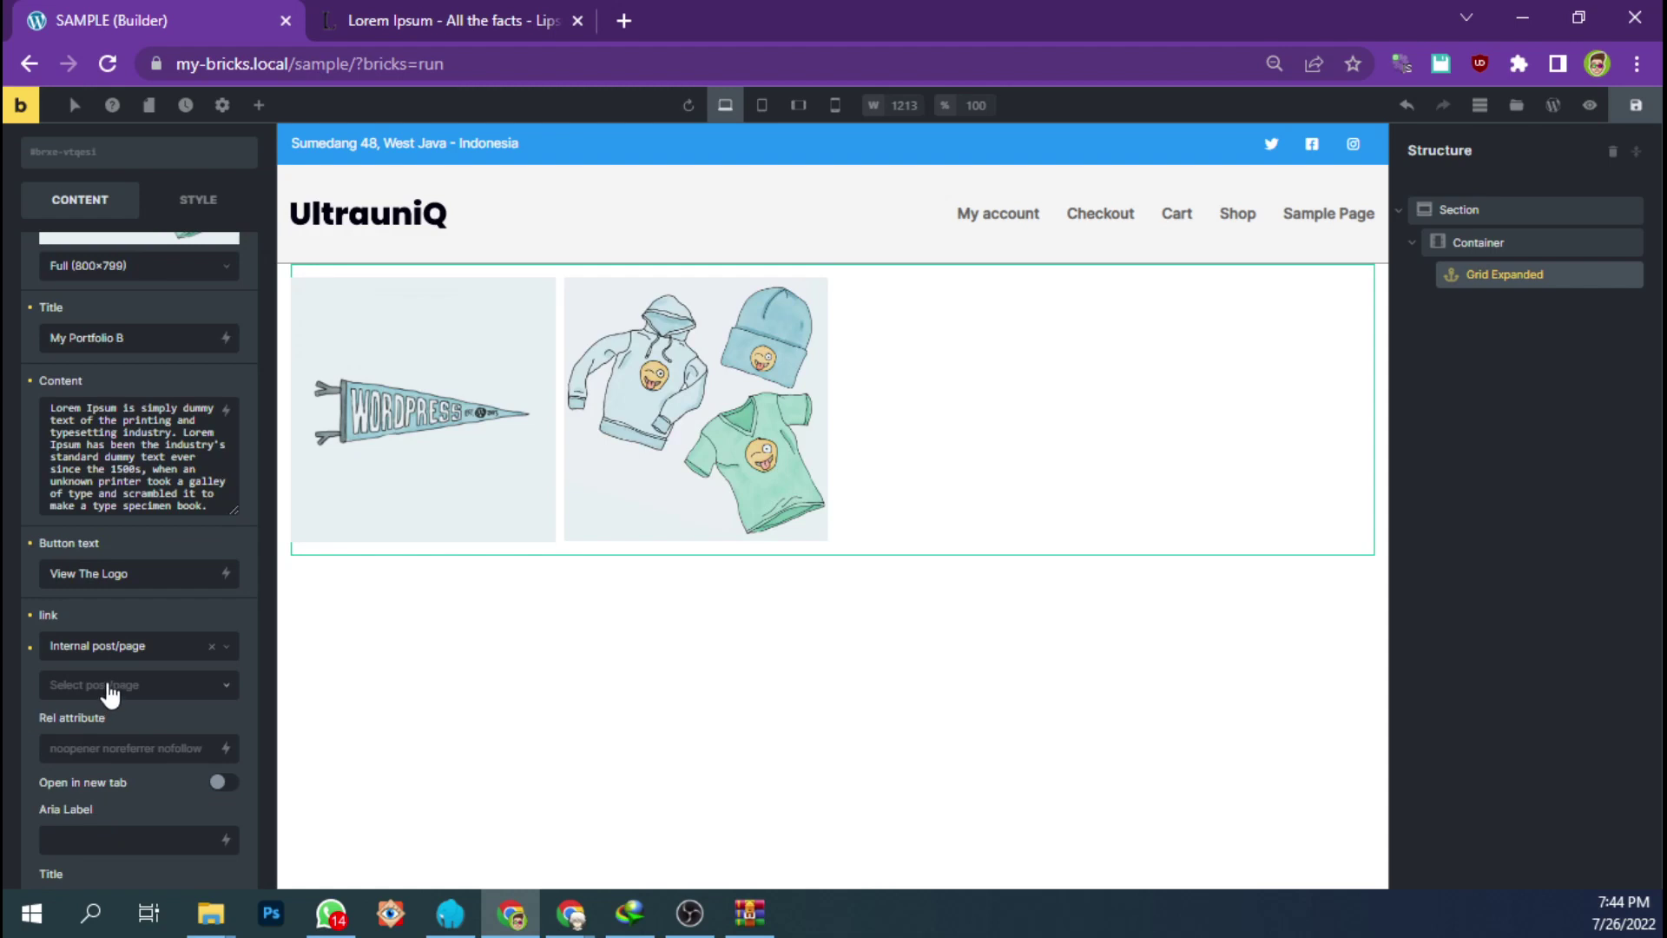
pyautogui.click(110, 686)
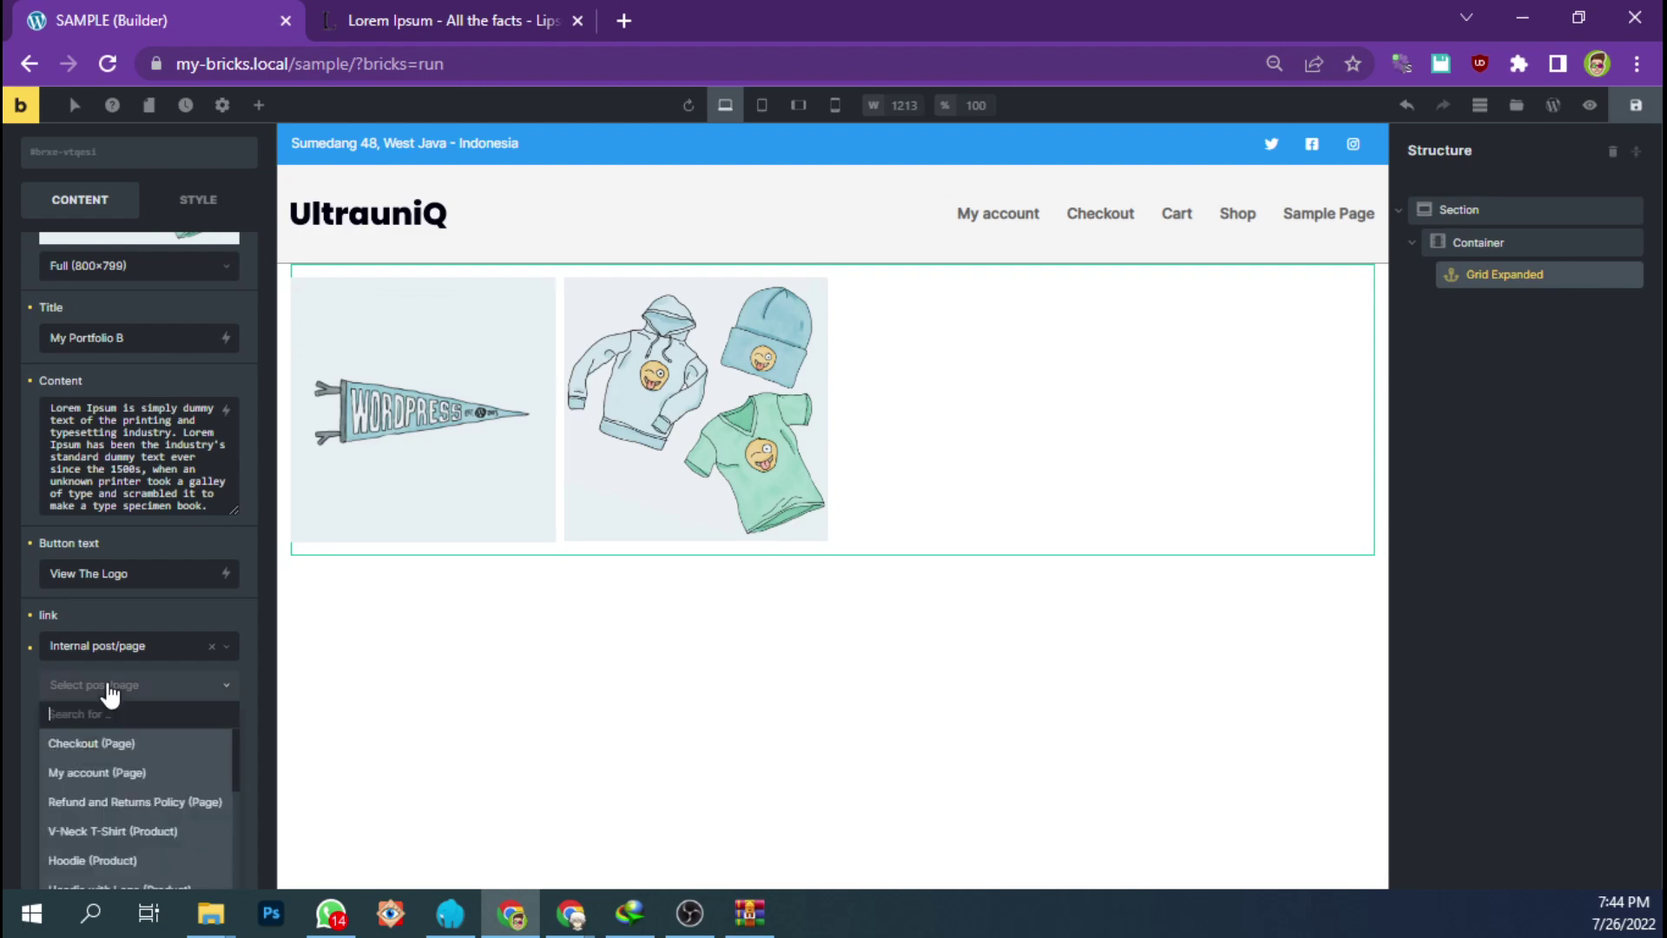
pyautogui.click(124, 773)
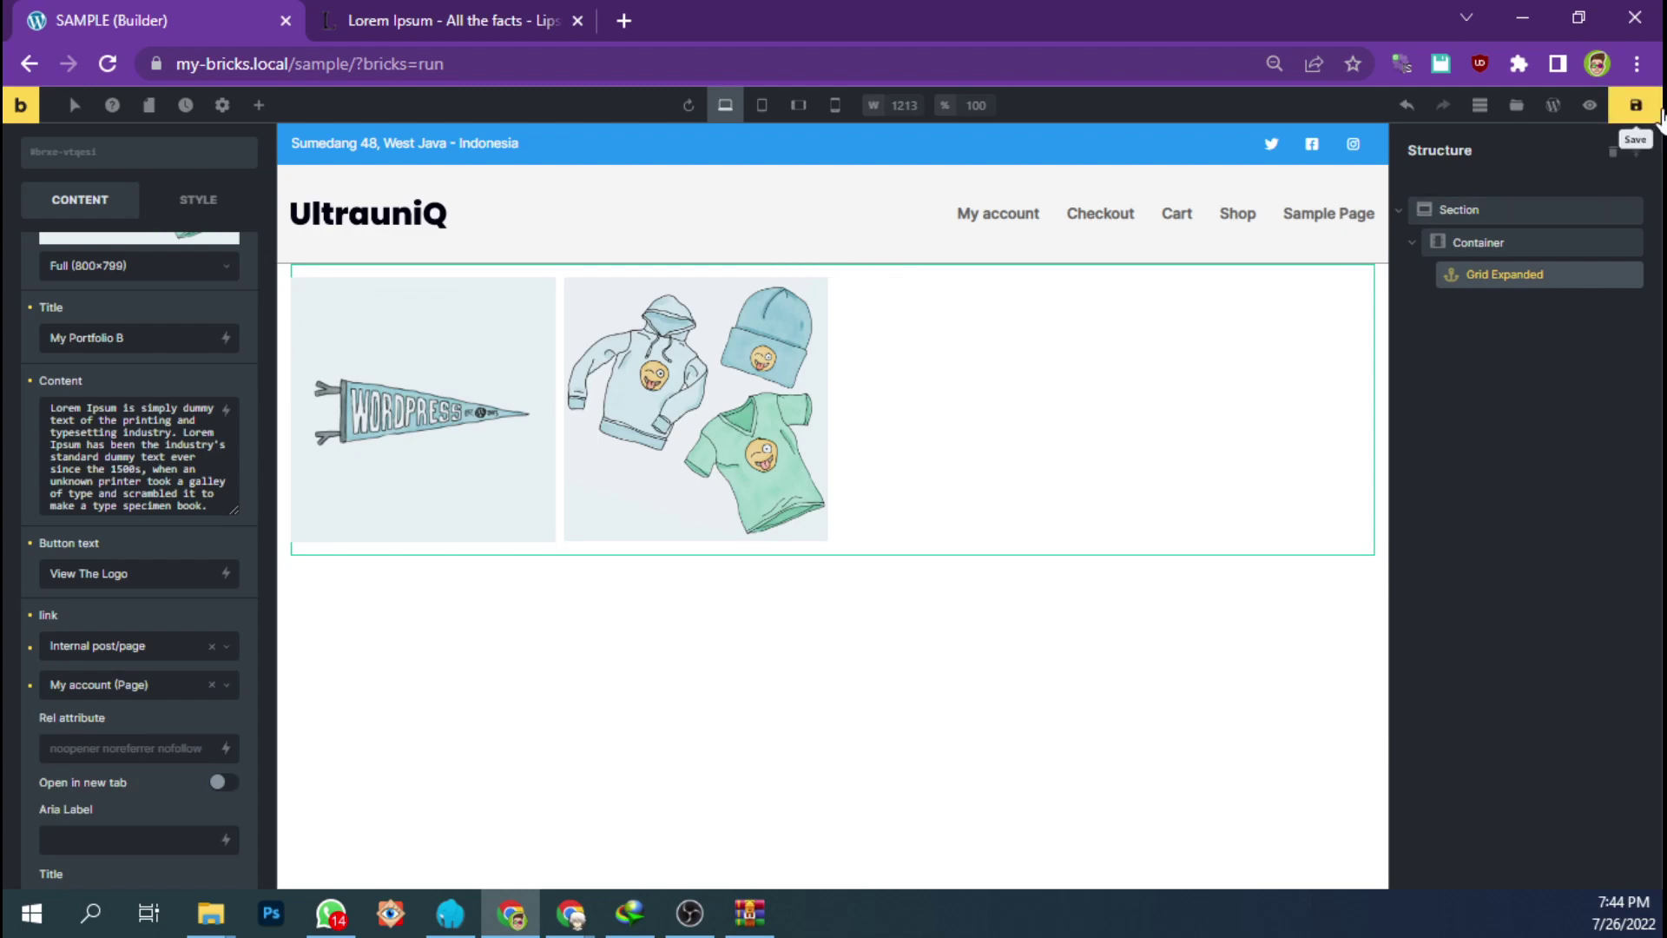
pyautogui.click(1636, 105)
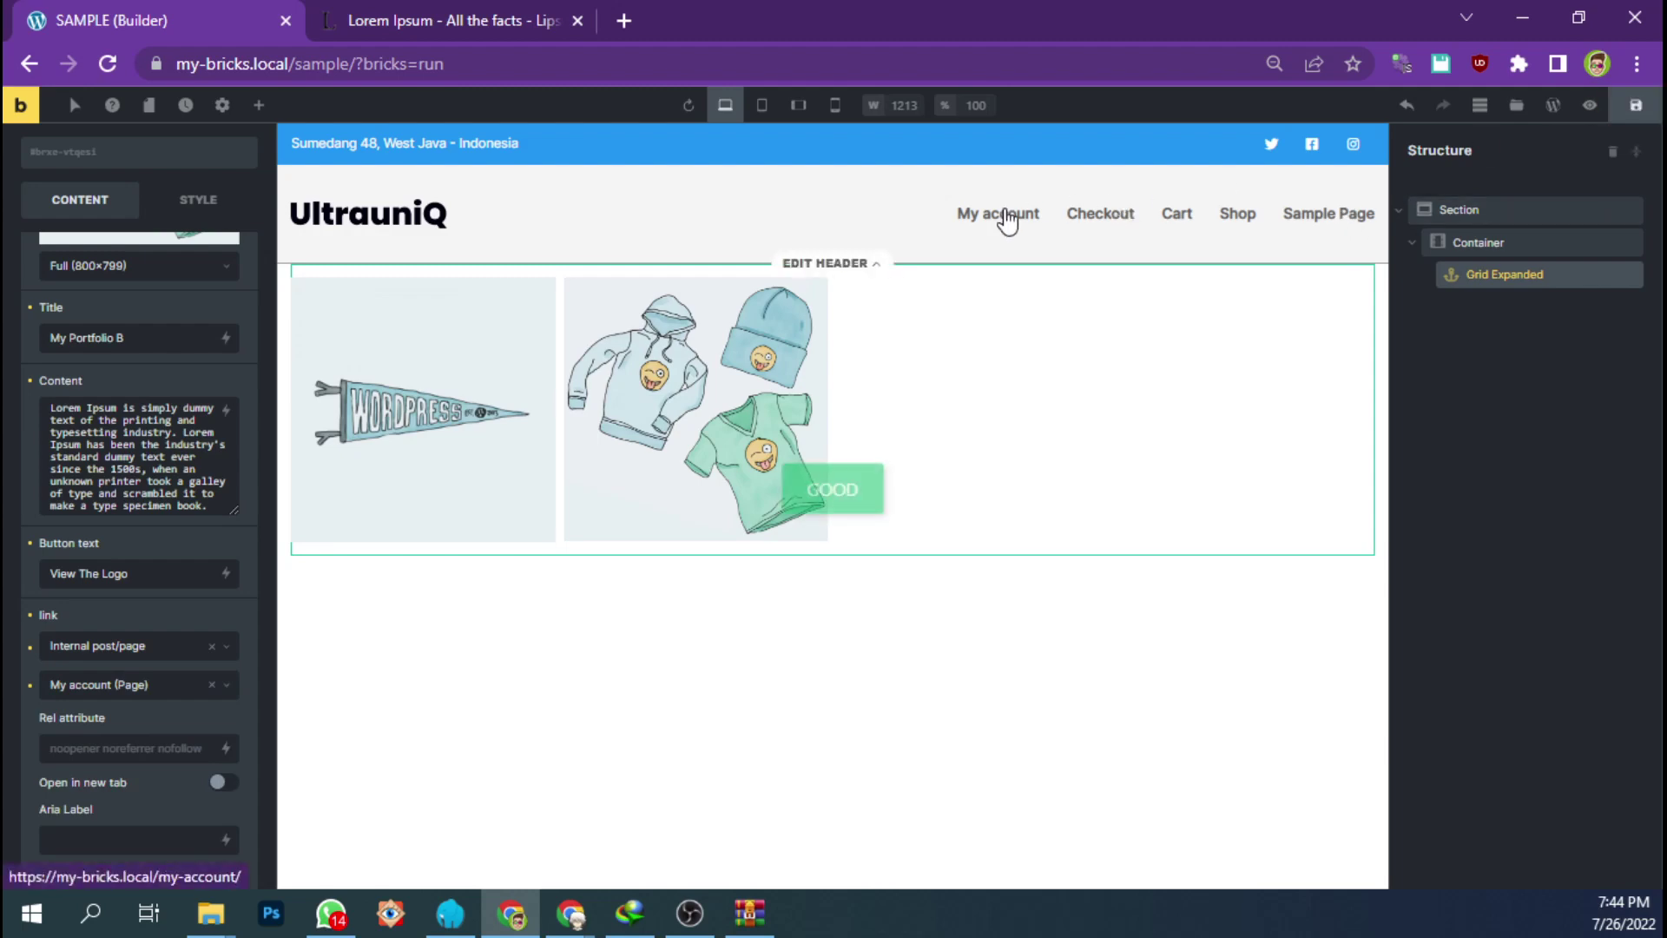
# - Duplicate the two portfolio items and reorder the copies into five grid items alternating between A and B, starting with A
pyautogui.scroll(5, 98, 401)
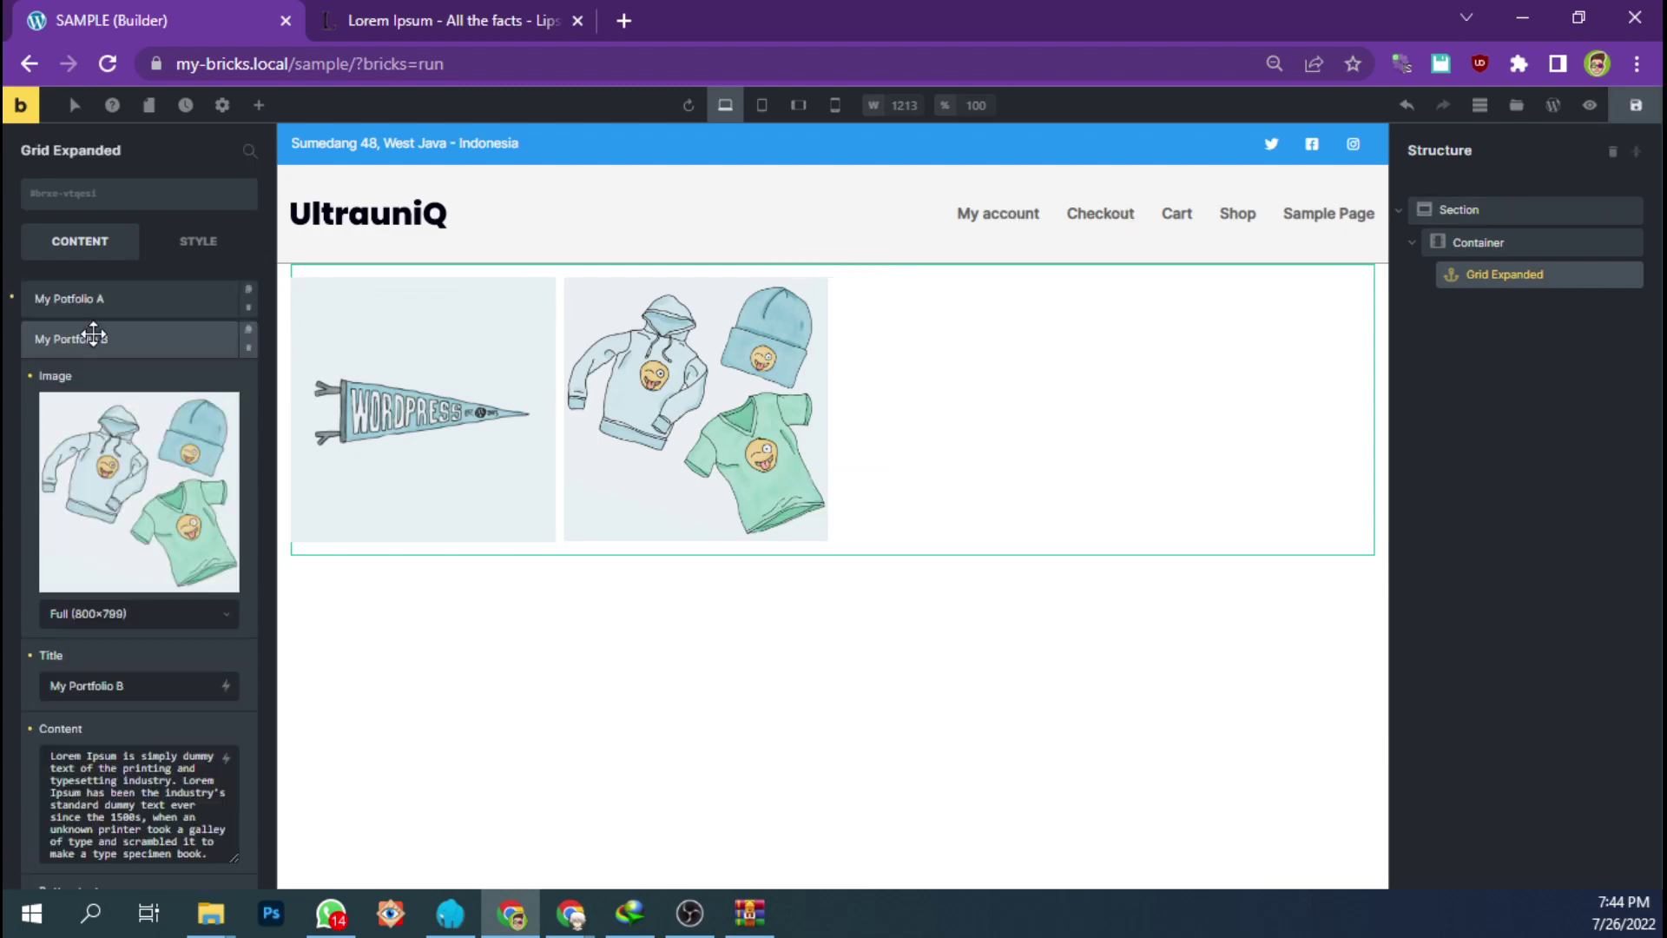
pyautogui.click(94, 337)
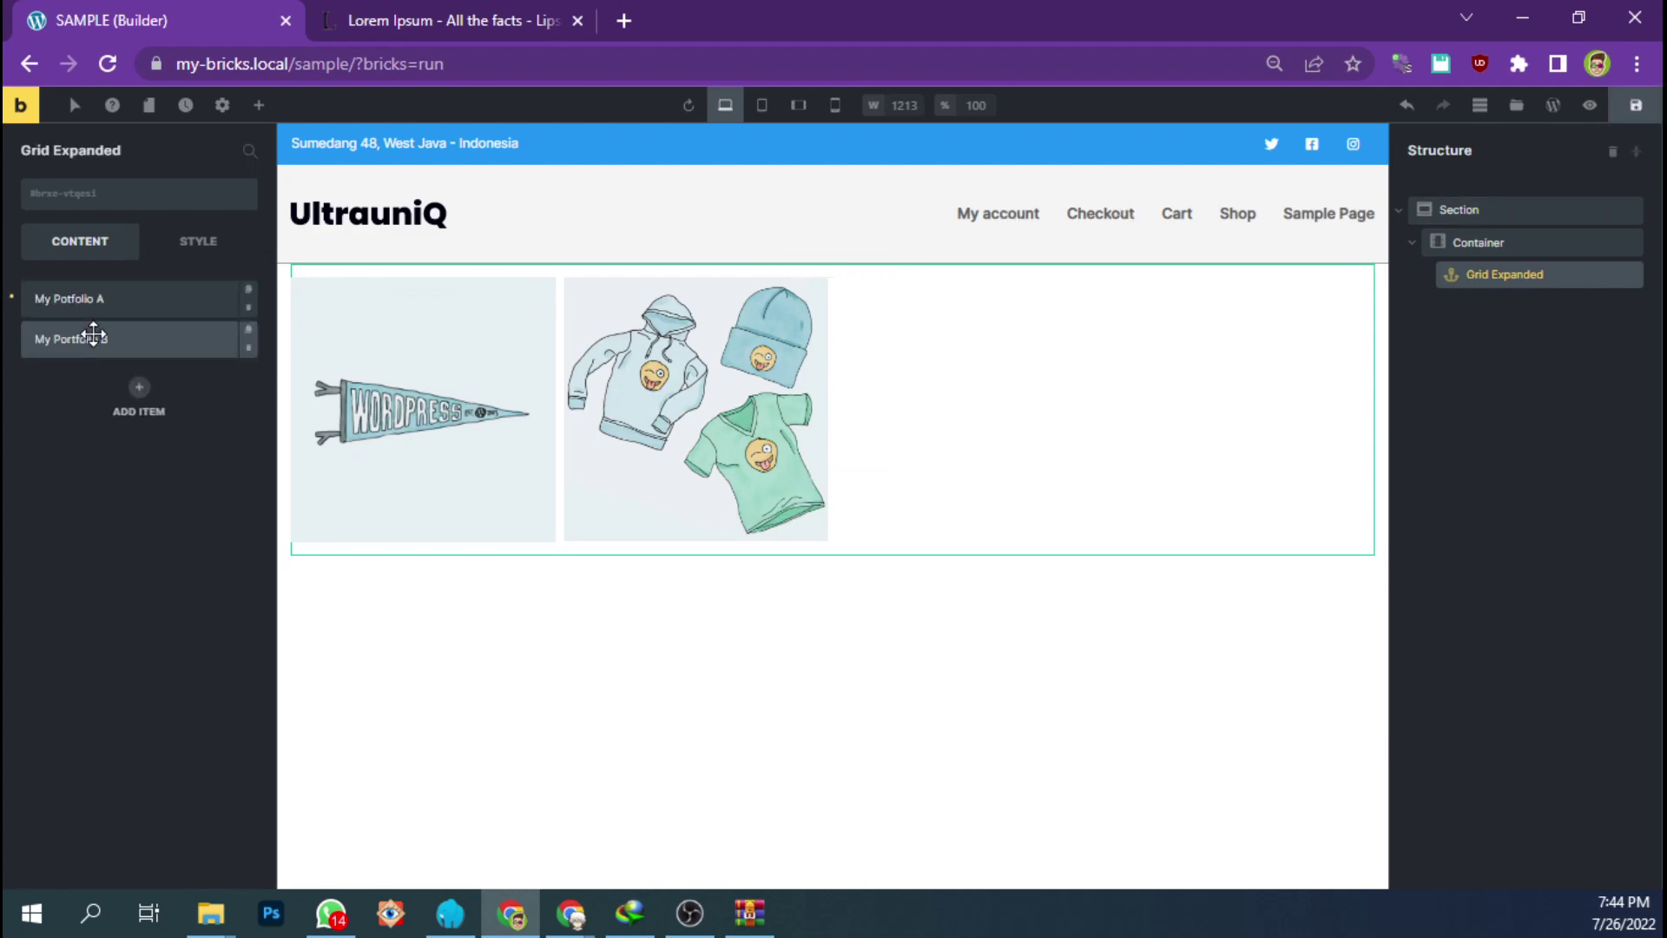
pyautogui.click(250, 293)
pyautogui.click(247, 369)
pyautogui.moveTo(115, 339); pyautogui.dragTo(112, 390)
pyautogui.click(247, 370)
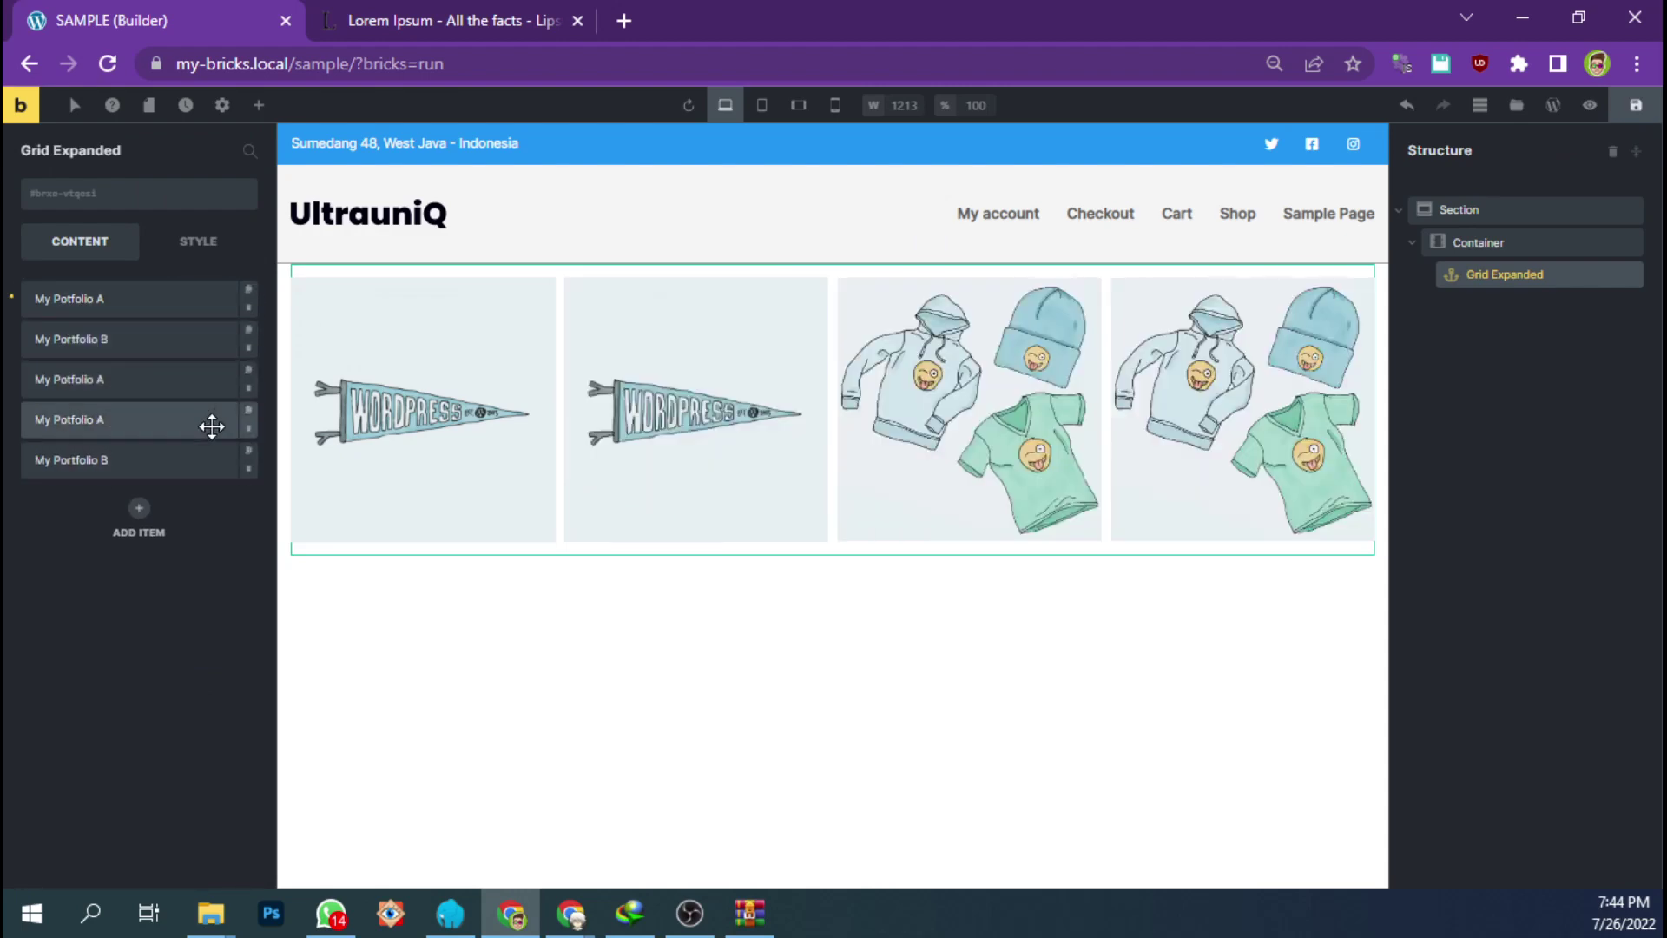
pyautogui.moveTo(212, 425); pyautogui.dragTo(165, 469)
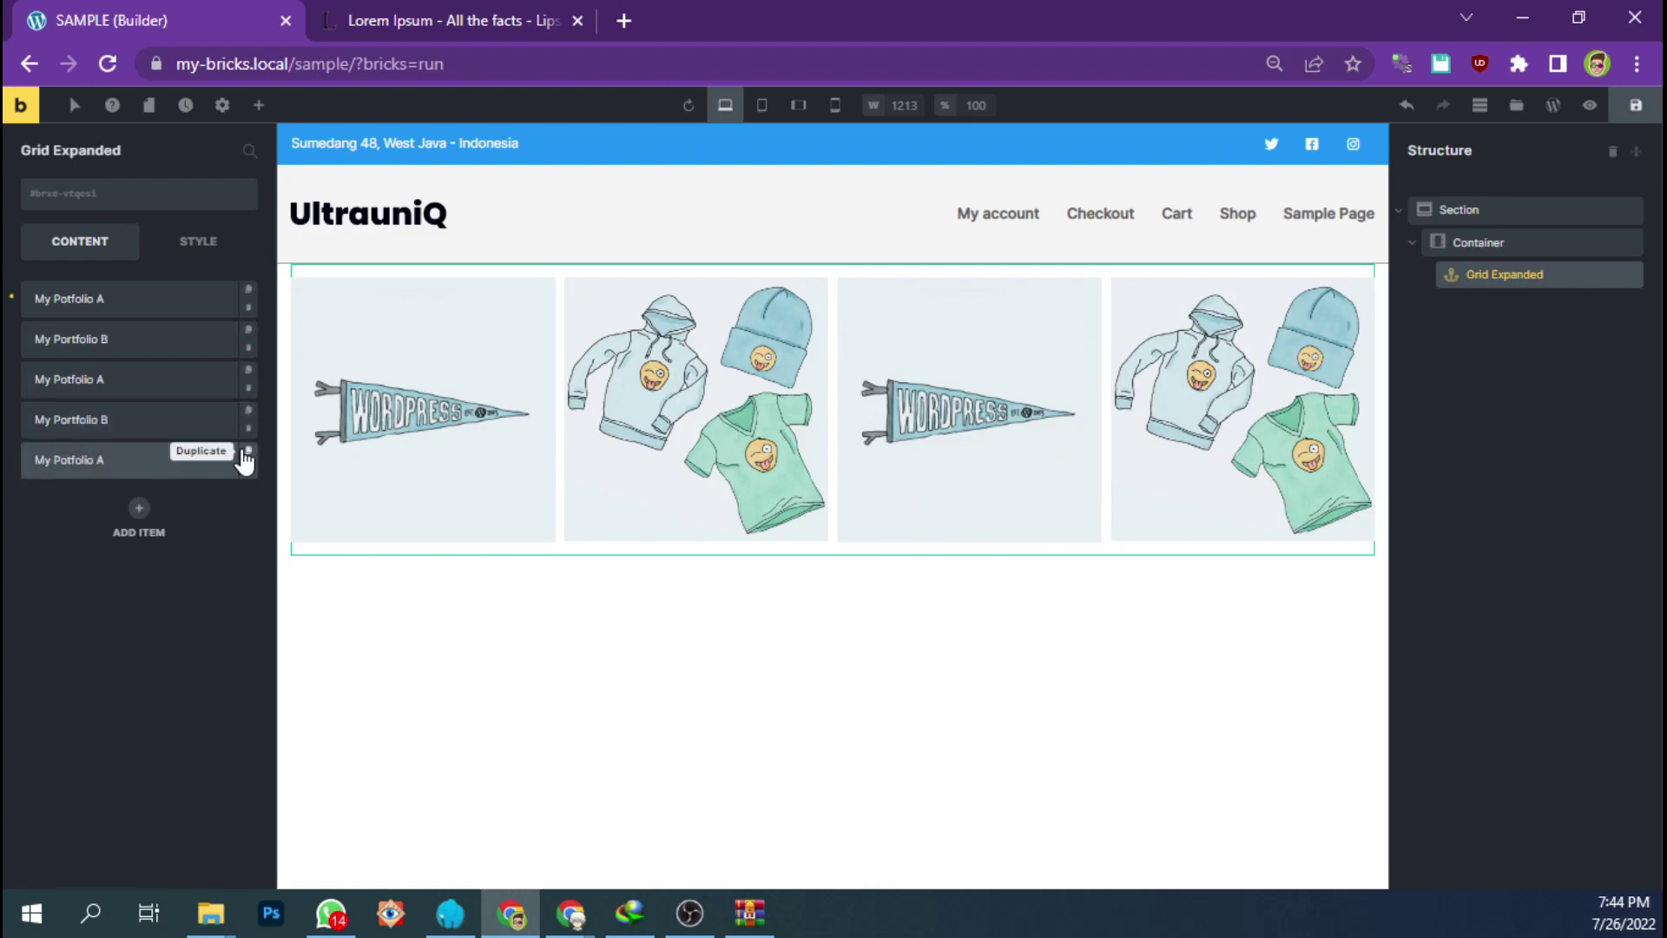
# - Extend the grid to eight items by duplicating portfolio items A and B and reordering the copies to keep them alternating
pyautogui.click(250, 456)
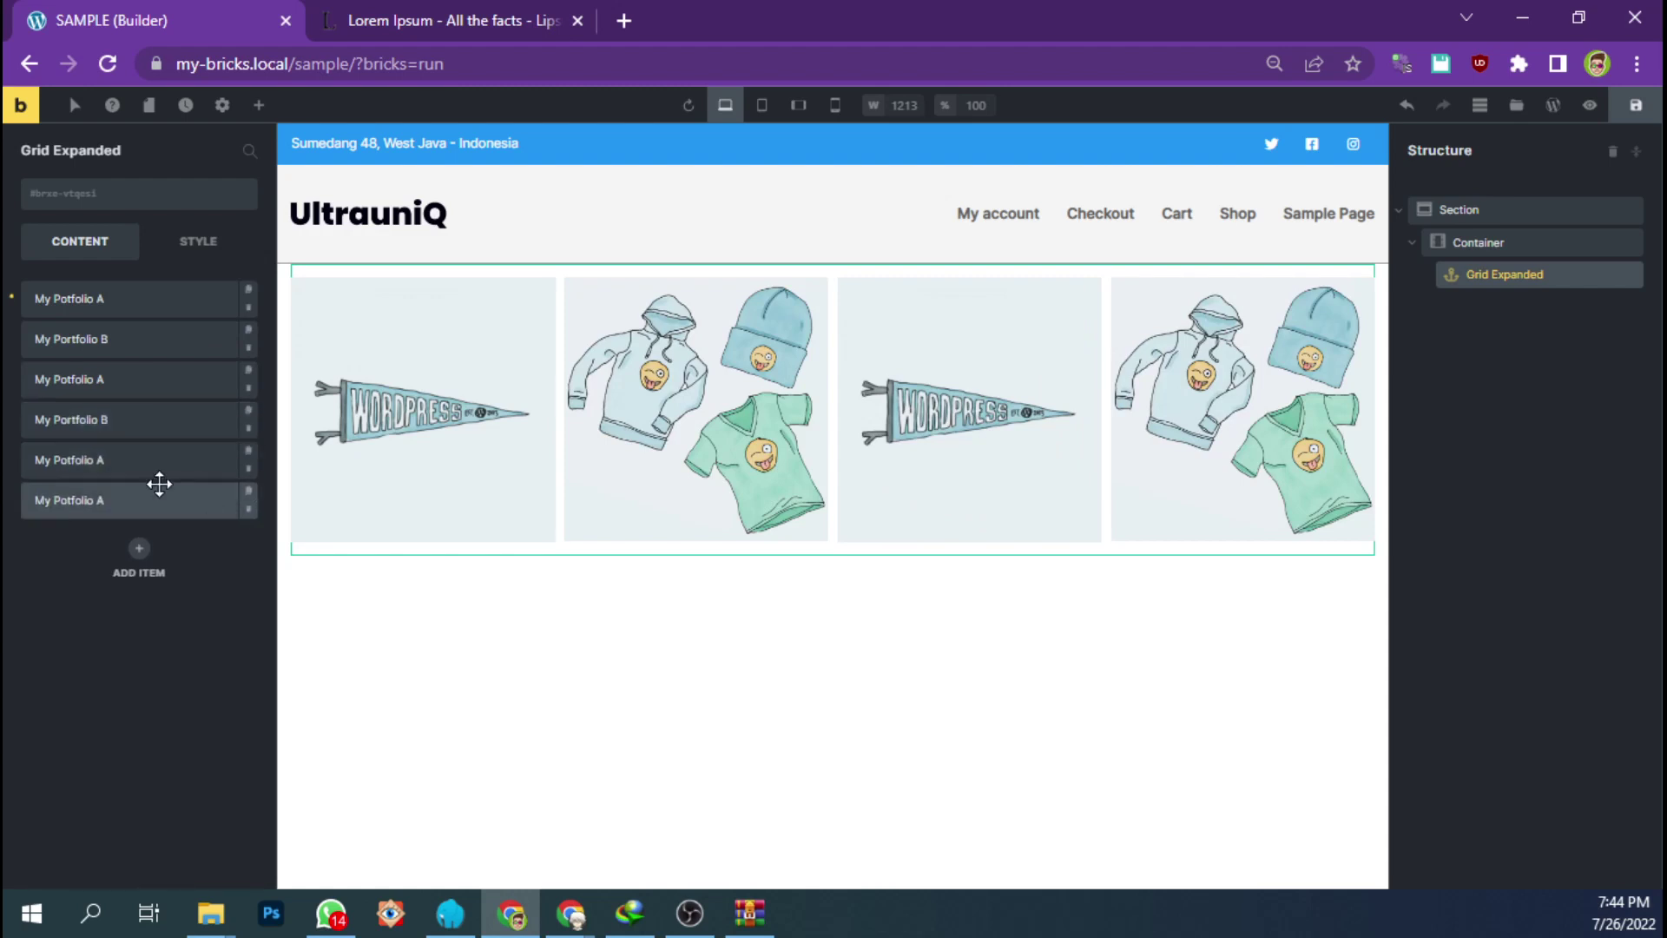
pyautogui.click(249, 417)
pyautogui.moveTo(155, 431); pyautogui.dragTo(143, 517)
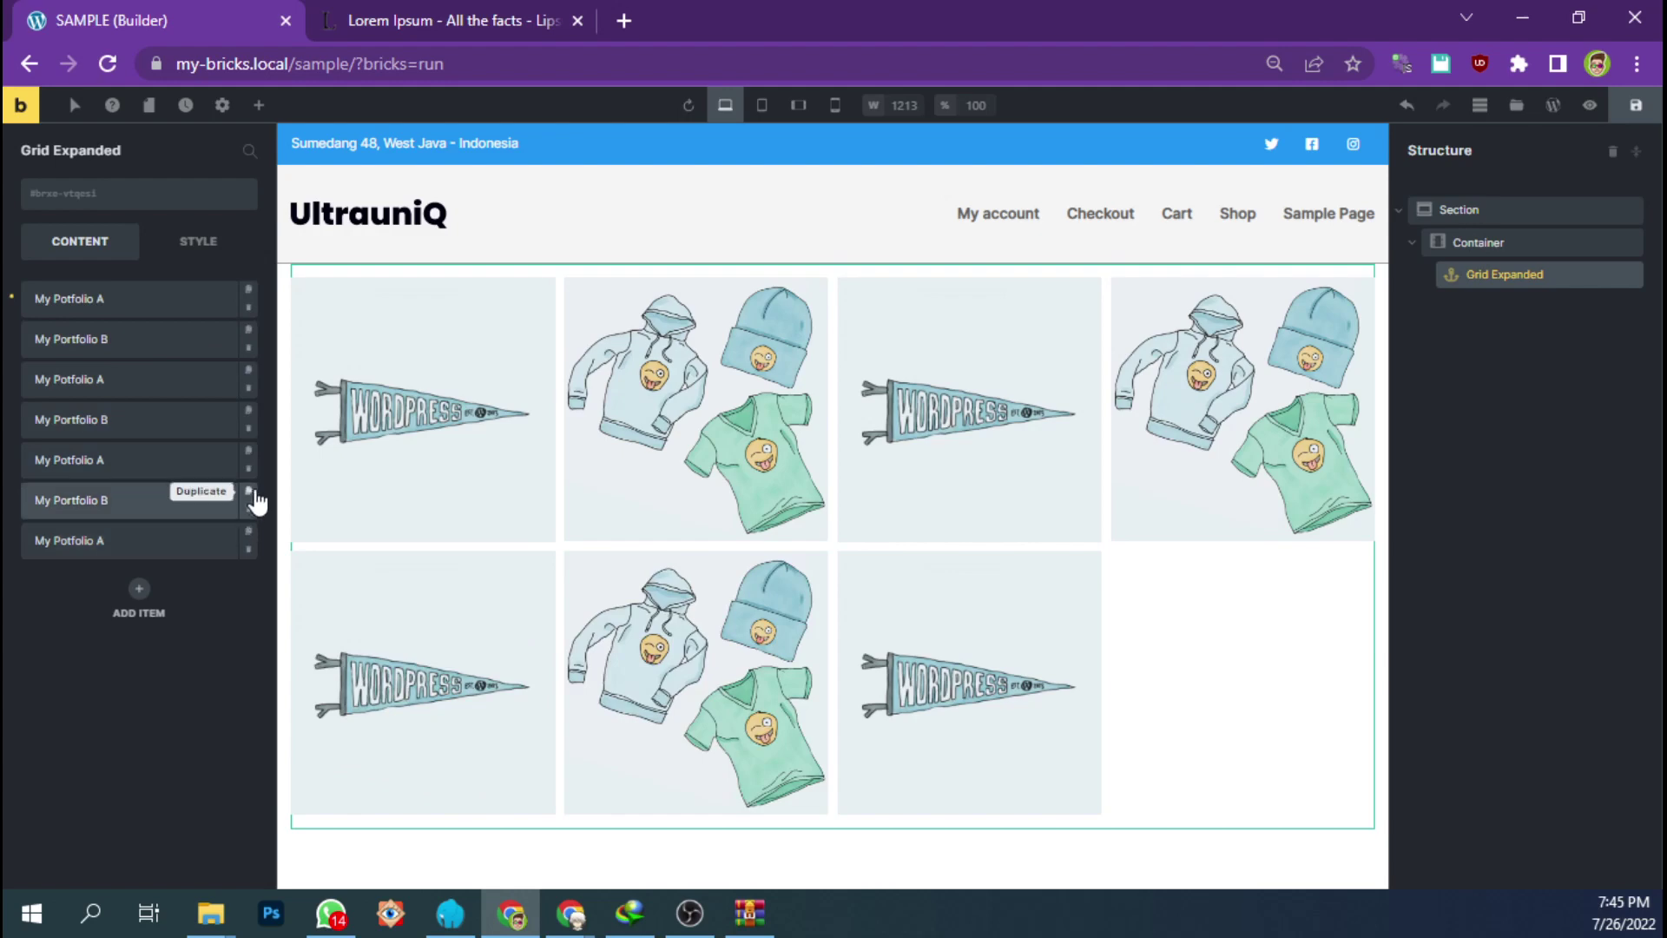
pyautogui.click(249, 543)
pyautogui.moveTo(130, 581)
pyautogui.mouseDown()
pyautogui.moveTo(133, 565)
pyautogui.moveTo(124, 639)
pyautogui.moveTo(138, 578)
pyautogui.mouseUp()
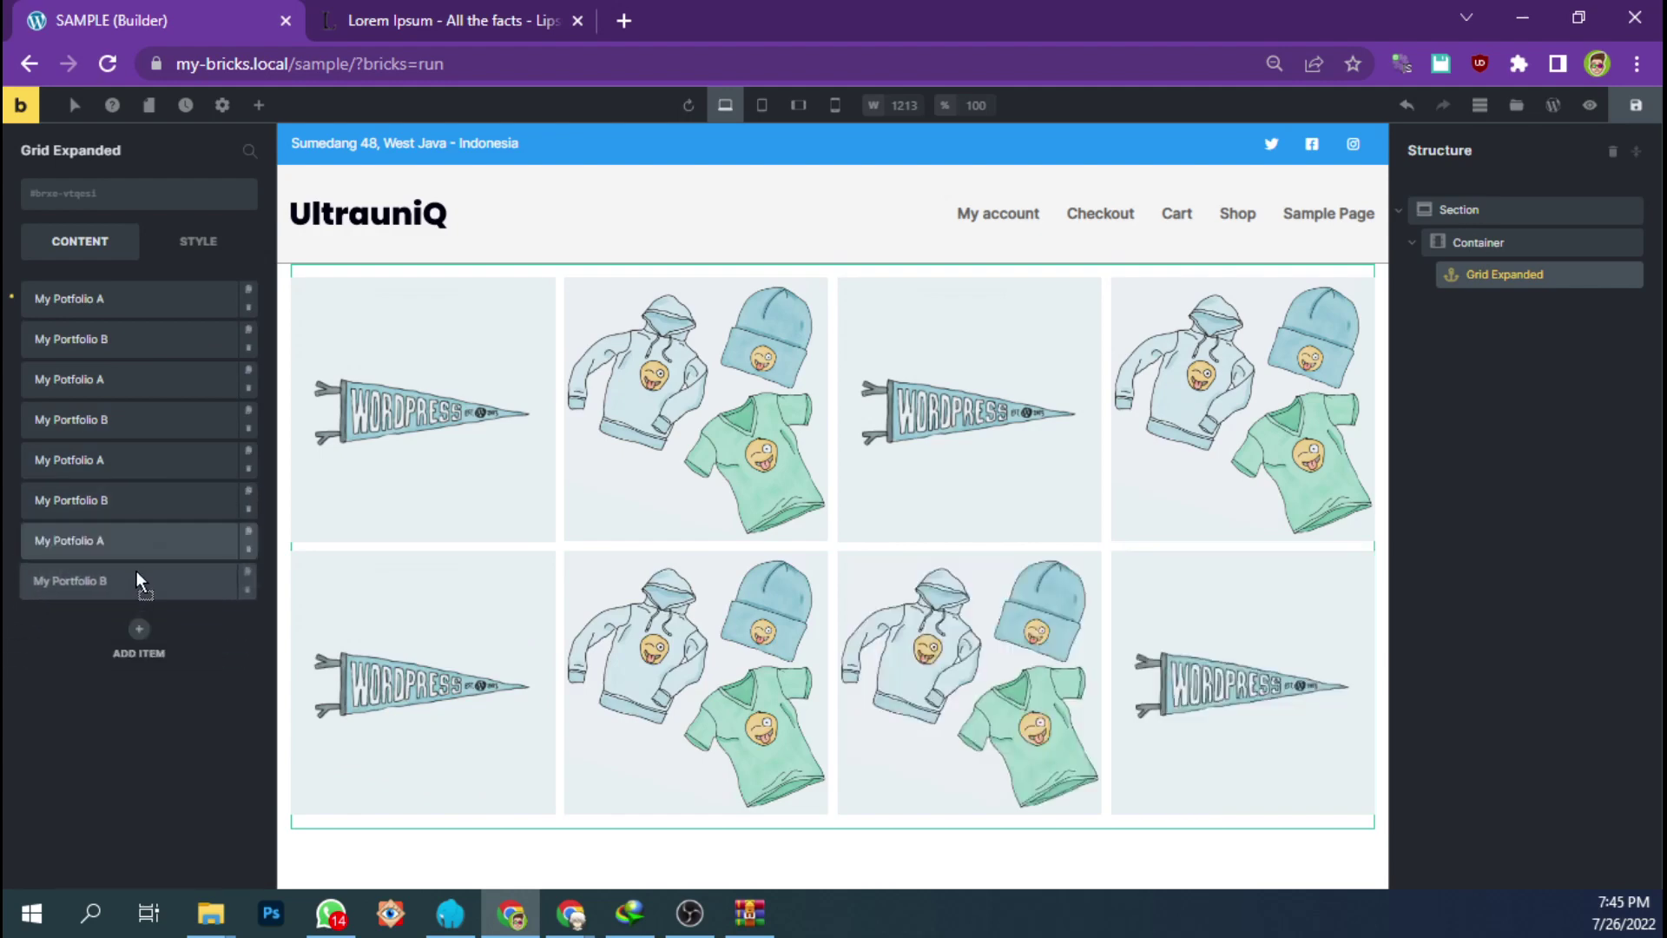
# - Duplicate and reorder more A and B items until eleven alternate in the grid, then save the page
pyautogui.click(250, 542)
pyautogui.moveTo(135, 621); pyautogui.dragTo(201, 616)
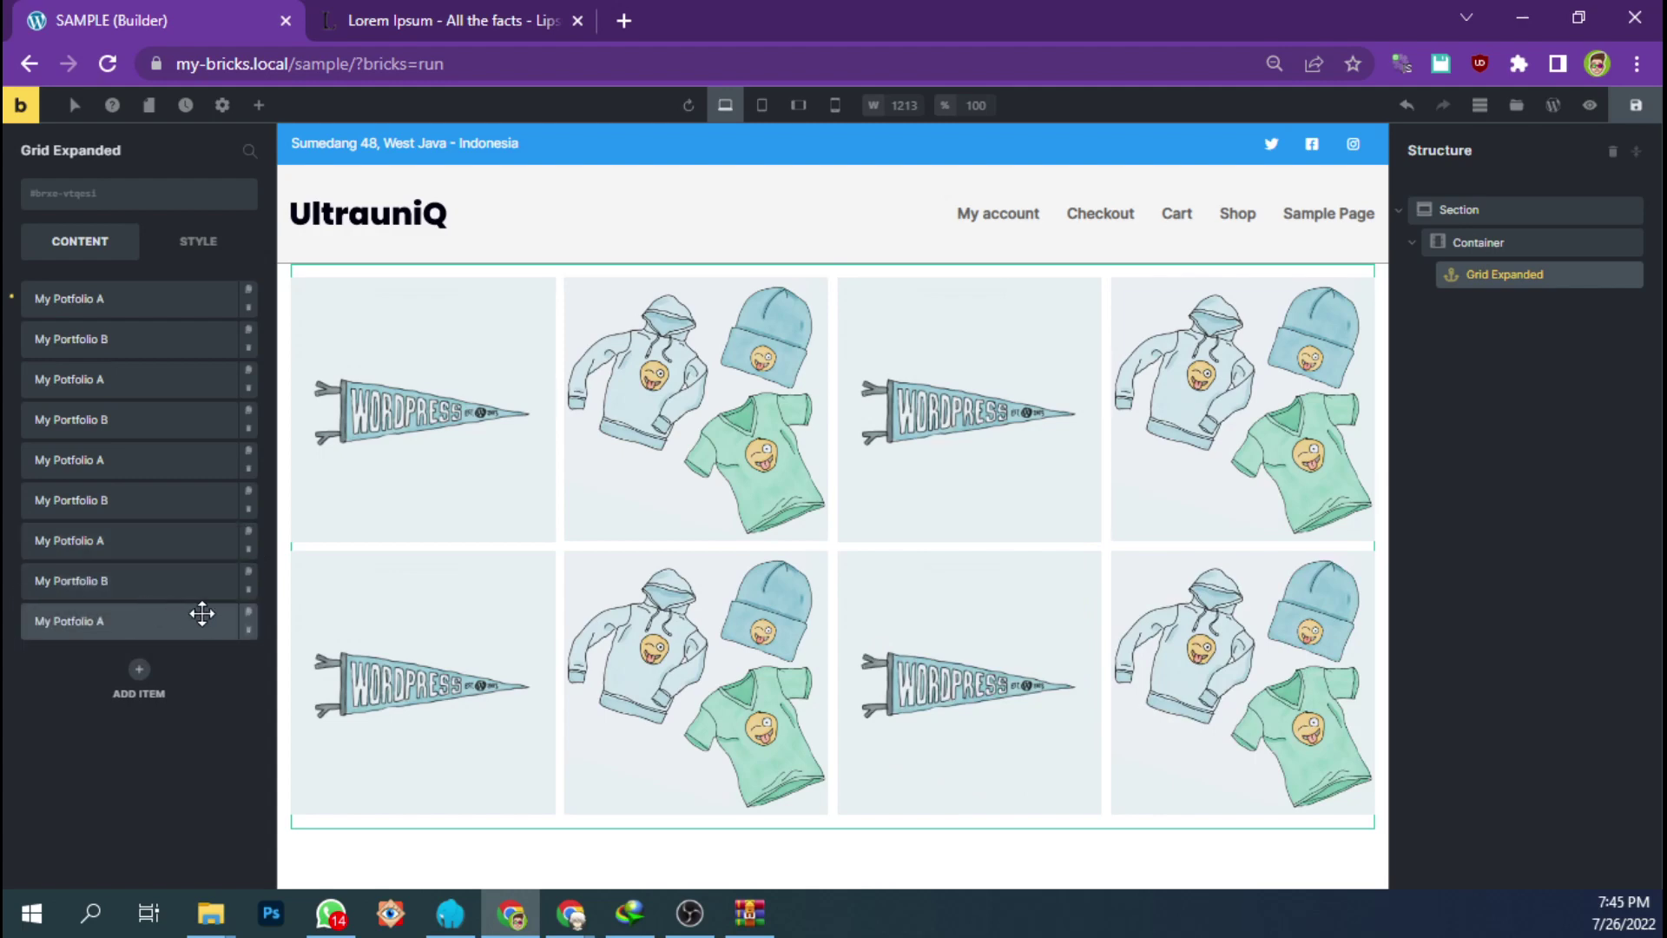
pyautogui.click(248, 613)
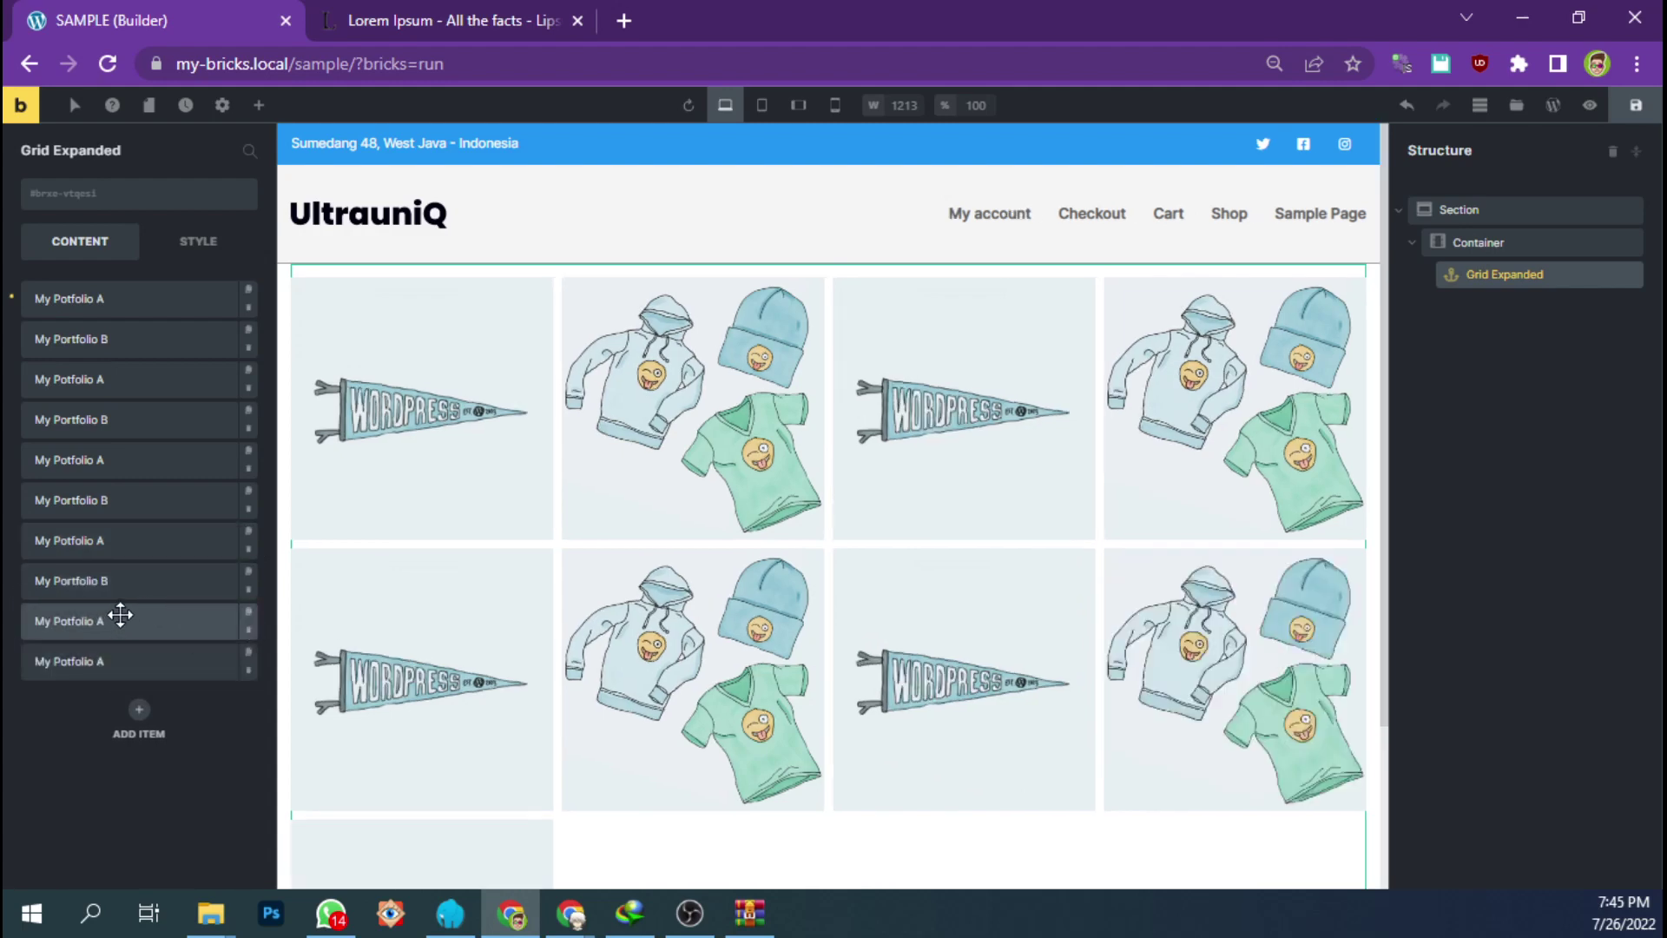
pyautogui.click(250, 574)
pyautogui.moveTo(123, 588); pyautogui.dragTo(127, 661)
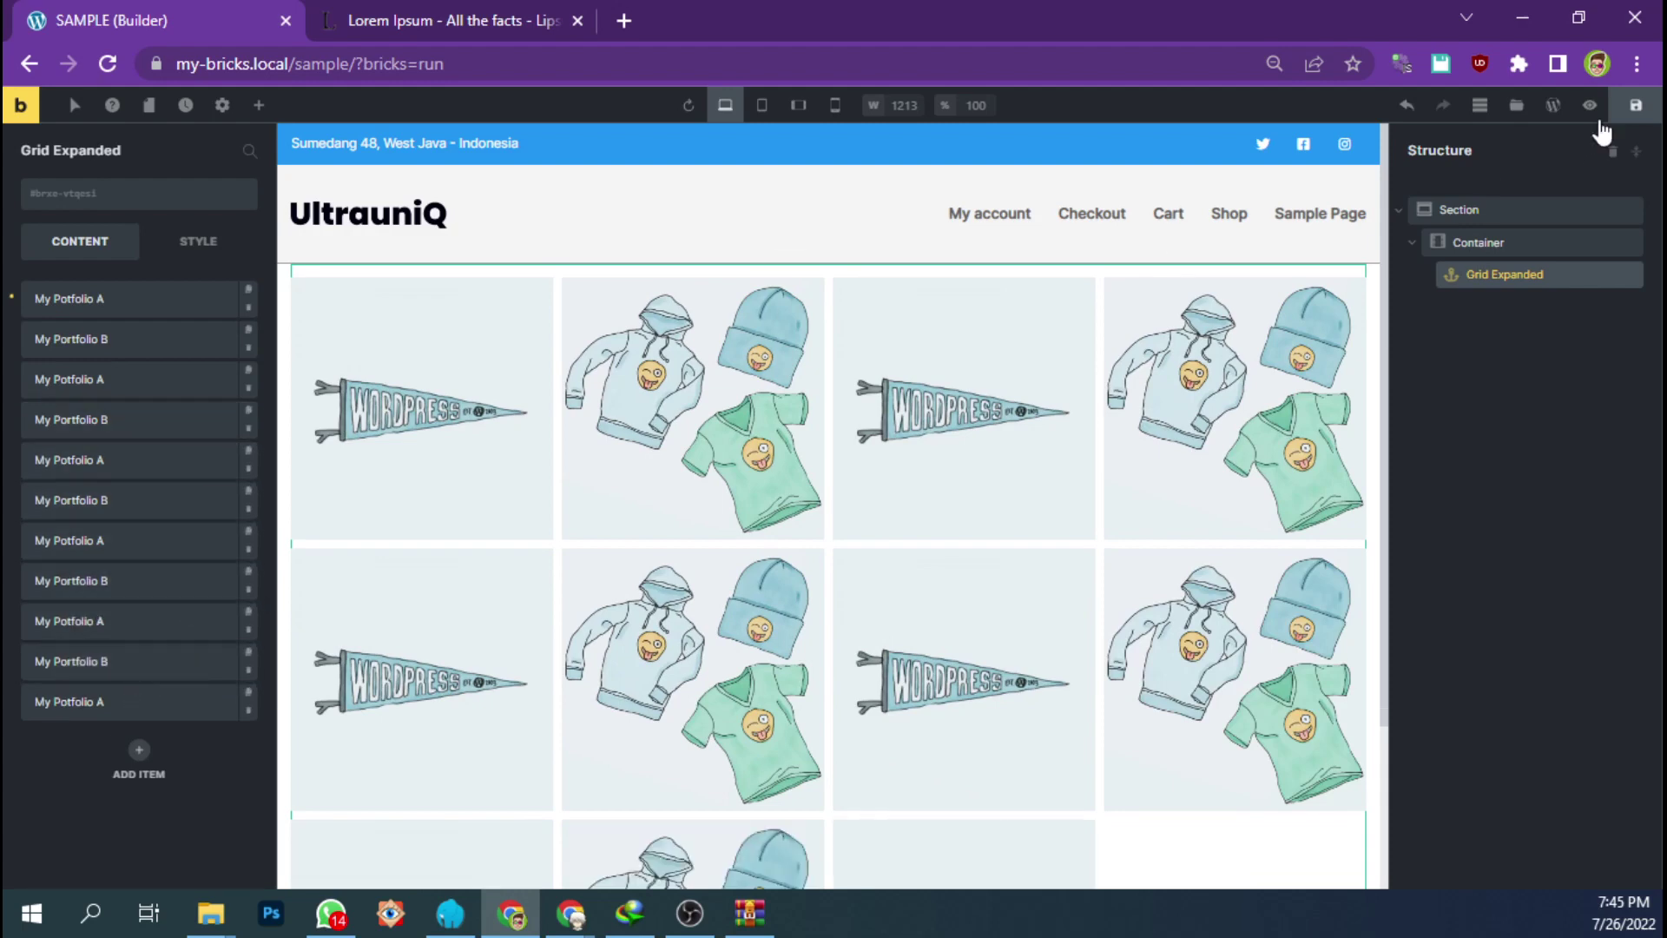
pyautogui.click(1632, 119)
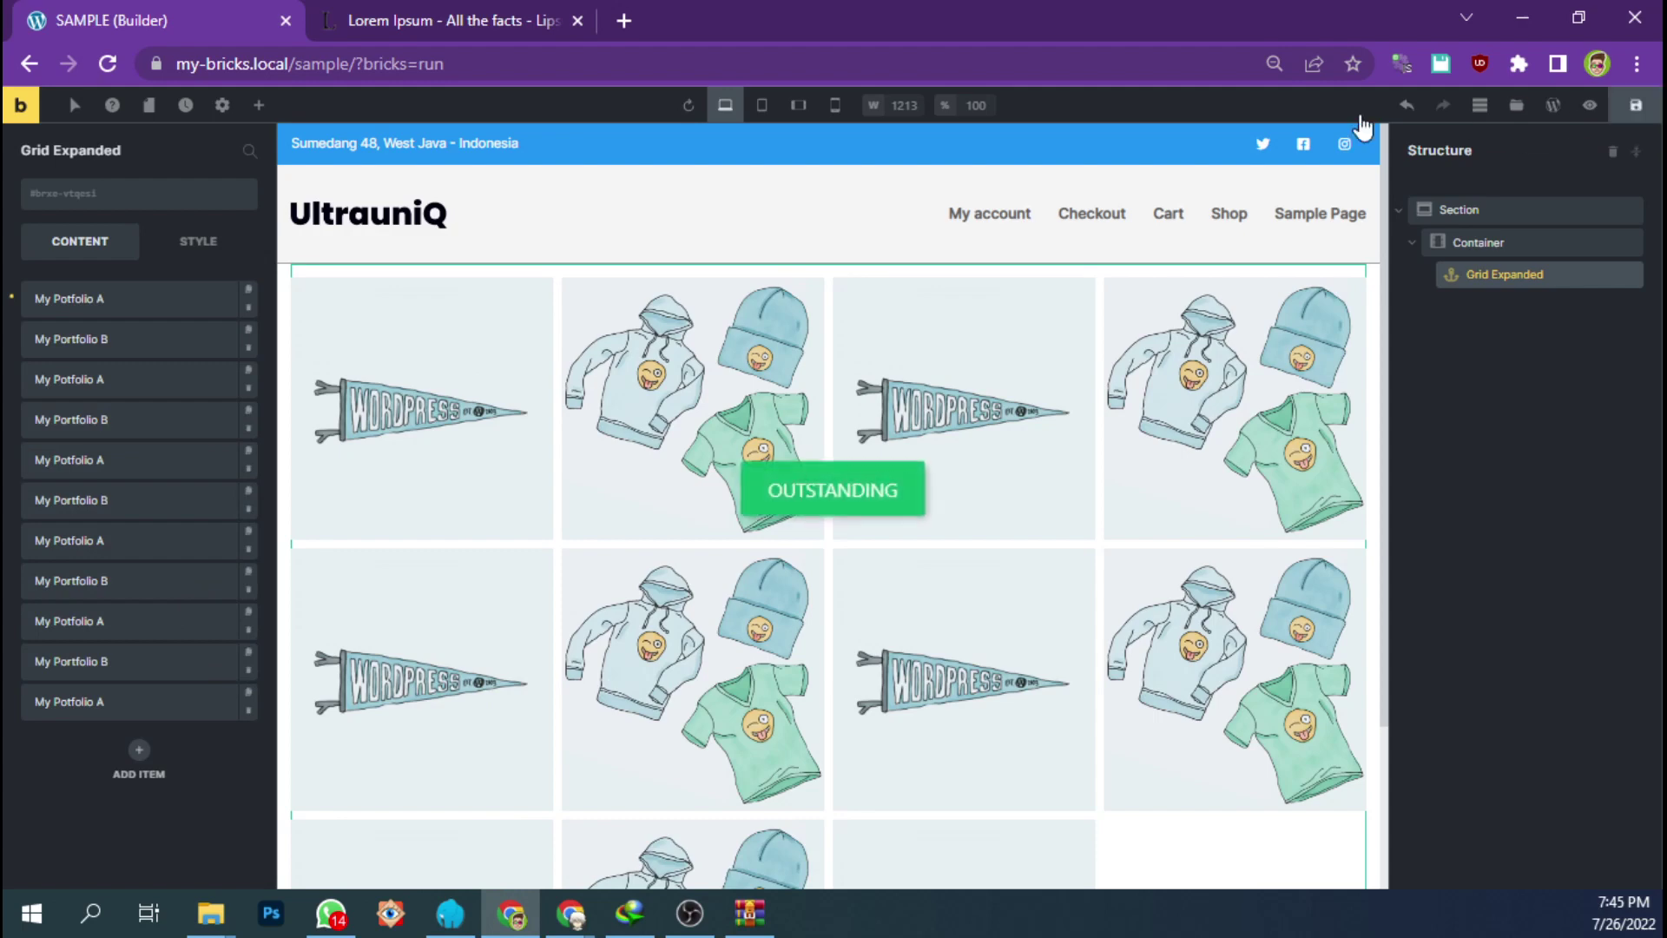
# - View the SAMPLE page on the front end and expand the previews of the first "My Potfolio A" and "My Portfolio B" thumbnails
pyautogui.click(1590, 105)
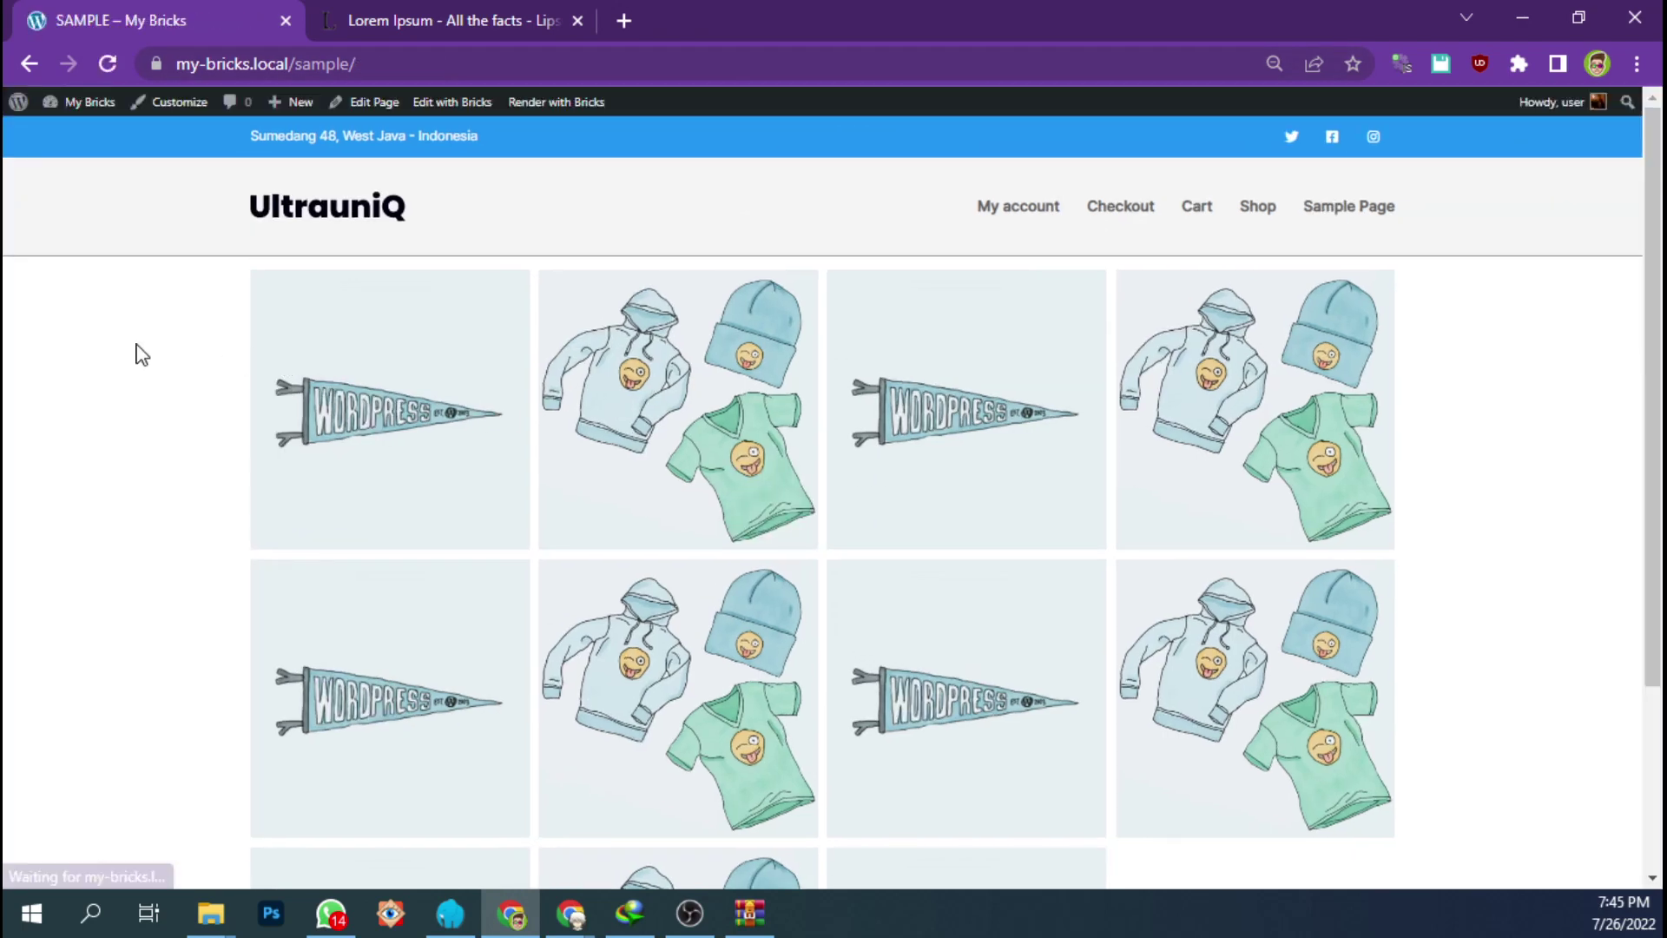
pyautogui.scroll(-2, 139, 408)
pyautogui.scroll(3, 148, 396)
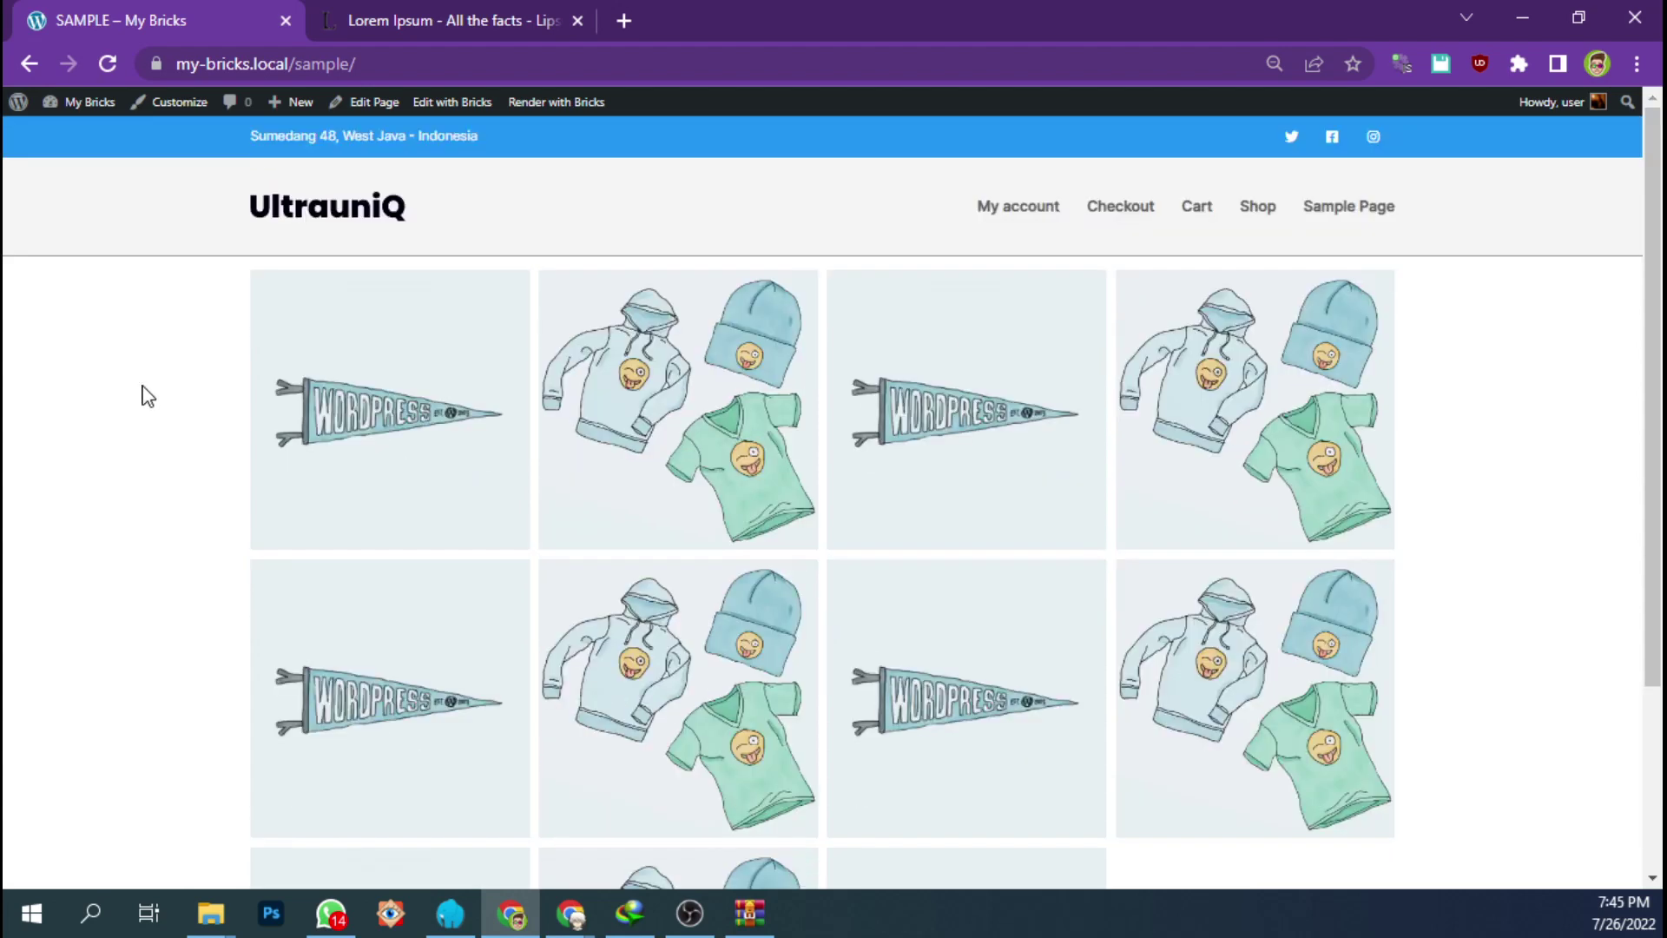
pyautogui.click(363, 404)
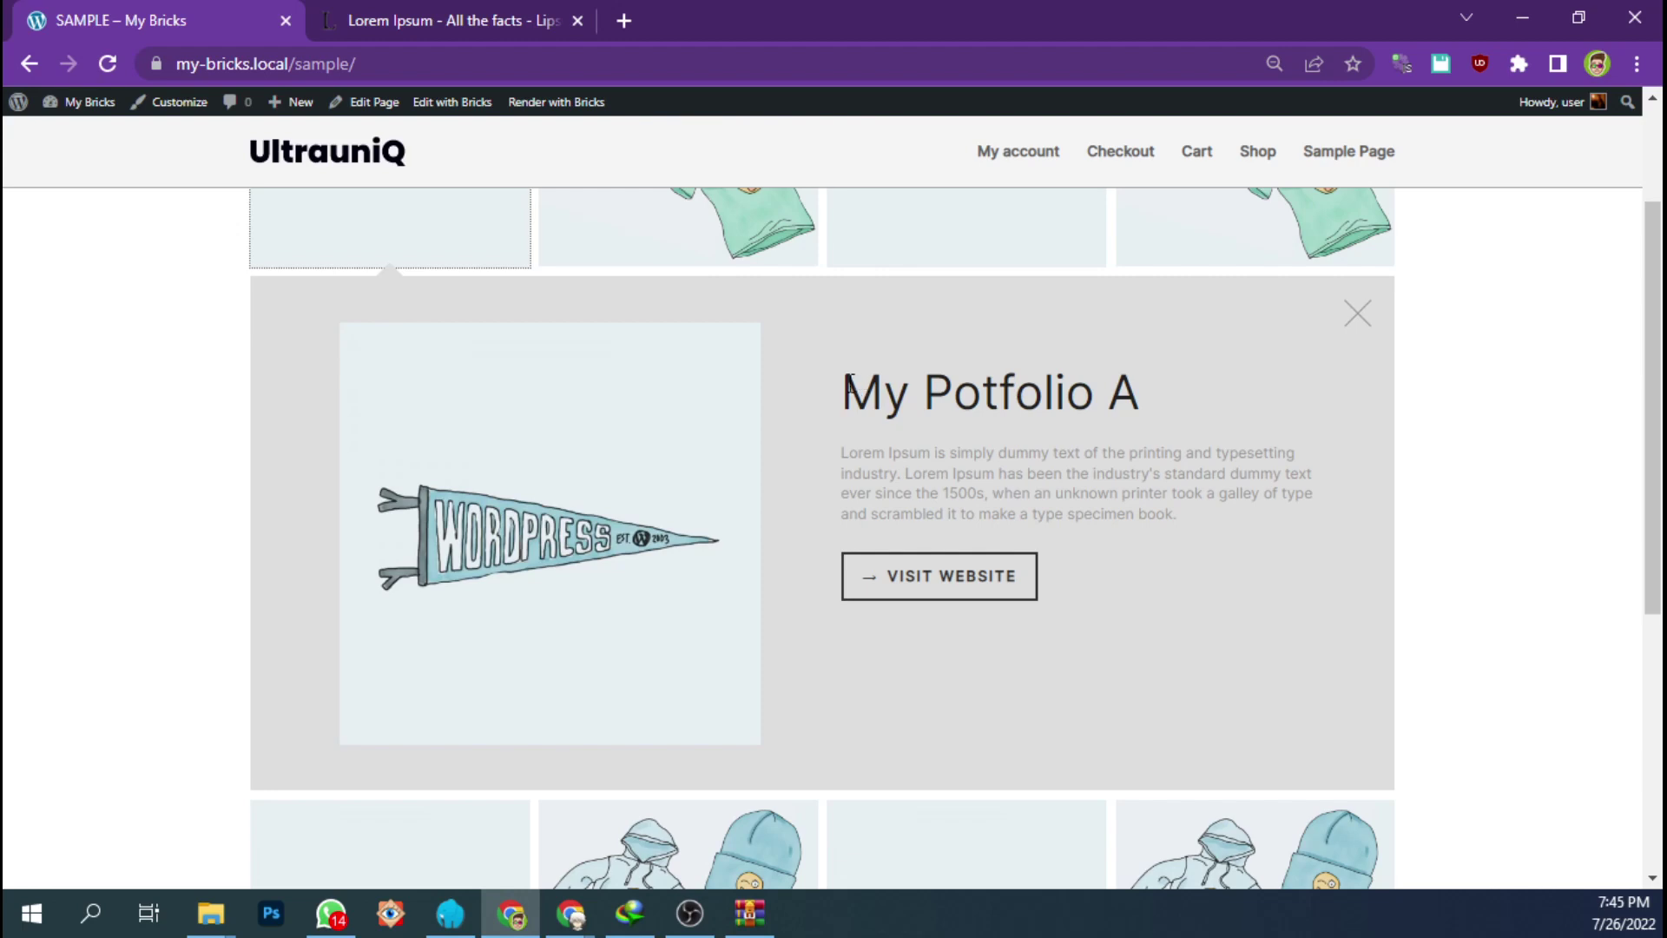
pyautogui.scroll(2, 833, 388)
pyautogui.click(681, 289)
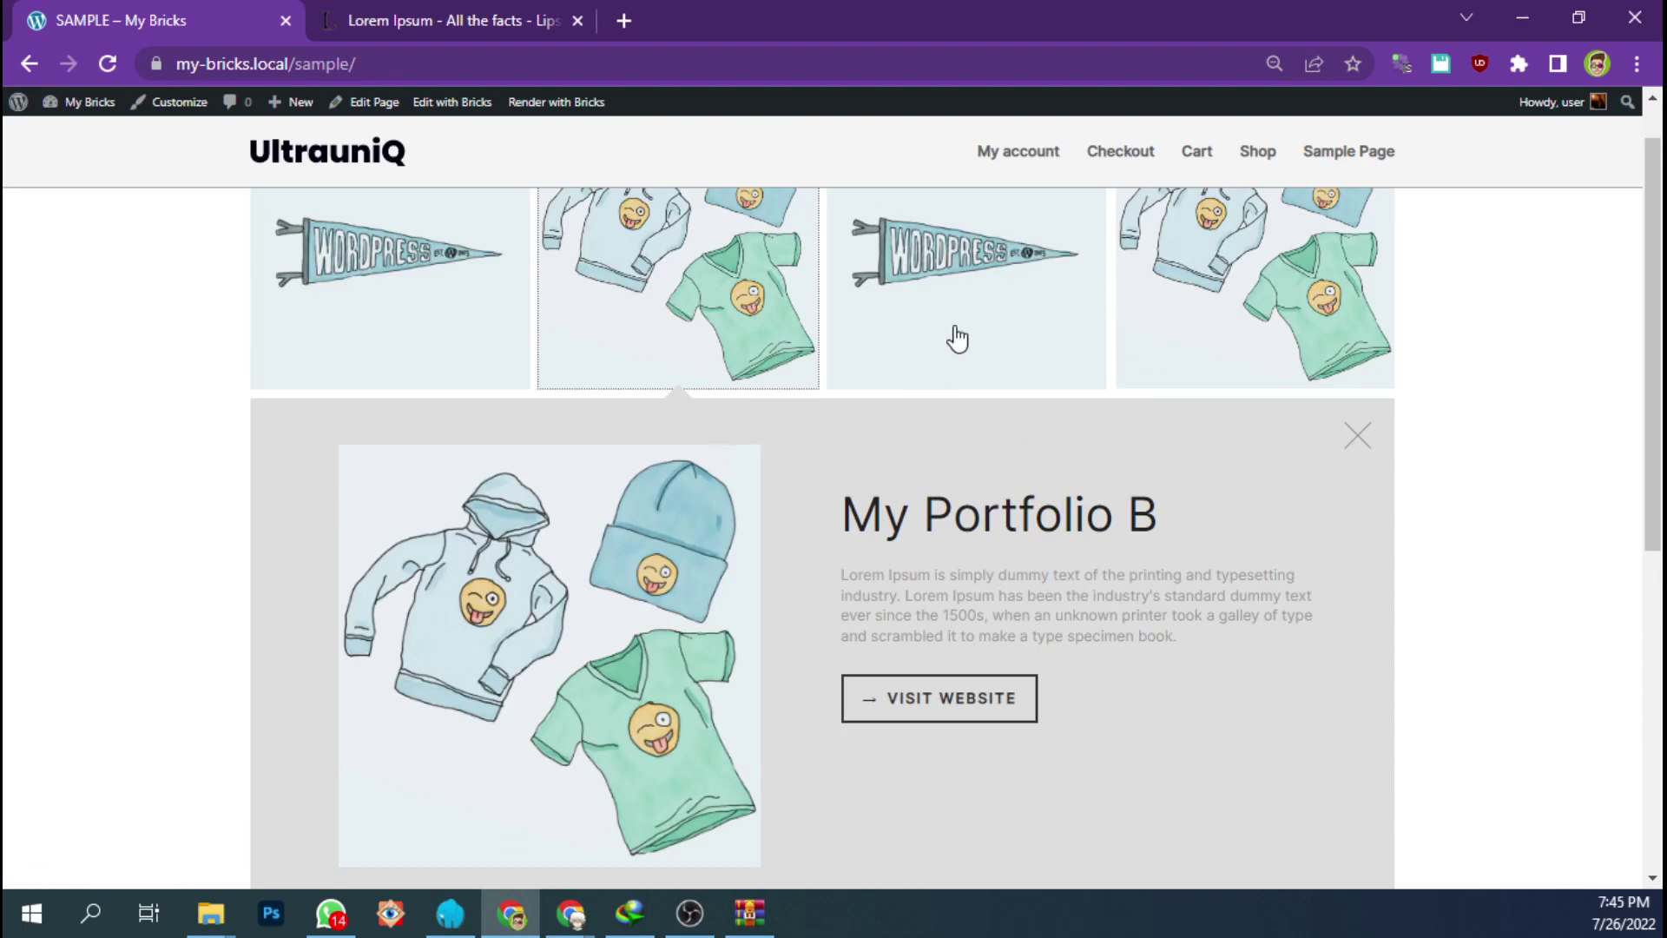
# - Expand the previews of the third and fourth thumbnails in the first row of the grid
pyautogui.click(958, 339)
pyautogui.scroll(-1, 1128, 295)
pyautogui.click(1216, 261)
pyautogui.scroll(-1, 1172, 434)
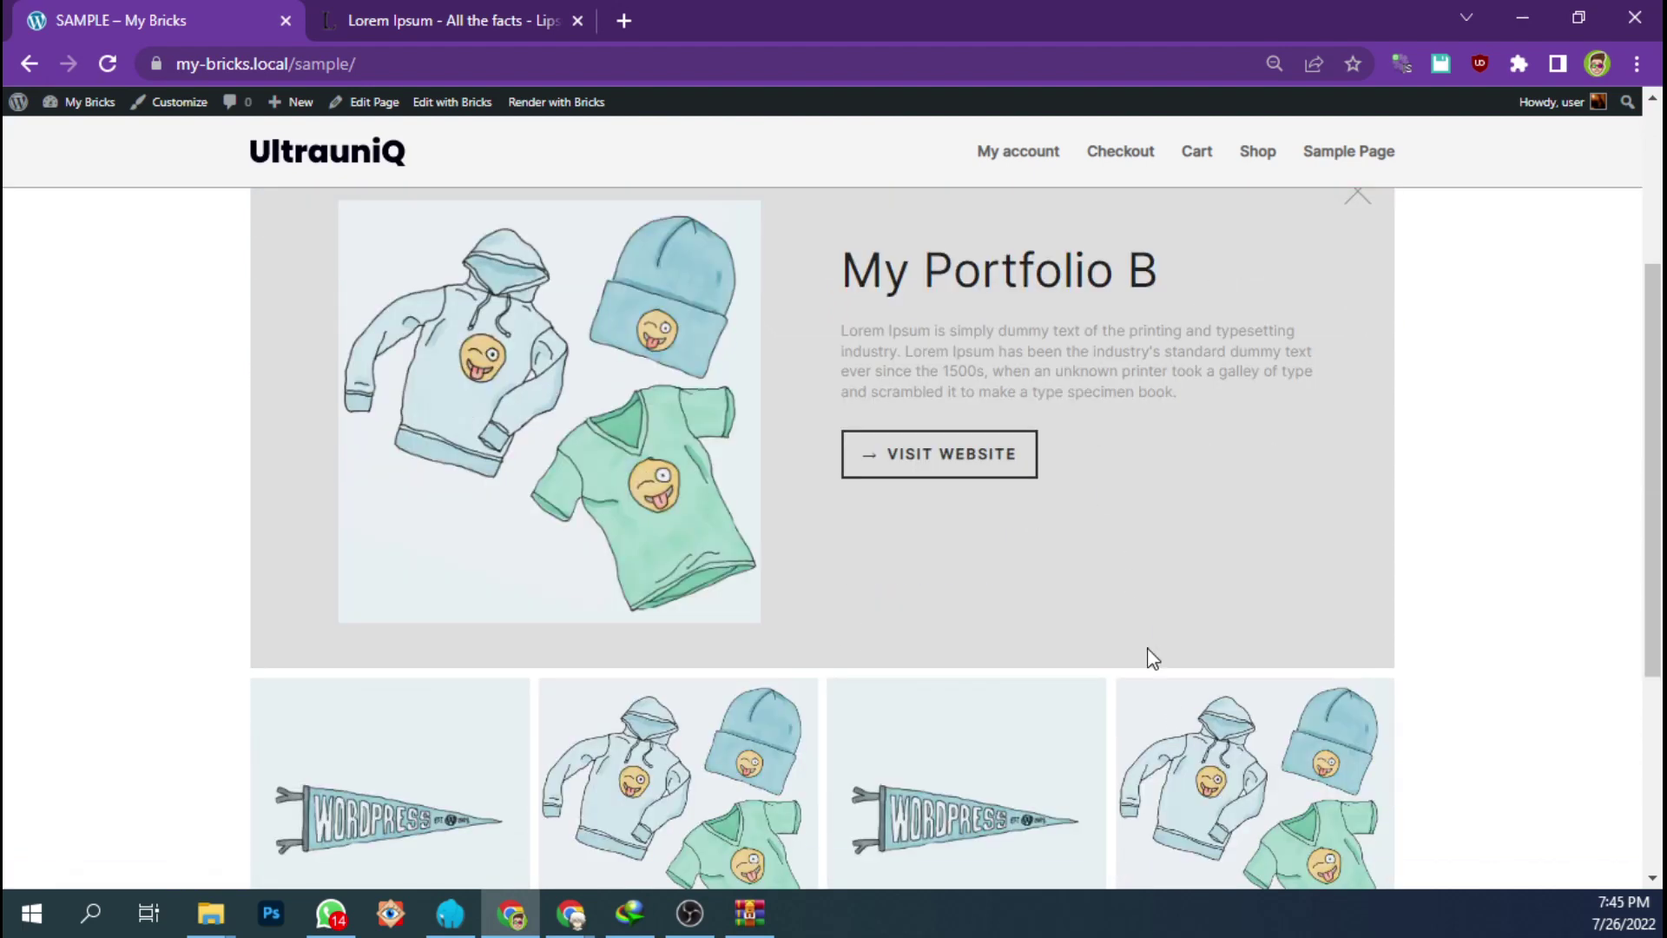
# - Expand the preview of each thumbnail in the second row, going from the last one to the first
pyautogui.scroll(-2, 1219, 749)
pyautogui.click(1220, 607)
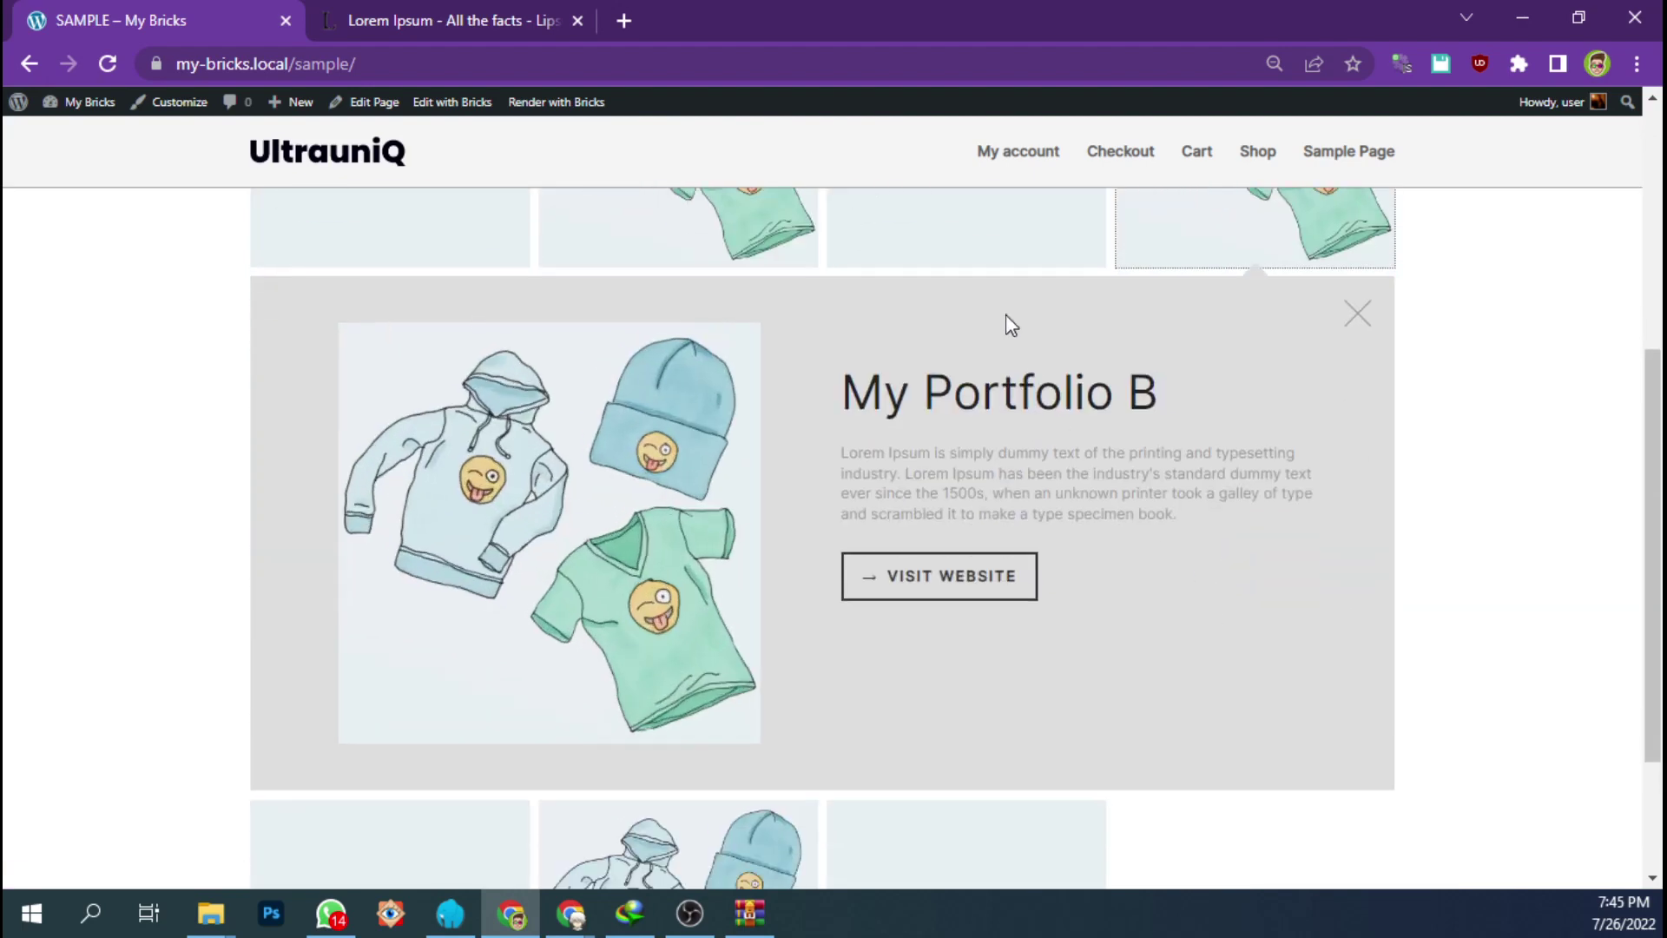
pyautogui.click(955, 243)
pyautogui.click(694, 238)
pyautogui.click(491, 239)
pyautogui.scroll(-1, 740, 460)
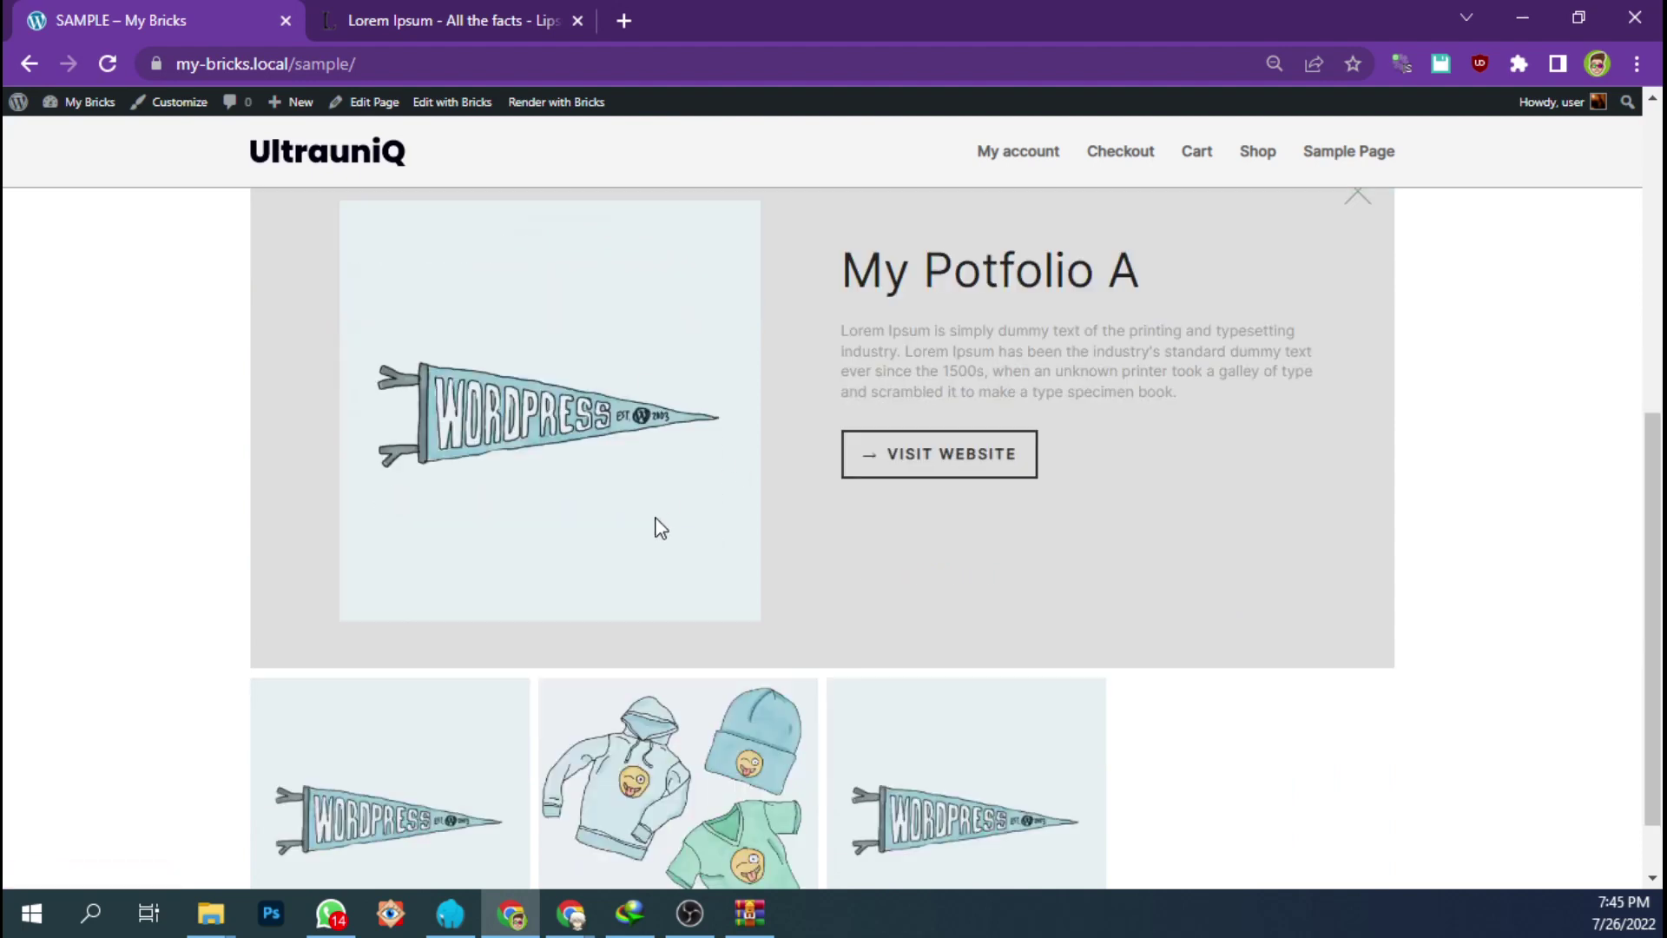
# - Expand the previews of the first and last thumbnails in the third row of the grid
pyautogui.scroll(-1, 660, 528)
pyautogui.click(428, 651)
pyautogui.click(963, 308)
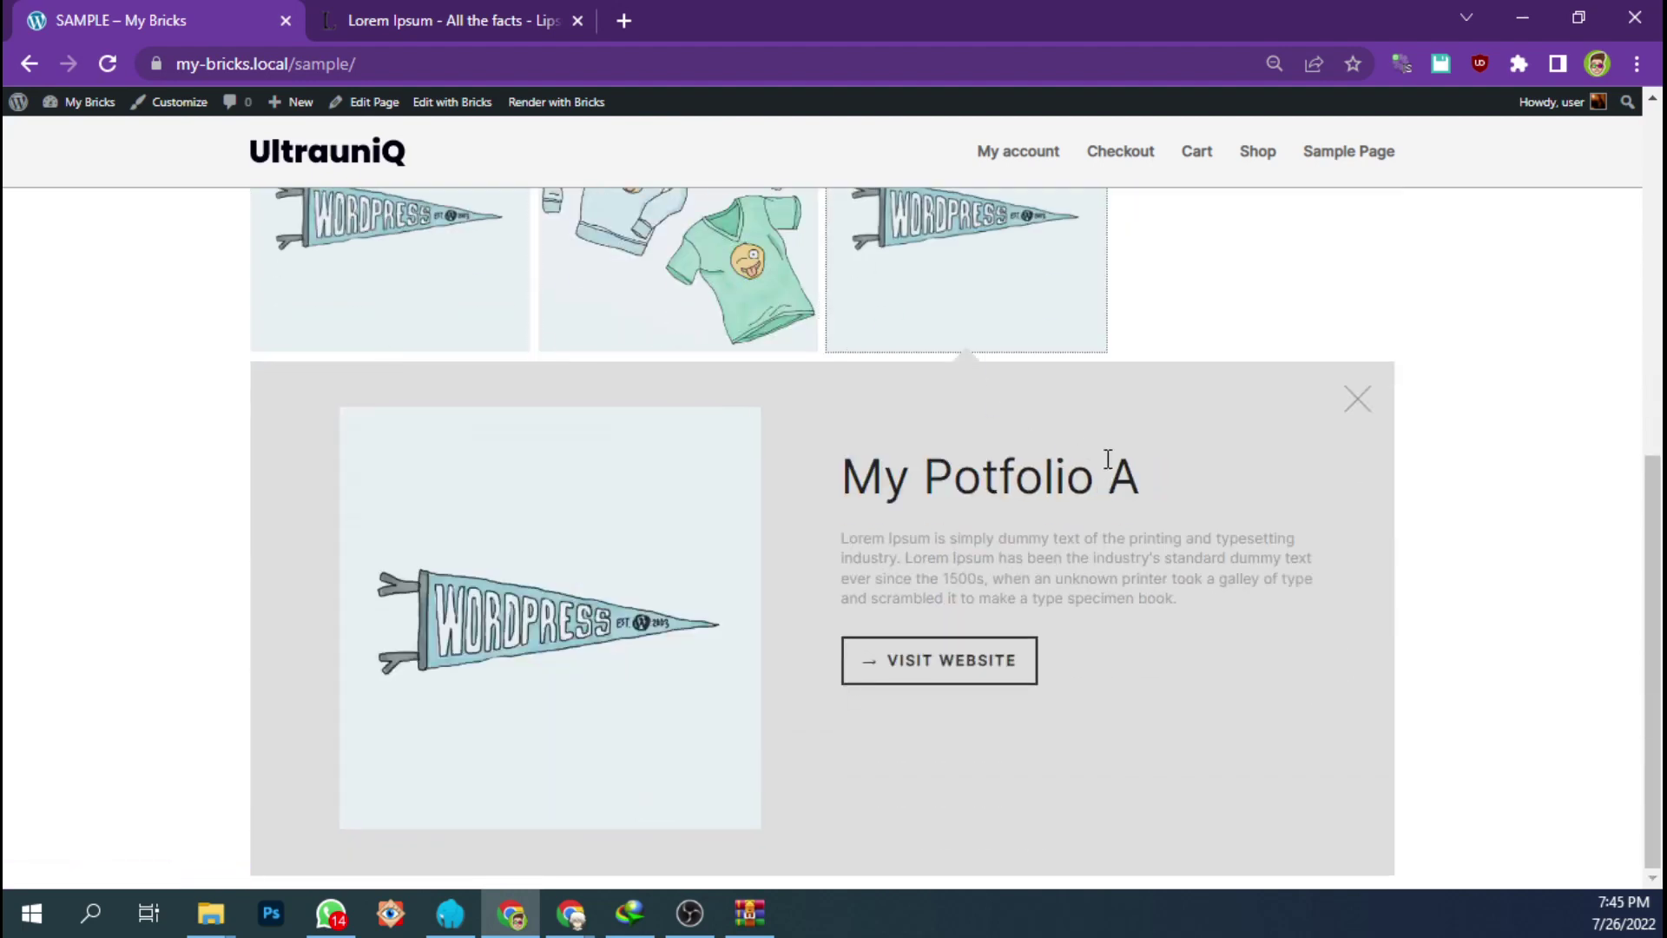
# - Reload the SAMPLE page in the developer tools' responsive view at 357 px wide and enlarge the preview area
pyautogui.hotkey('ctrl', 'shift', 'i')
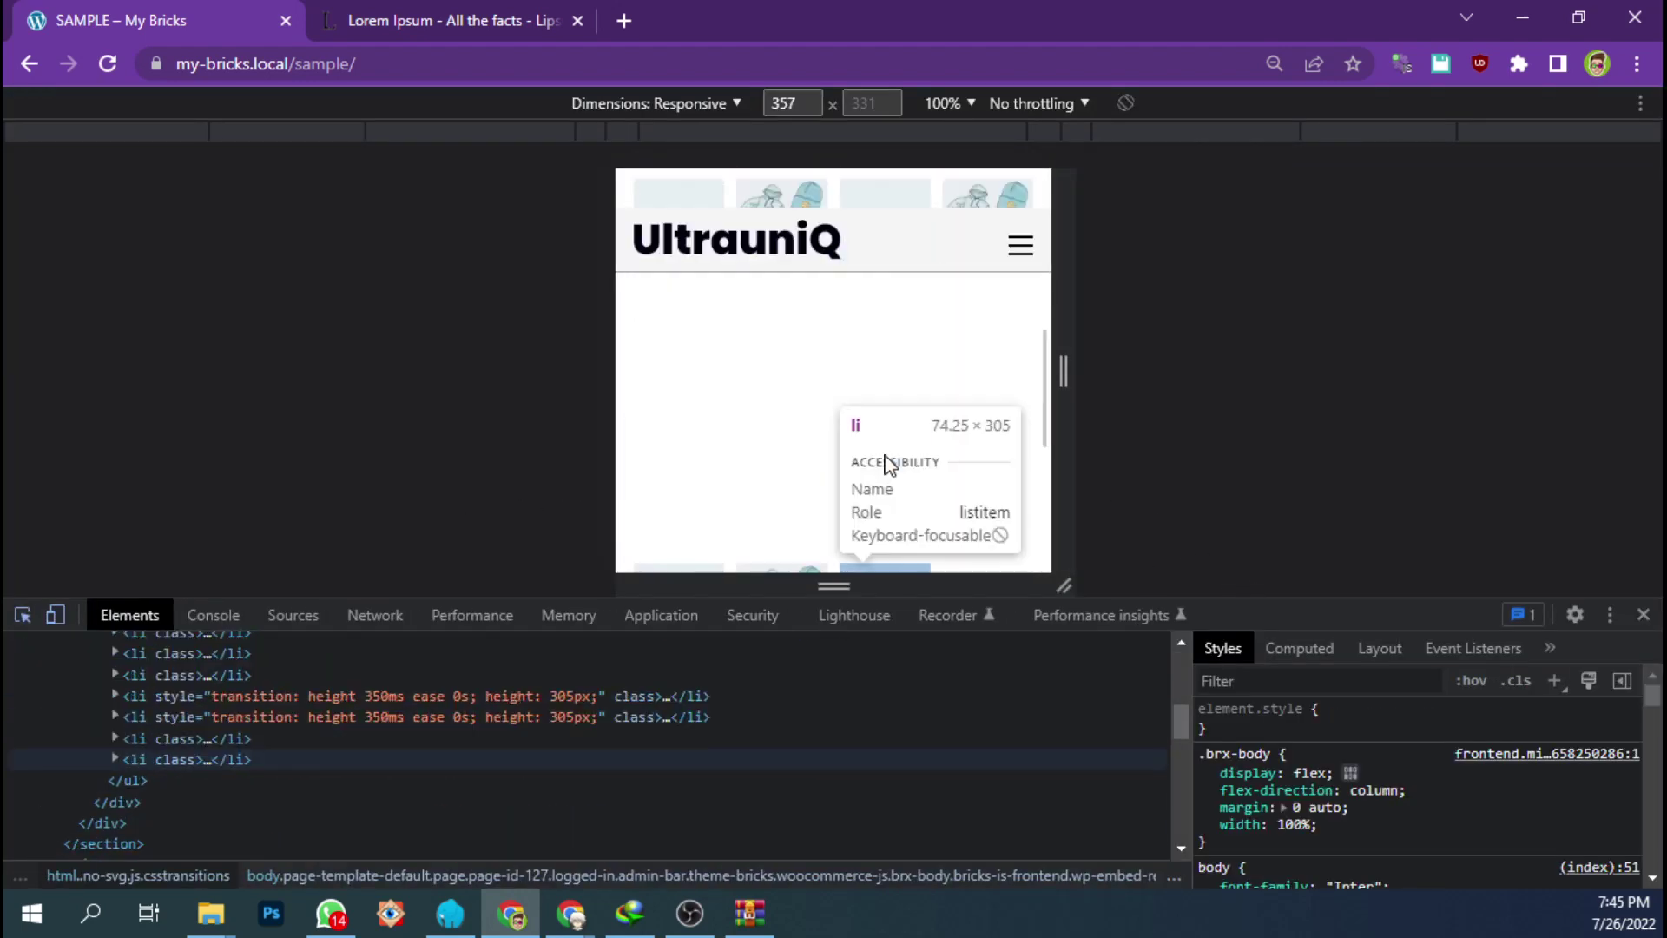
pyautogui.click(884, 442)
pyautogui.click(651, 62)
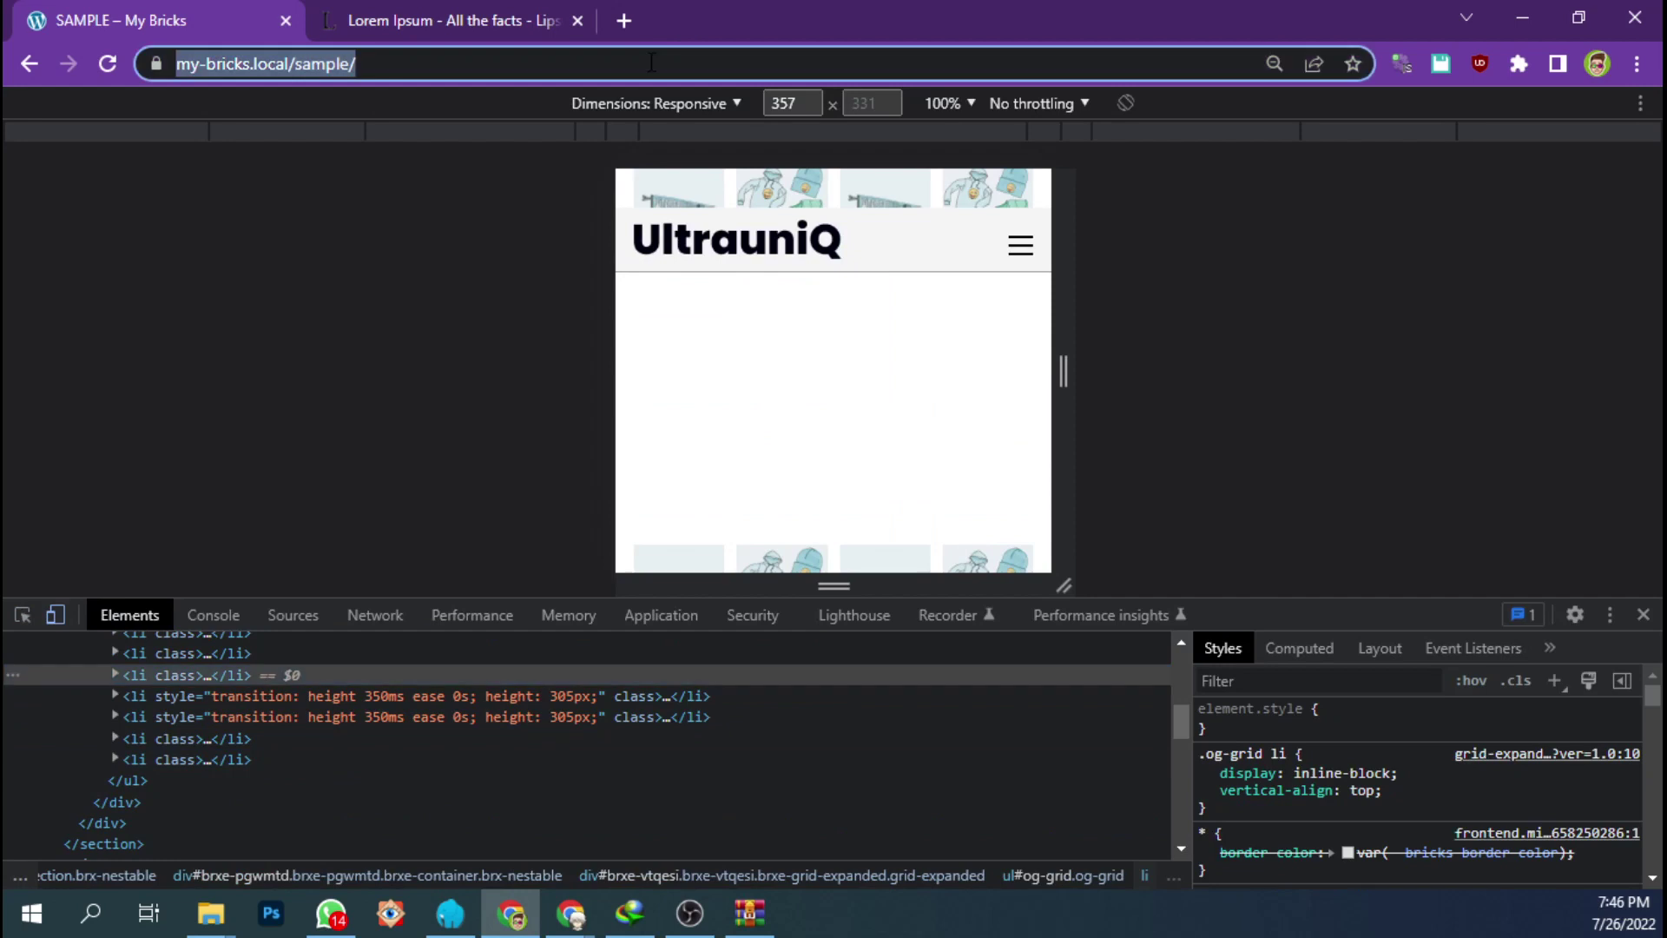
pyautogui.press('Return')
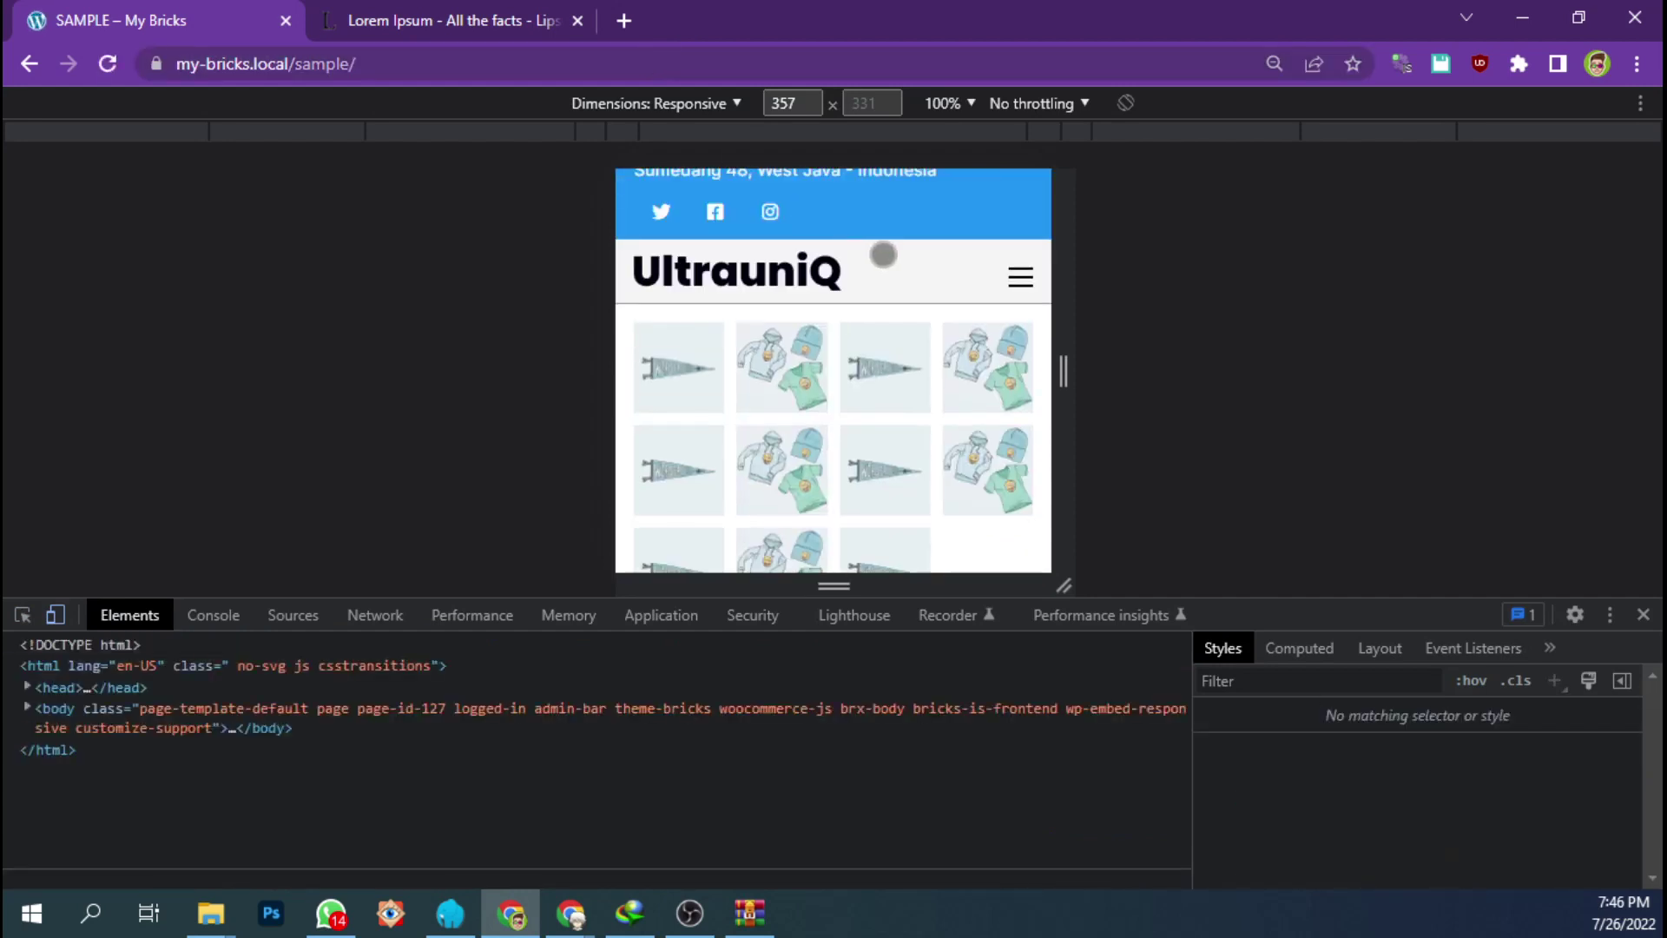
pyautogui.moveTo(1247, 598); pyautogui.dragTo(1241, 775)
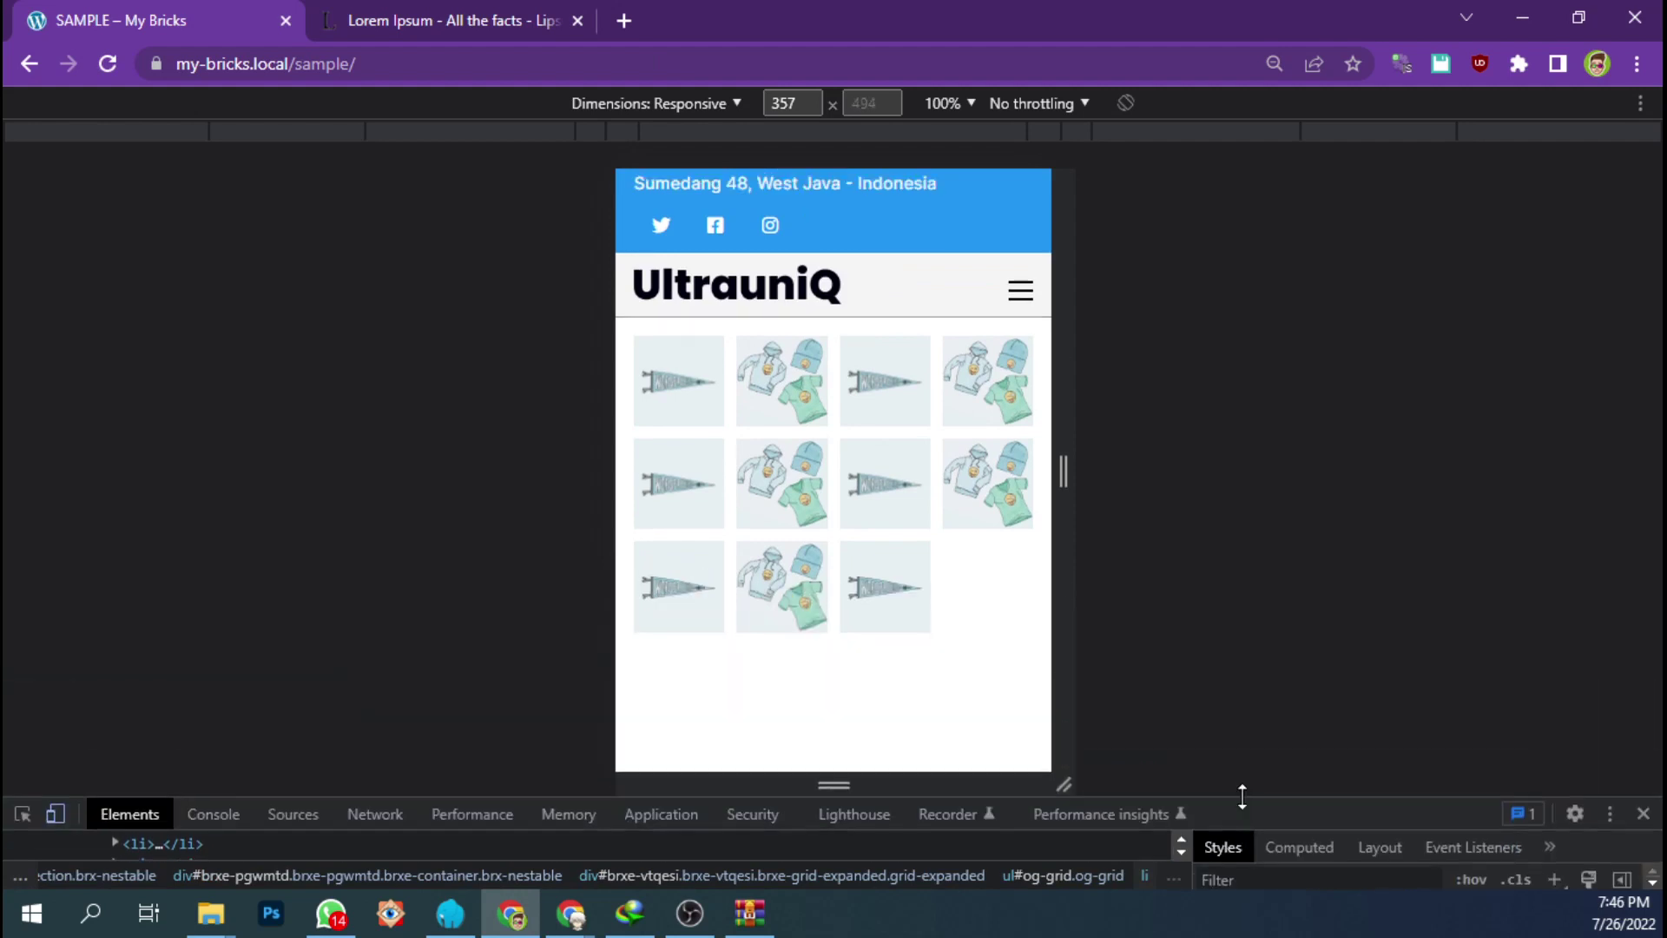
# - Expand the first "My Potfolio A" thumbnail in the mobile view and examine its preview from title to website link
pyautogui.click(685, 388)
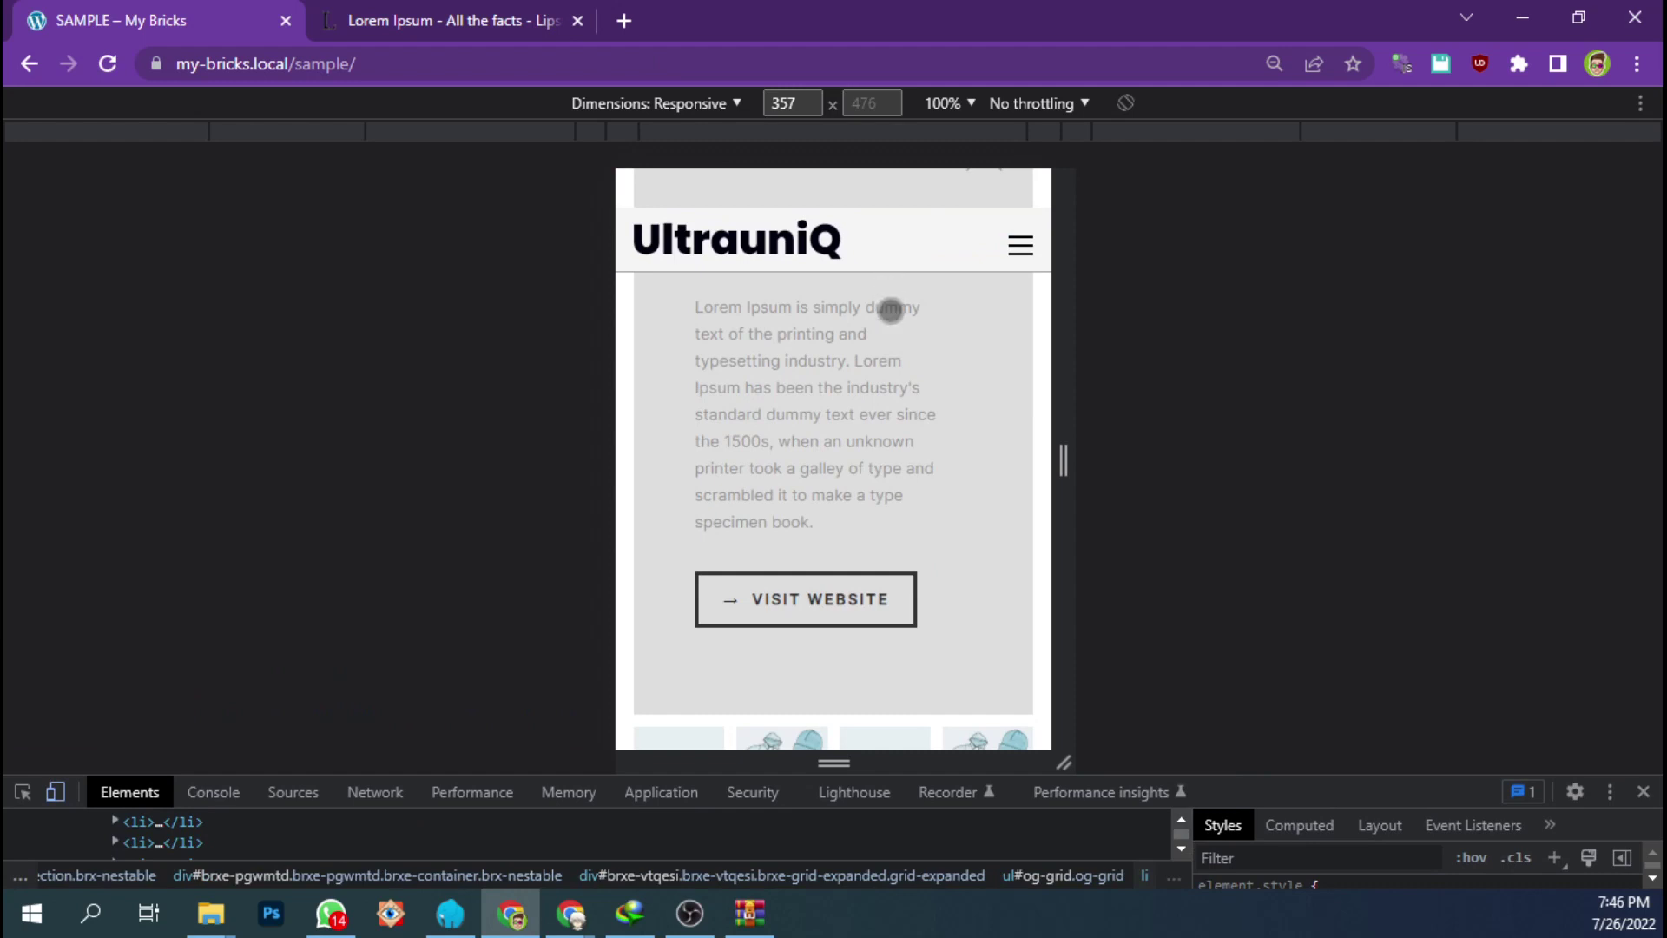
pyautogui.scroll(1, 904, 347)
pyautogui.scroll(2, 903, 349)
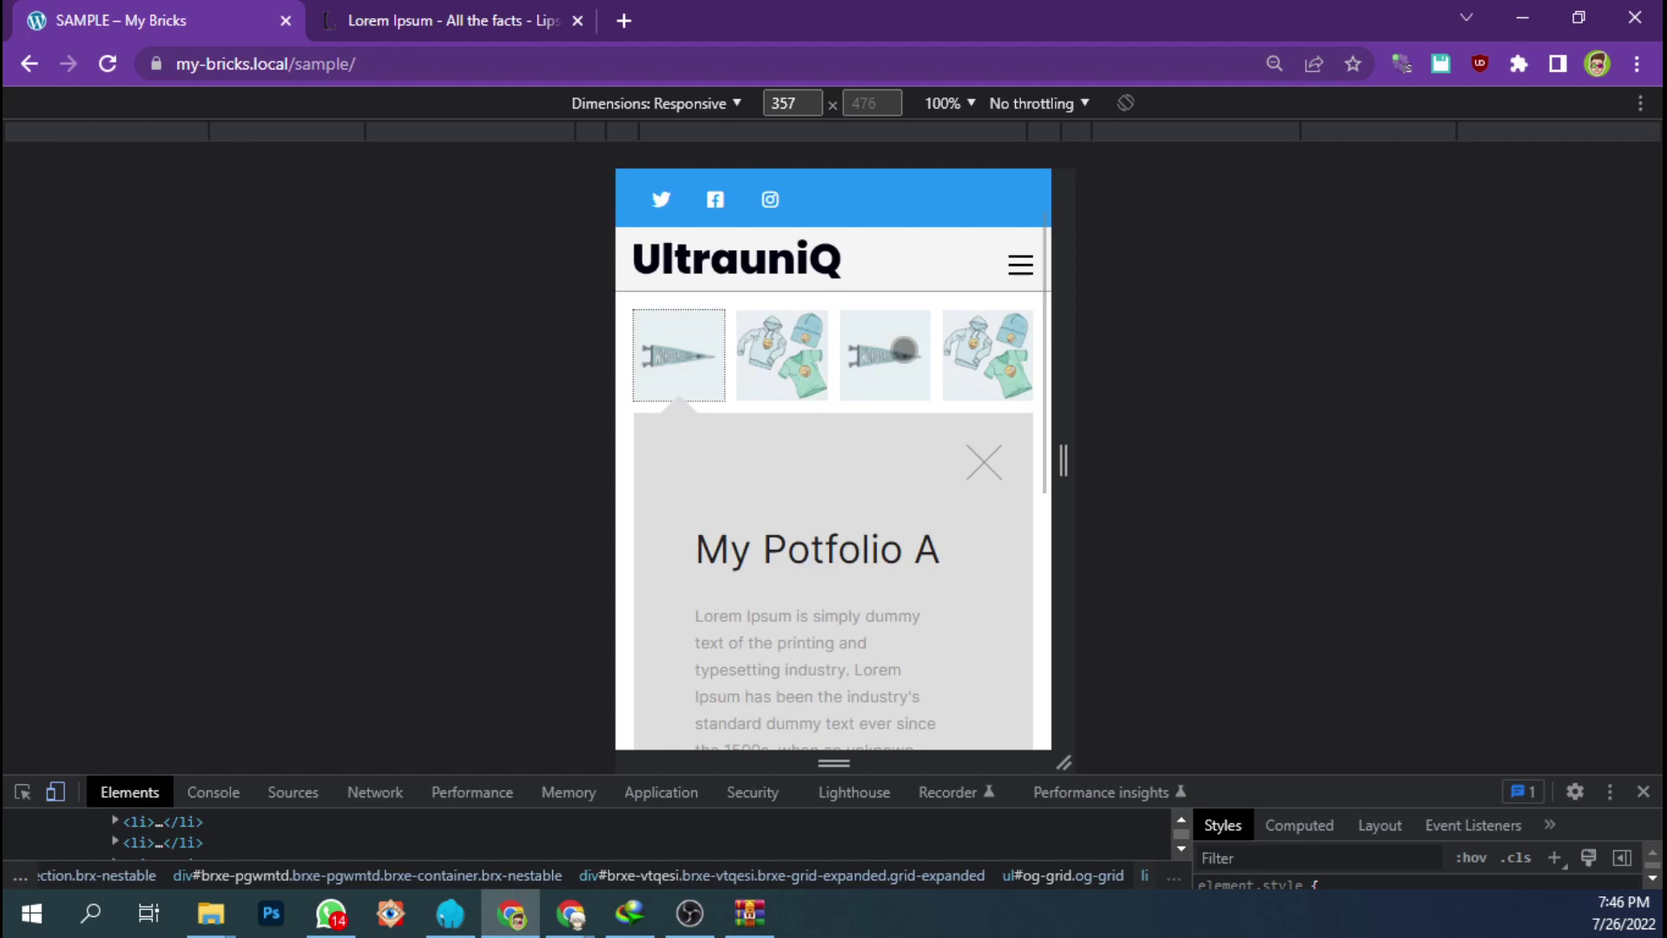
pyautogui.scroll(-2, 904, 349)
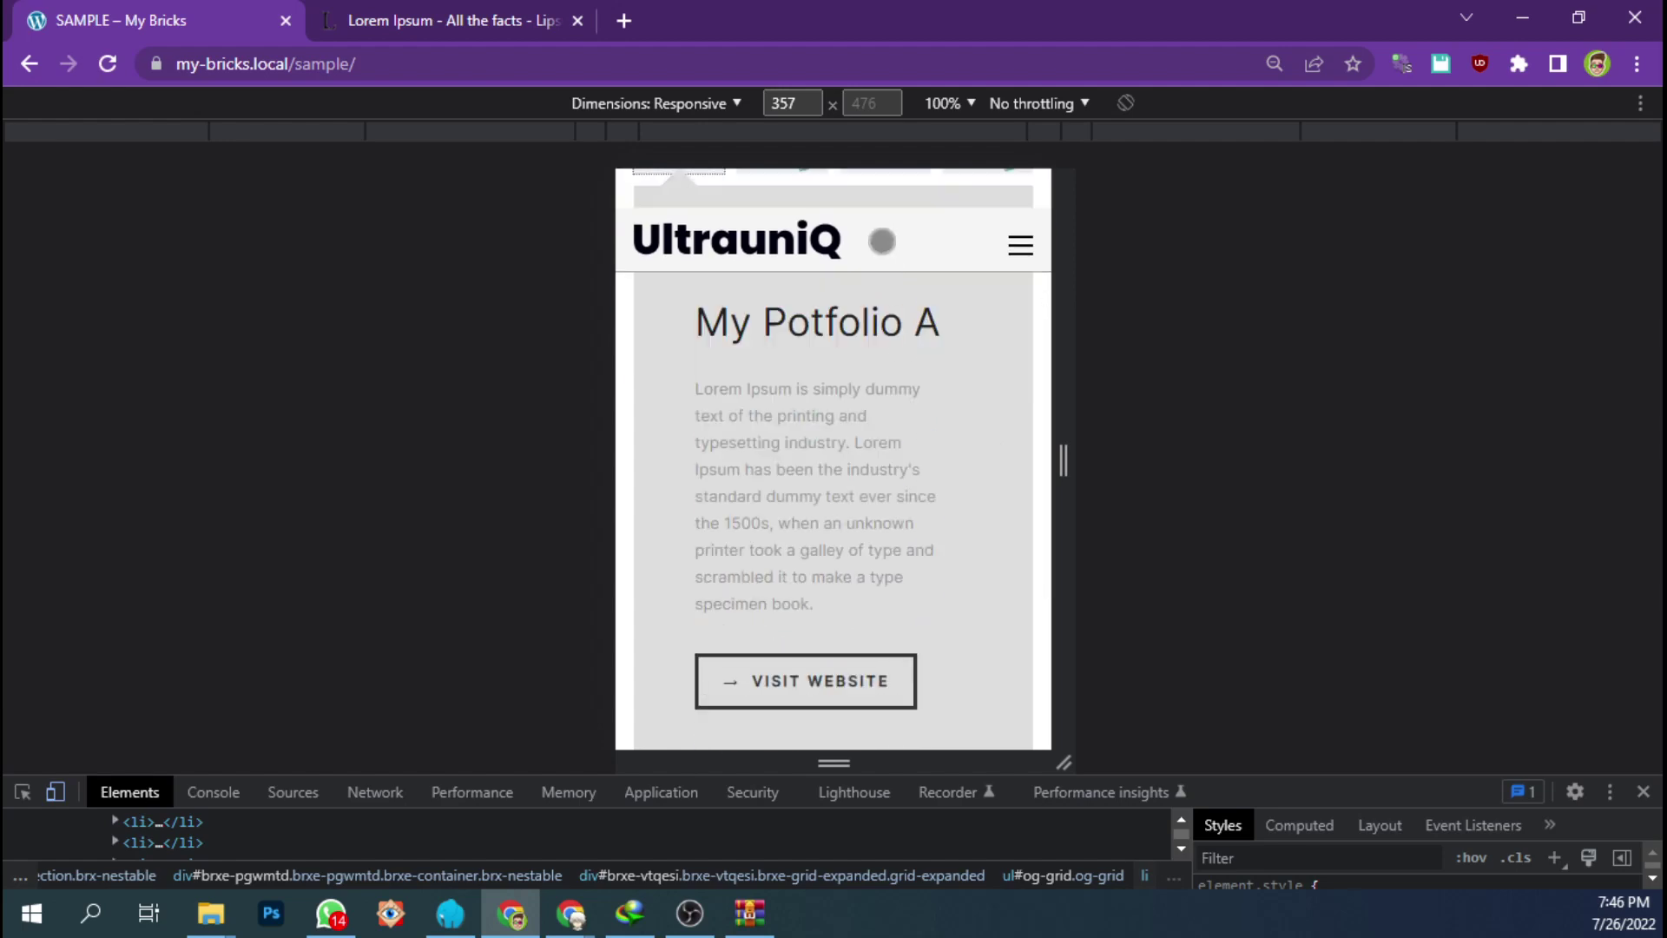
# - Inspect the sticky header section and disable its top: 32px rule, then check the header while scrolling in an enlarged mobile preview
pyautogui.moveTo(1297, 772); pyautogui.dragTo(1321, 477)
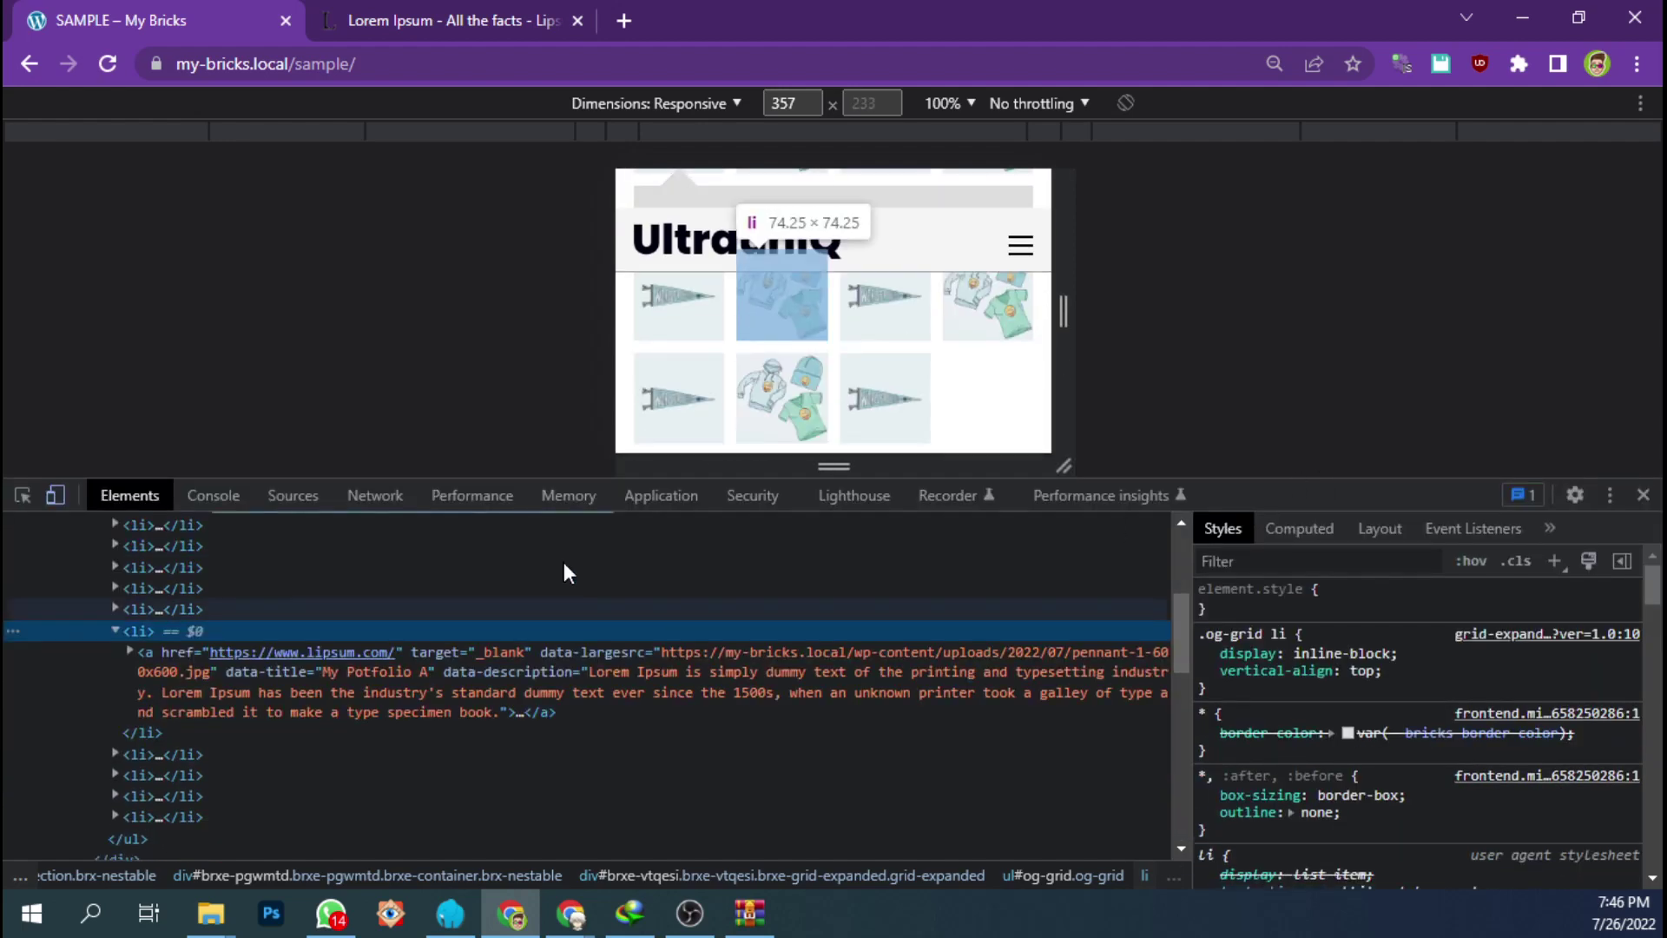
pyautogui.click(682, 233)
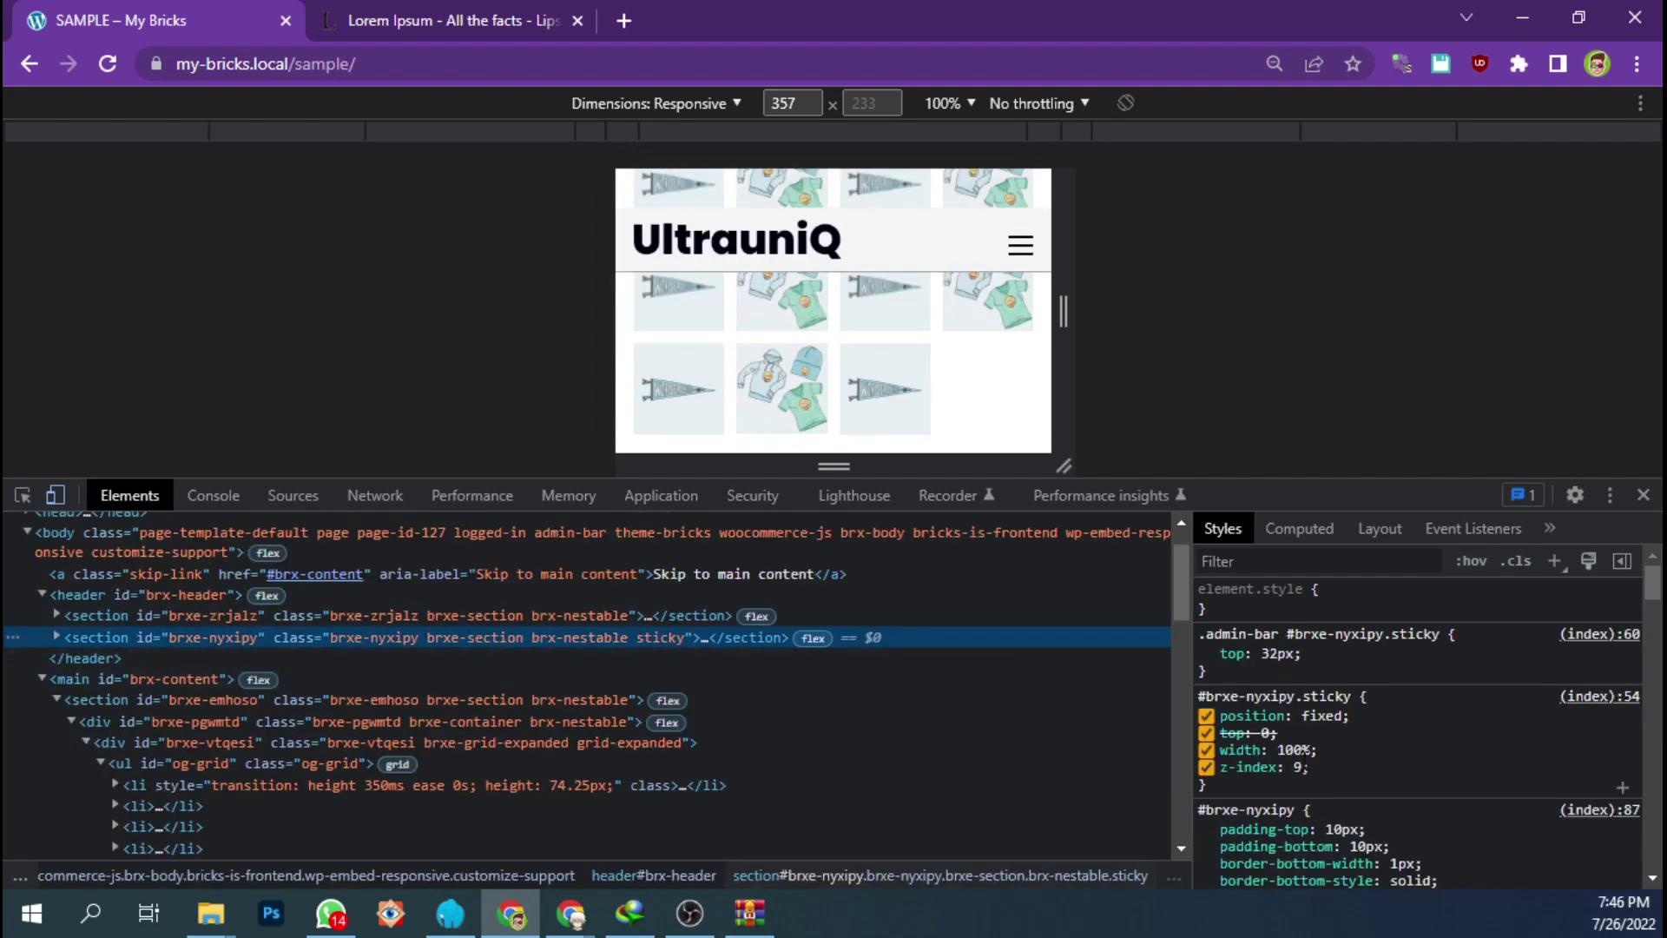
pyautogui.click(1207, 653)
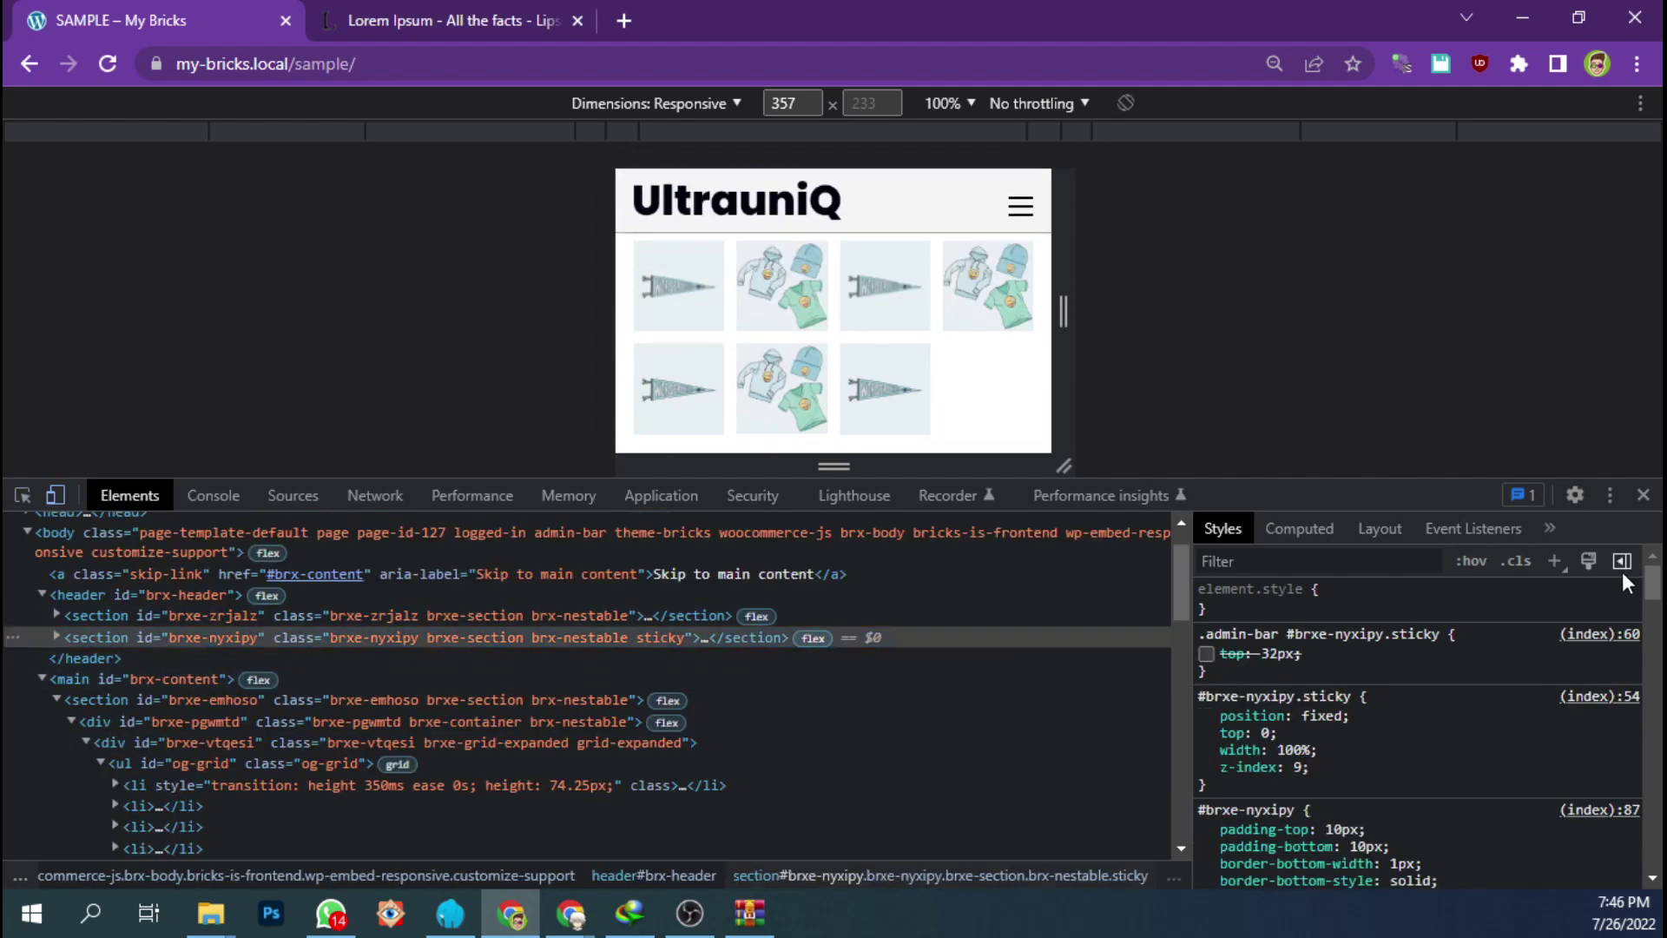
pyautogui.scroll(3, 1163, 406)
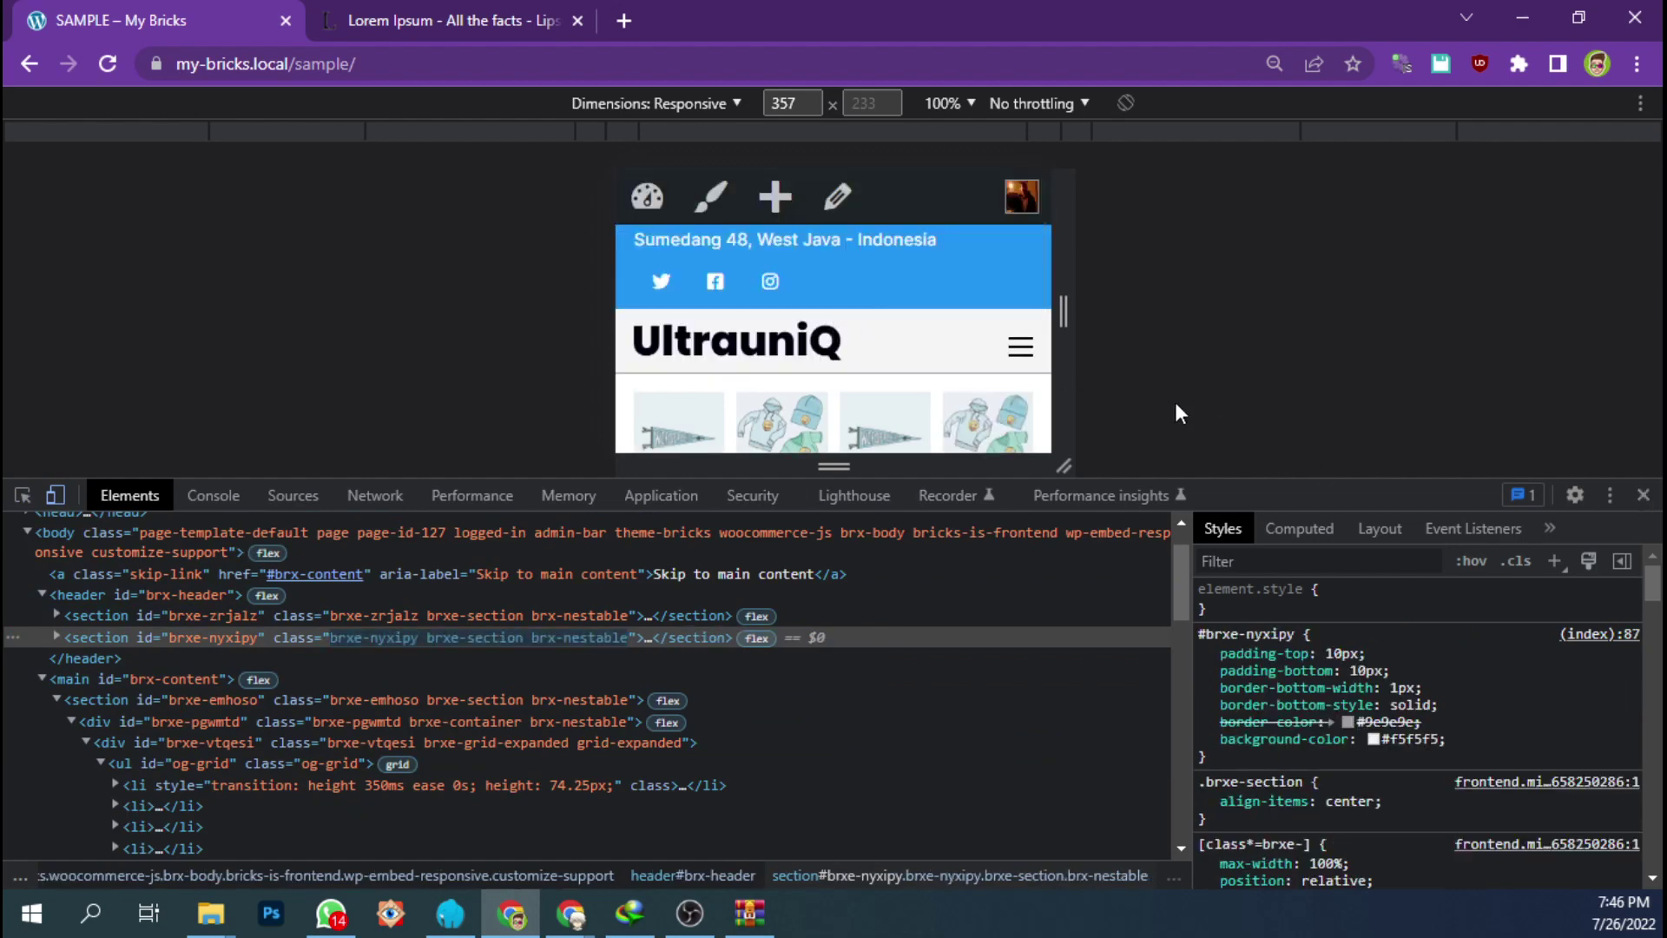
pyautogui.scroll(-3, 1175, 409)
pyautogui.moveTo(1198, 479); pyautogui.dragTo(1330, 889)
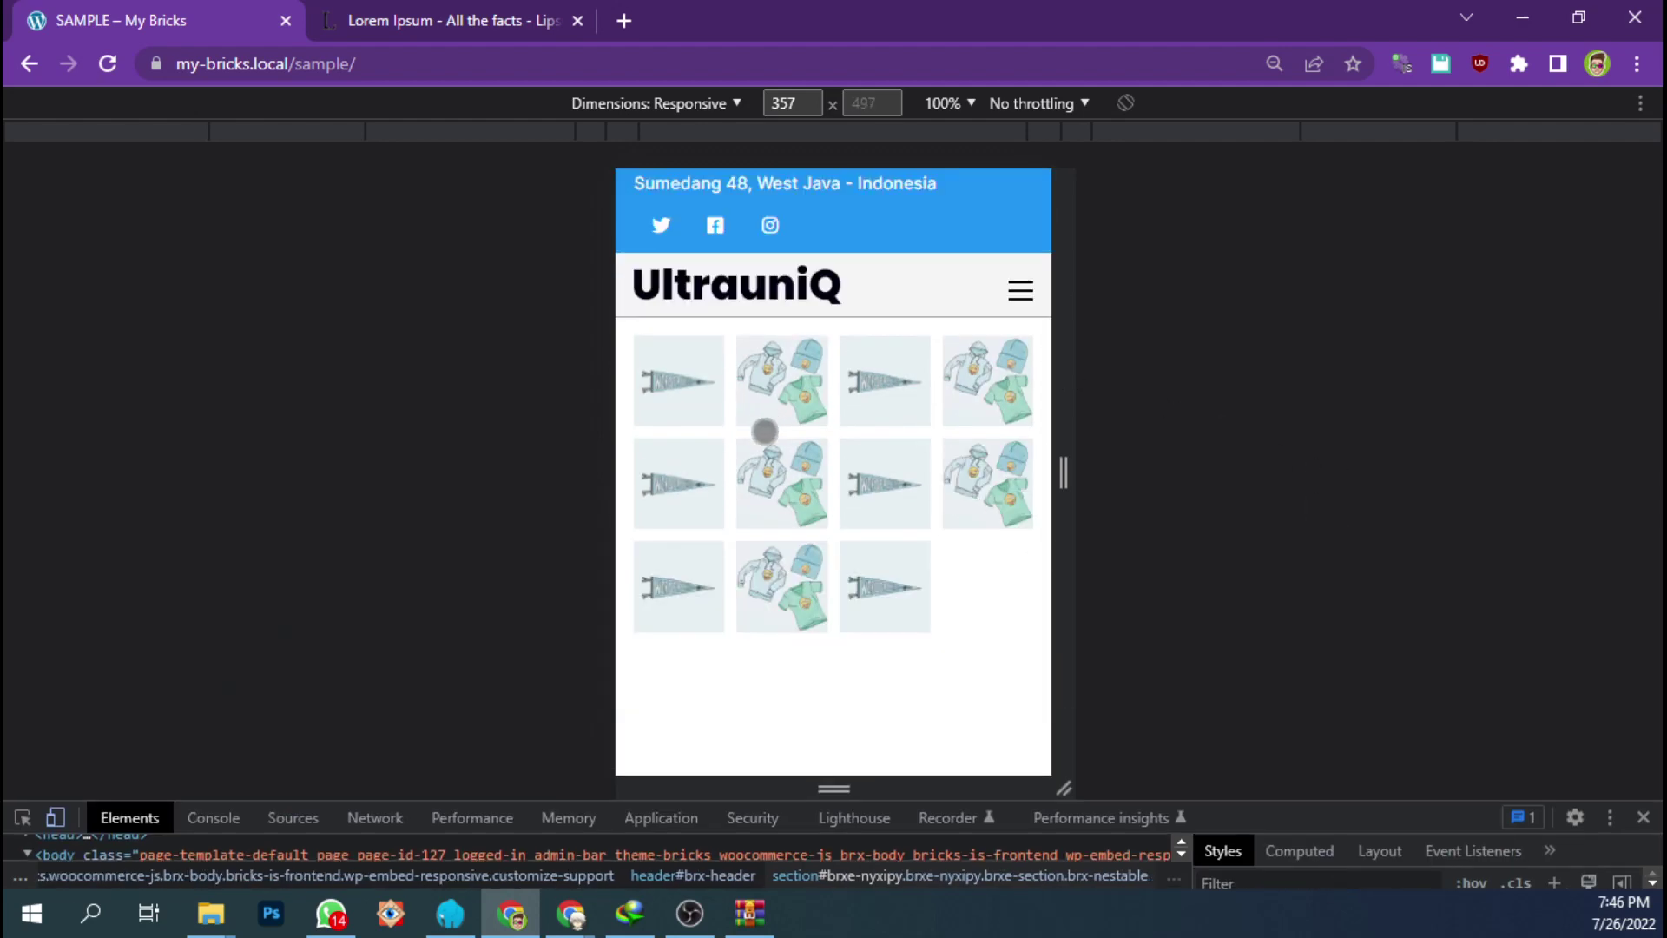
# - Check the mobile previews of the first and third "My Potfolio A" thumbnails in the first row, closing each one
pyautogui.scroll(5, 697, 402)
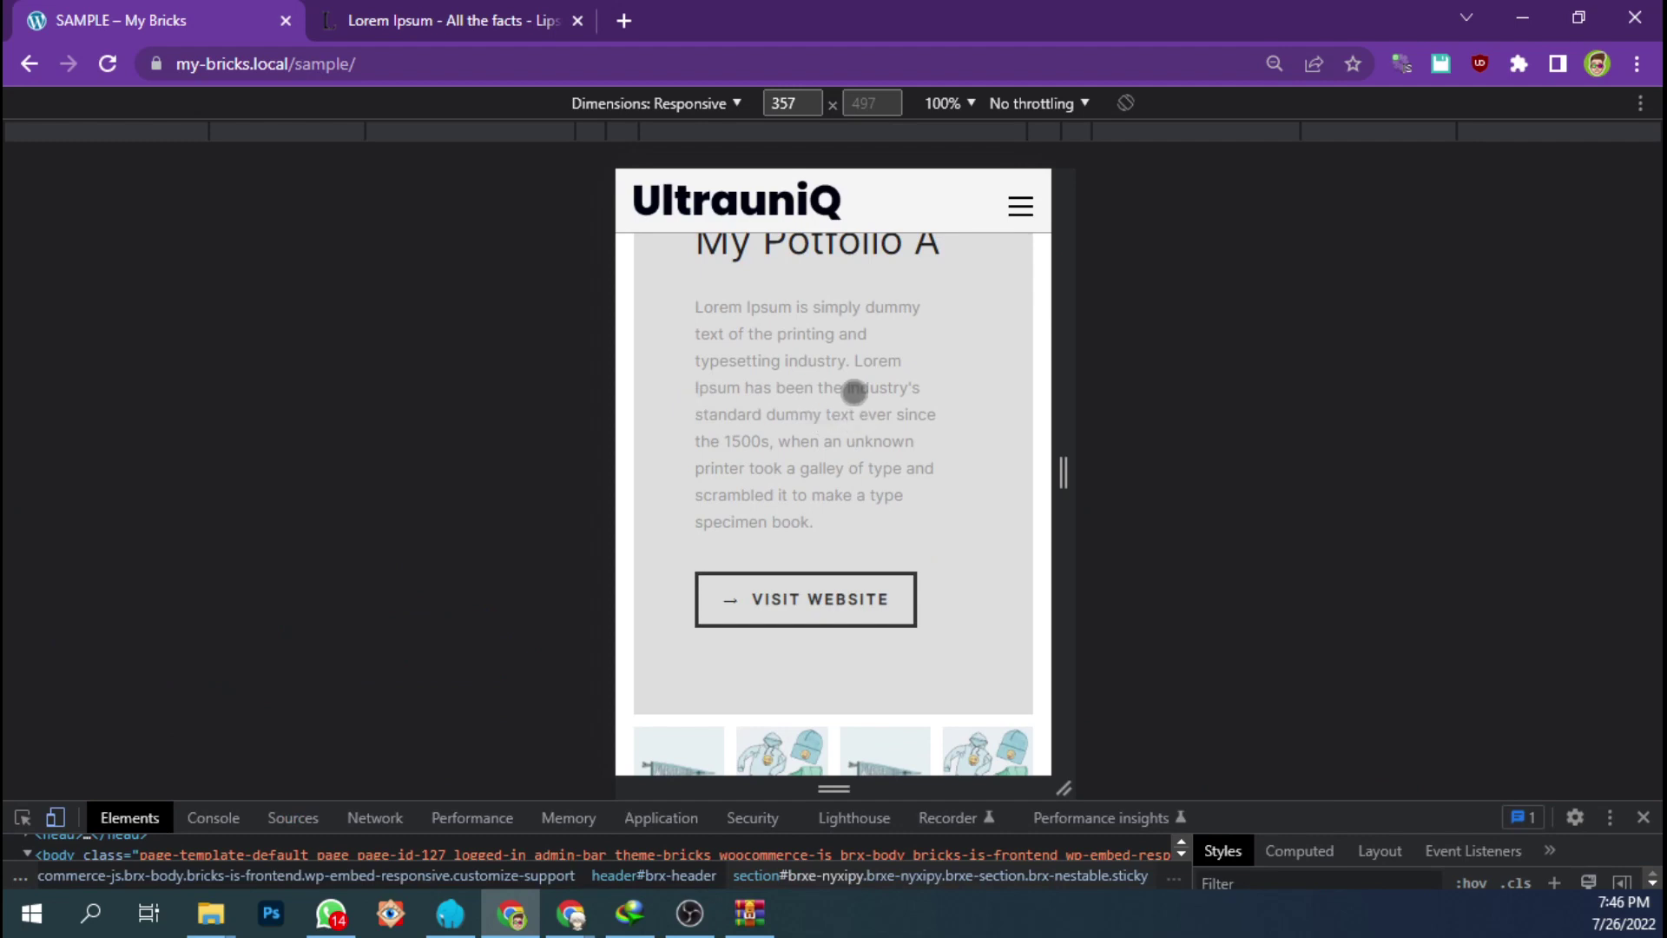
pyautogui.moveTo(852, 391); pyautogui.dragTo(848, 499)
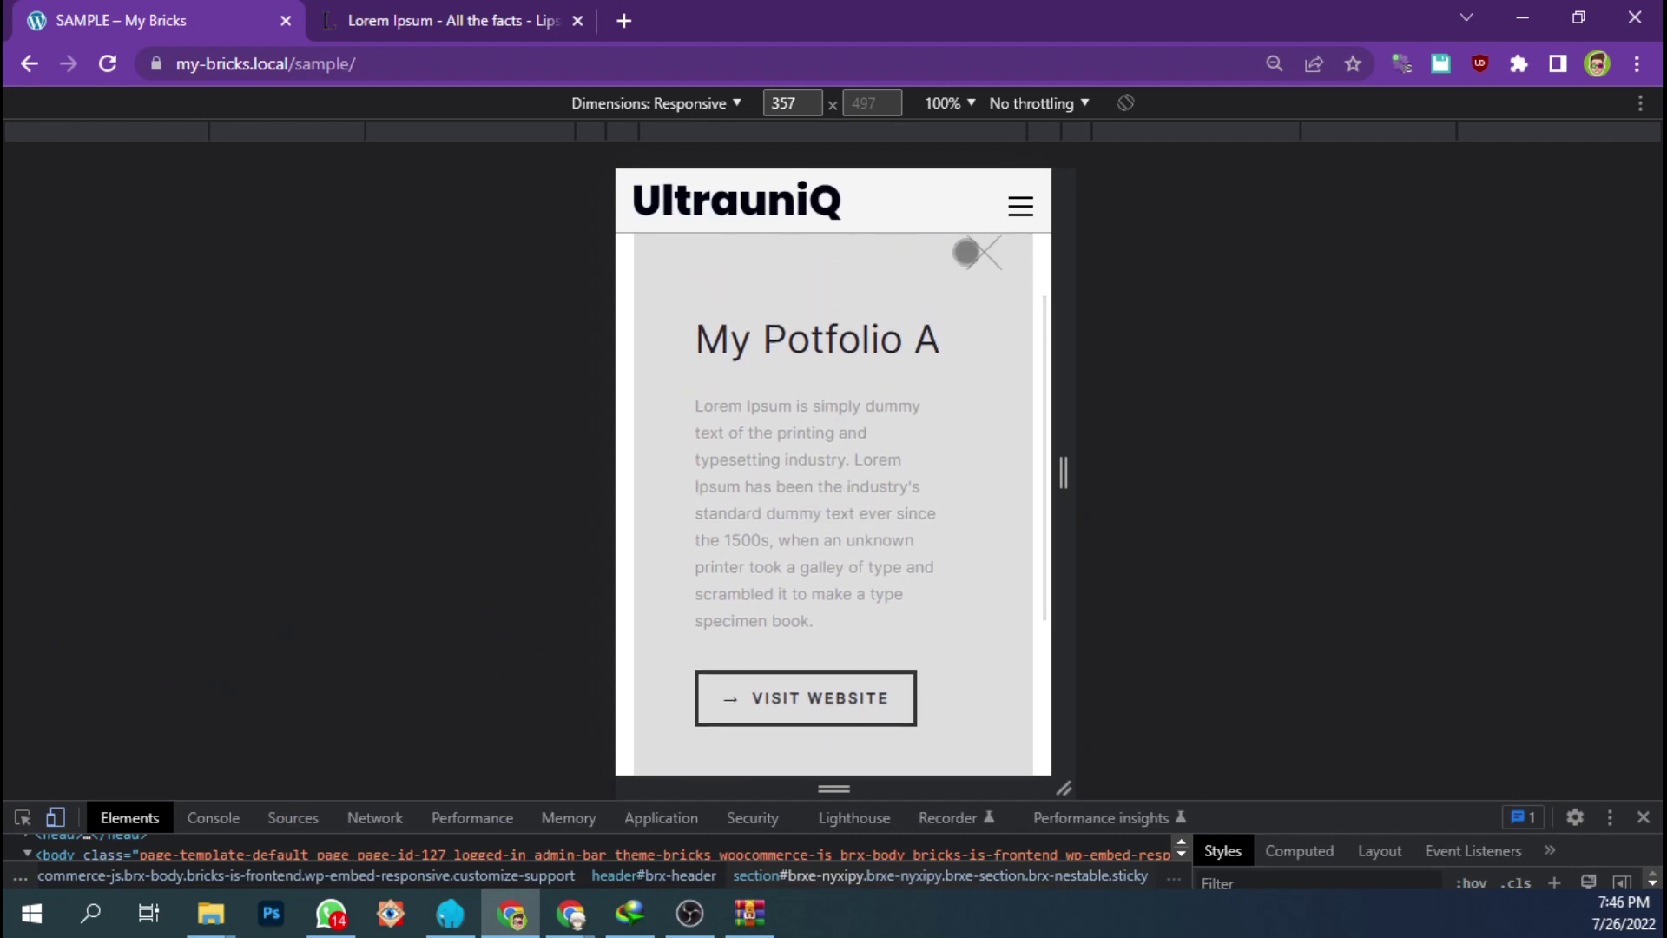
pyautogui.click(979, 256)
pyautogui.click(878, 381)
pyautogui.scroll(-2, 912, 391)
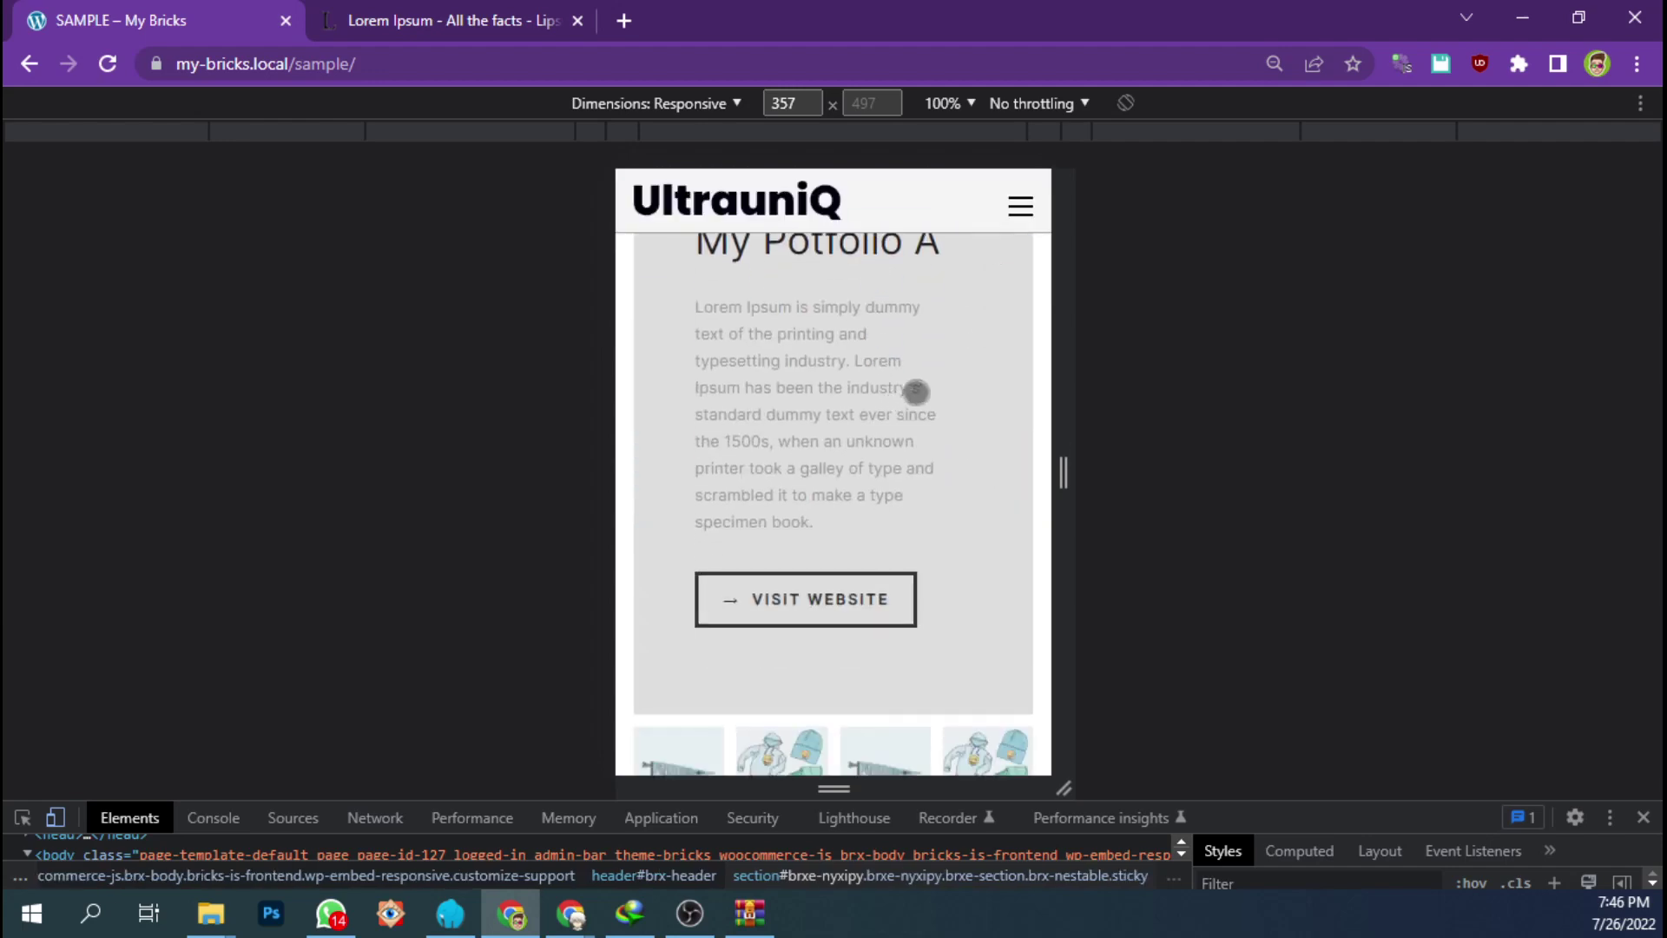
pyautogui.scroll(1, 904, 431)
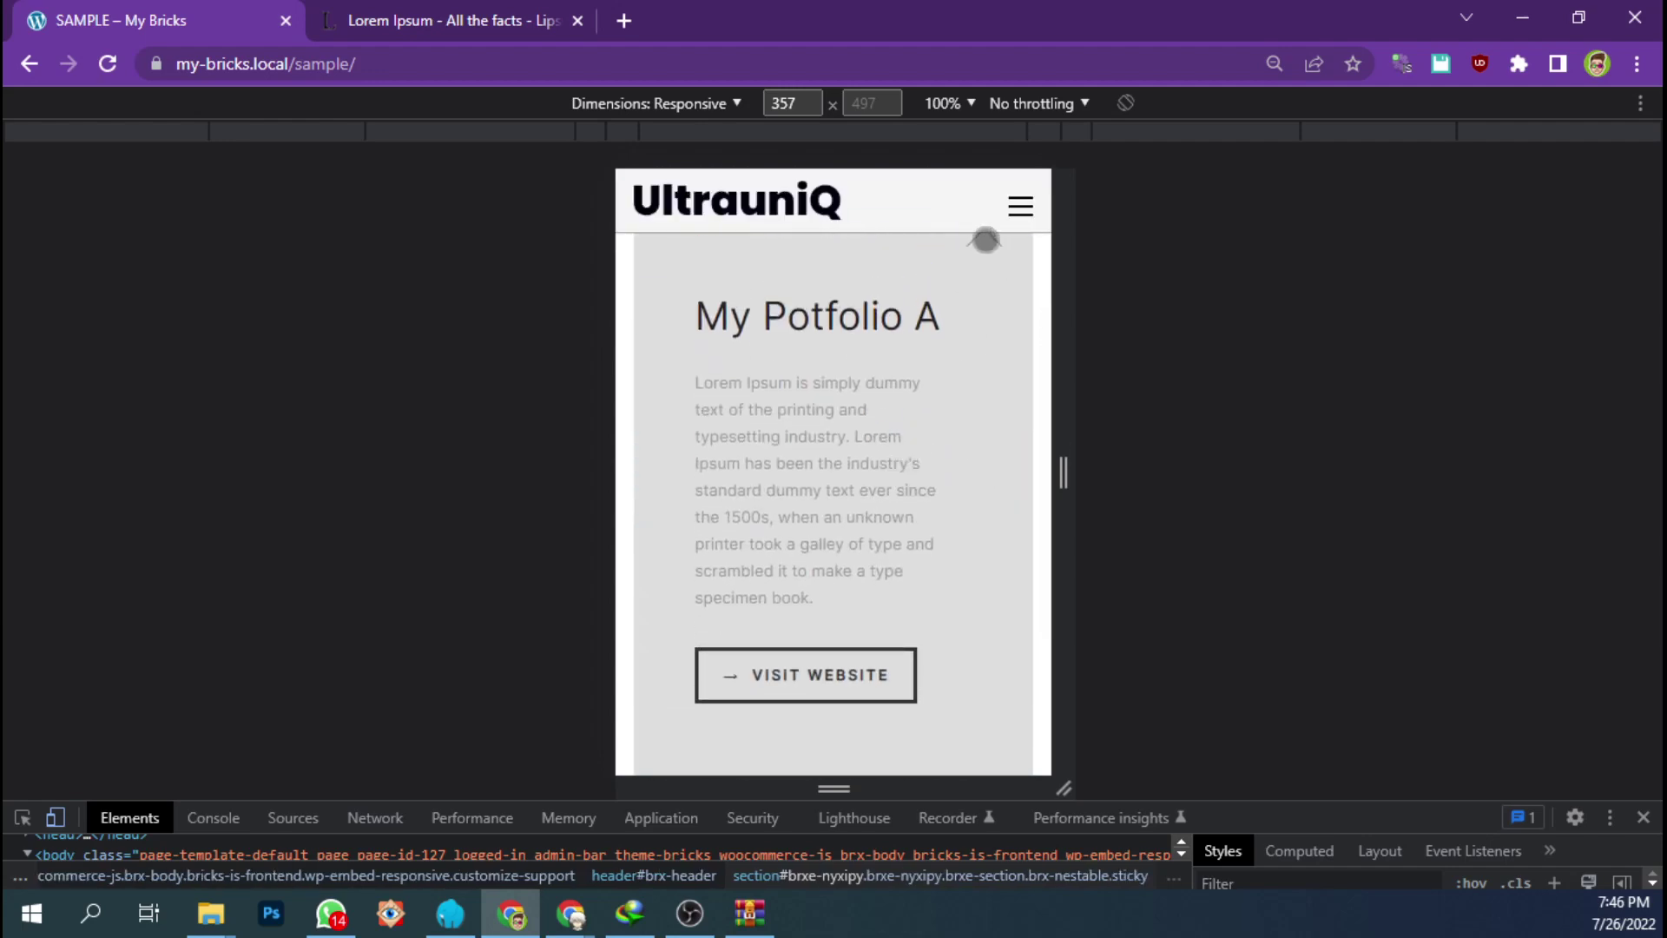
pyautogui.moveTo(964, 316); pyautogui.dragTo(946, 417)
pyautogui.click(972, 347)
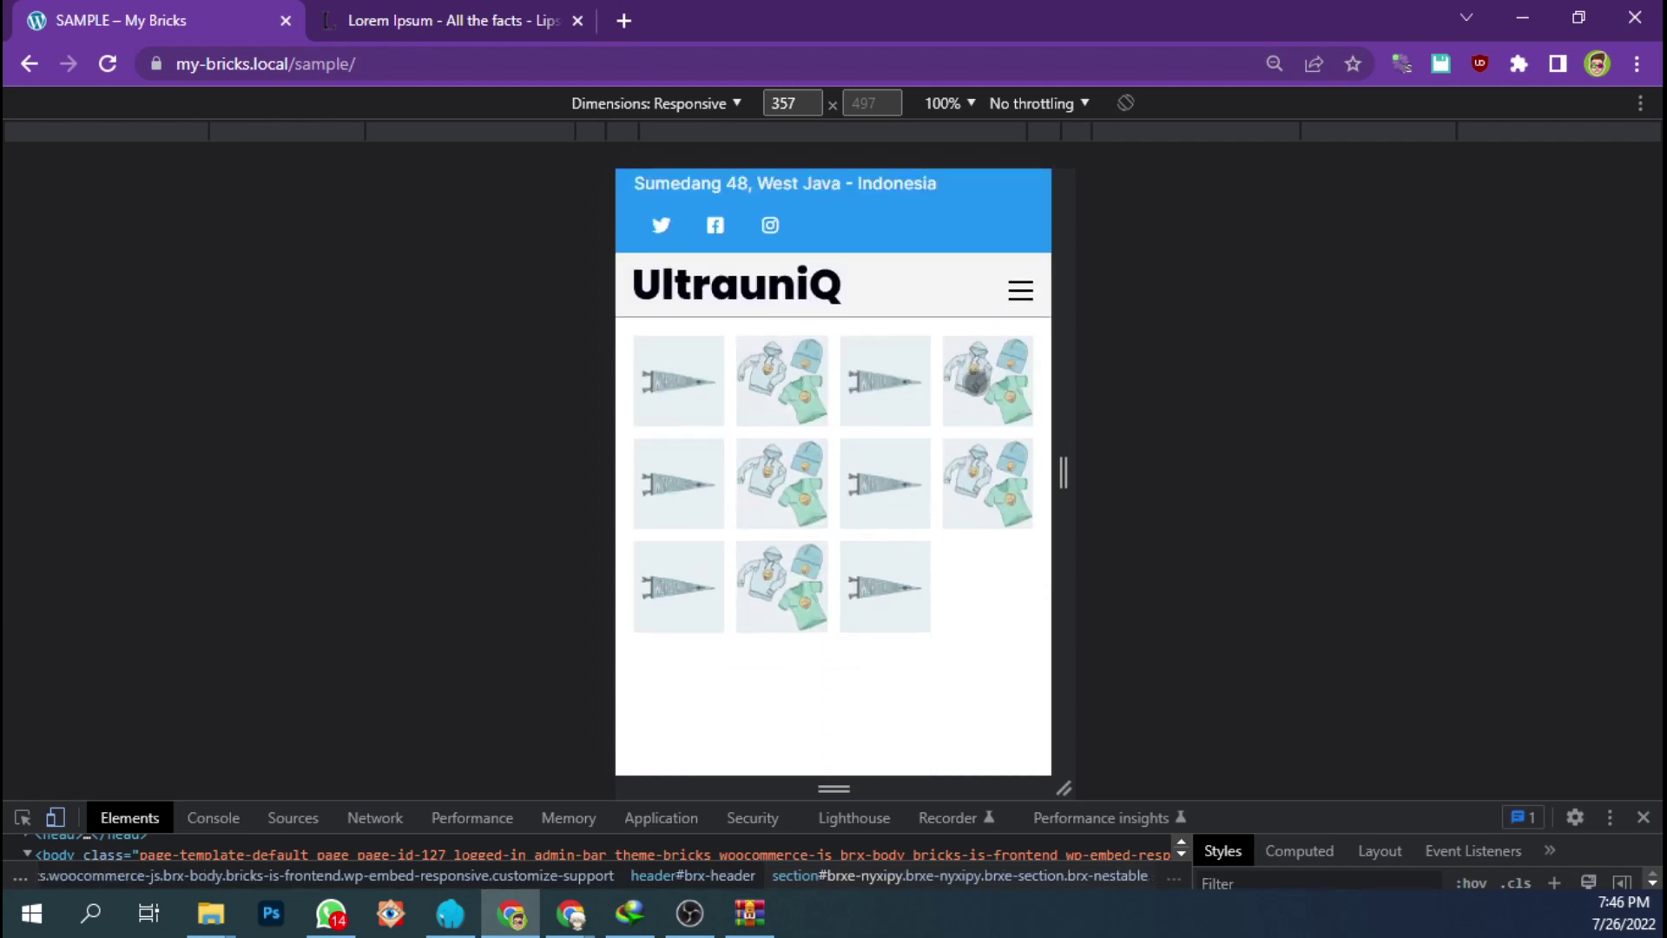
# - Check the mobile "My Portfolio B" previews of the first row's fourth thumbnail and the second row's second thumbnail
pyautogui.click(977, 377)
pyautogui.scroll(-1, 975, 379)
pyautogui.moveTo(850, 383); pyautogui.dragTo(841, 491)
pyautogui.click(975, 271)
pyautogui.click(776, 480)
pyautogui.moveTo(876, 397); pyautogui.dragTo(848, 495)
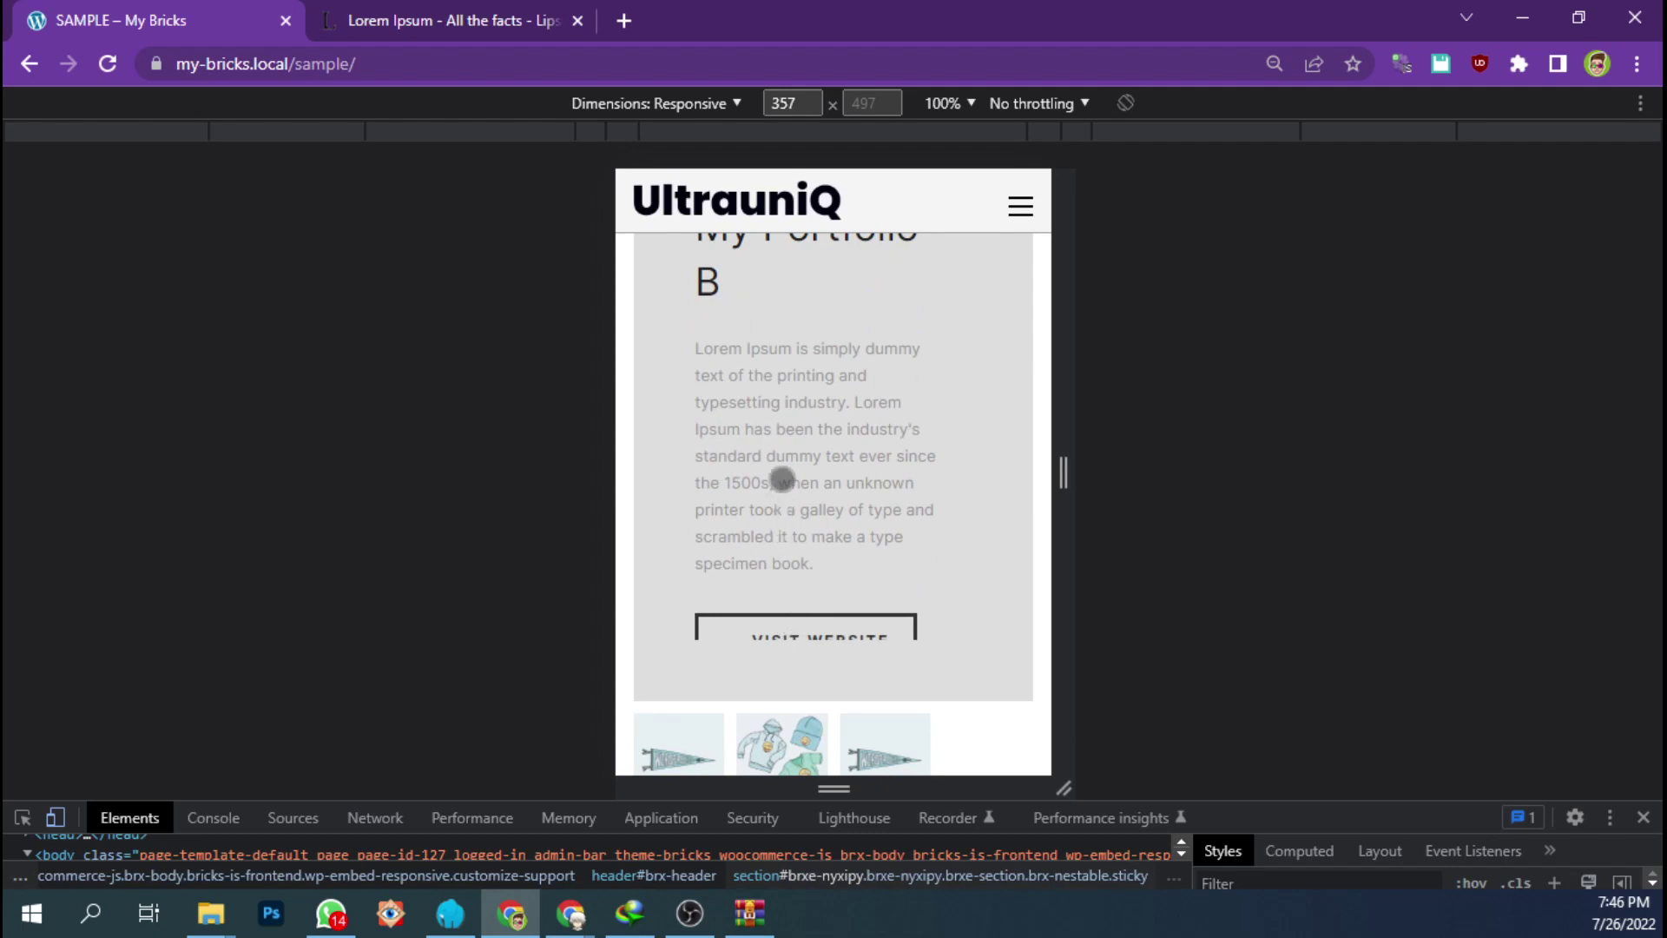
# - Expand a second-row "My Portfolio B" thumbnail and inspect the styles of its og-expander-inner container
pyautogui.moveTo(1285, 798); pyautogui.dragTo(1284, 462)
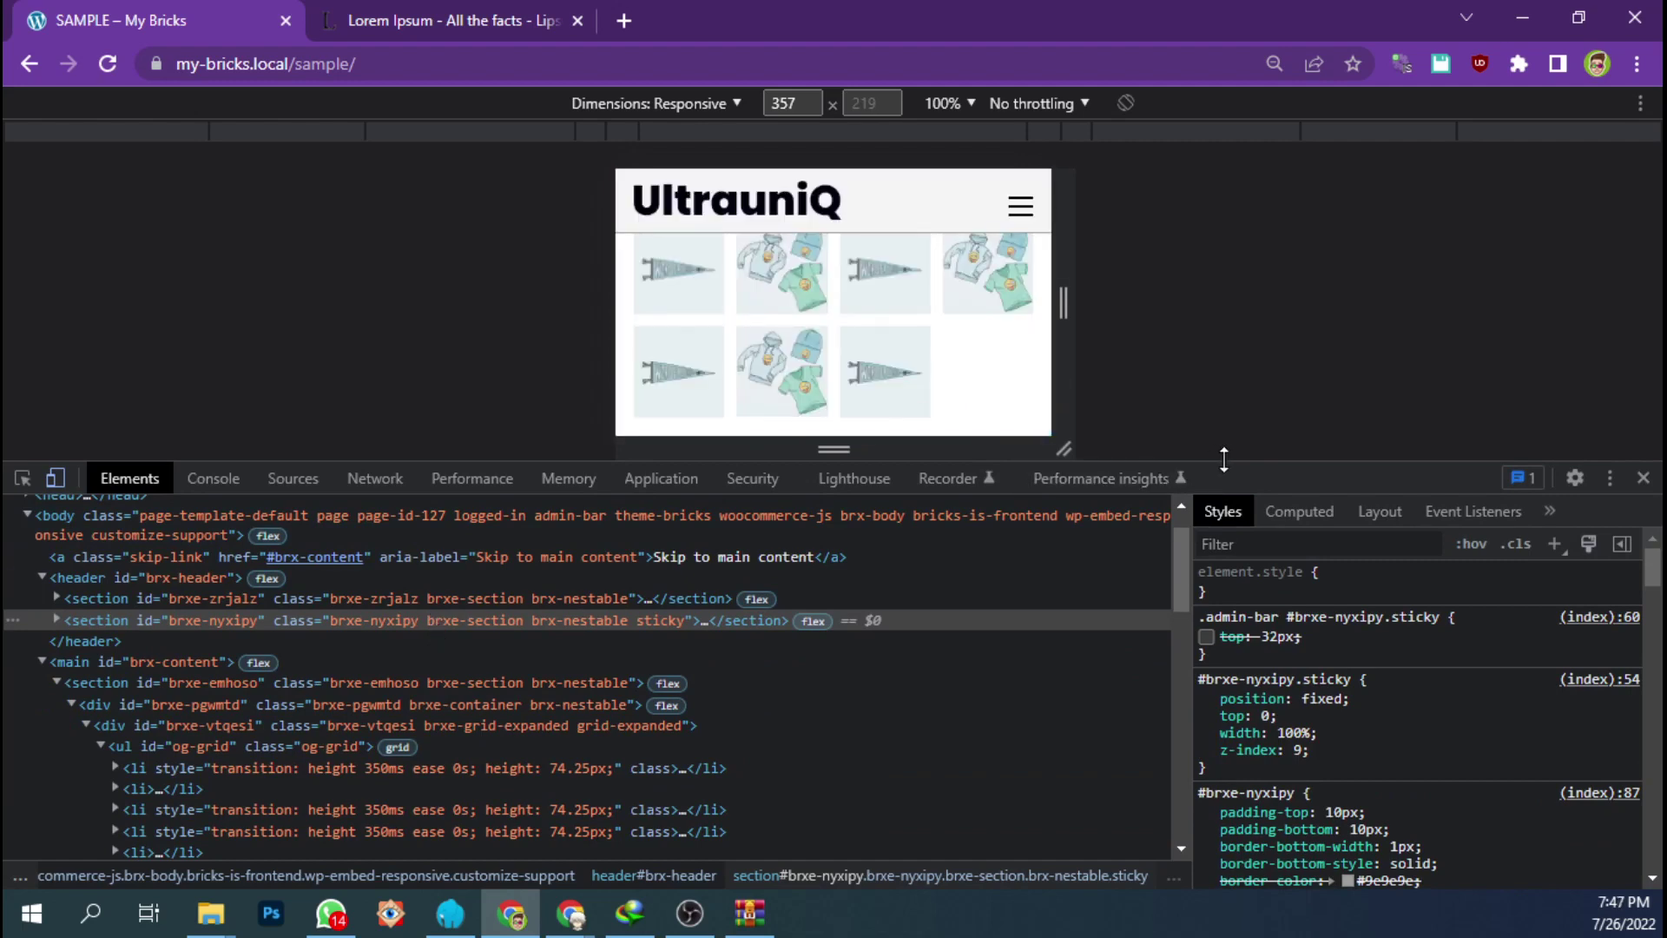
pyautogui.moveTo(1225, 460); pyautogui.dragTo(1225, 575)
pyautogui.click(778, 286)
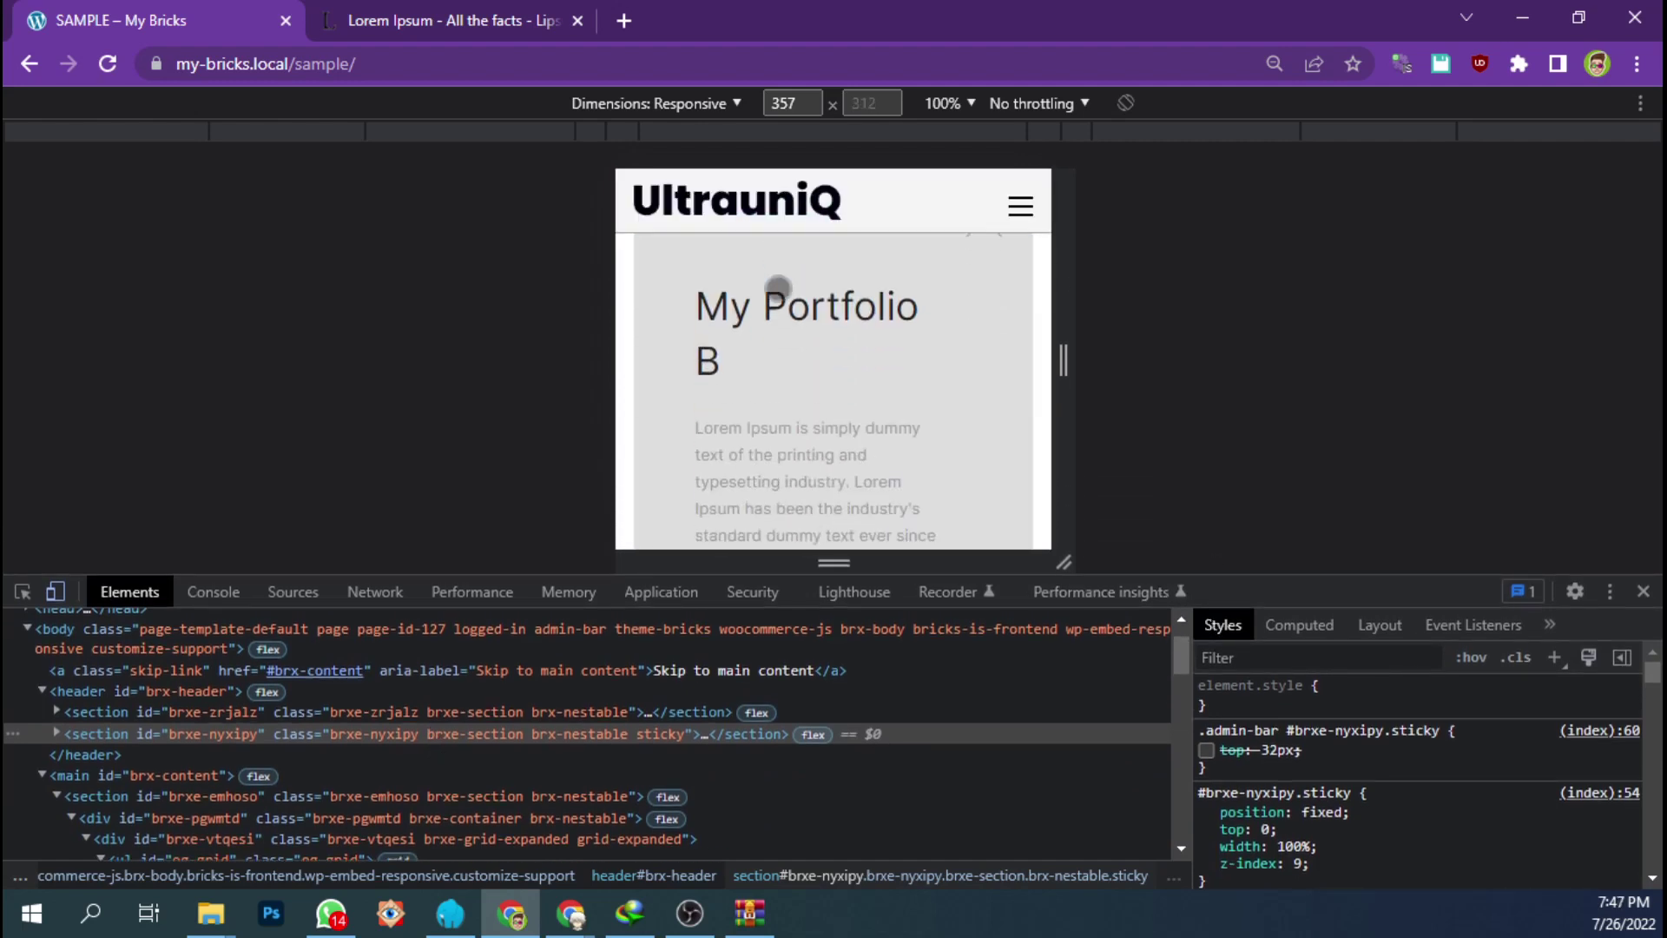
pyautogui.hotkey('ctrl', 'shift', 'c')
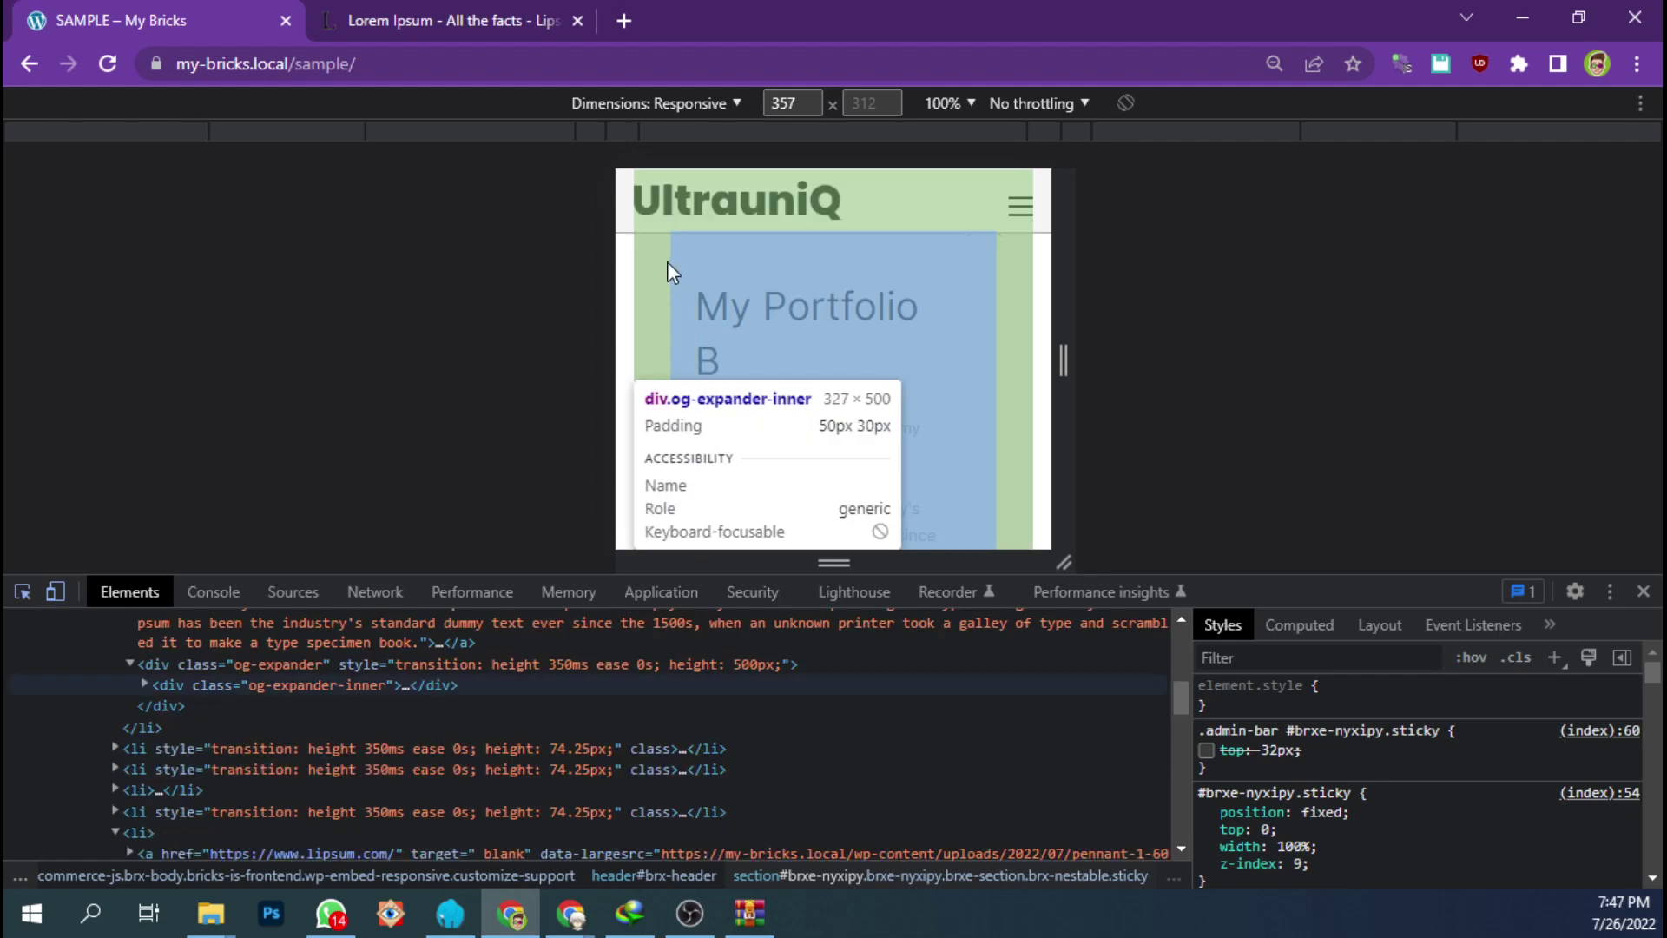
pyautogui.click(674, 268)
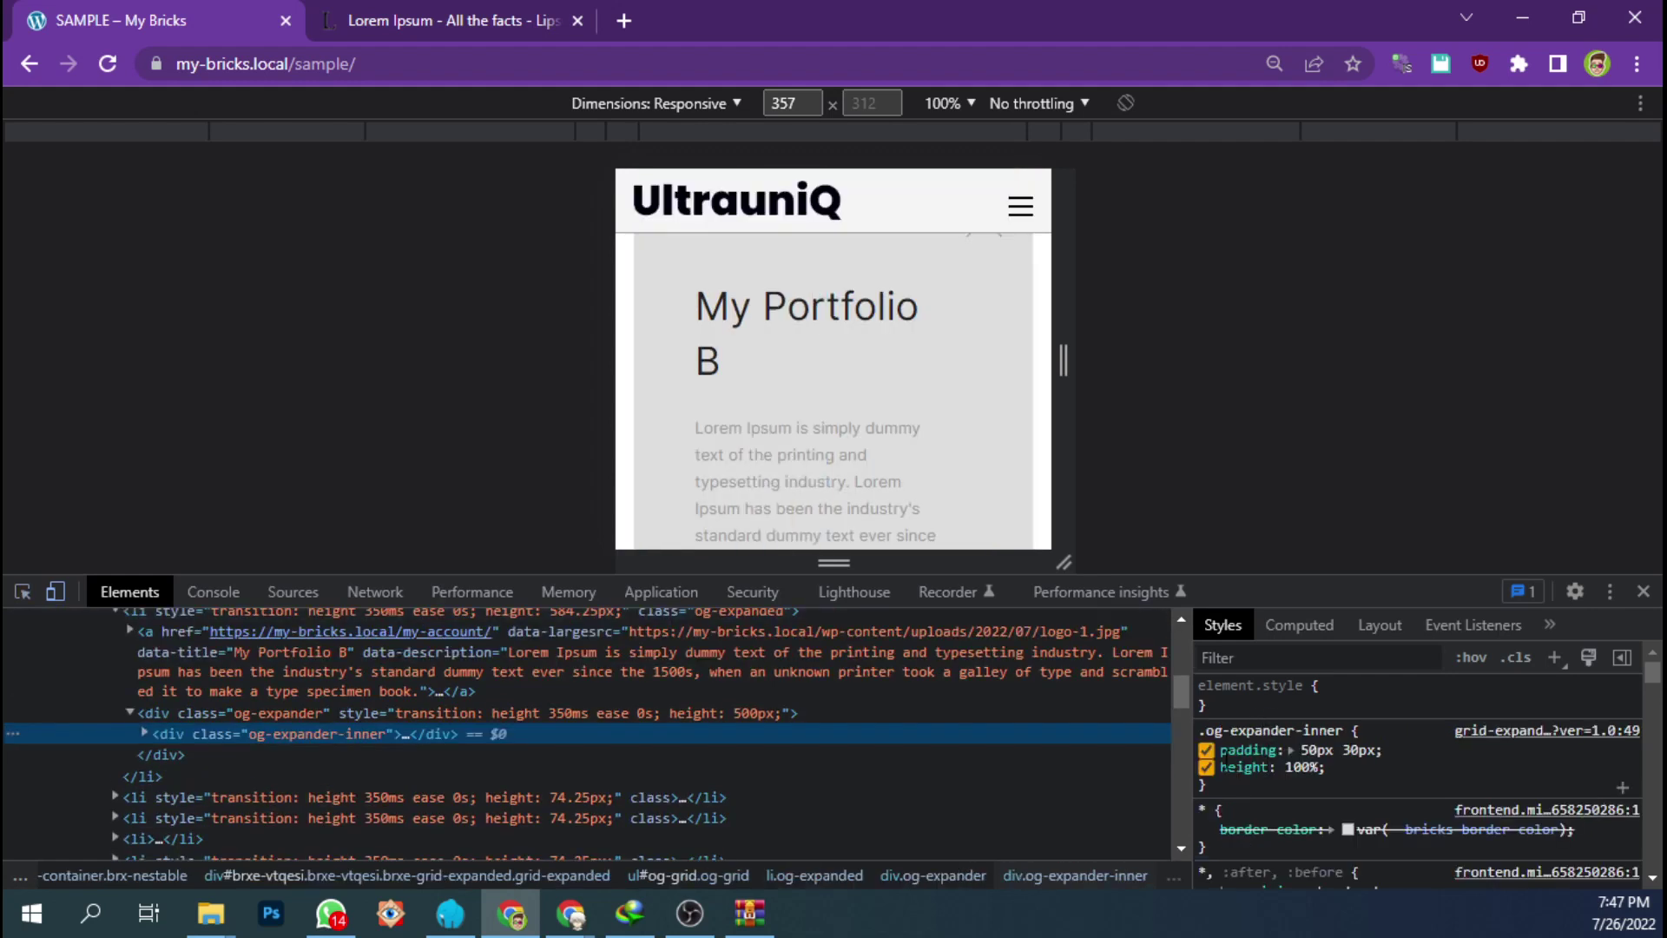
# - Try disabling overflow: hidden on the og-expander element and compare its styles with those of og-expander-inner
pyautogui.click(436, 715)
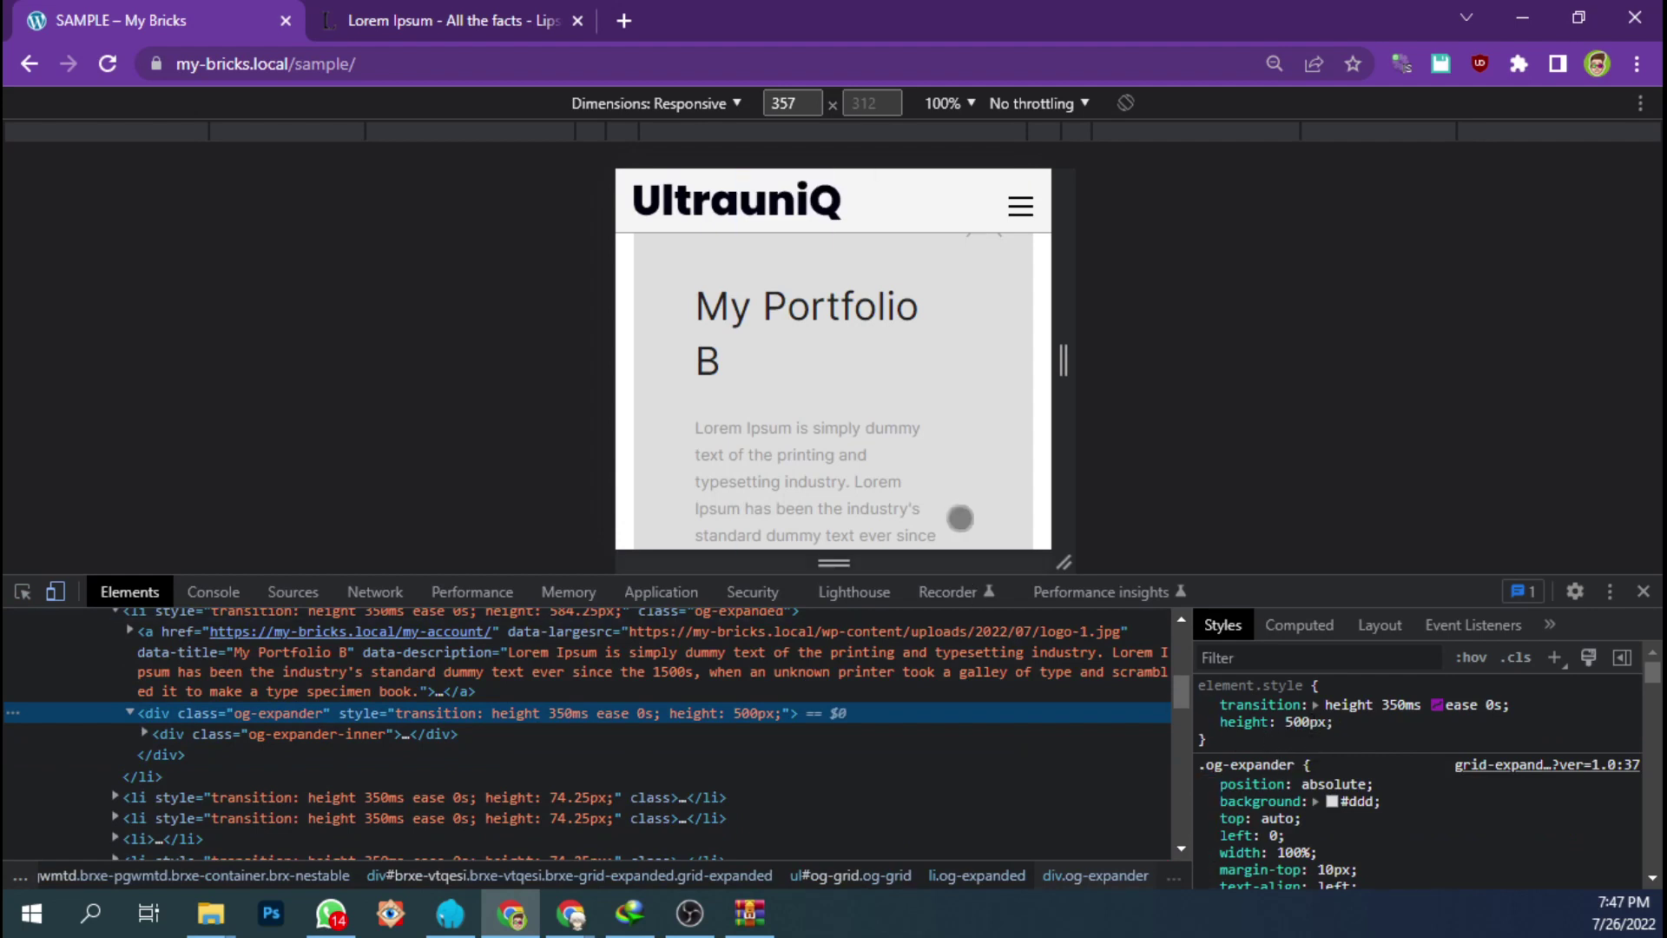
pyautogui.scroll(-5, 877, 429)
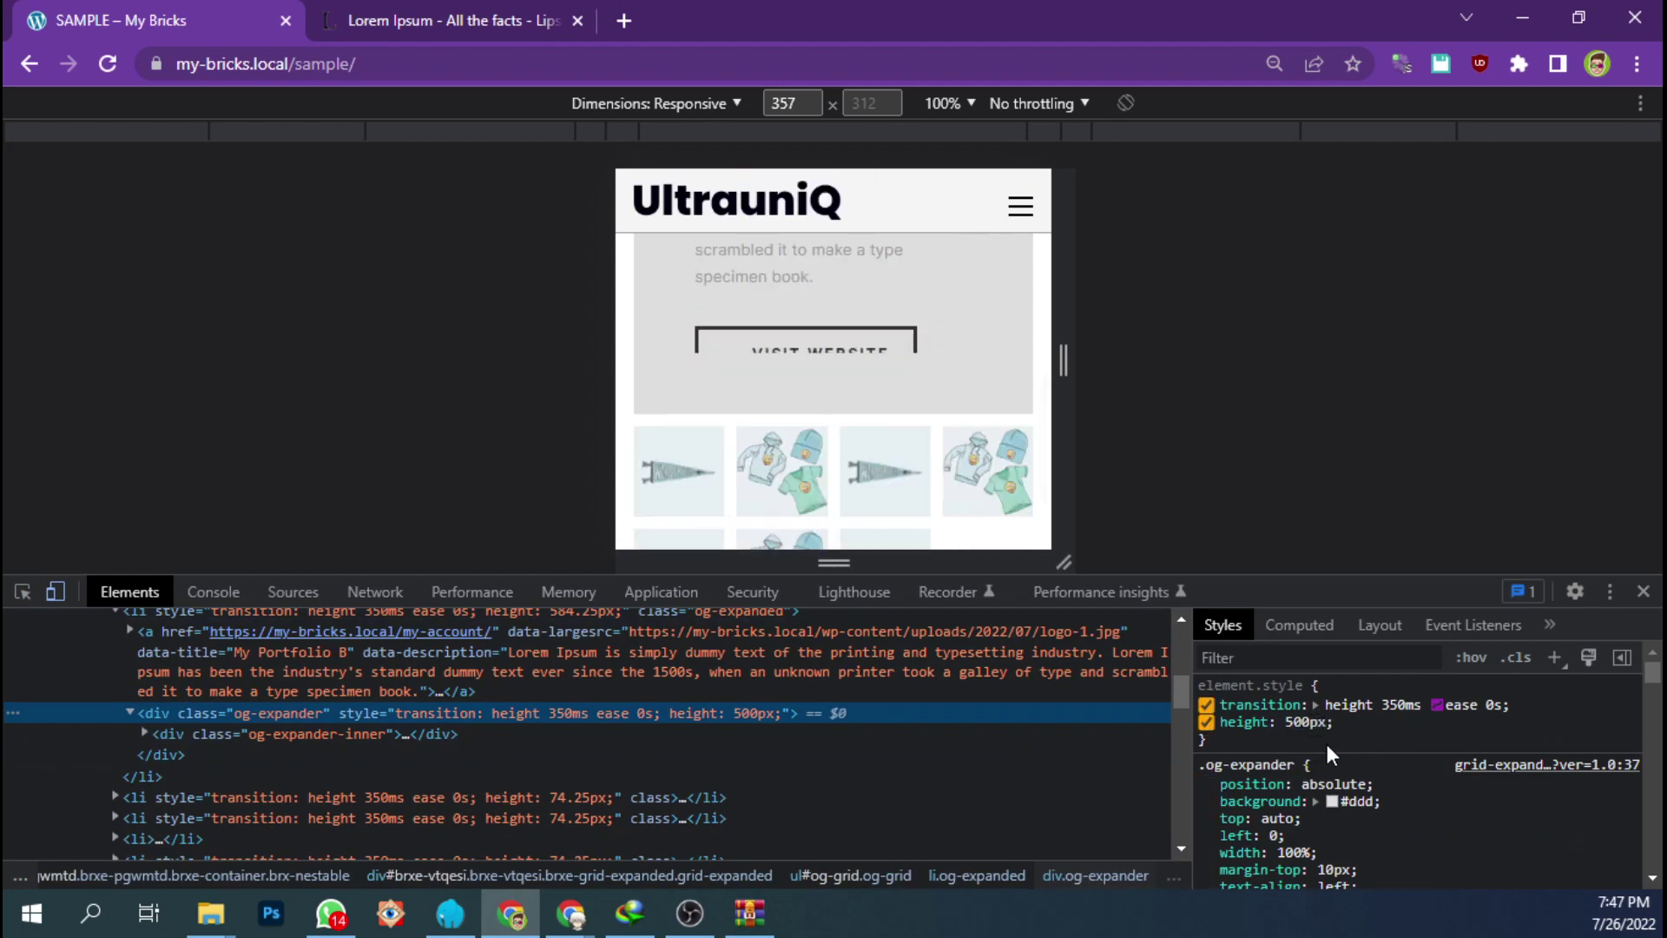
pyautogui.scroll(-2, 1345, 805)
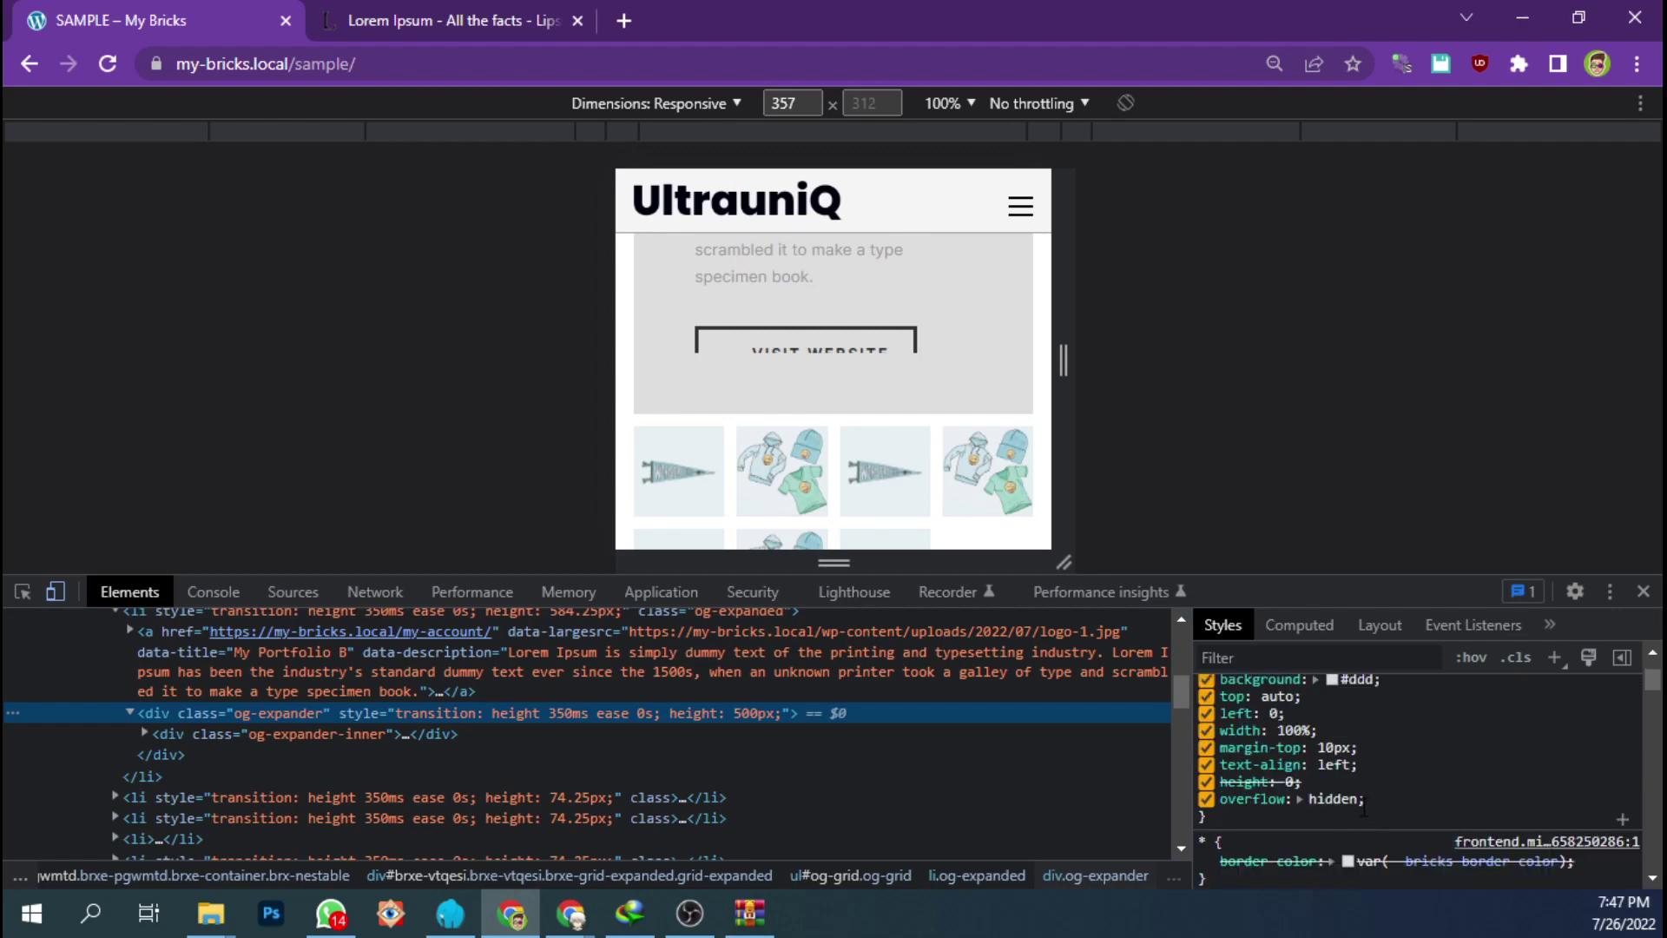
pyautogui.click(1206, 798)
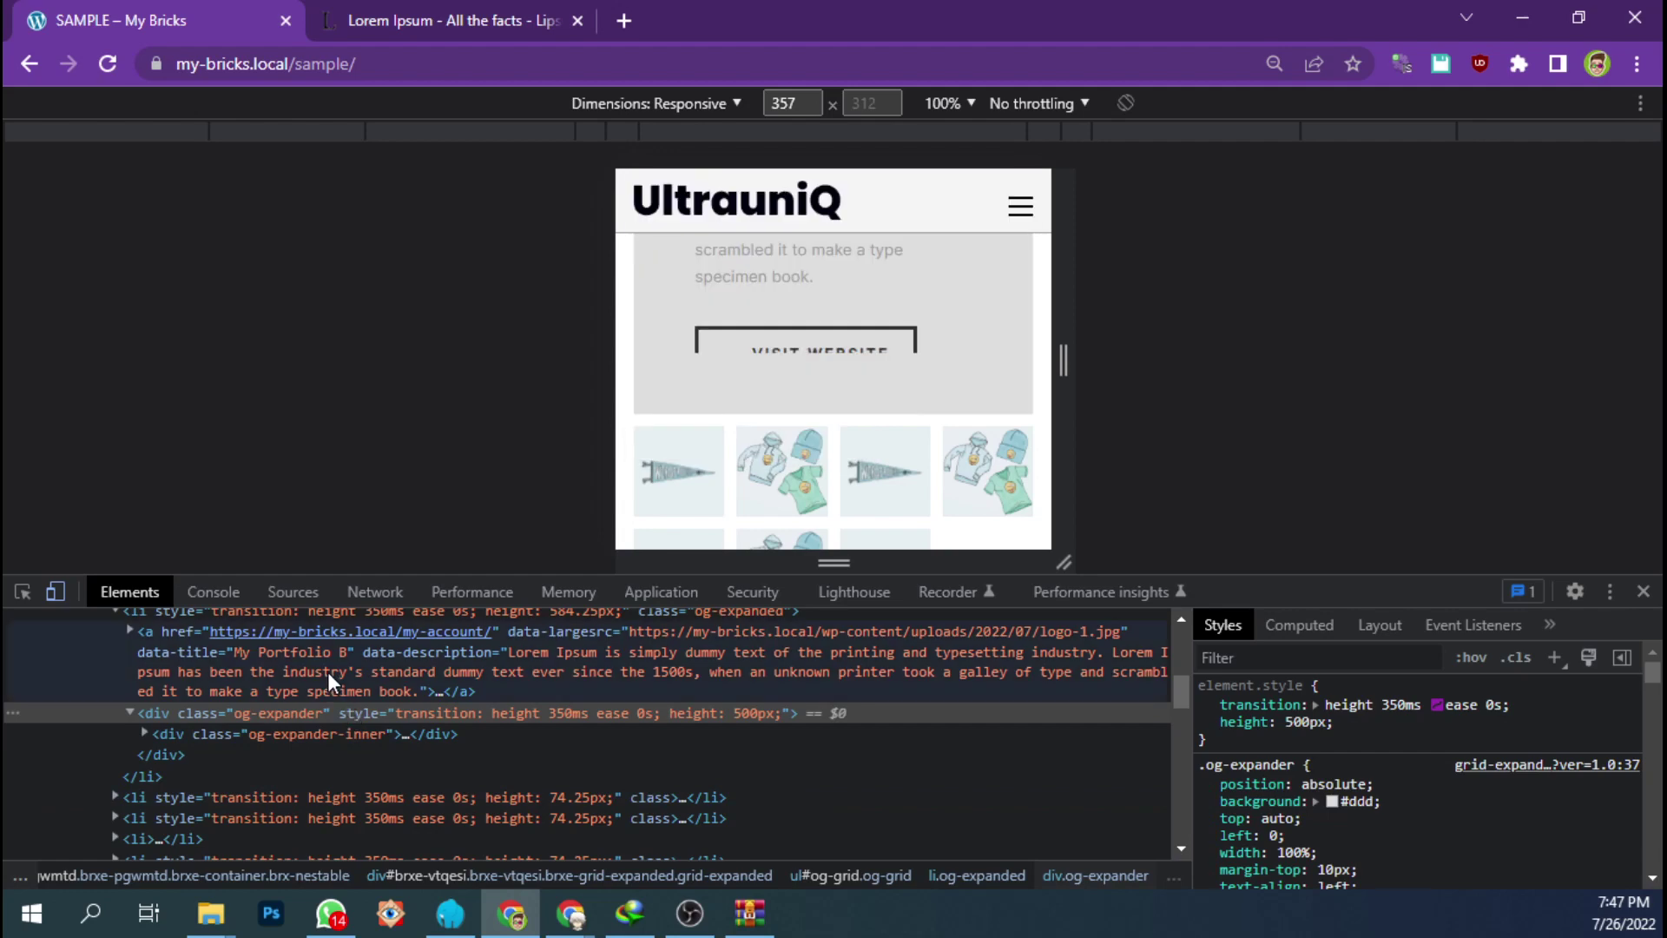
pyautogui.click(311, 731)
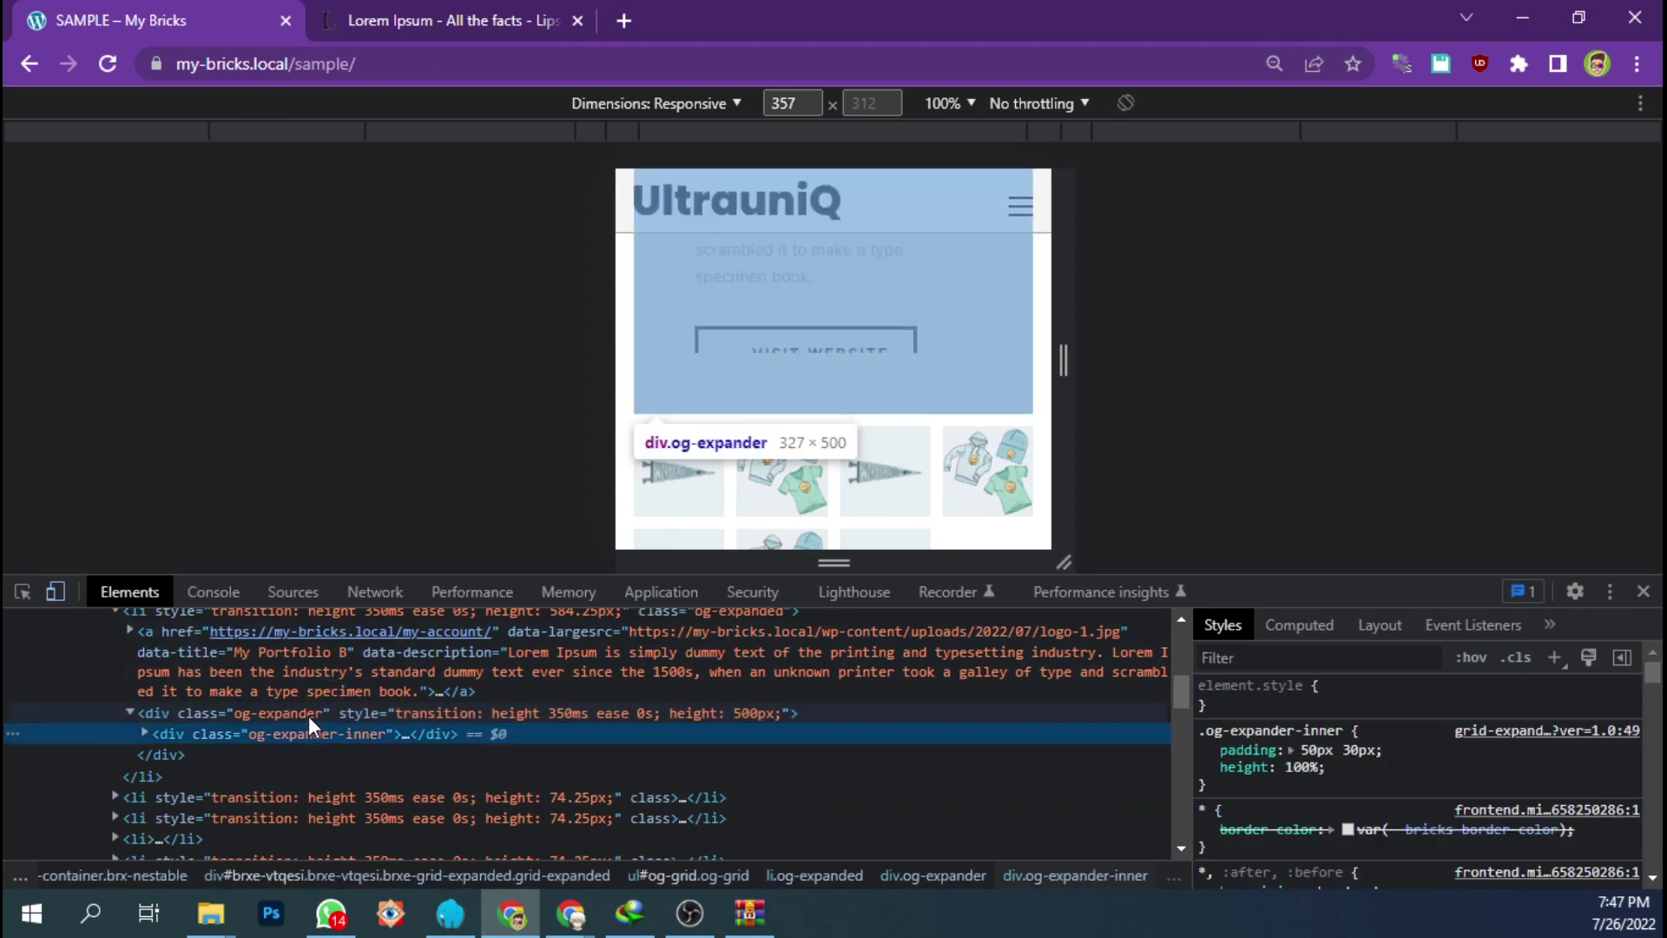
pyautogui.click(310, 714)
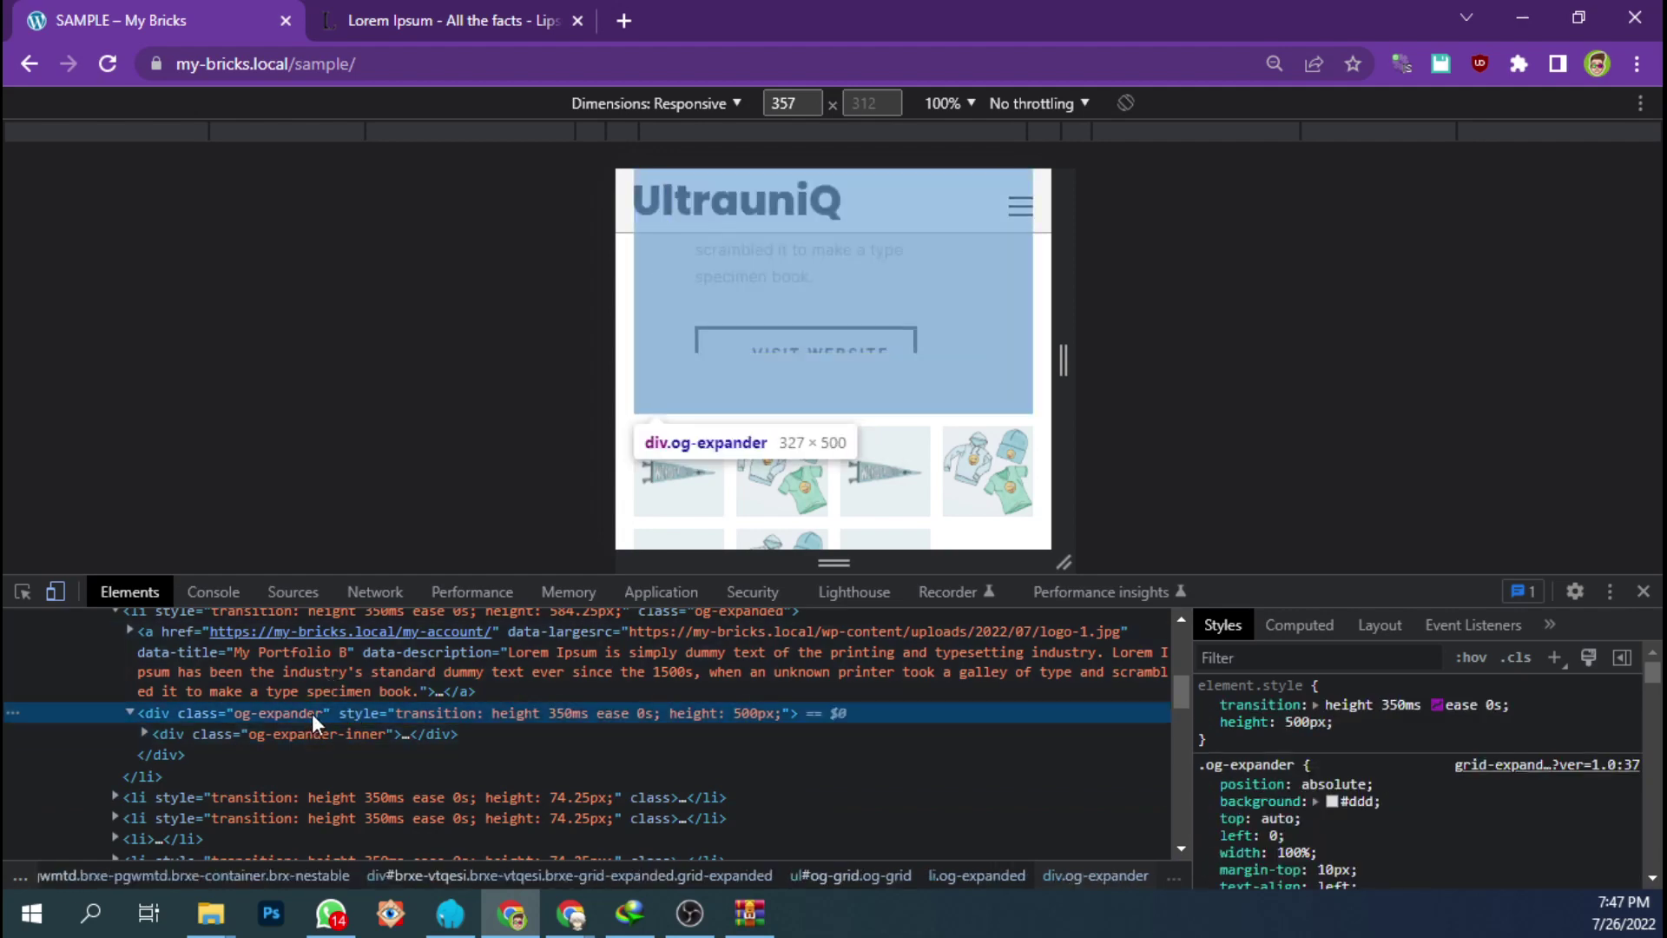
# - Close the developer tools and return to the desktop view of the SAMPLE page
pyautogui.click(1643, 591)
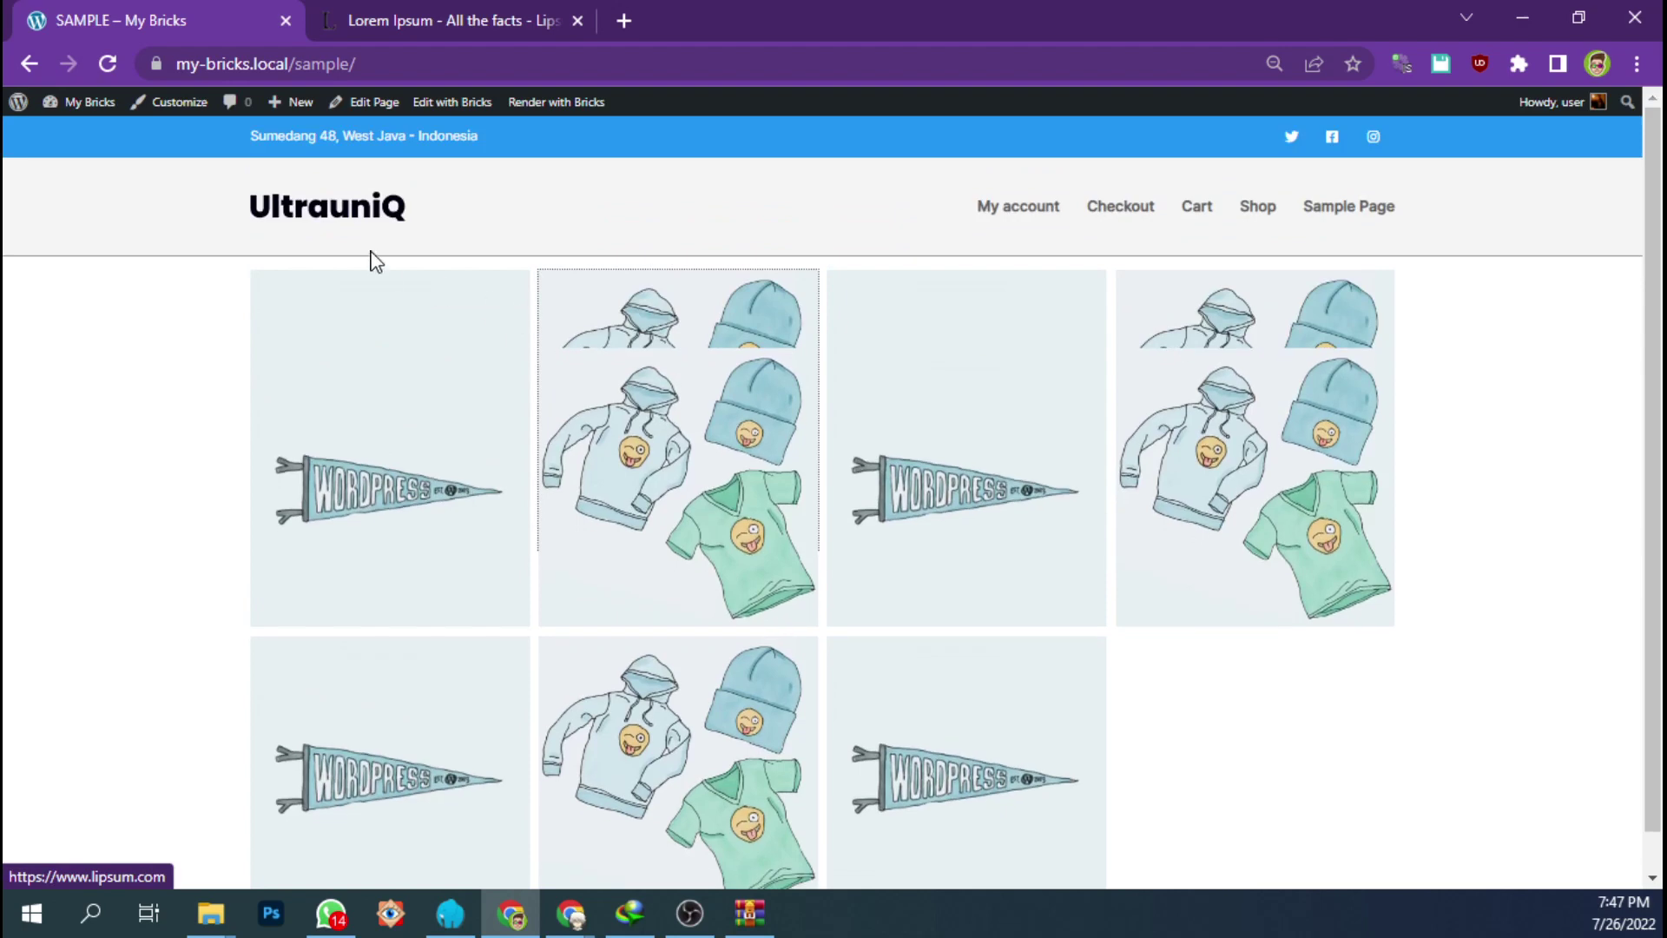
pyautogui.moveTo(452, 101)
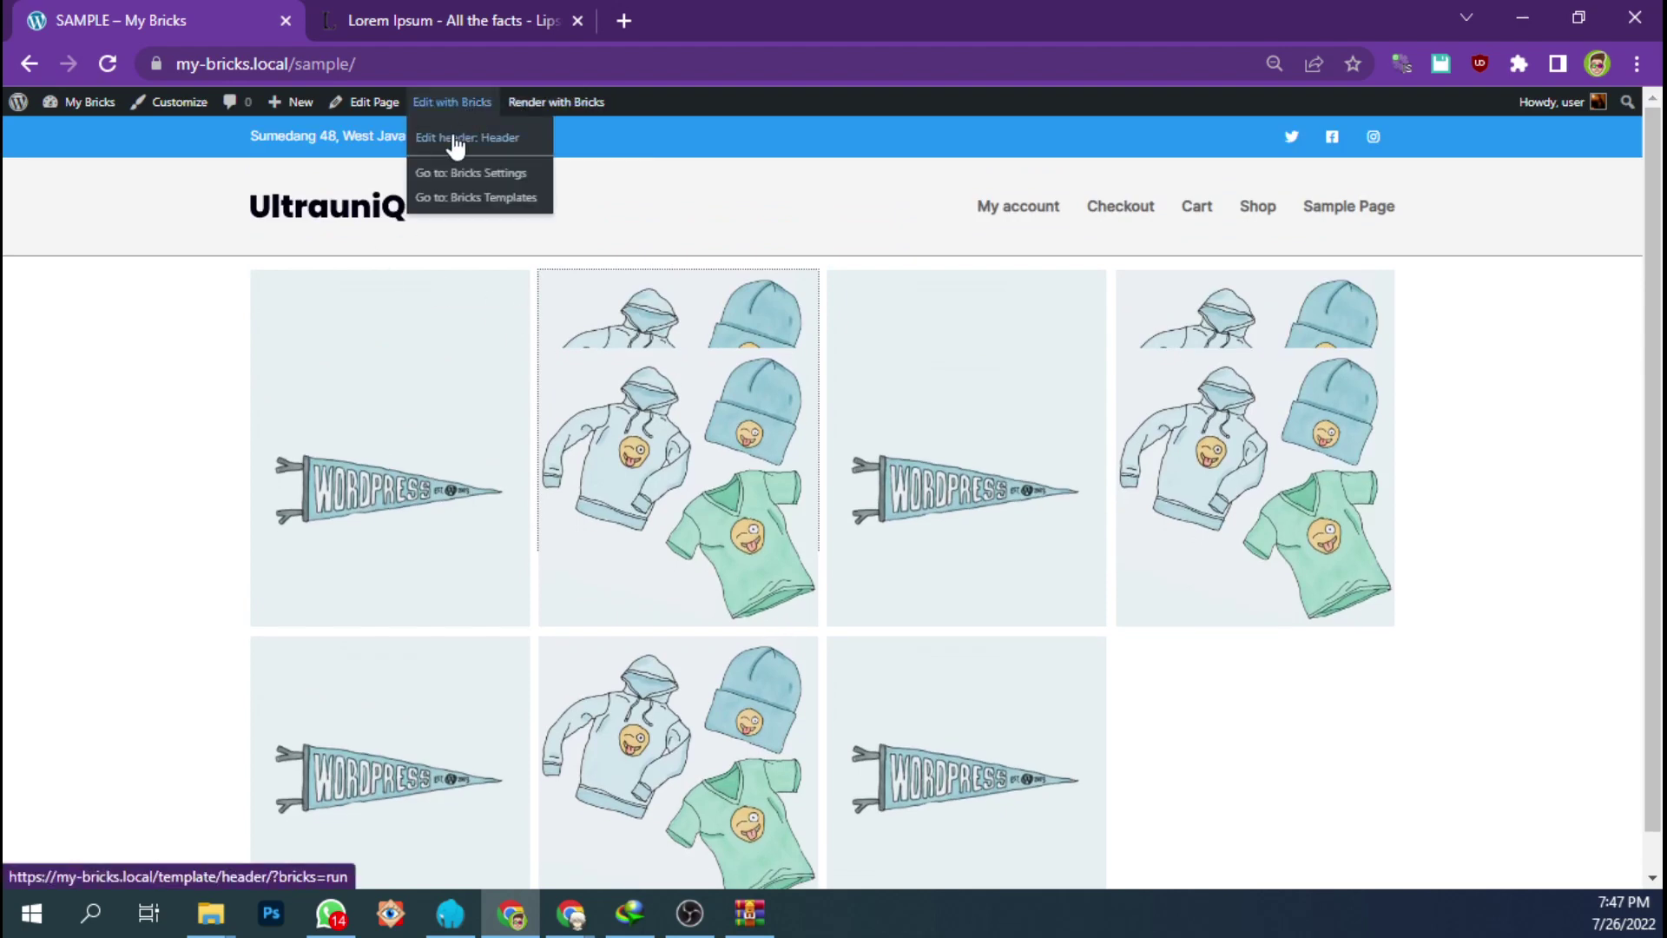
pyautogui.scroll(-1, 103, 365)
pyautogui.scroll(1, 99, 365)
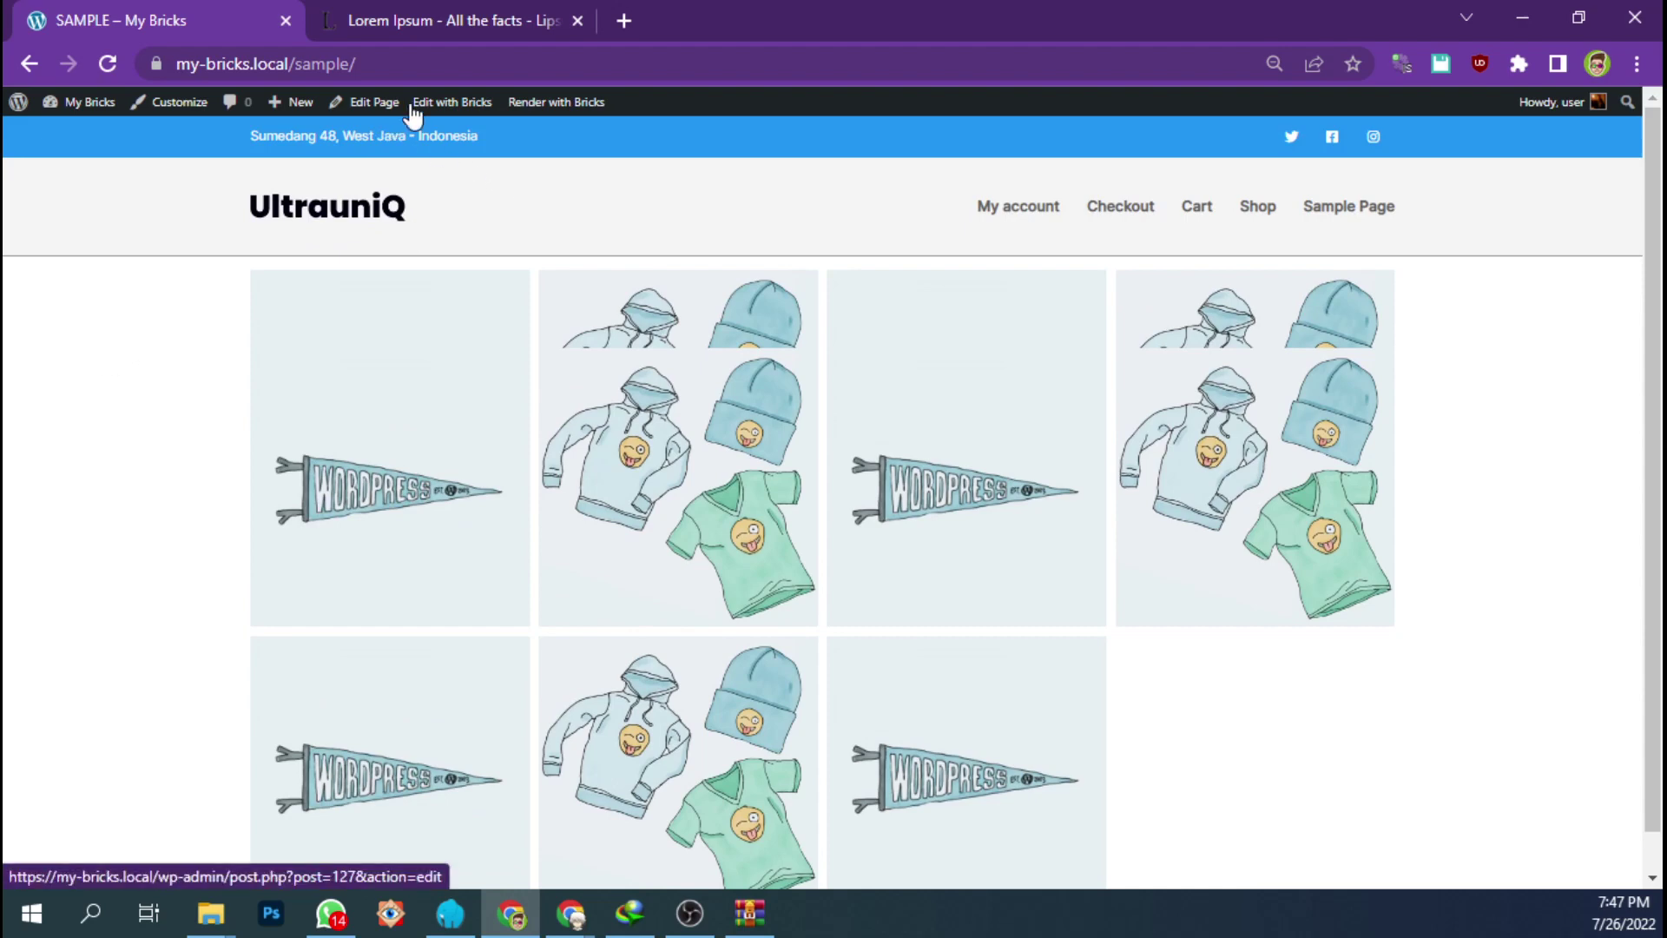
# - Open the SAMPLE page in the Bricks builder and view the Grid Expanded element's style and content settings
pyautogui.click(440, 111)
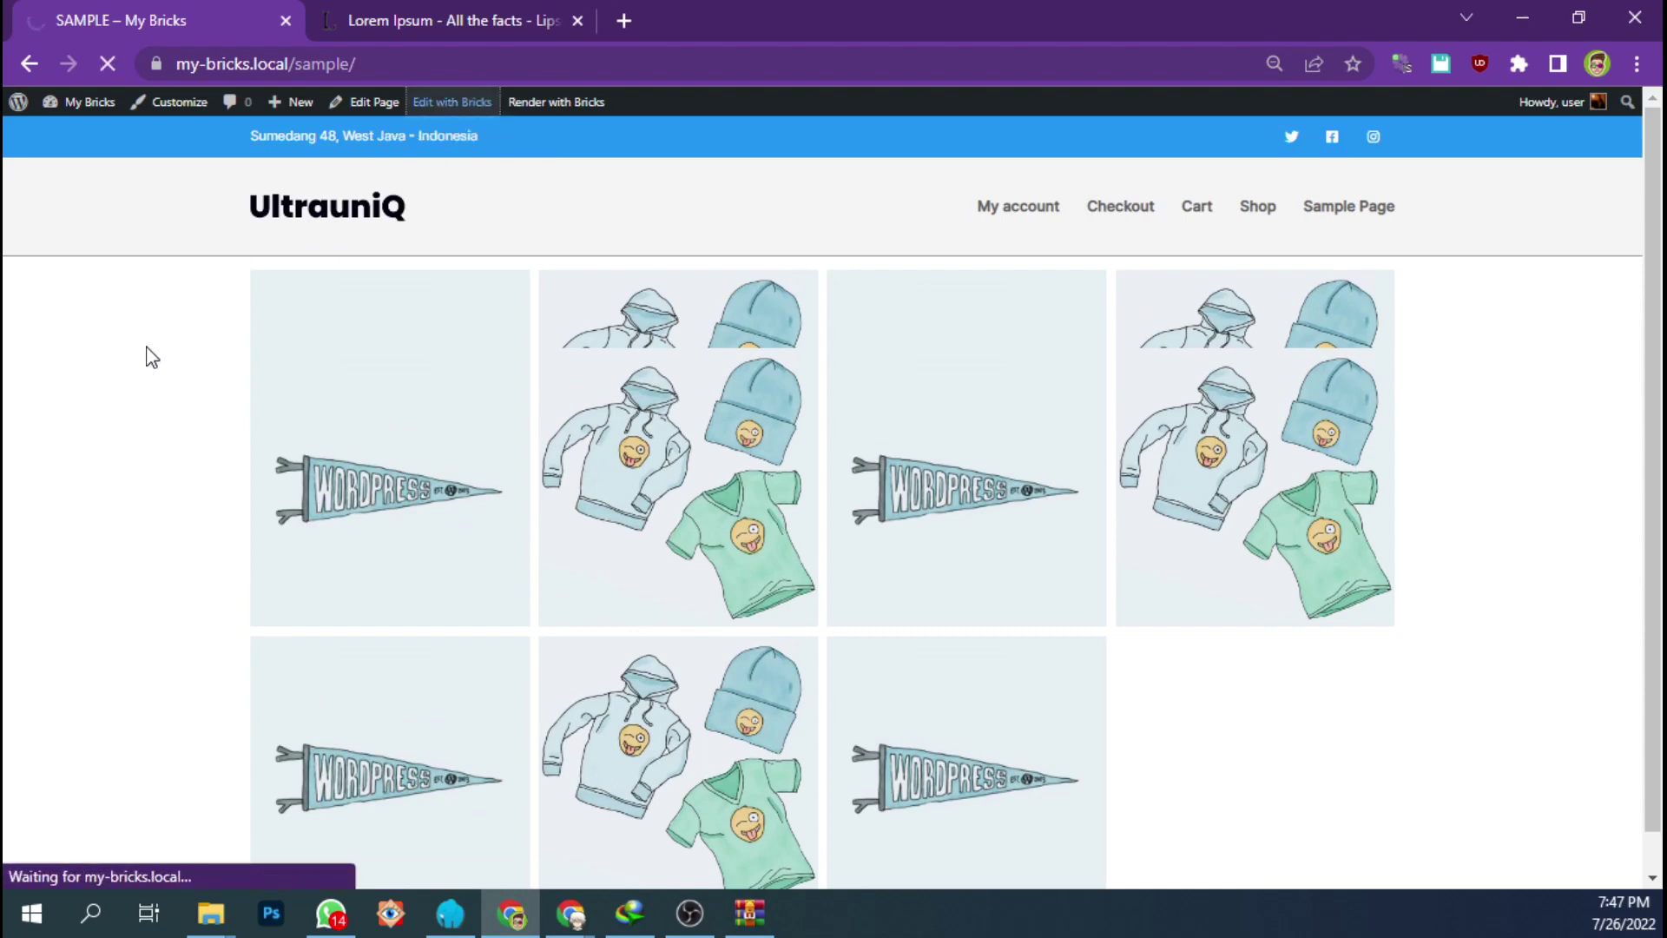
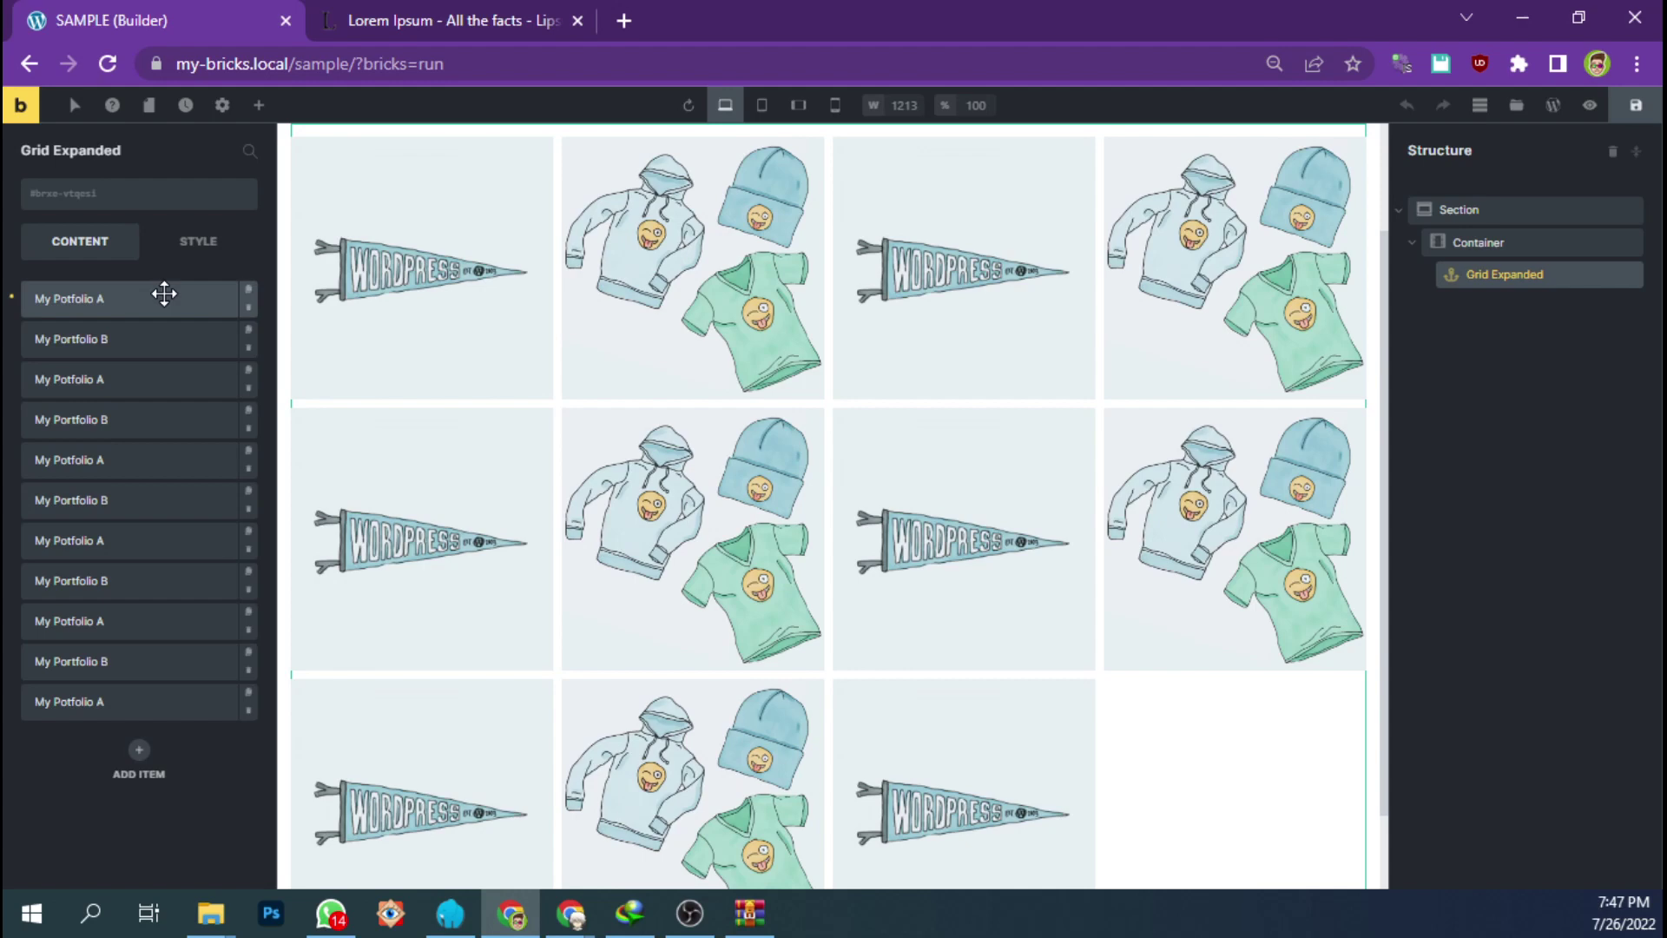
pyautogui.click(180, 249)
pyautogui.click(115, 252)
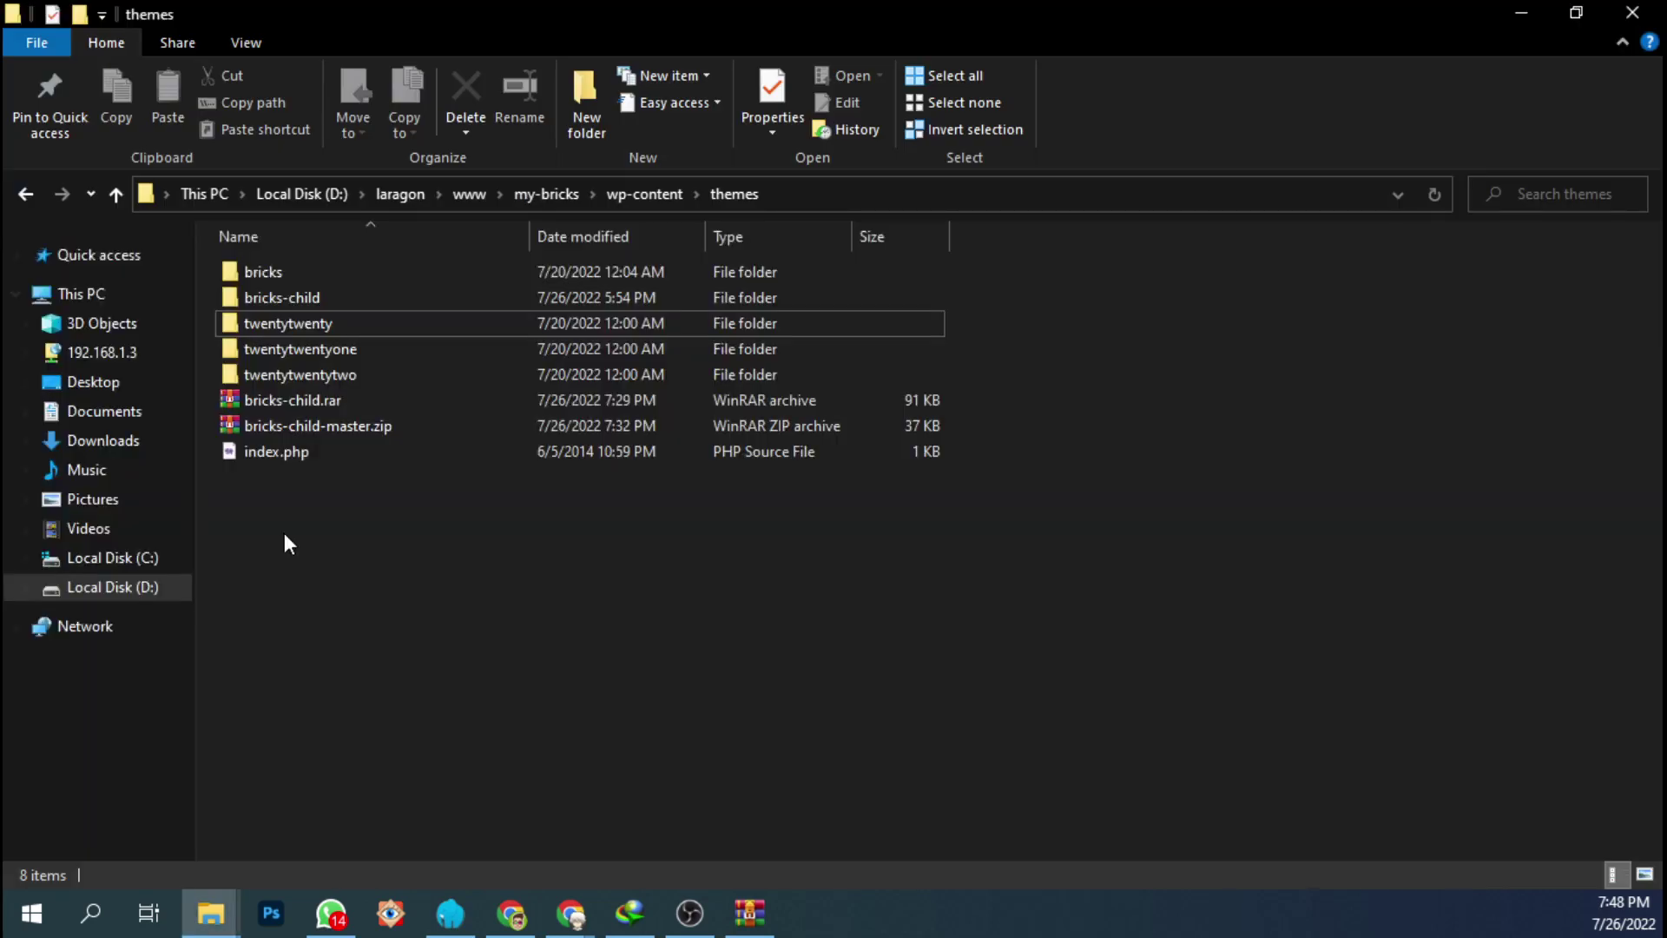
# - Switch to File Explorer and locate grid-expanded.css in the css folder of the bricks-child theme's assets
pyautogui.doubleClick(279, 294)
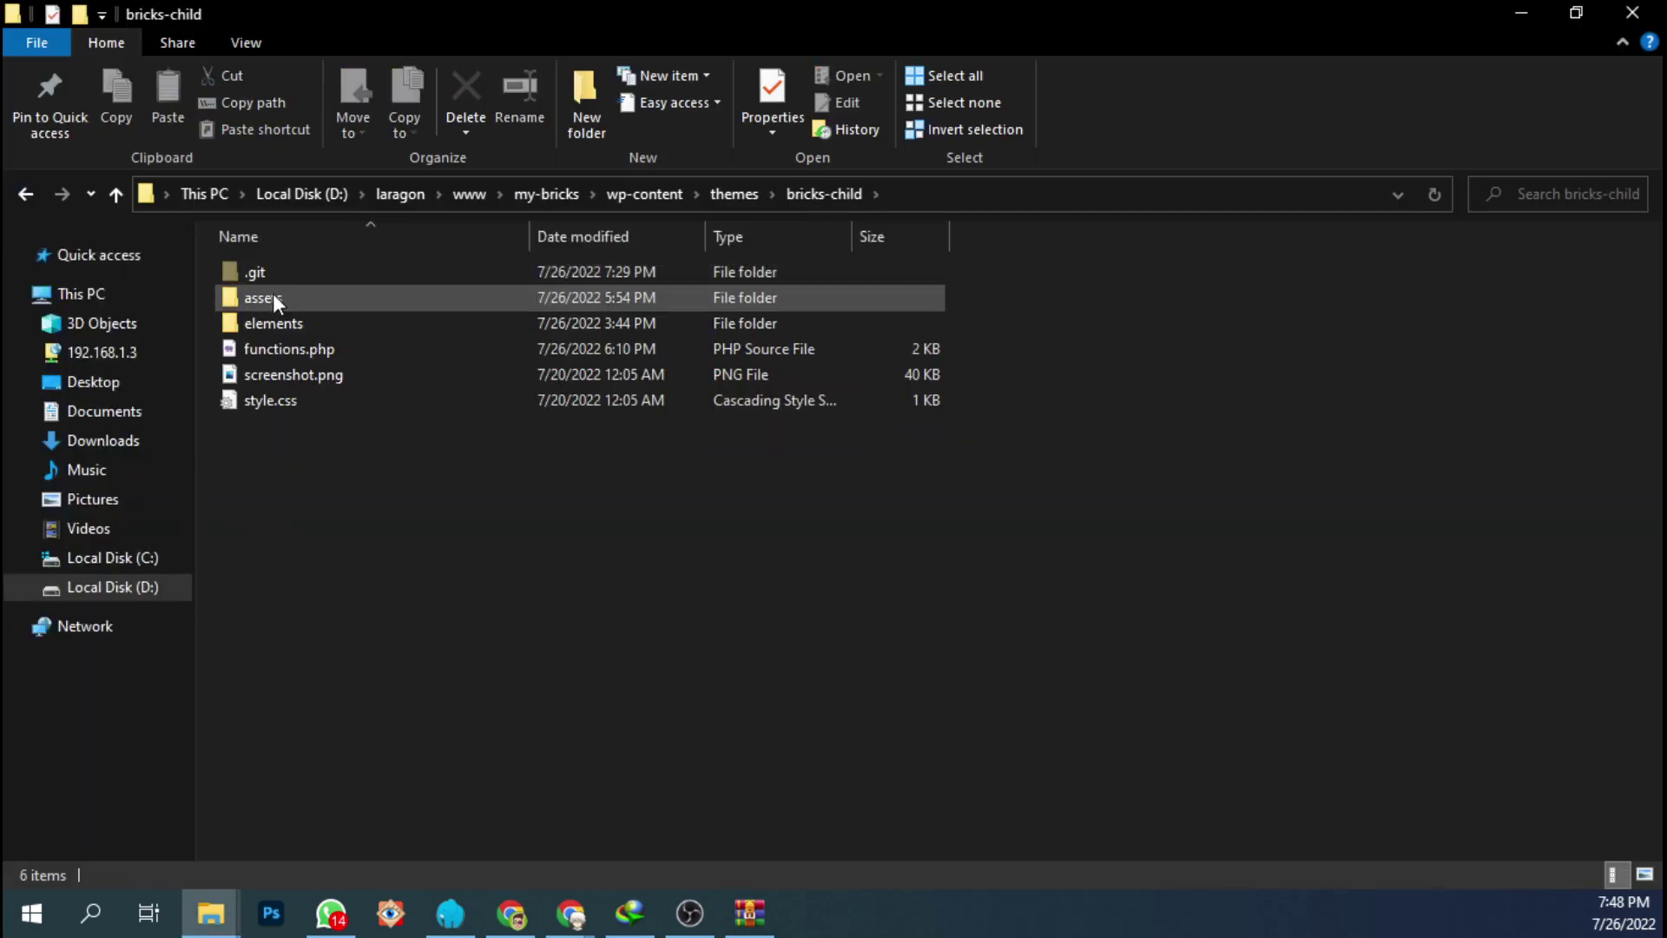
pyautogui.doubleClick(273, 296)
pyautogui.click(272, 278)
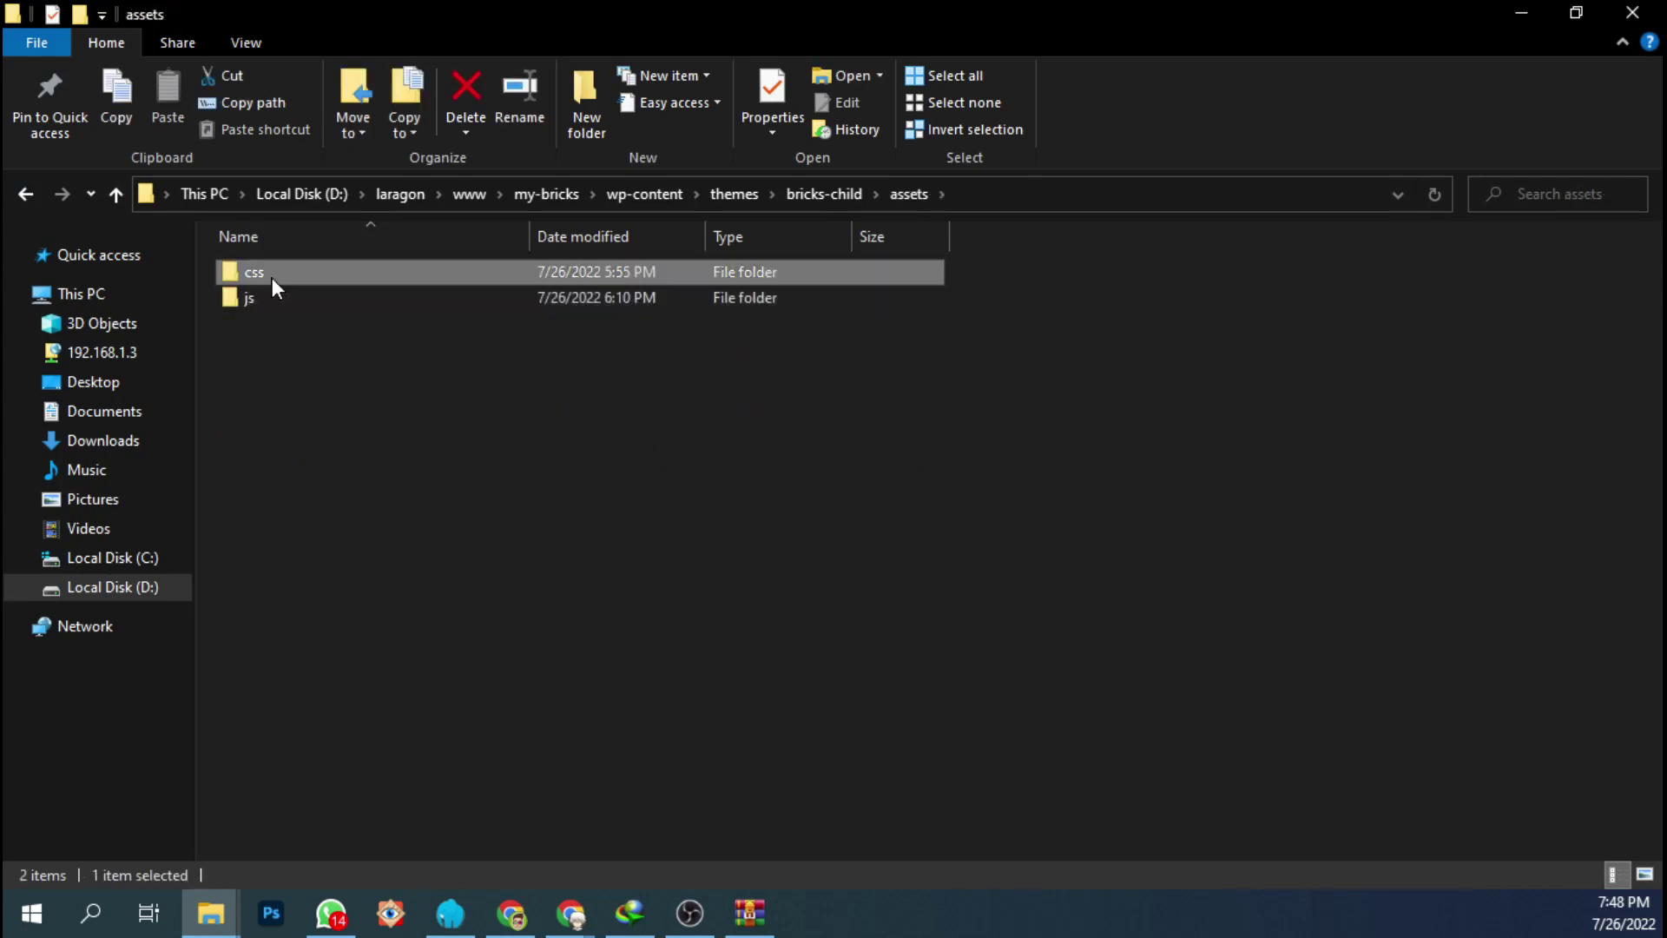
pyautogui.doubleClick(276, 277)
pyautogui.click(306, 282)
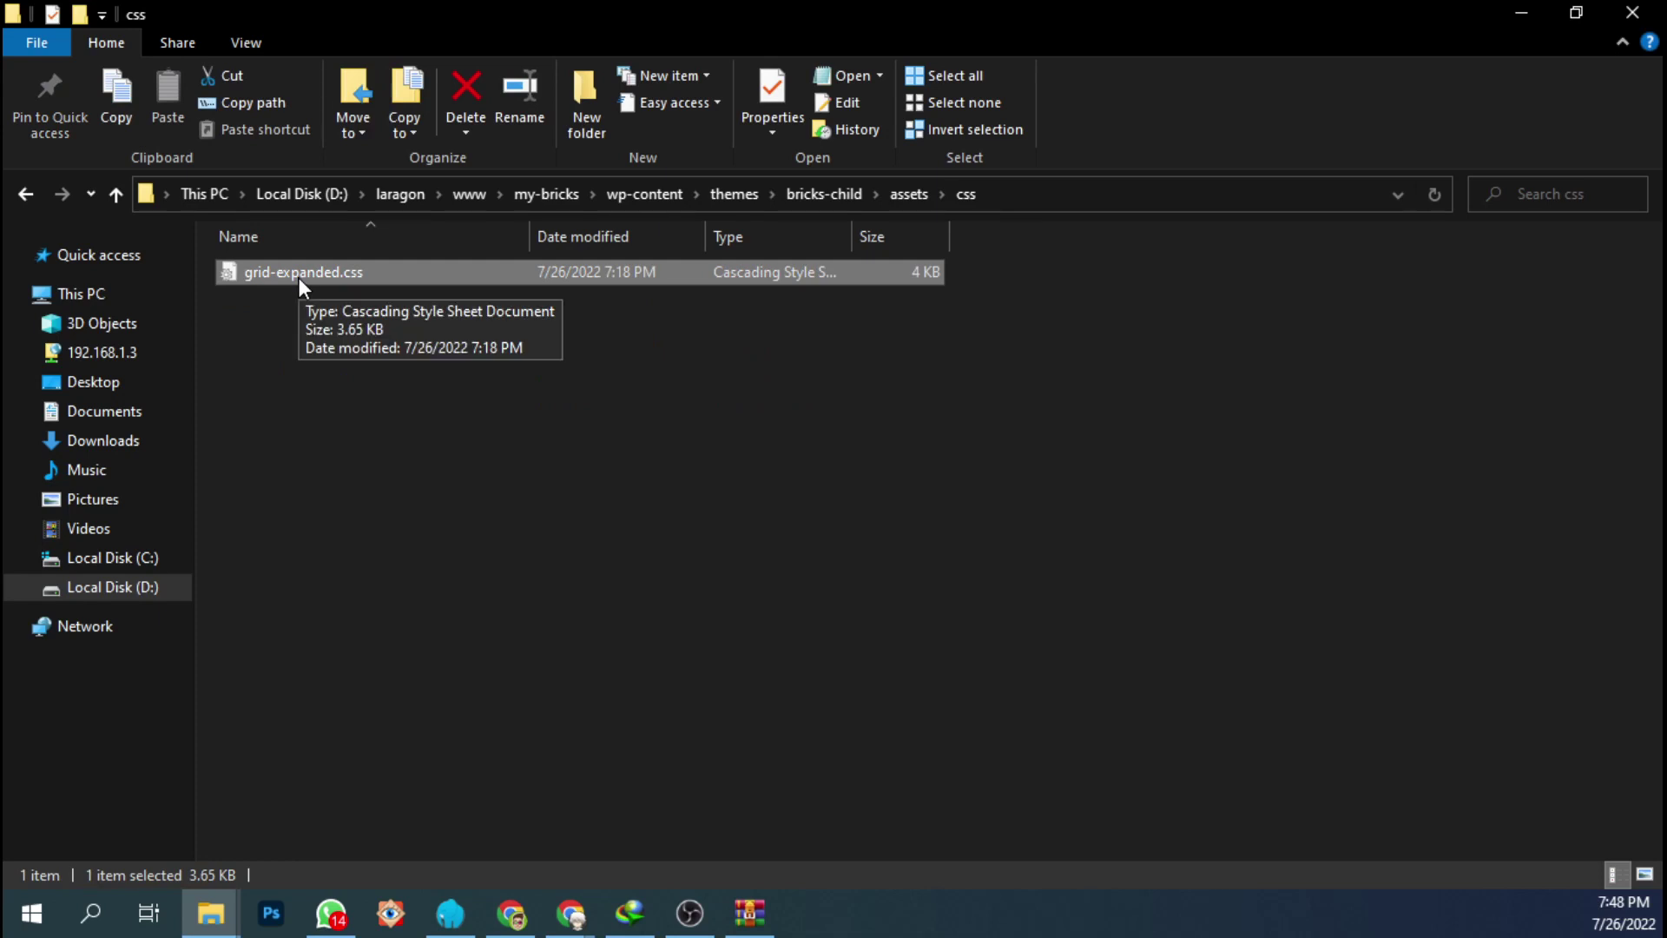
# - Locate grid-expanded.js in the assets' js folder and return to the bricks-child theme folder
pyautogui.click(120, 206)
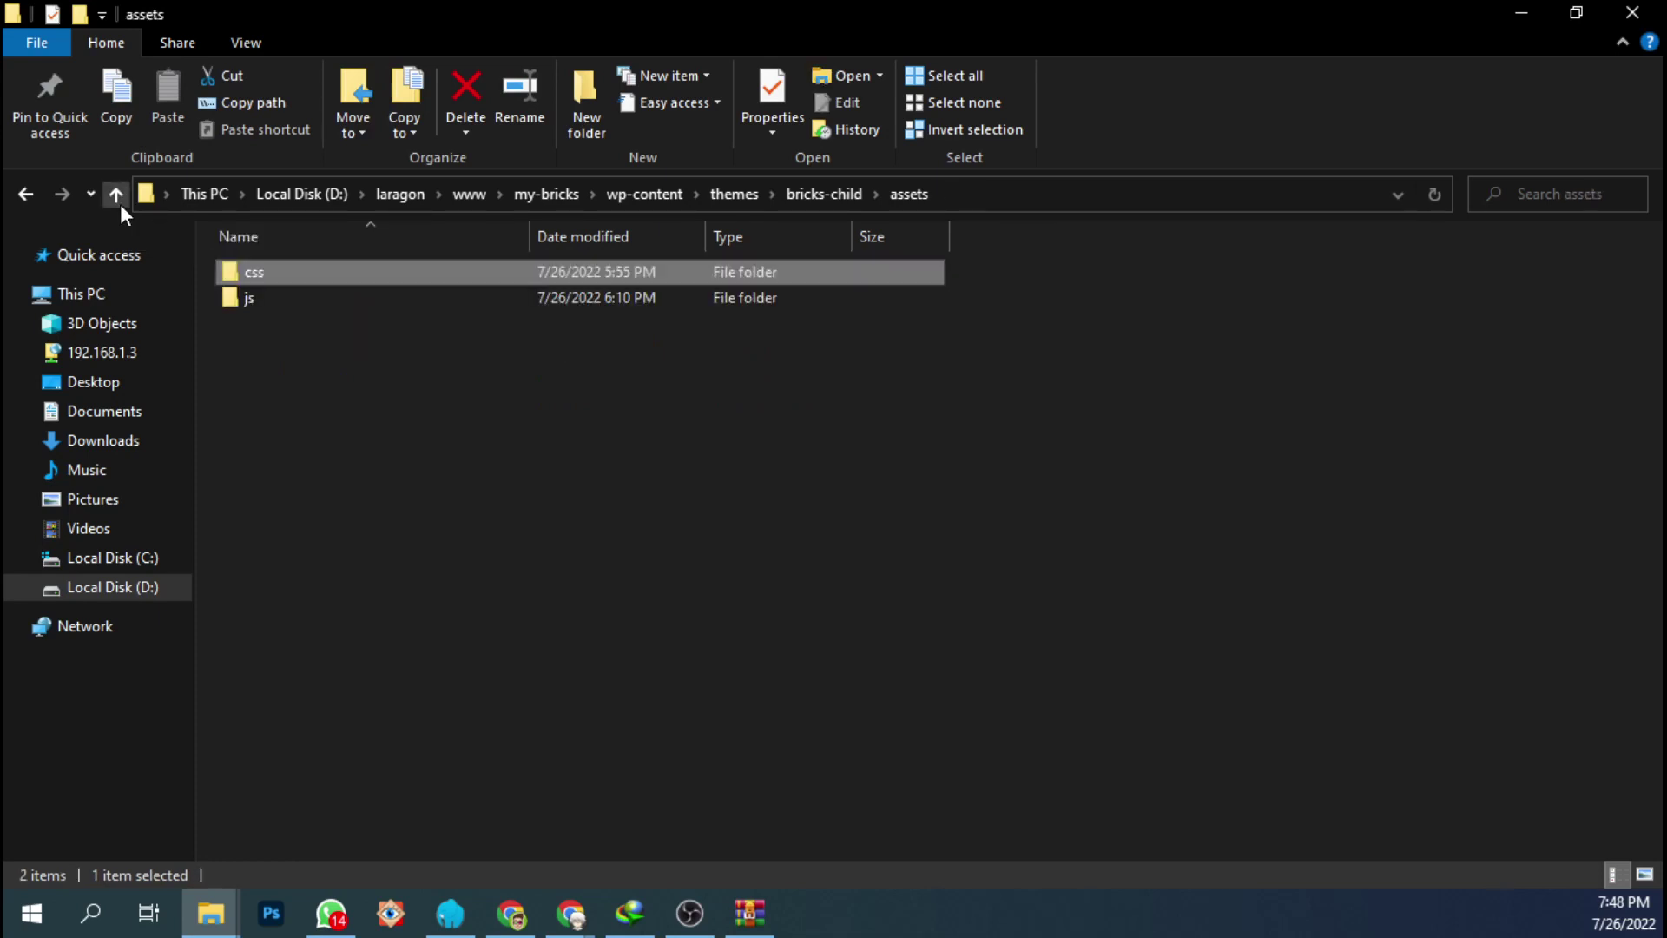
pyautogui.doubleClick(262, 299)
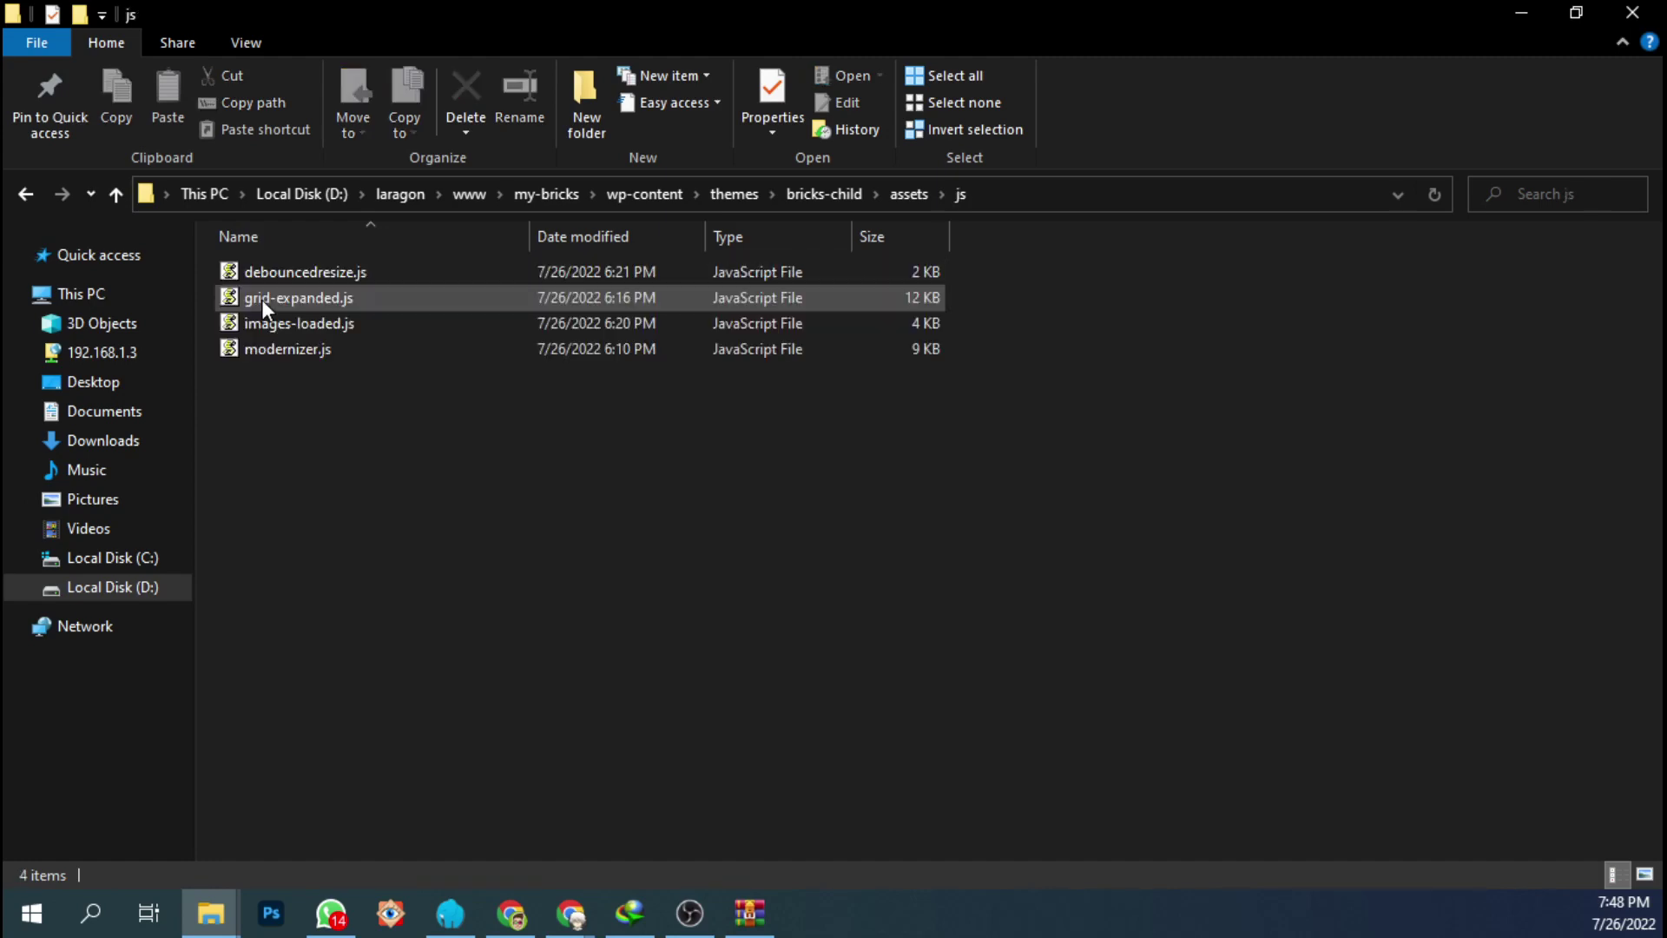
pyautogui.click(284, 304)
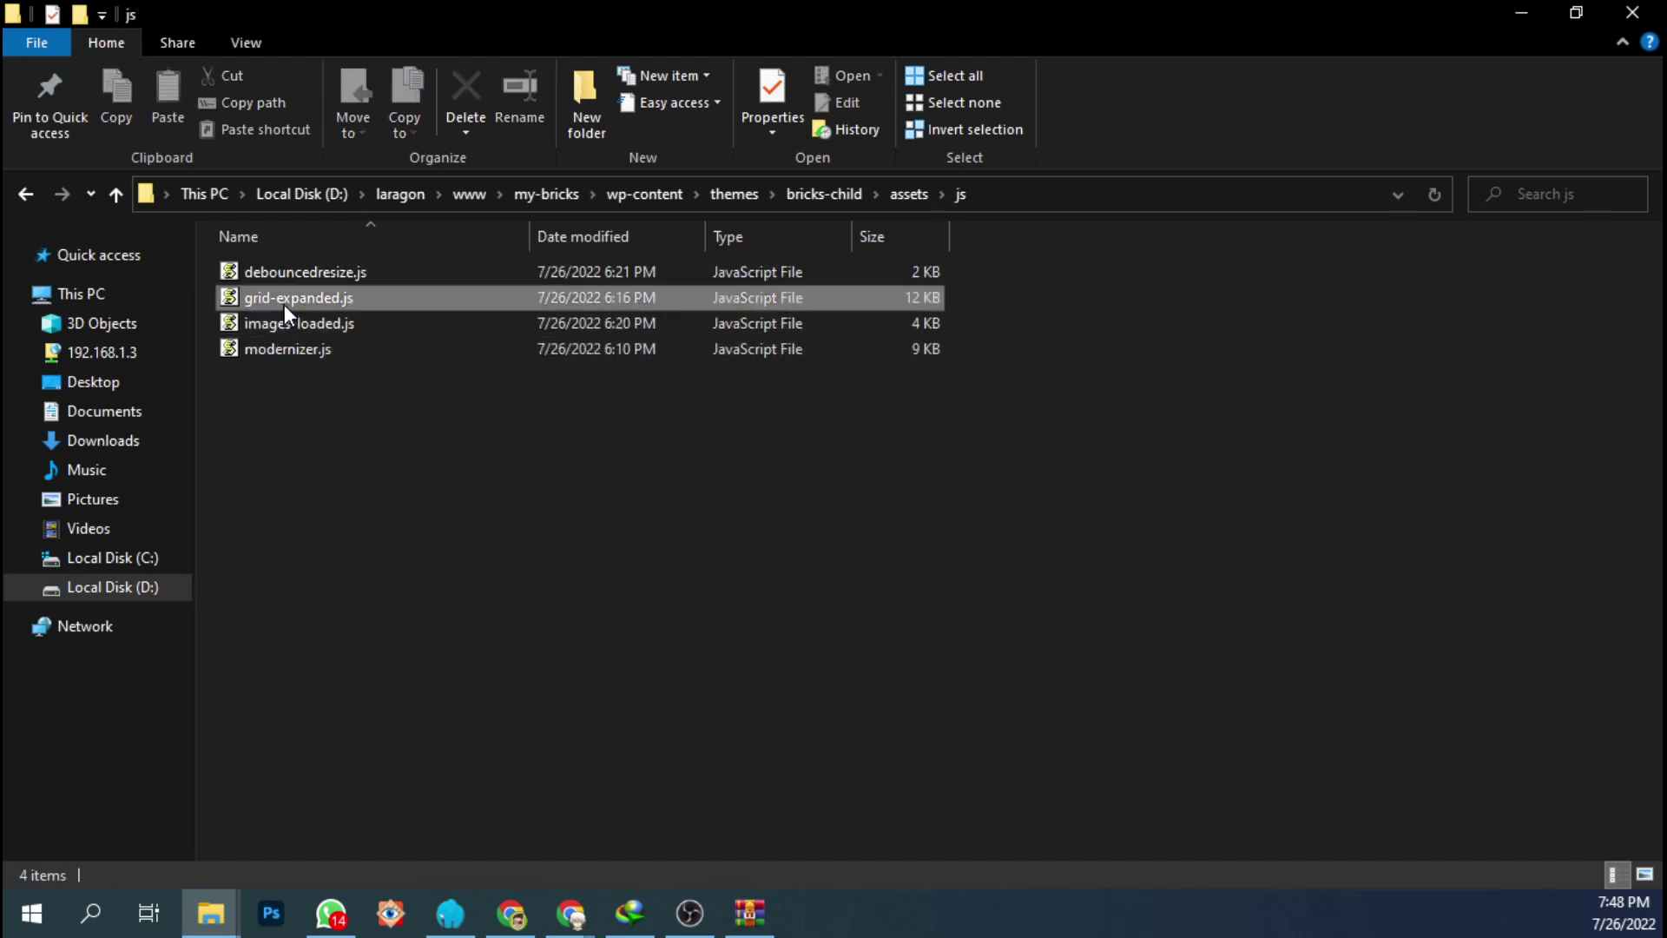
pyautogui.click(116, 202)
pyautogui.click(116, 202)
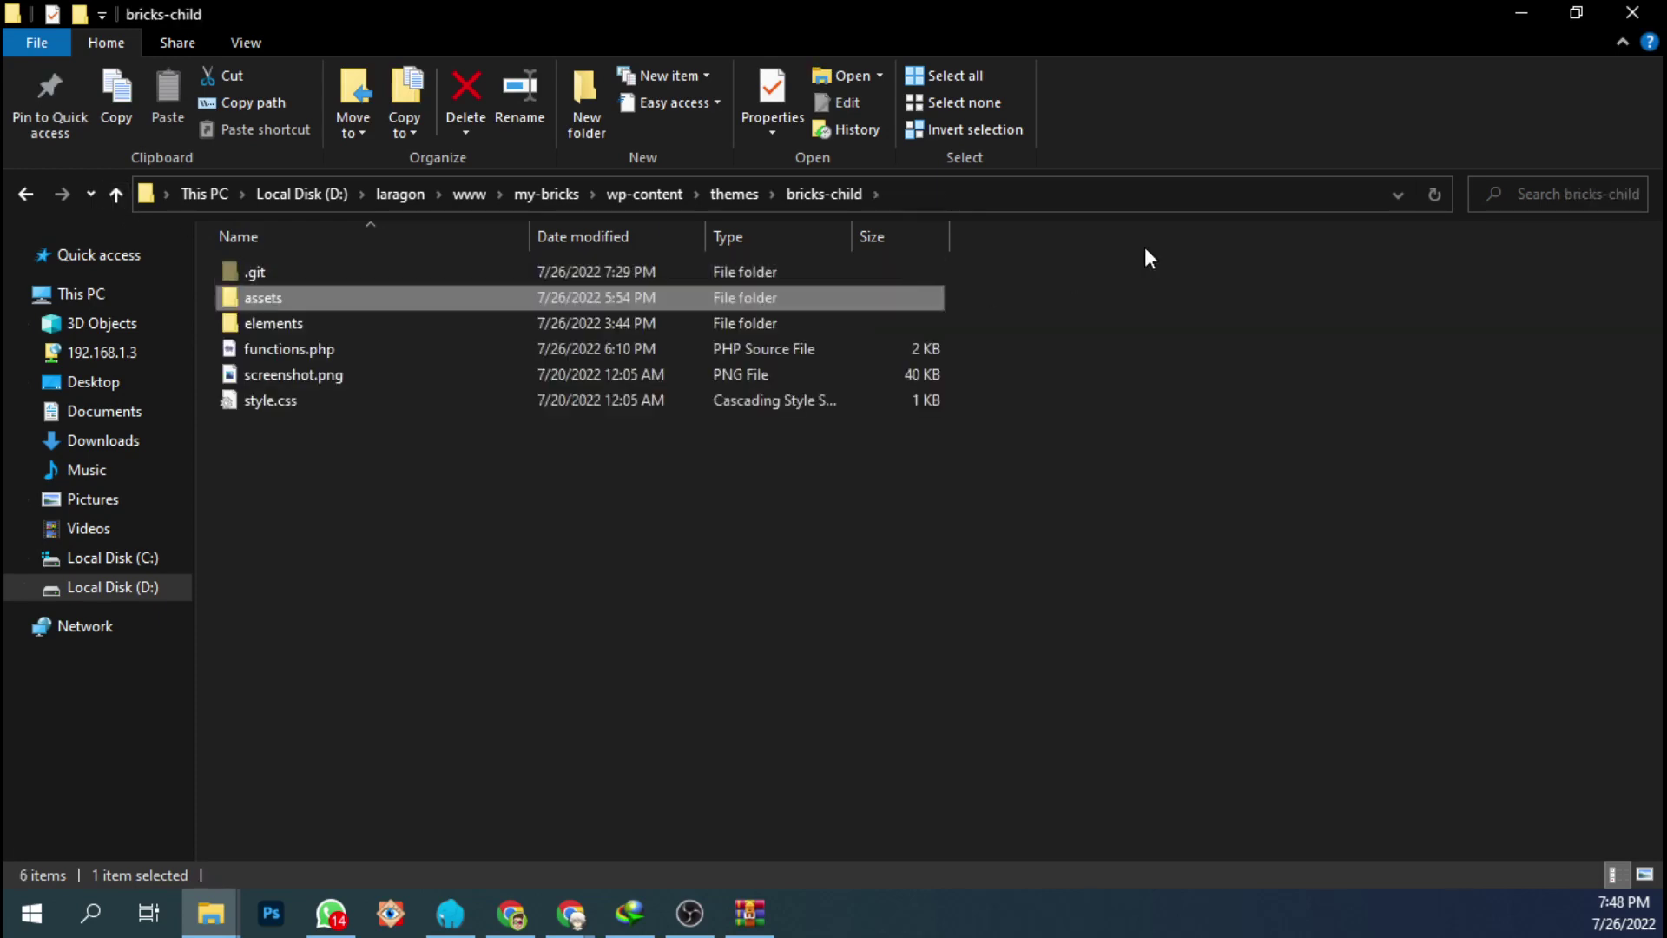
# - Return to the Bricks builder and show the Grid Expanded element's Custom CSS field
pyautogui.click(1521, 13)
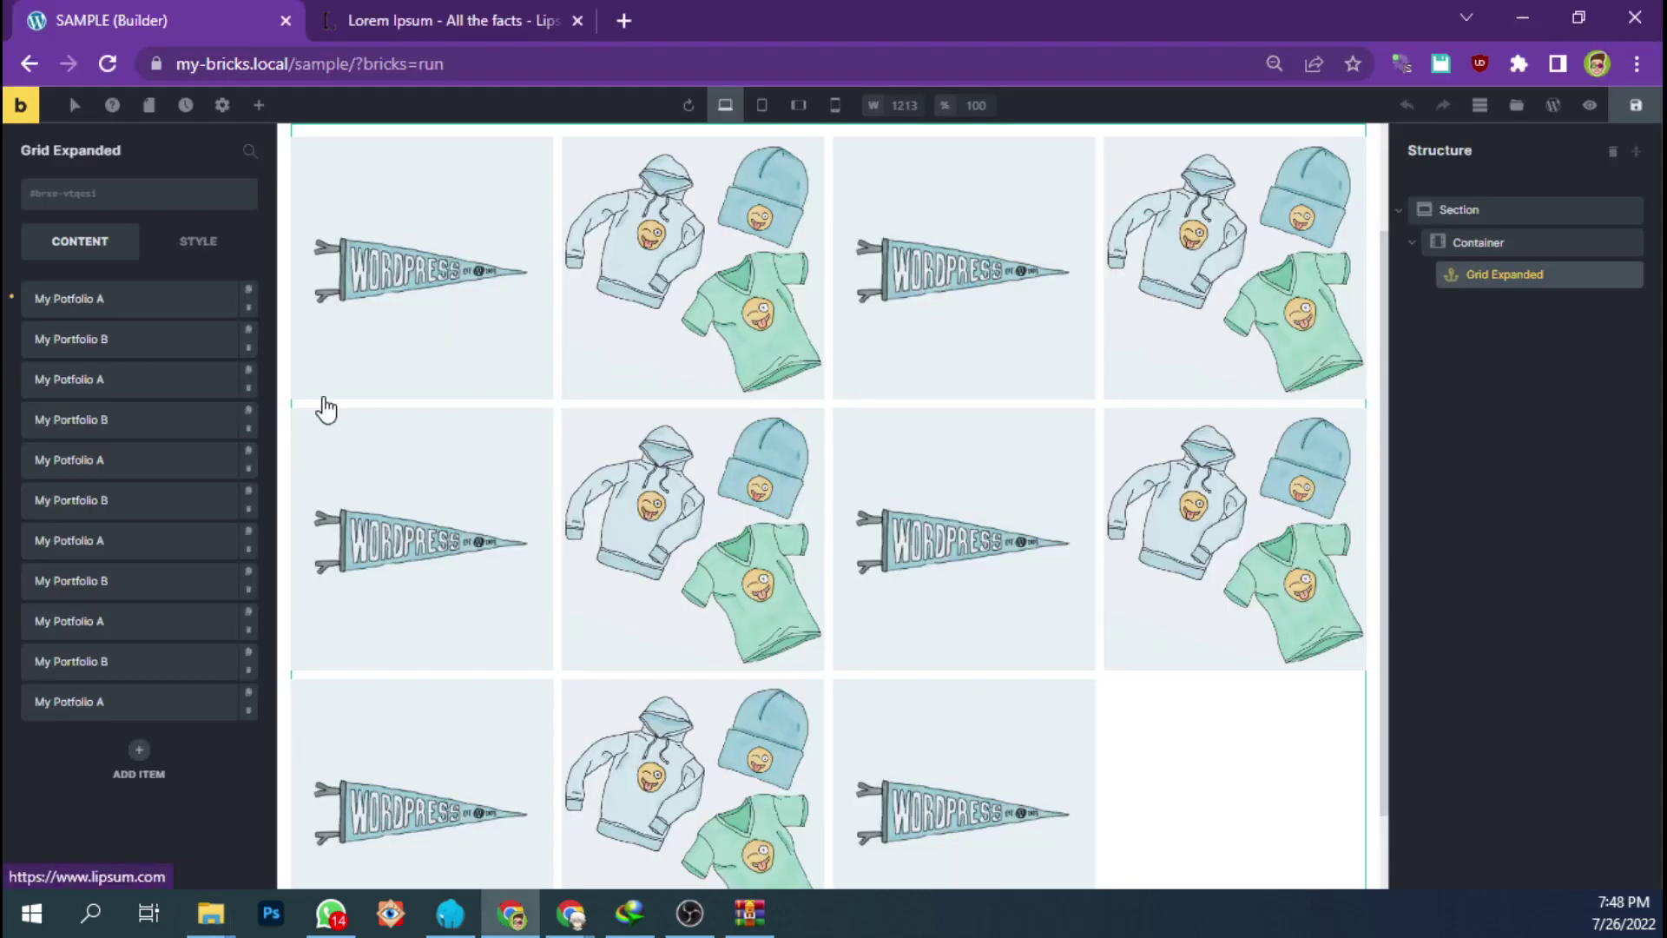
pyautogui.click(217, 252)
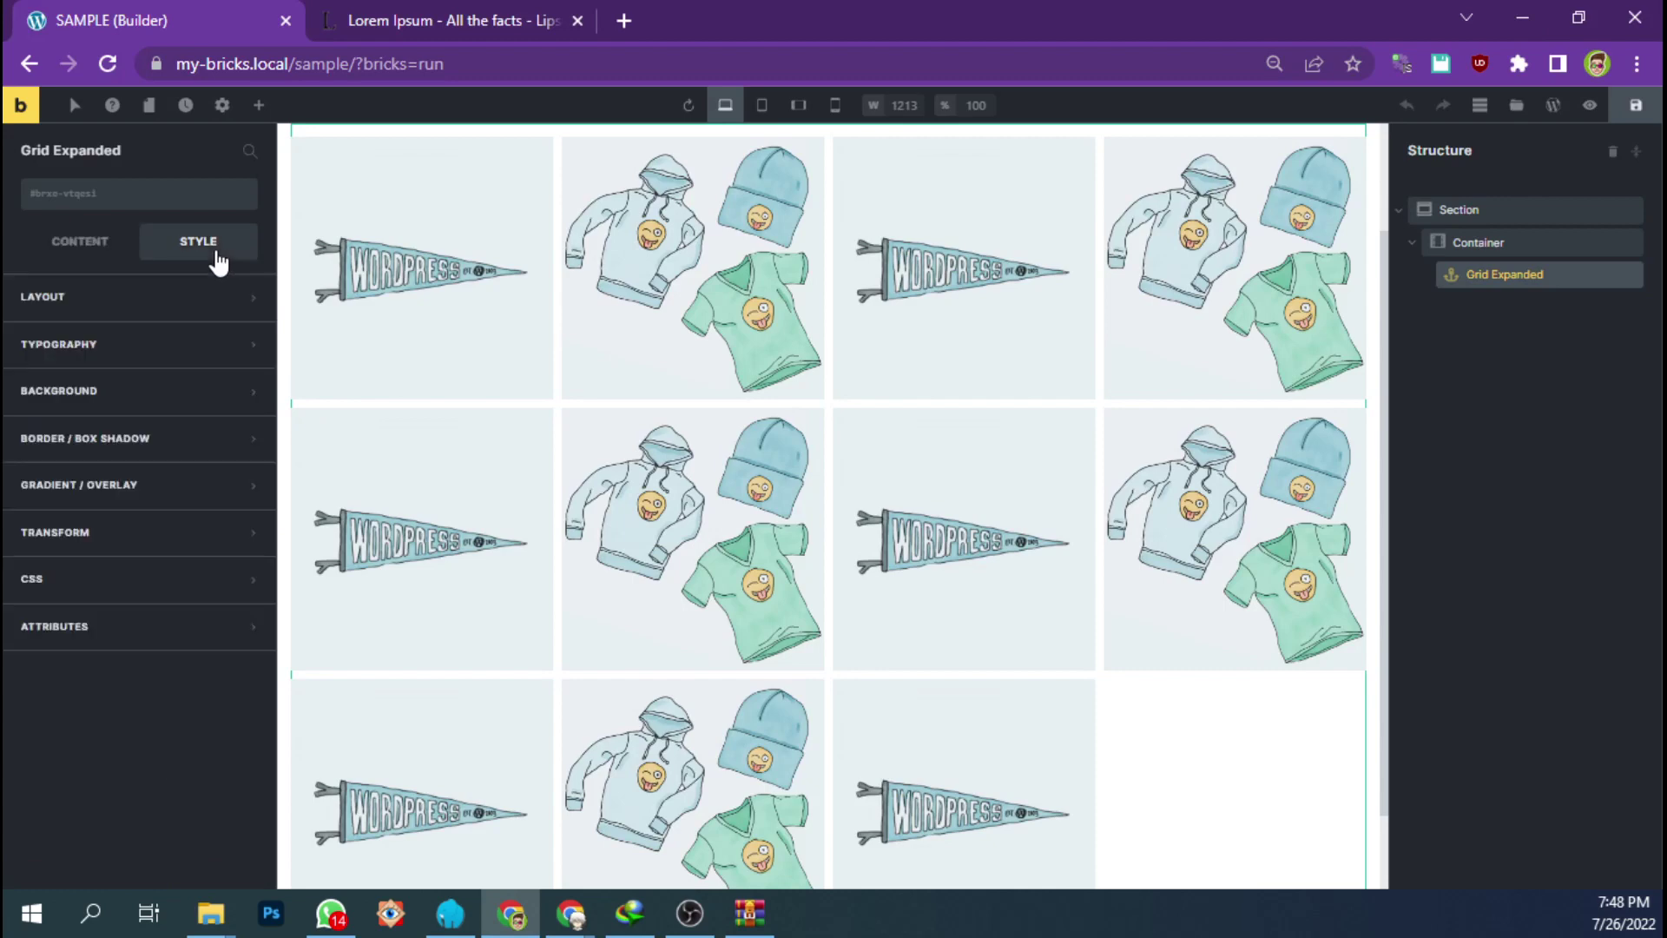
pyautogui.click(106, 599)
pyautogui.scroll(-4, 111, 615)
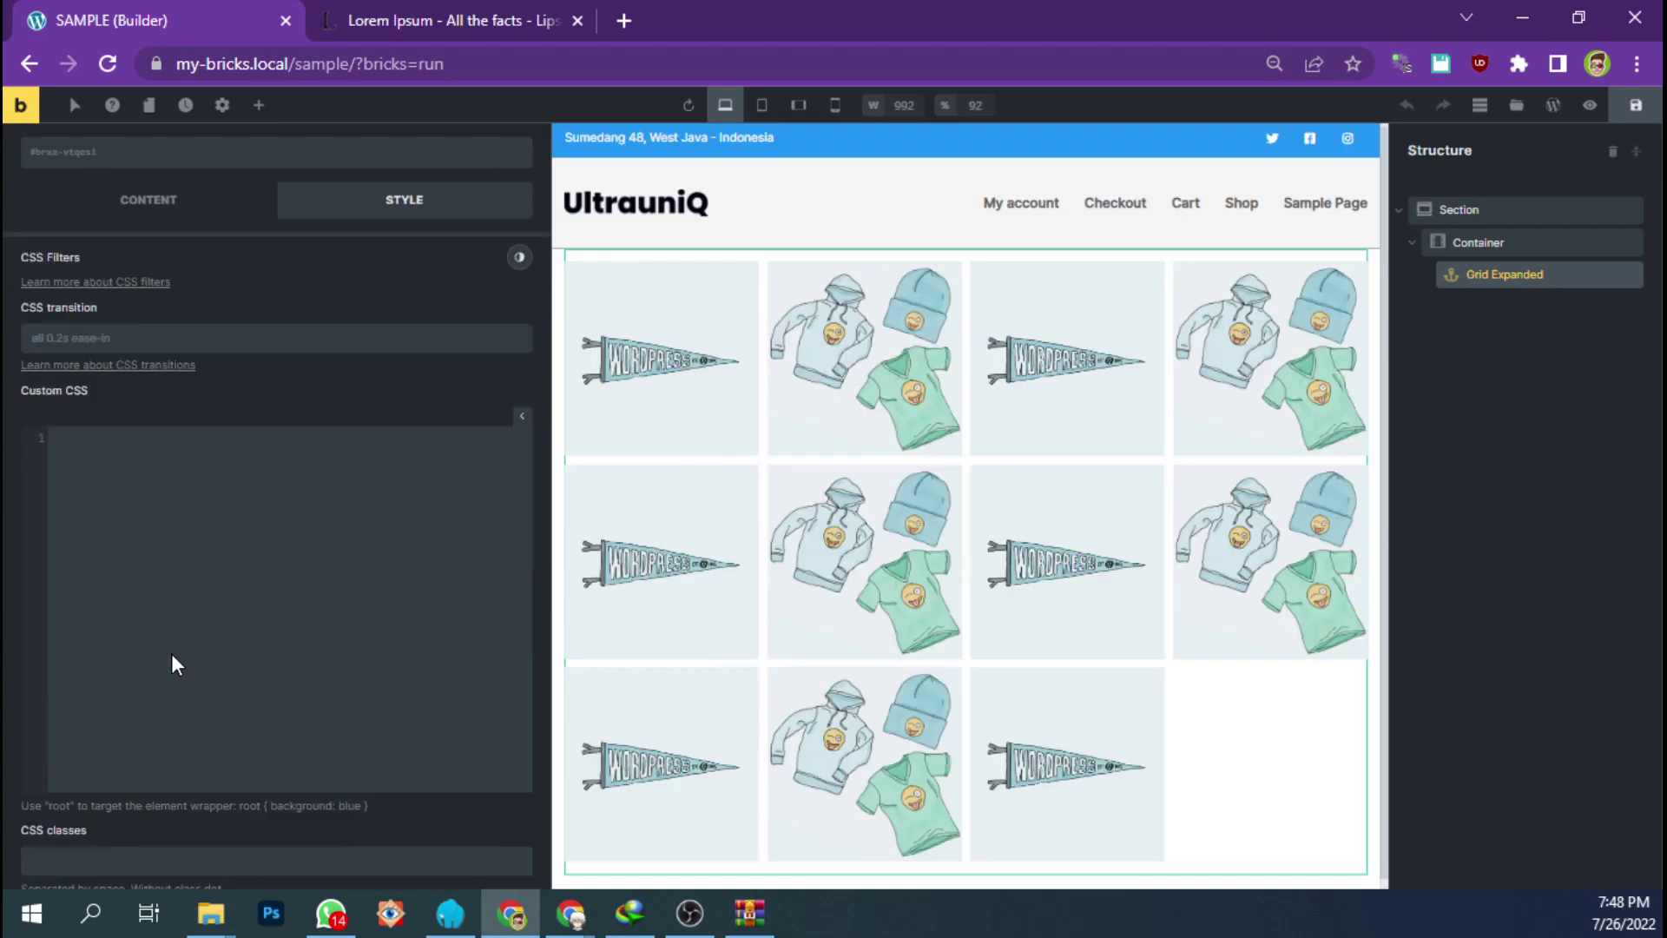
pyautogui.click(231, 532)
pyautogui.click(372, 33)
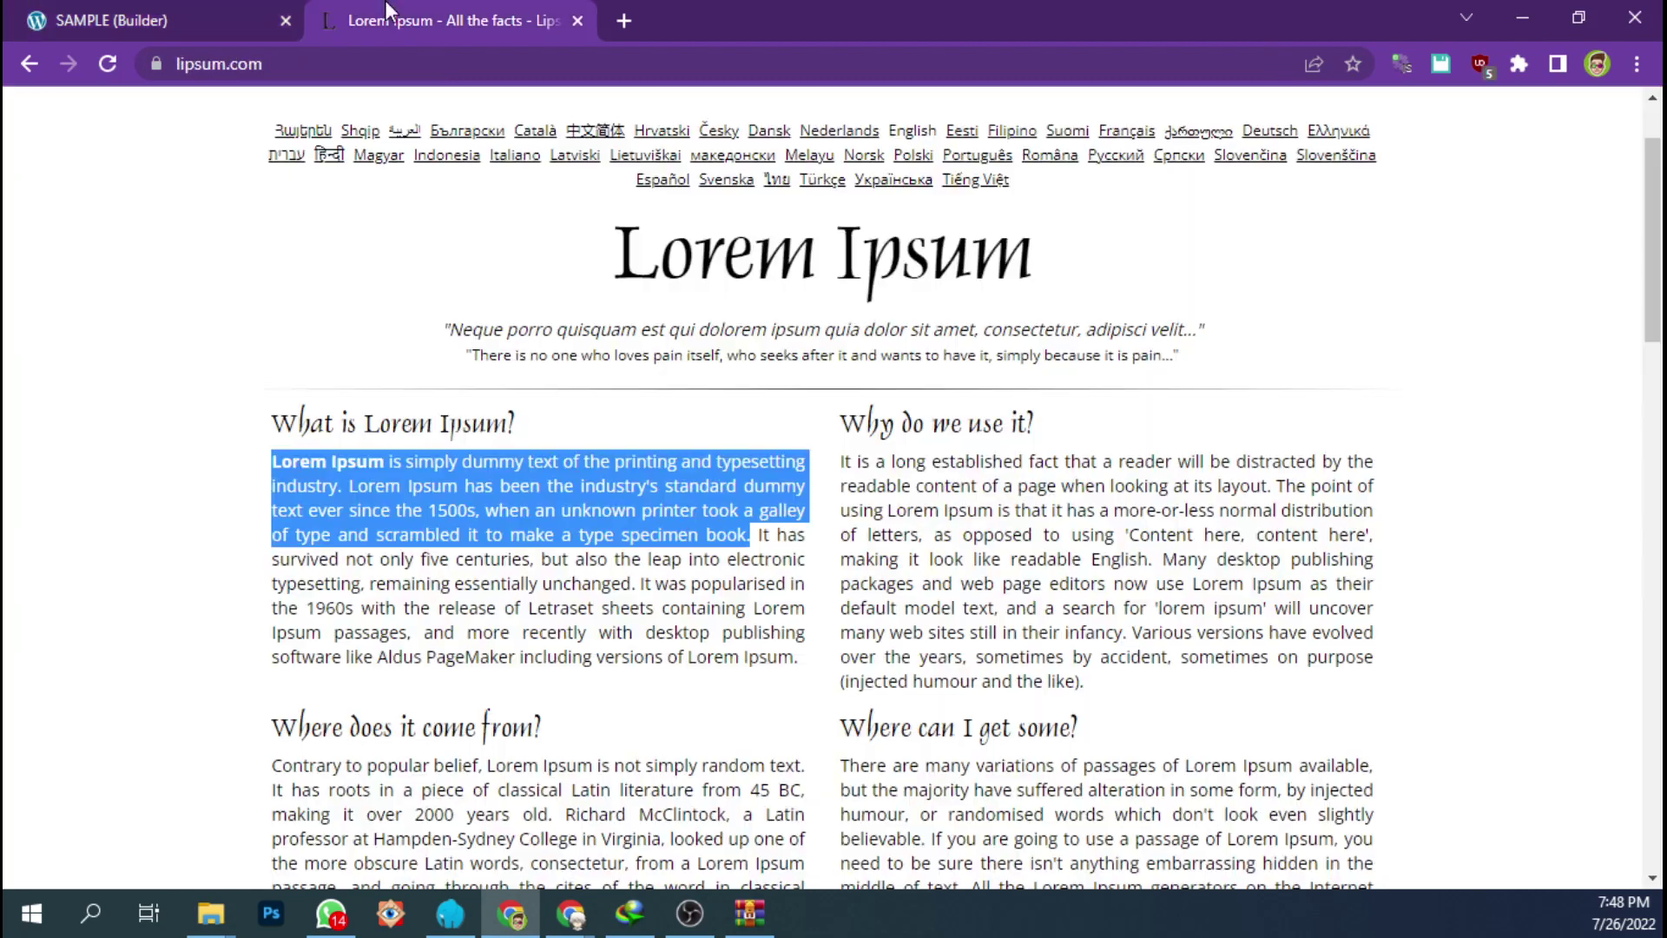
pyautogui.click(174, 19)
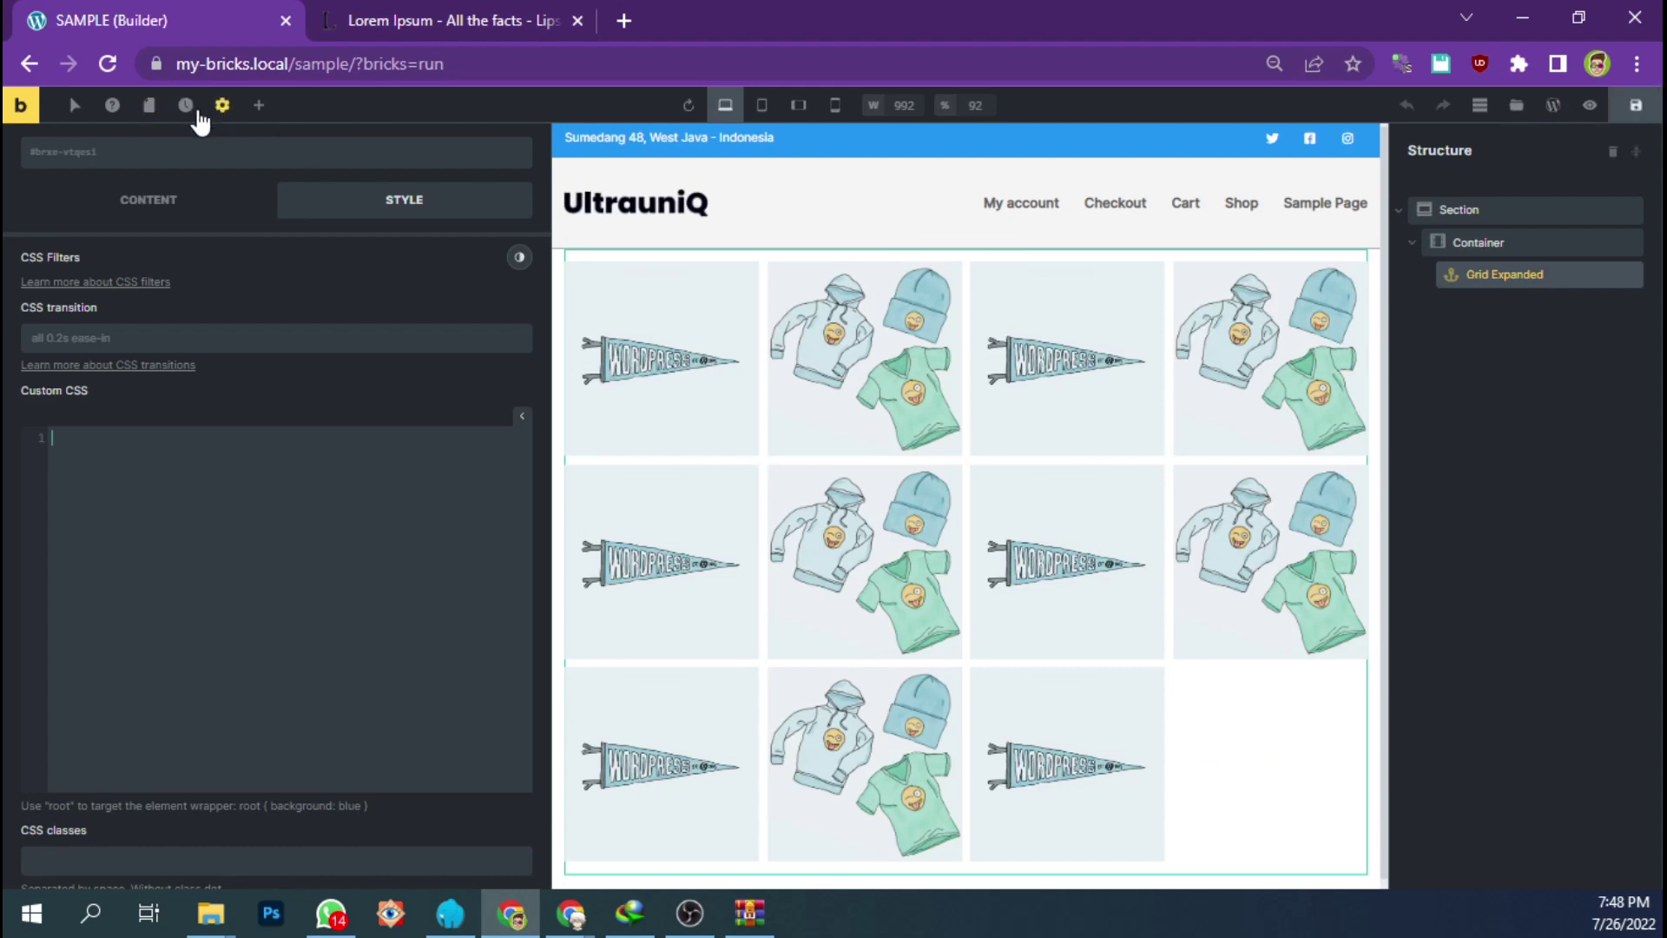
# - Leave the builder for the WordPress dashboard and open the Custom code section of the Bricks settings
pyautogui.click(20, 105)
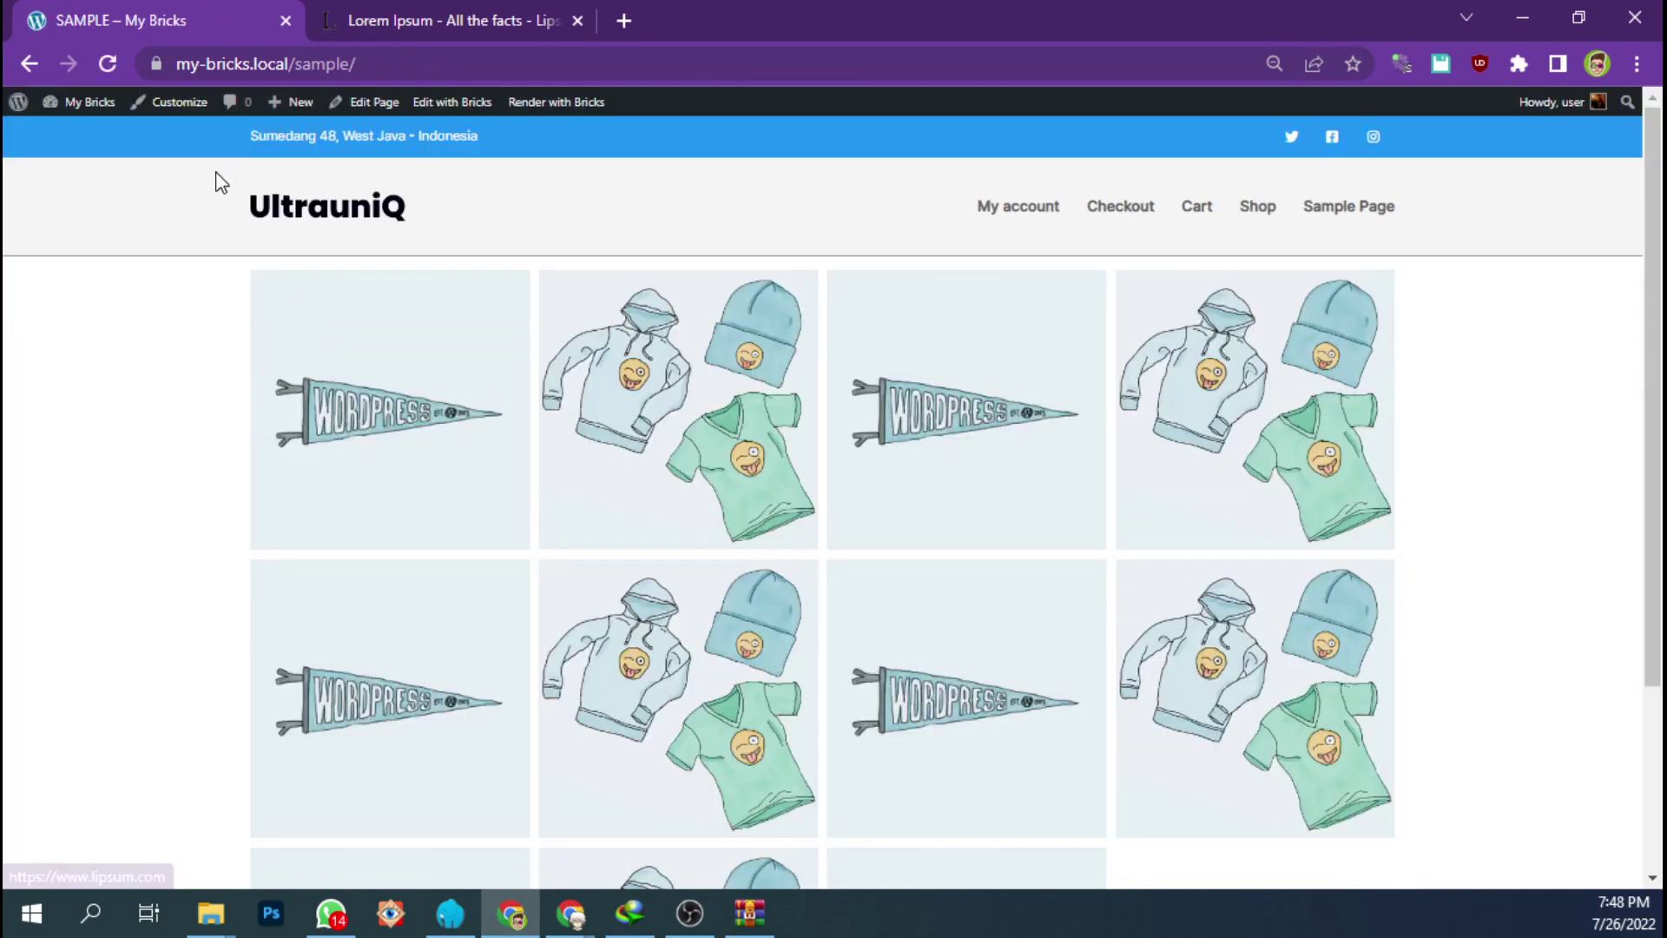
pyautogui.click(82, 207)
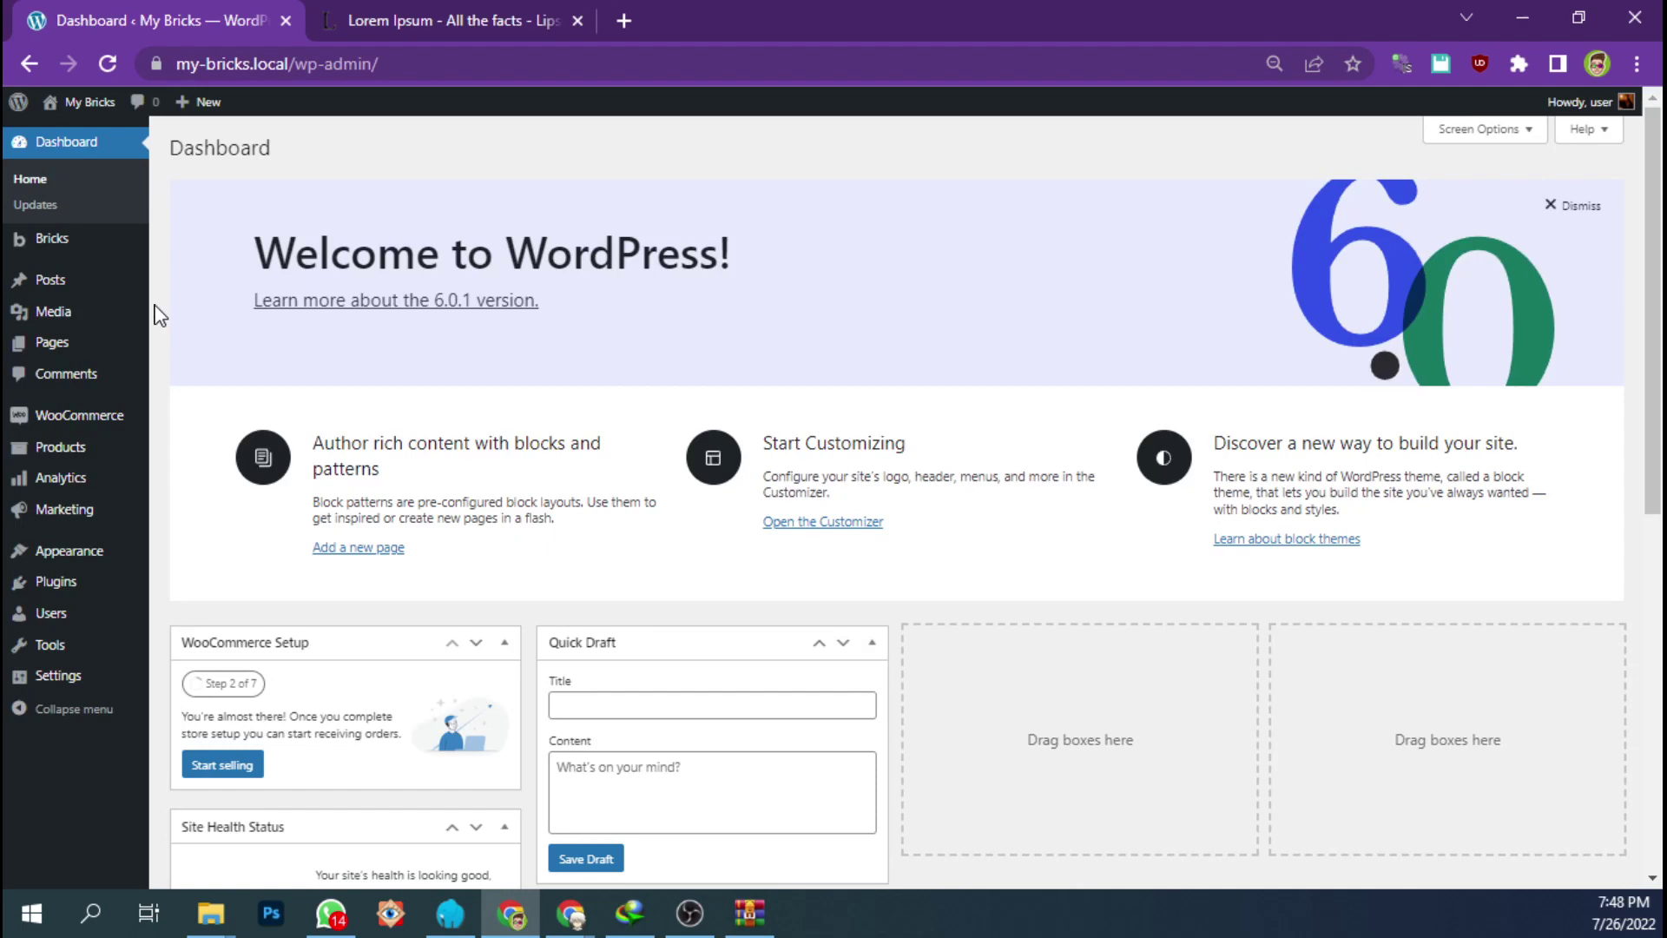
pyautogui.moveTo(100, 248)
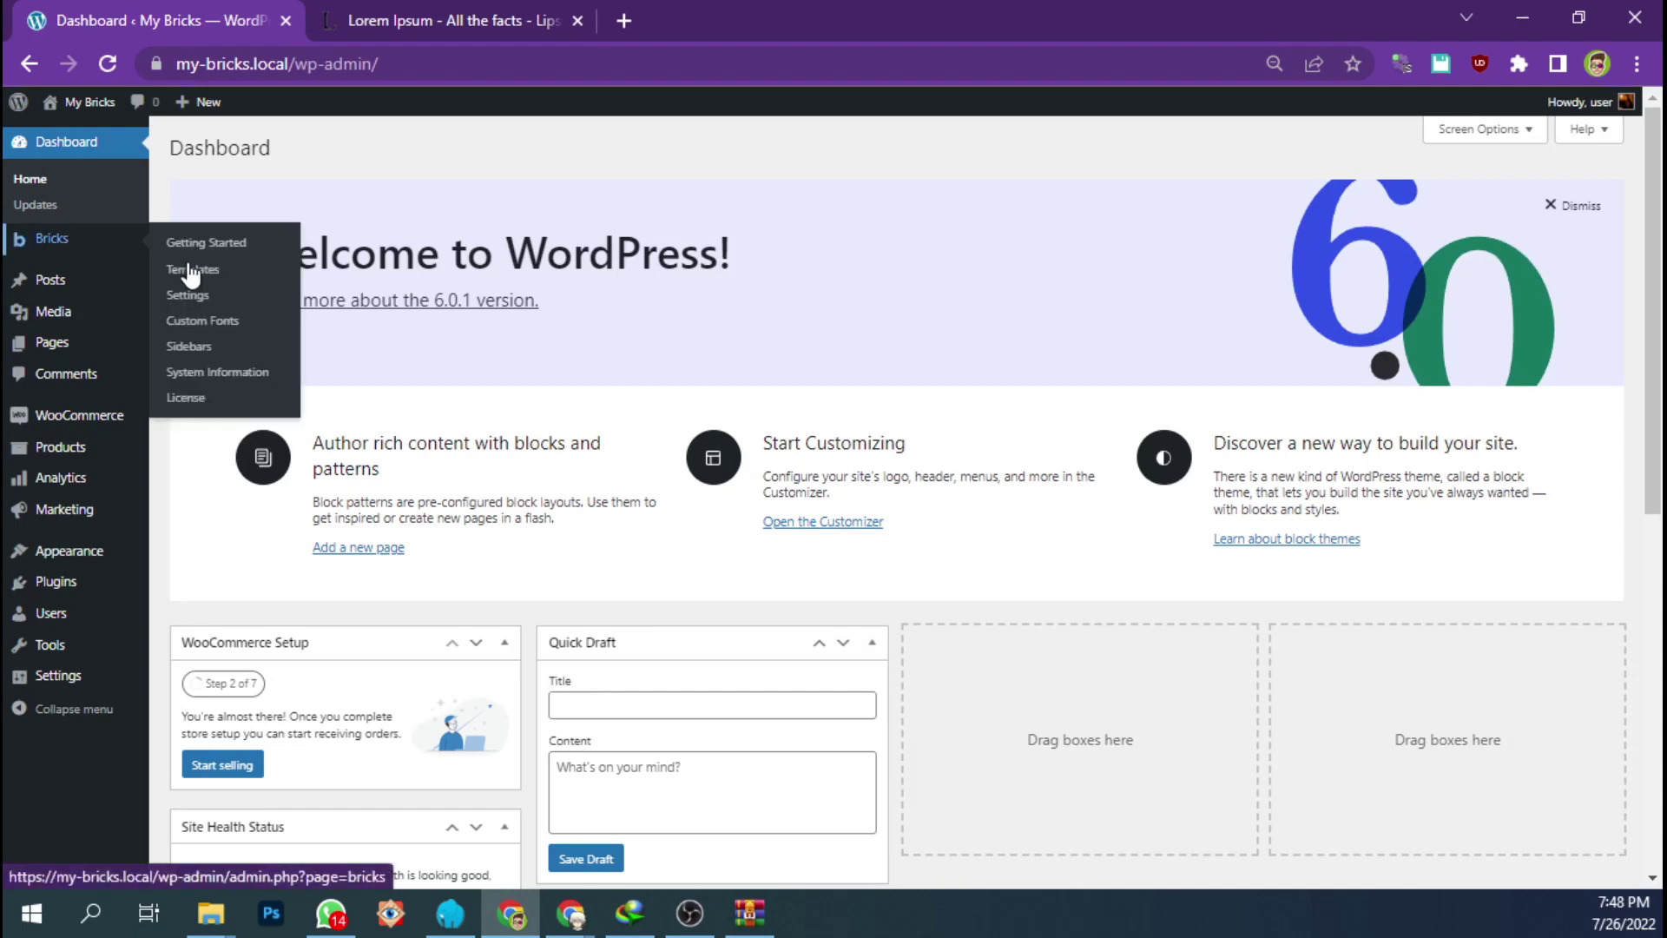
pyautogui.click(219, 333)
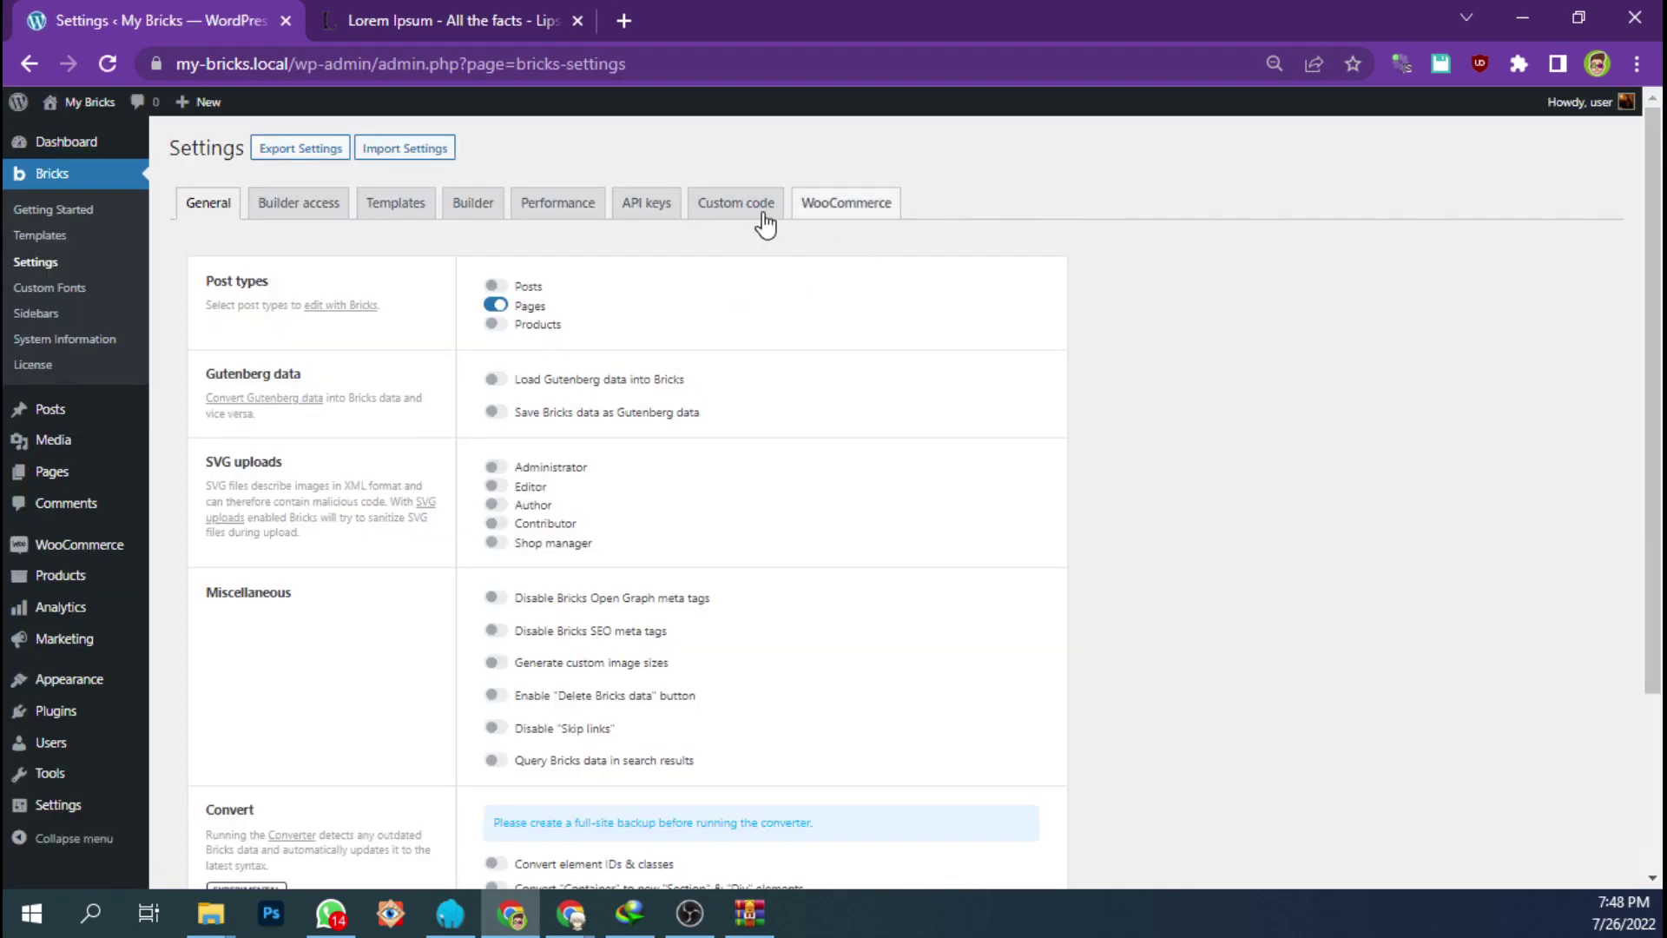
pyautogui.click(734, 223)
# - Examine the global Custom CSS, header scripts and body scripts fields in the Bricks custom code settings
pyautogui.scroll(-3, 1179, 527)
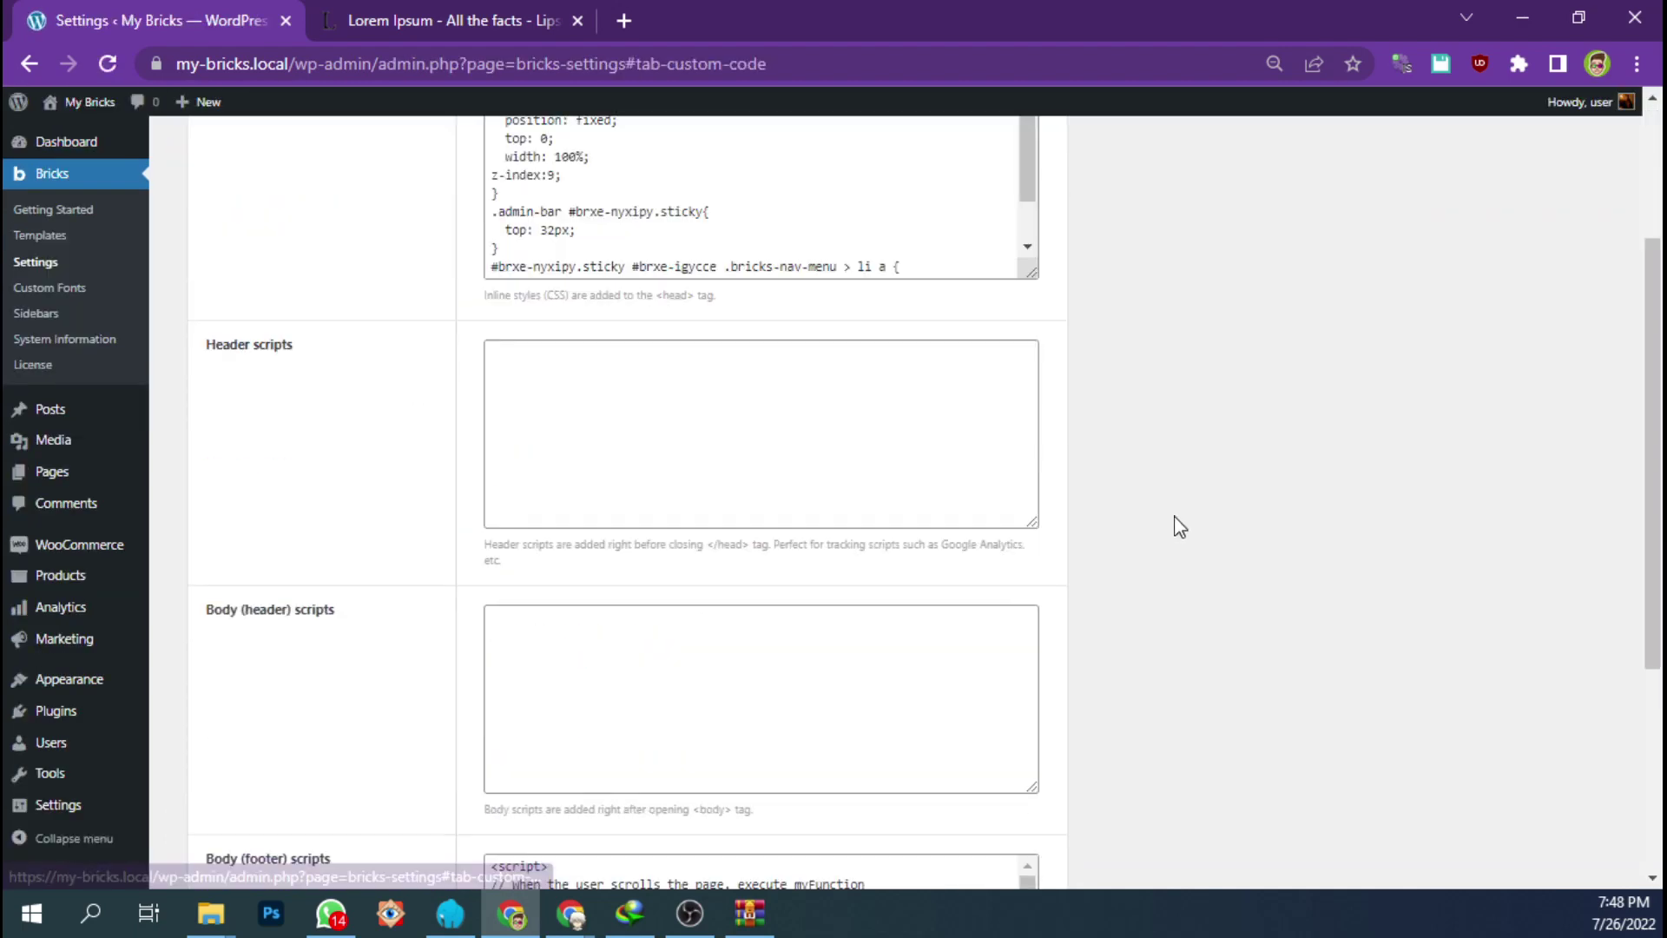
pyautogui.scroll(-3, 1176, 519)
pyautogui.scroll(4, 1175, 524)
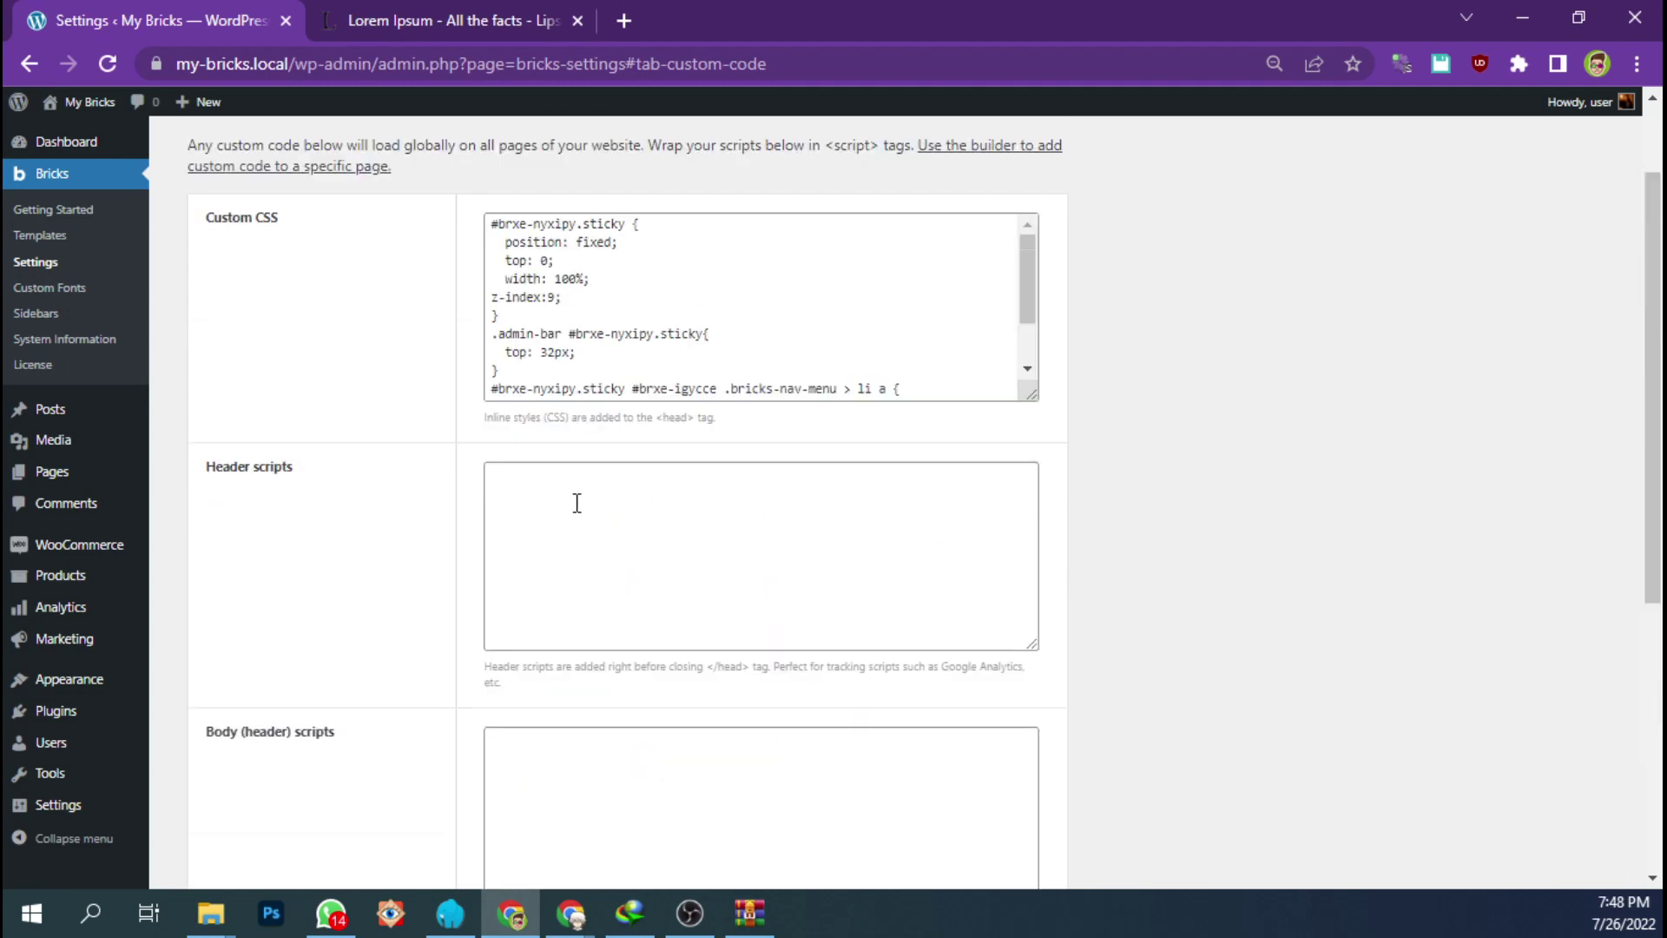
pyautogui.click(578, 351)
pyautogui.scroll(2, 440, 342)
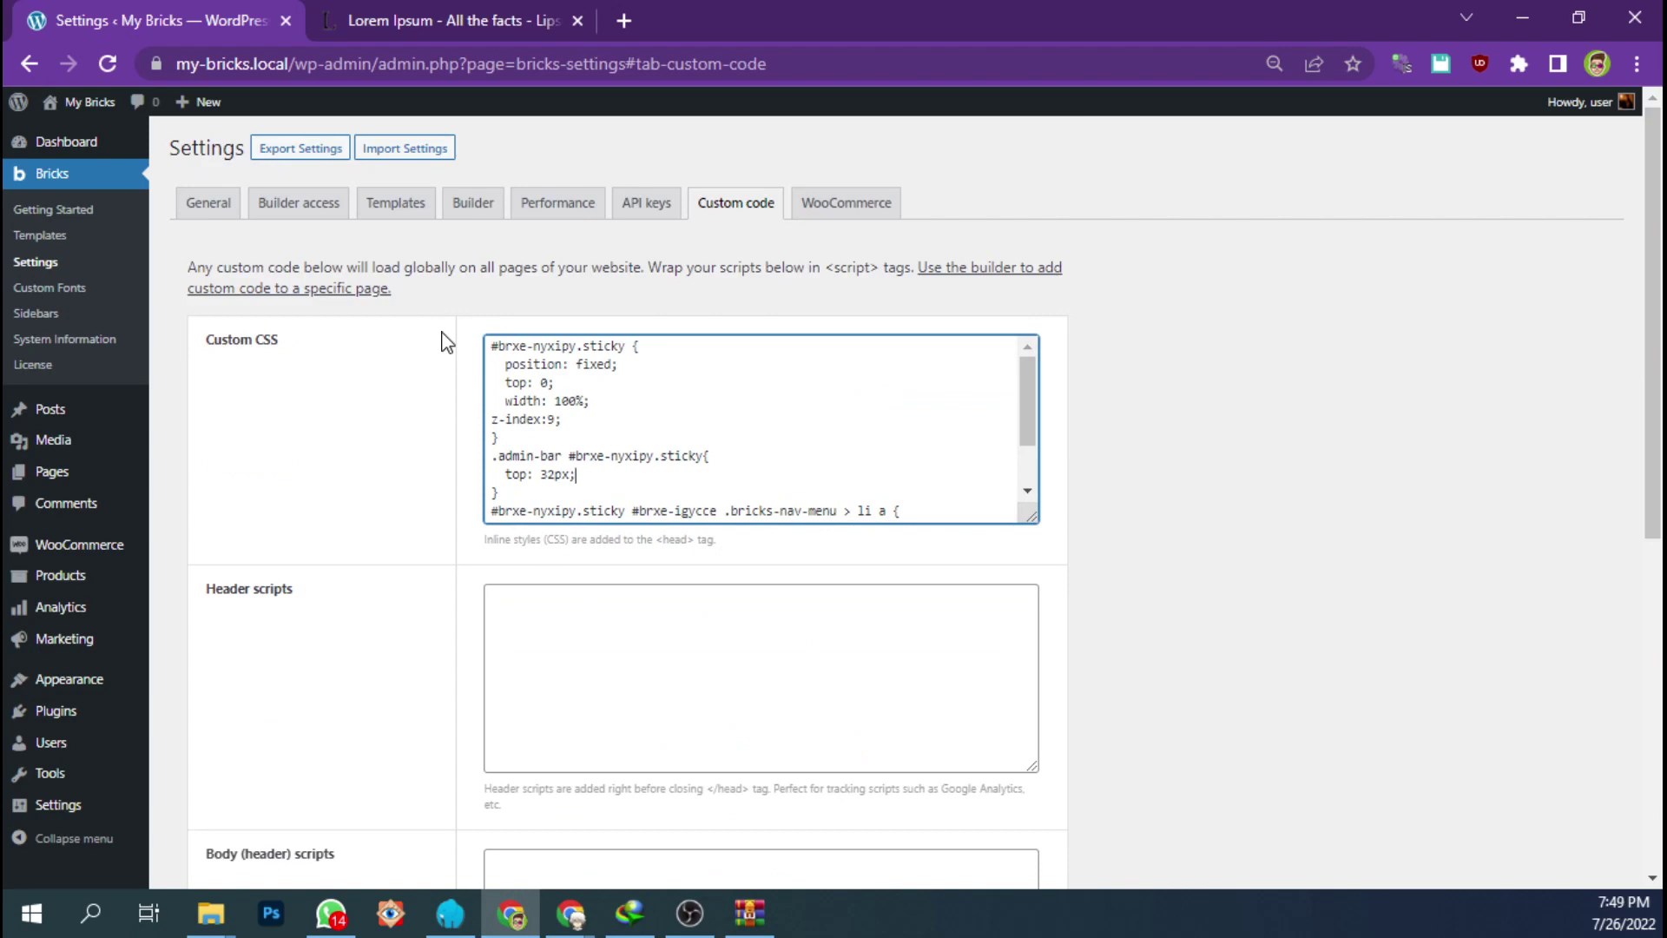
pyautogui.scroll(-1, 477, 489)
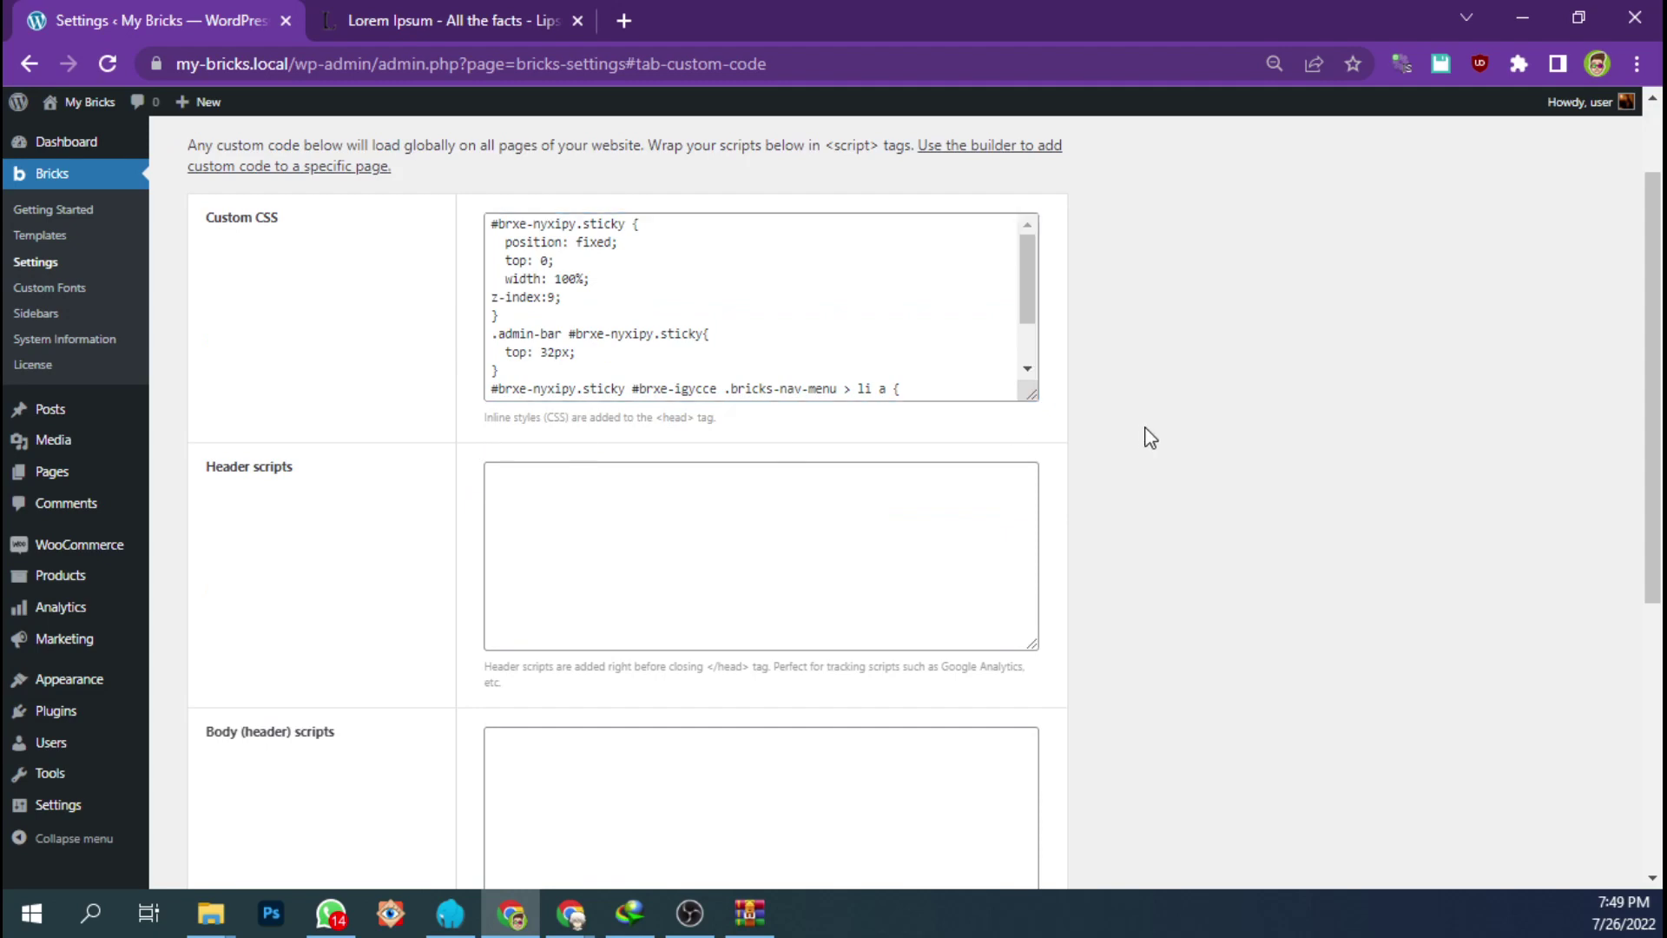
pyautogui.scroll(1, 1146, 439)
pyautogui.scroll(-4, 1146, 440)
pyautogui.scroll(4, 1153, 441)
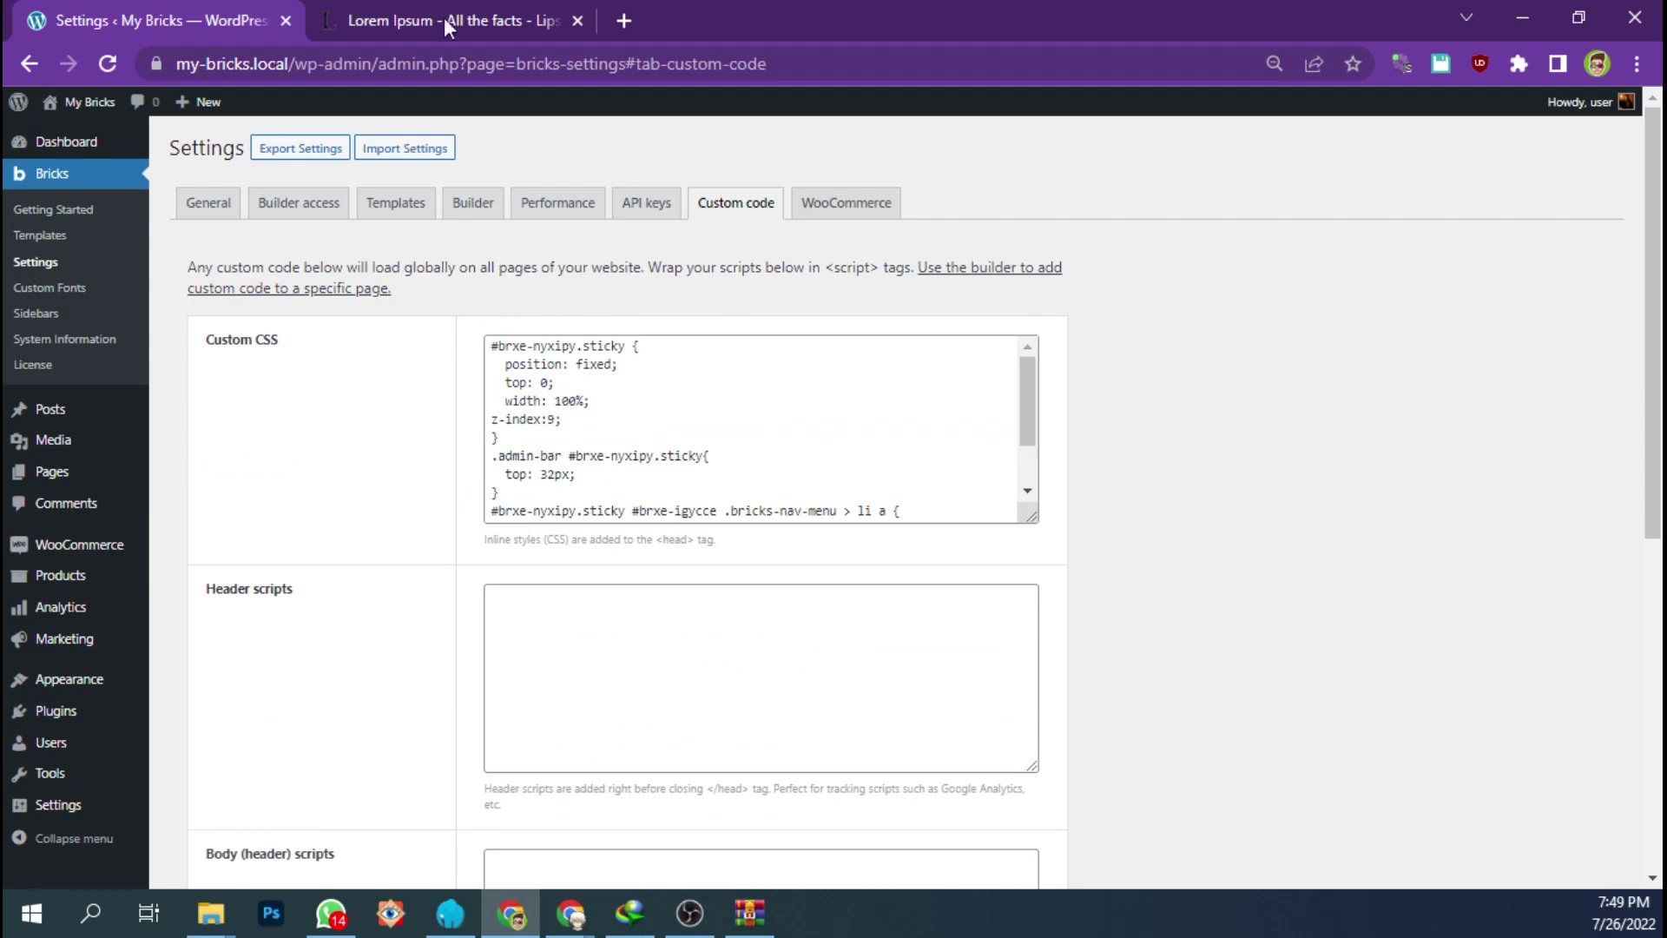
# - Switch to the bricks-child repository on GitHub, close the clone options and open its Issues page
pyautogui.moveTo(573, 914)
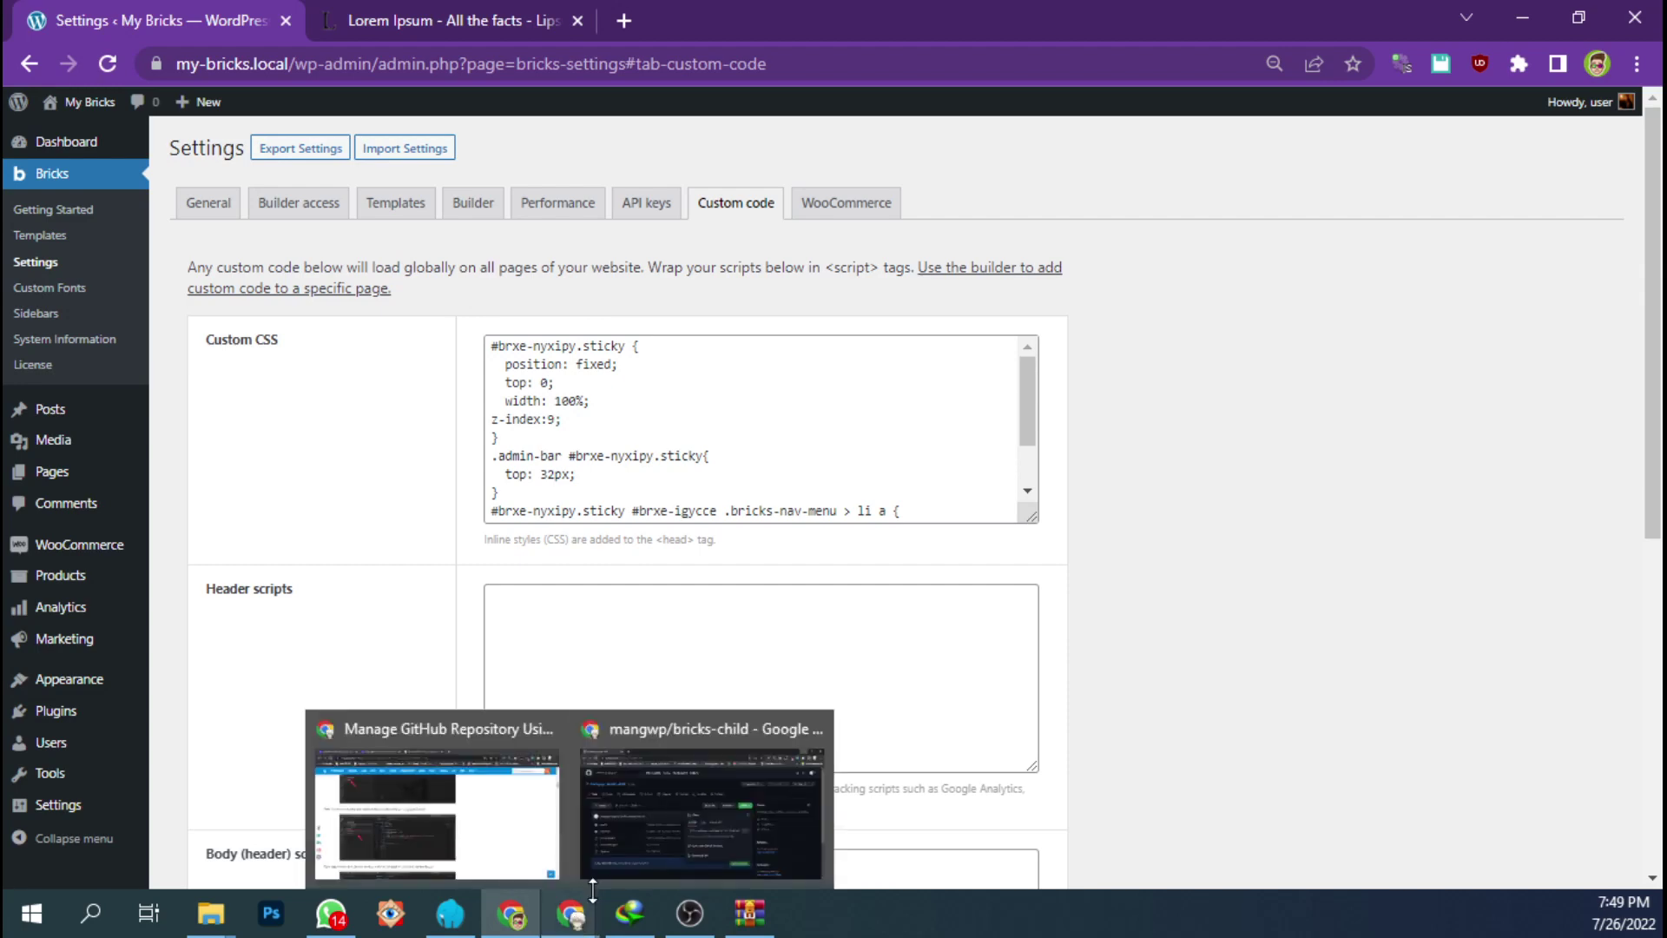
pyautogui.click(639, 827)
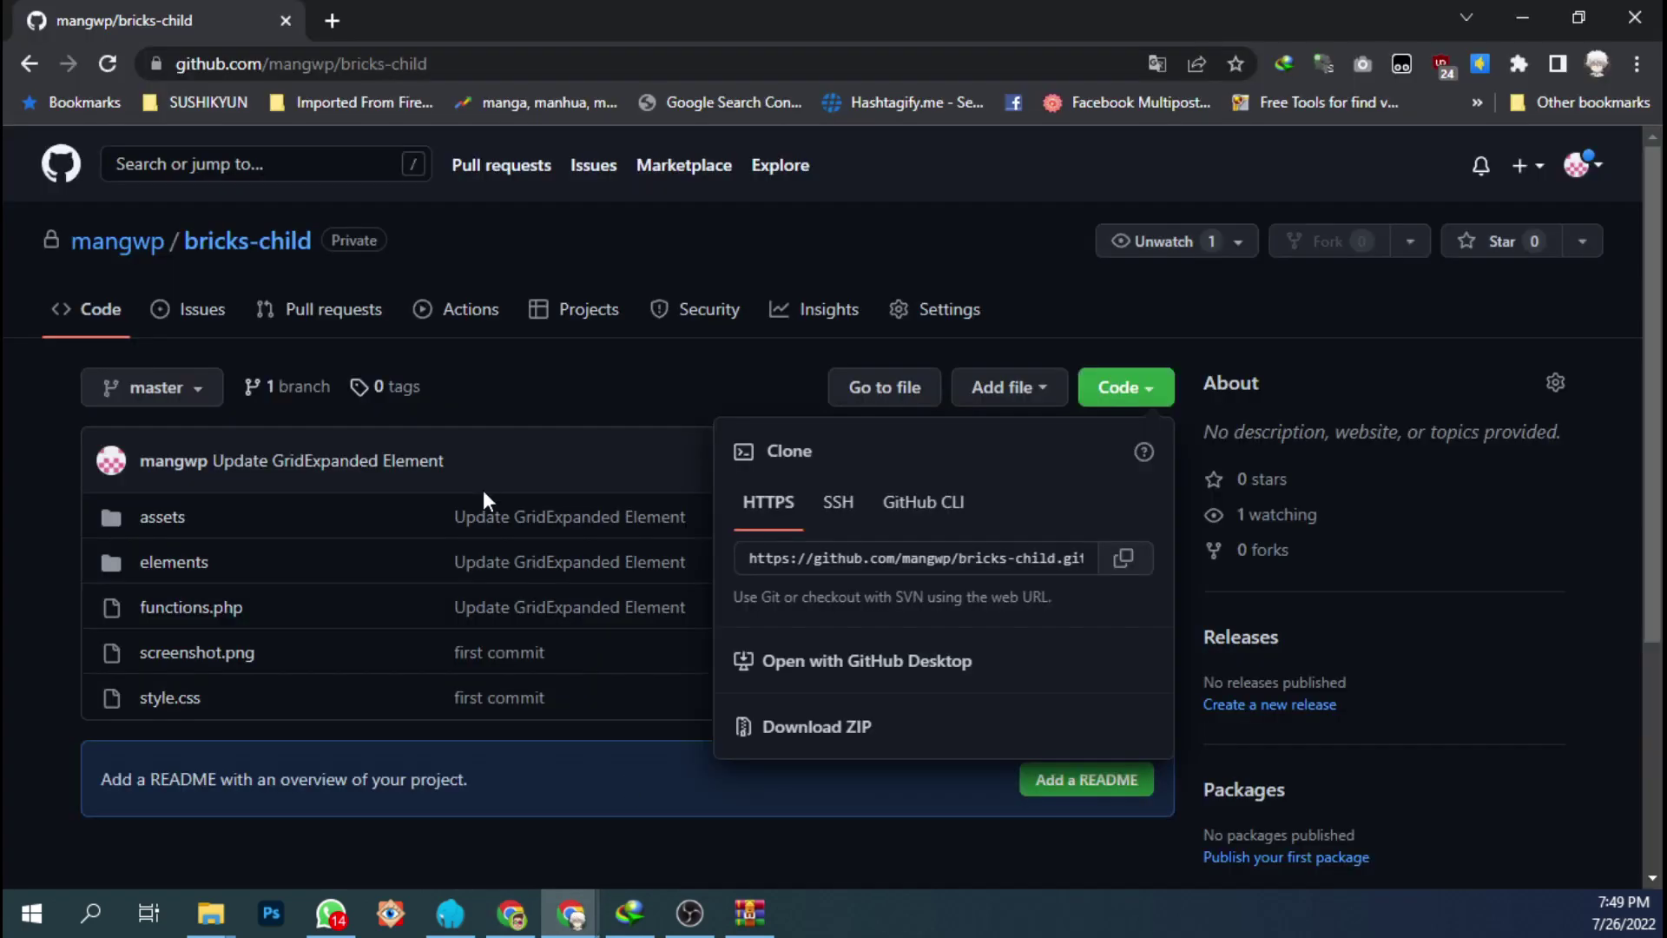
pyautogui.click(198, 315)
pyautogui.click(183, 328)
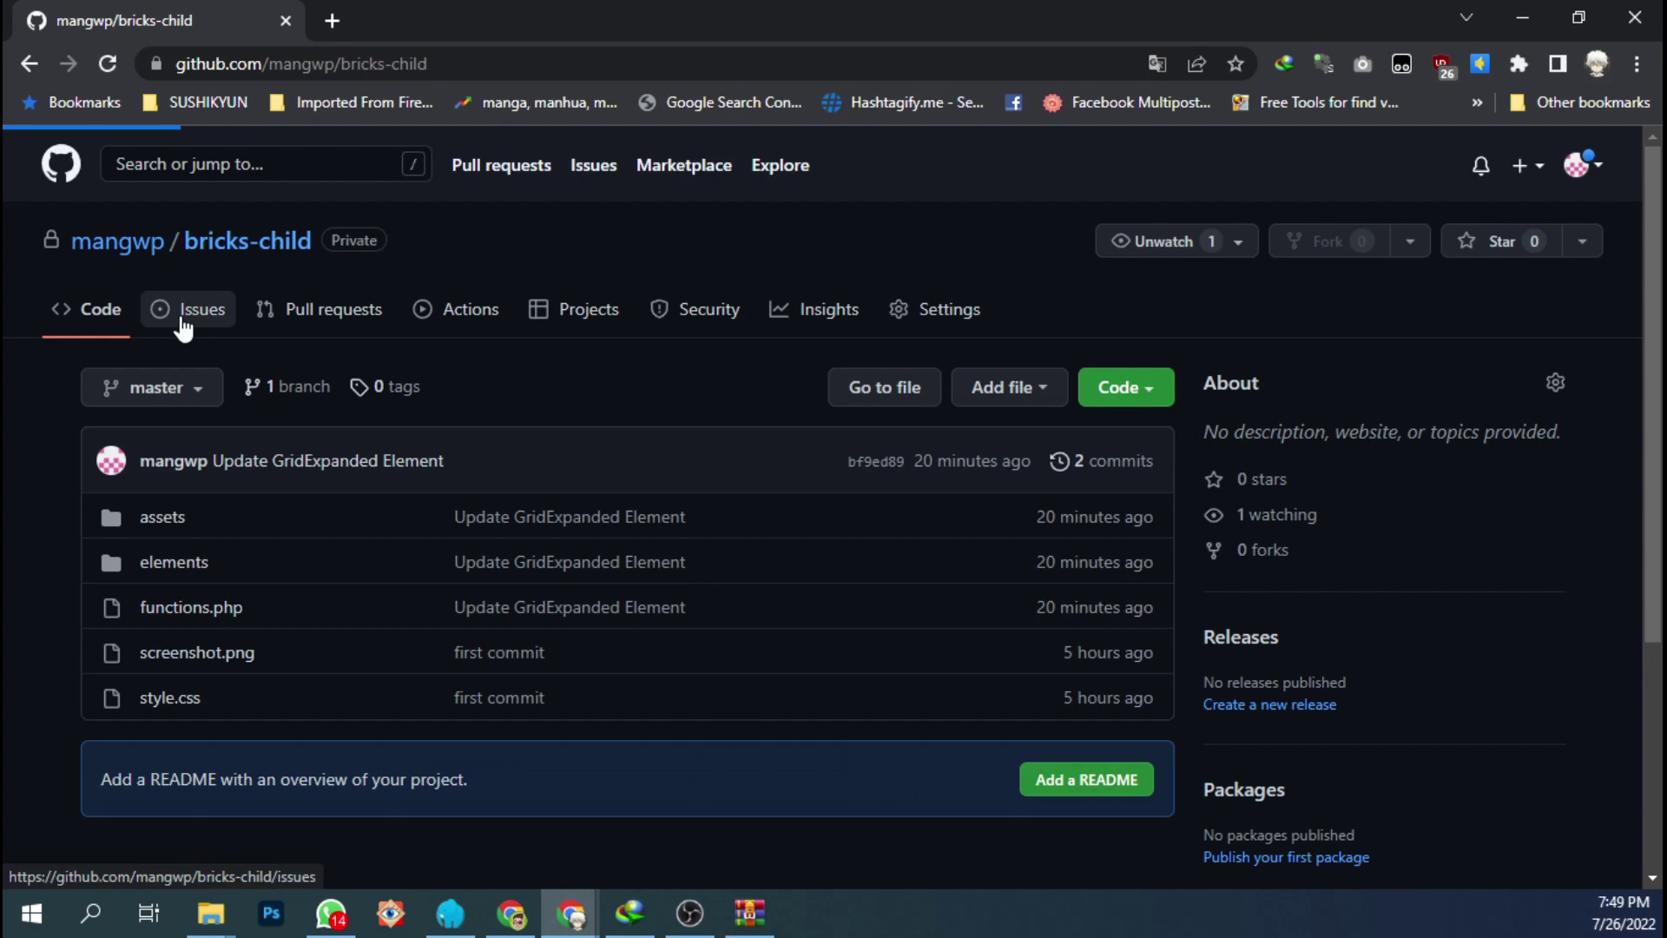